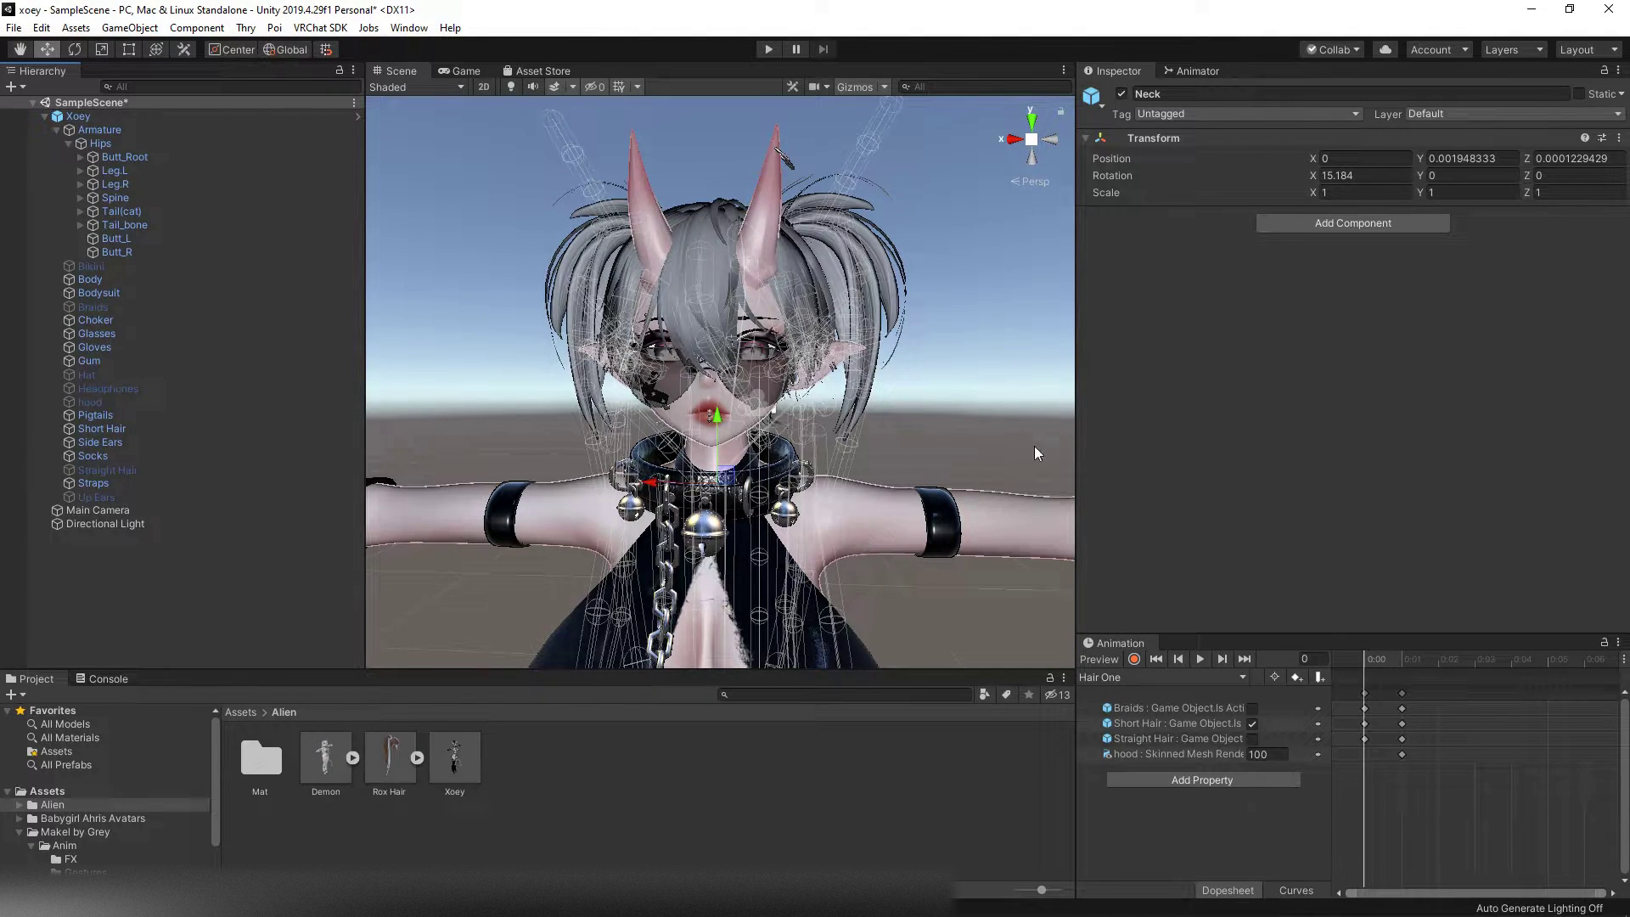
{"action": "left_click", "coordinate": [1014, 355]}
{"action": "right_click_drag", "start_coordinate": [861, 352], "coordinate": [815, 336]}
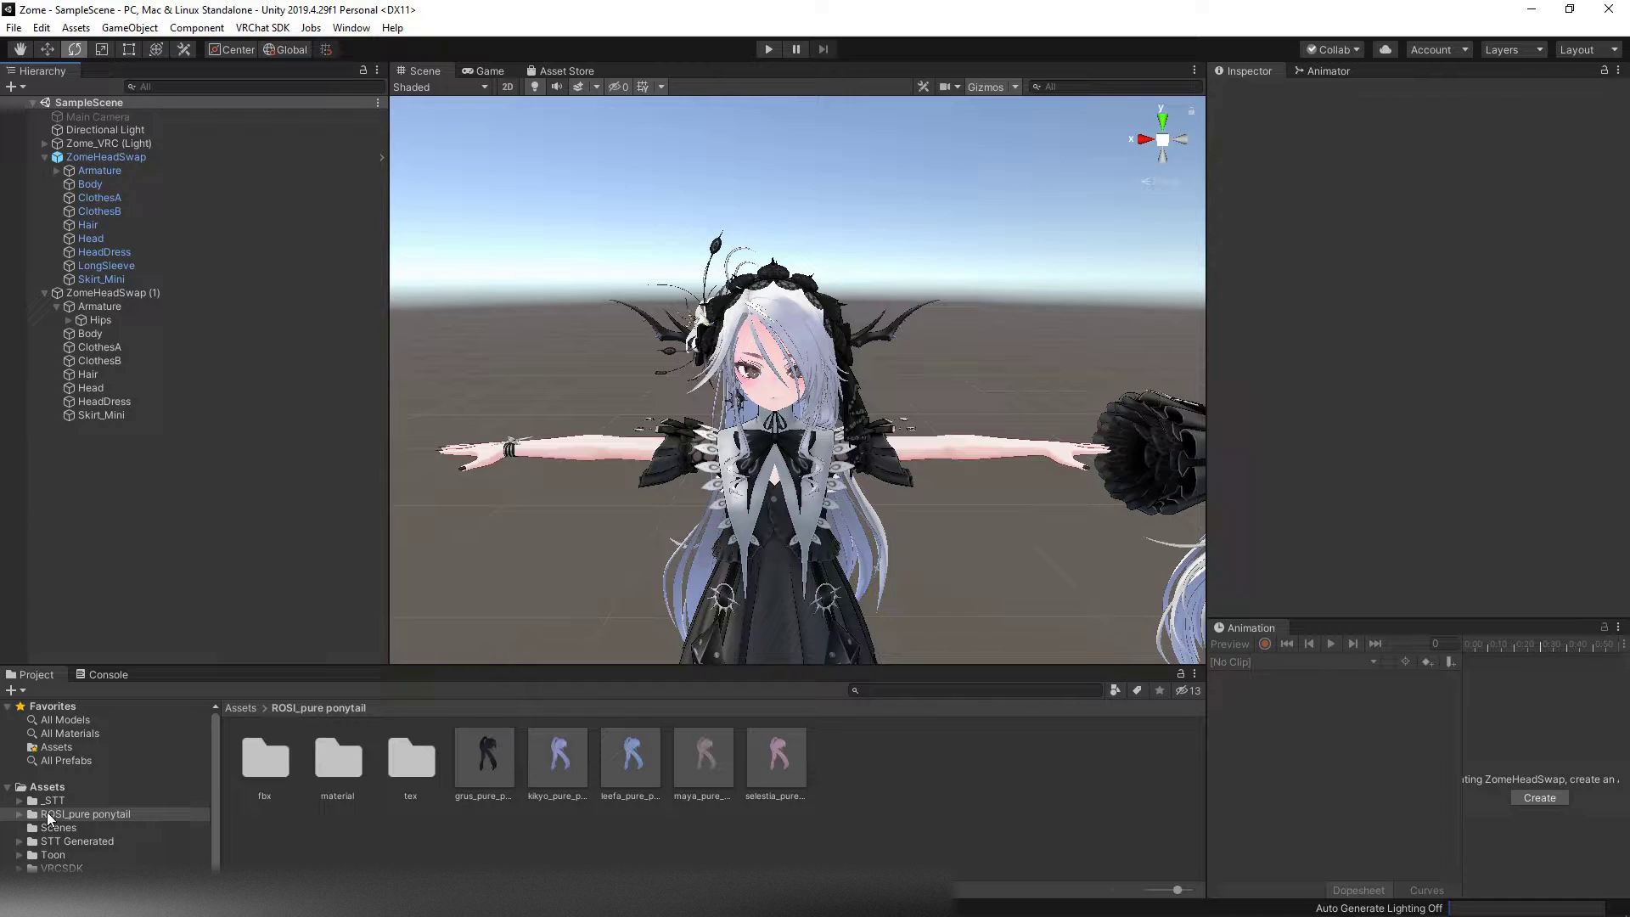
Step: Examine the ROSI_pure ponytail asset folder and the existing hair mesh on the ZomeHeadSwap (1) avatar
{"action": "right_click_drag", "start_coordinate": [679, 467], "coordinate": [655, 404]}
{"action": "left_click", "coordinate": [85, 828]}
{"action": "left_click", "coordinate": [51, 812]}
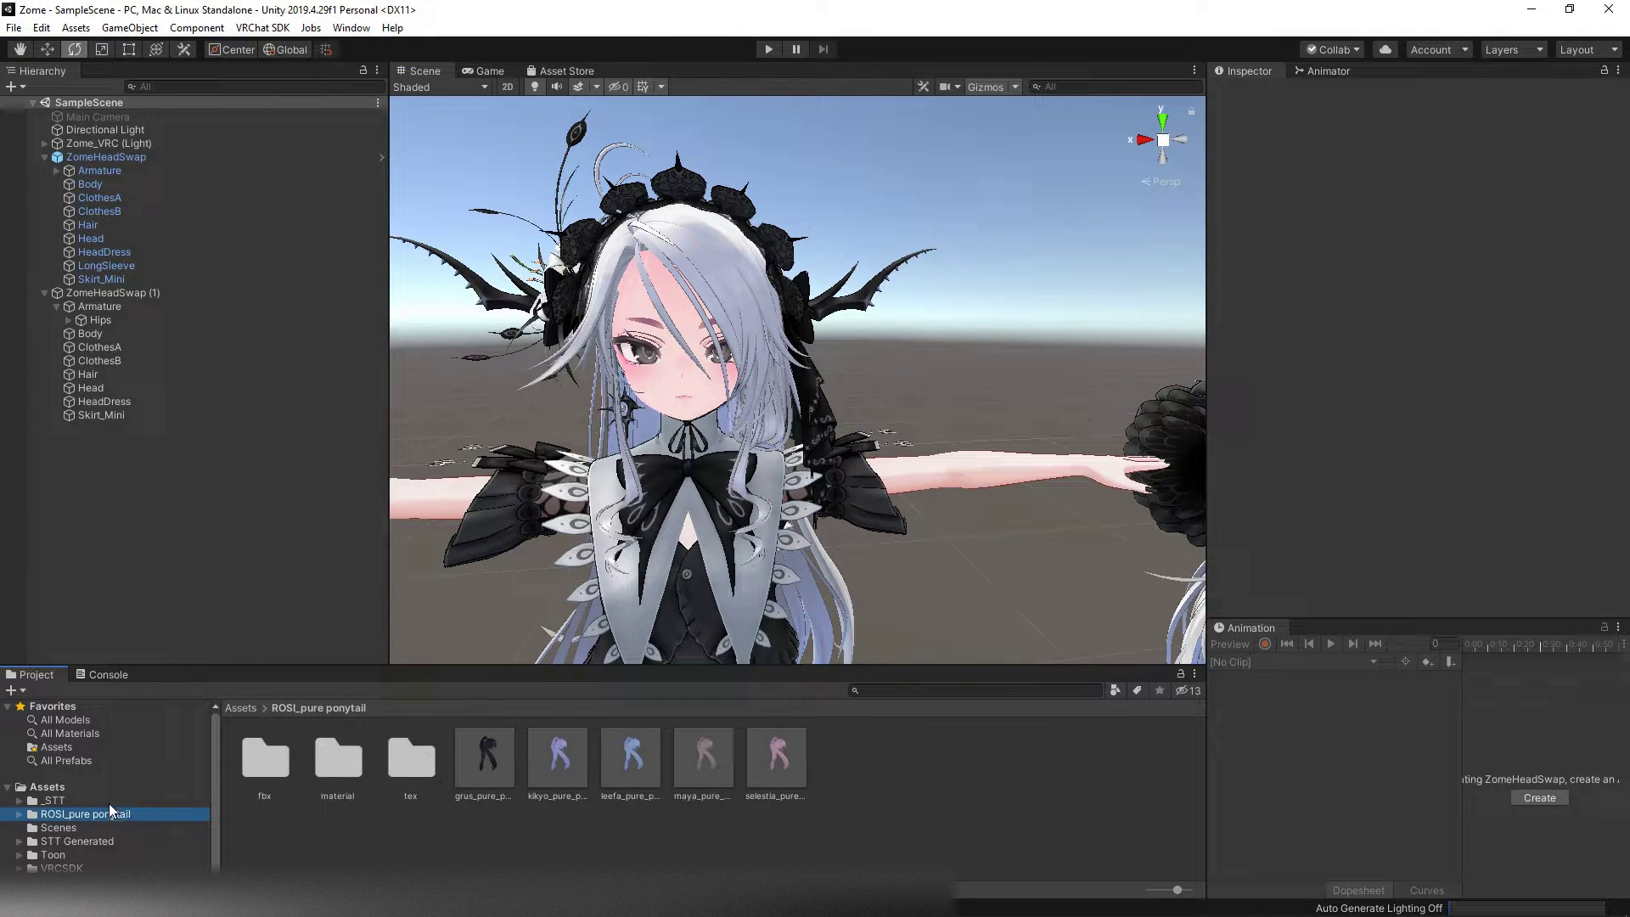
{"action": "right_click_drag", "start_coordinate": [1061, 475], "coordinate": [958, 497]}
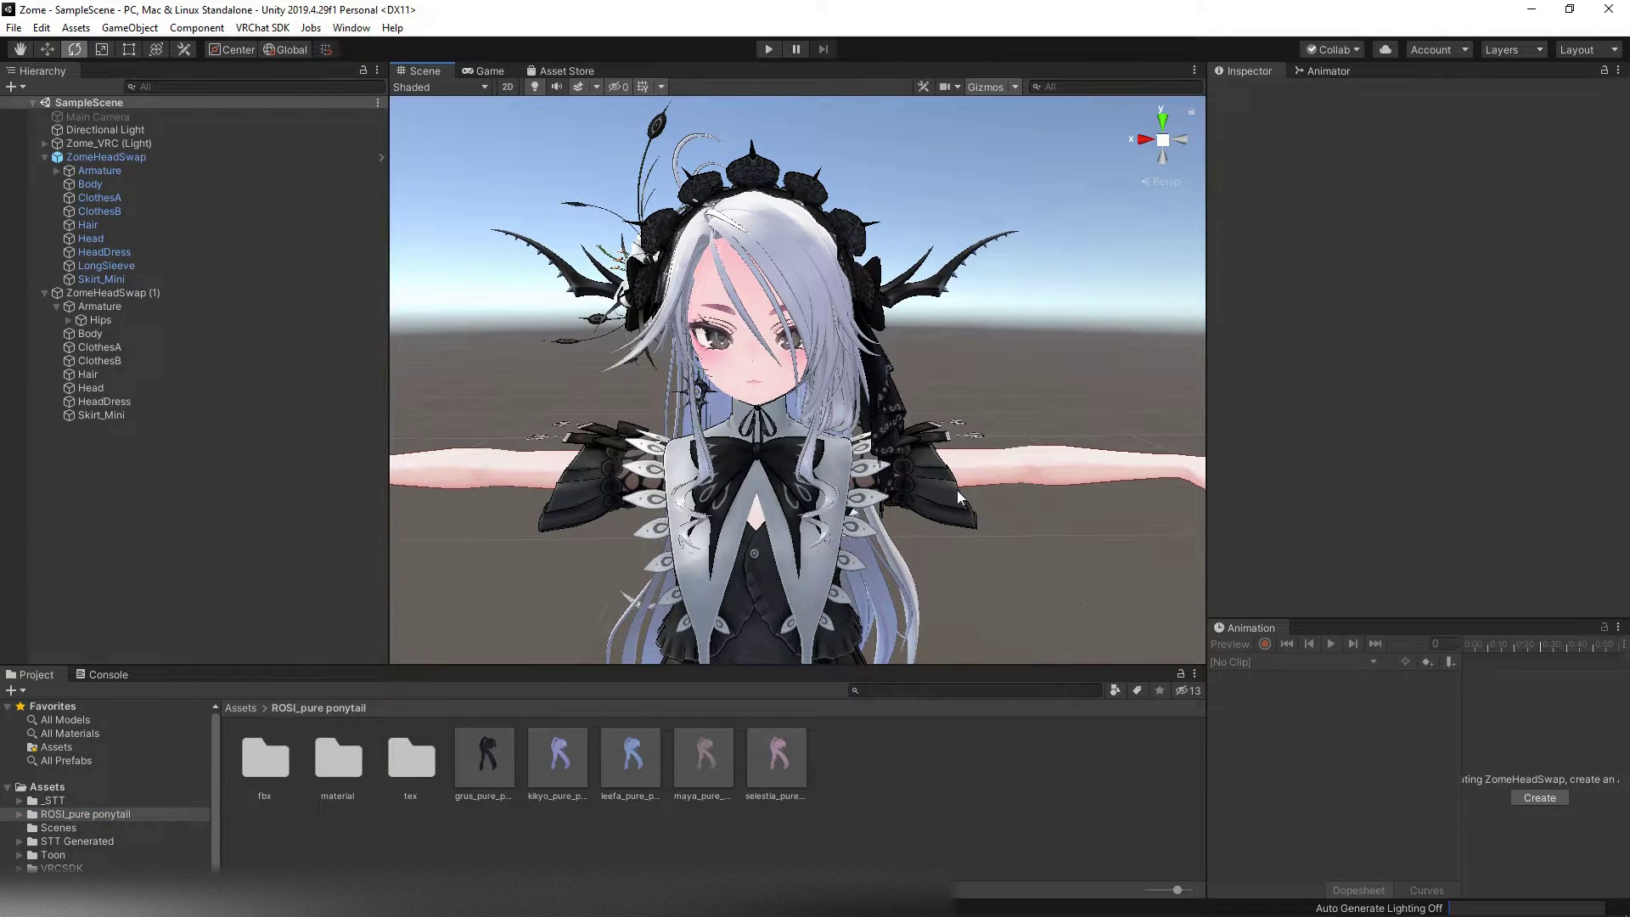
{"action": "left_click", "coordinate": [905, 592]}
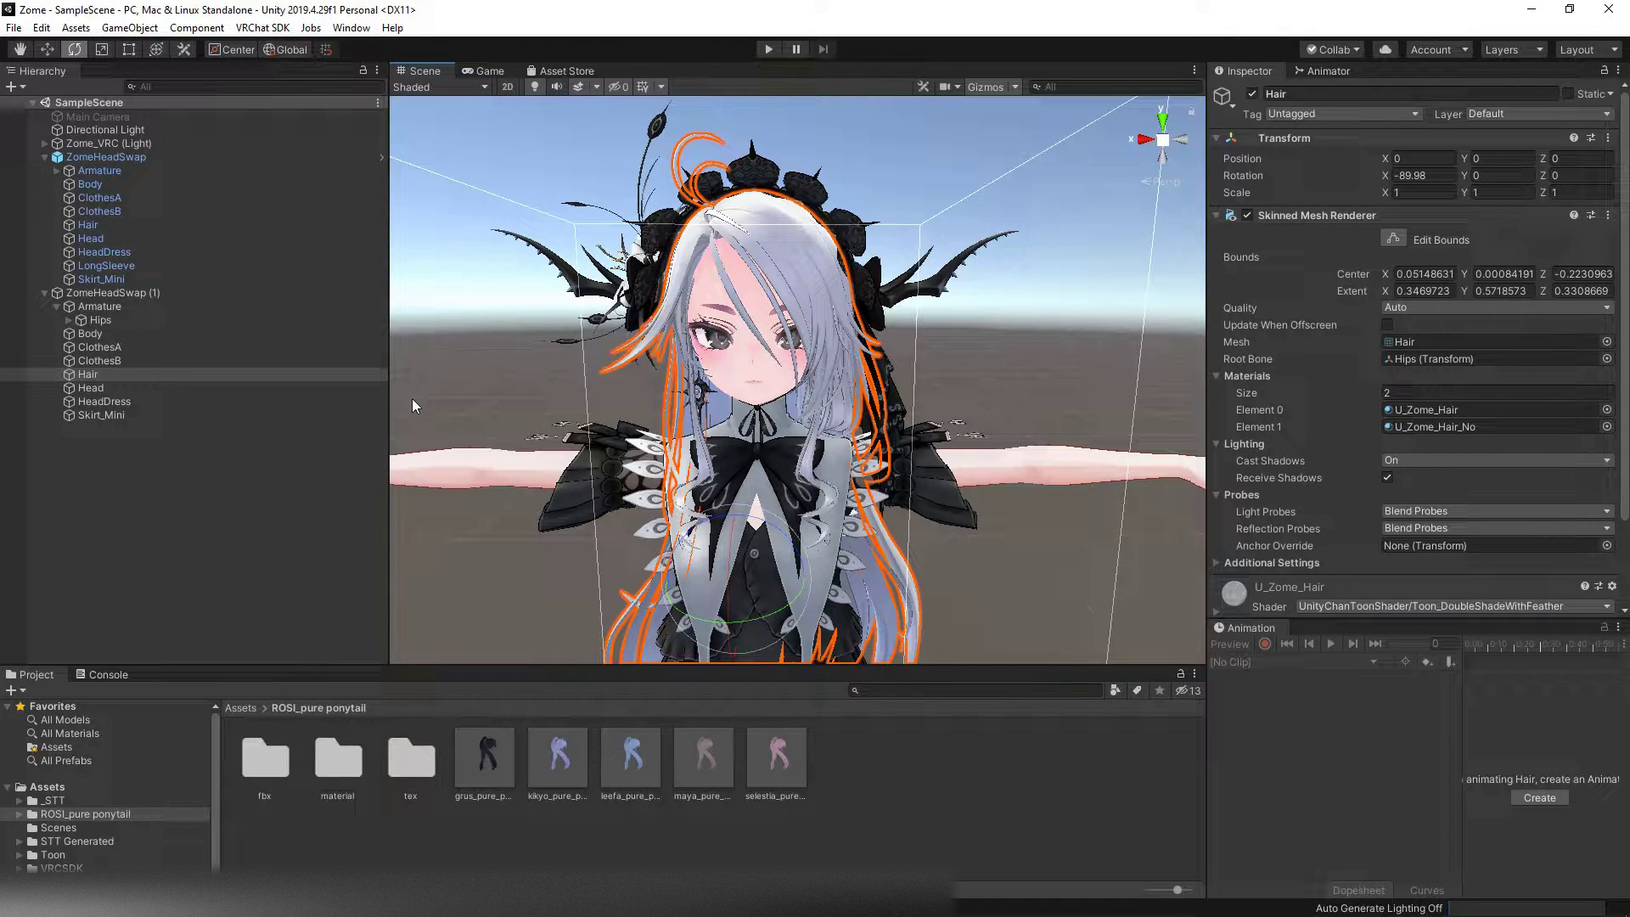
{"action": "right_click_drag", "start_coordinate": [726, 344], "coordinate": [686, 359]}
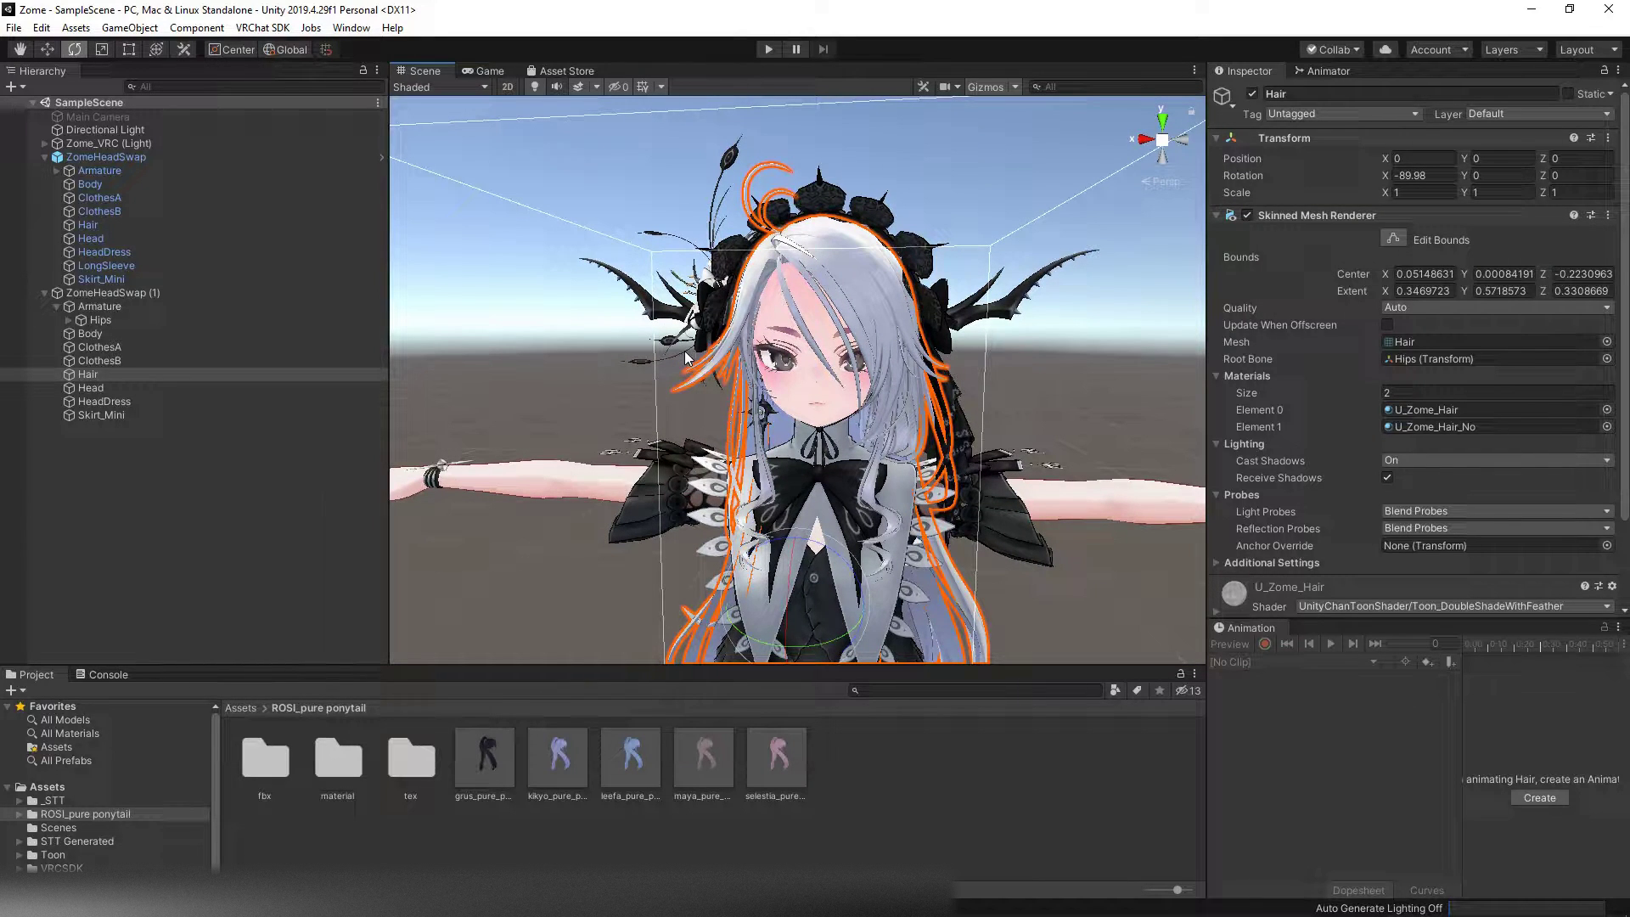
{"action": "scroll", "coordinate": [729, 365], "scroll_direction": "up", "scroll_amount": 2}
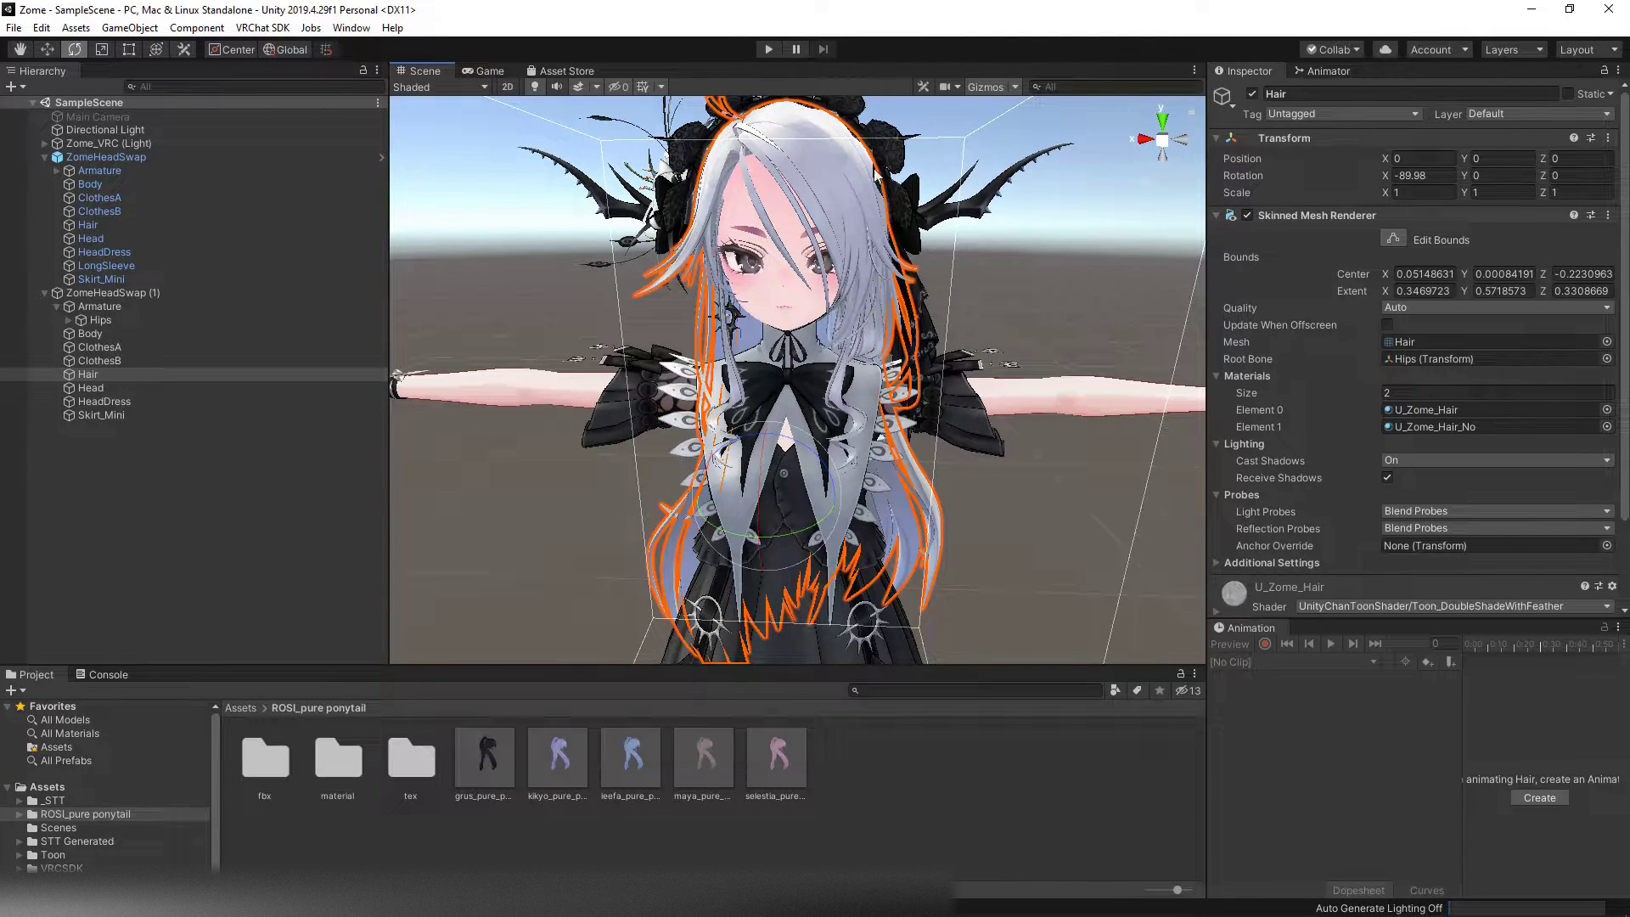
{"action": "right_click_drag", "start_coordinate": [915, 203], "coordinate": [807, 391]}
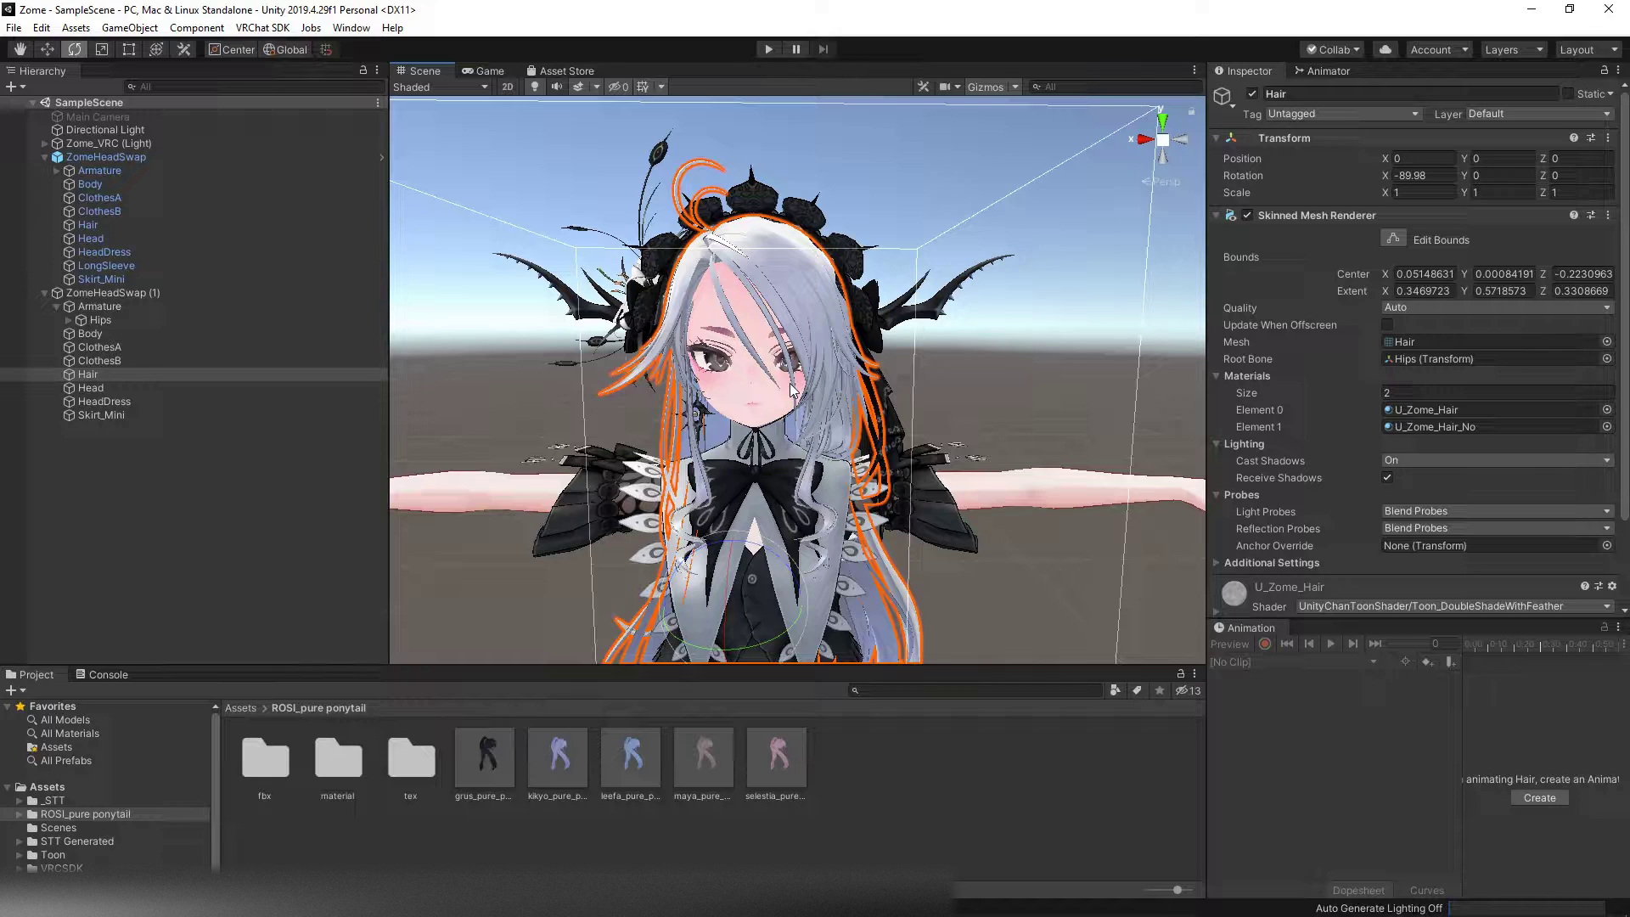
Step: Try to delete the Hair object from the ZomeHeadSwap prefab instance
{"action": "left_click", "coordinate": [81, 158]}
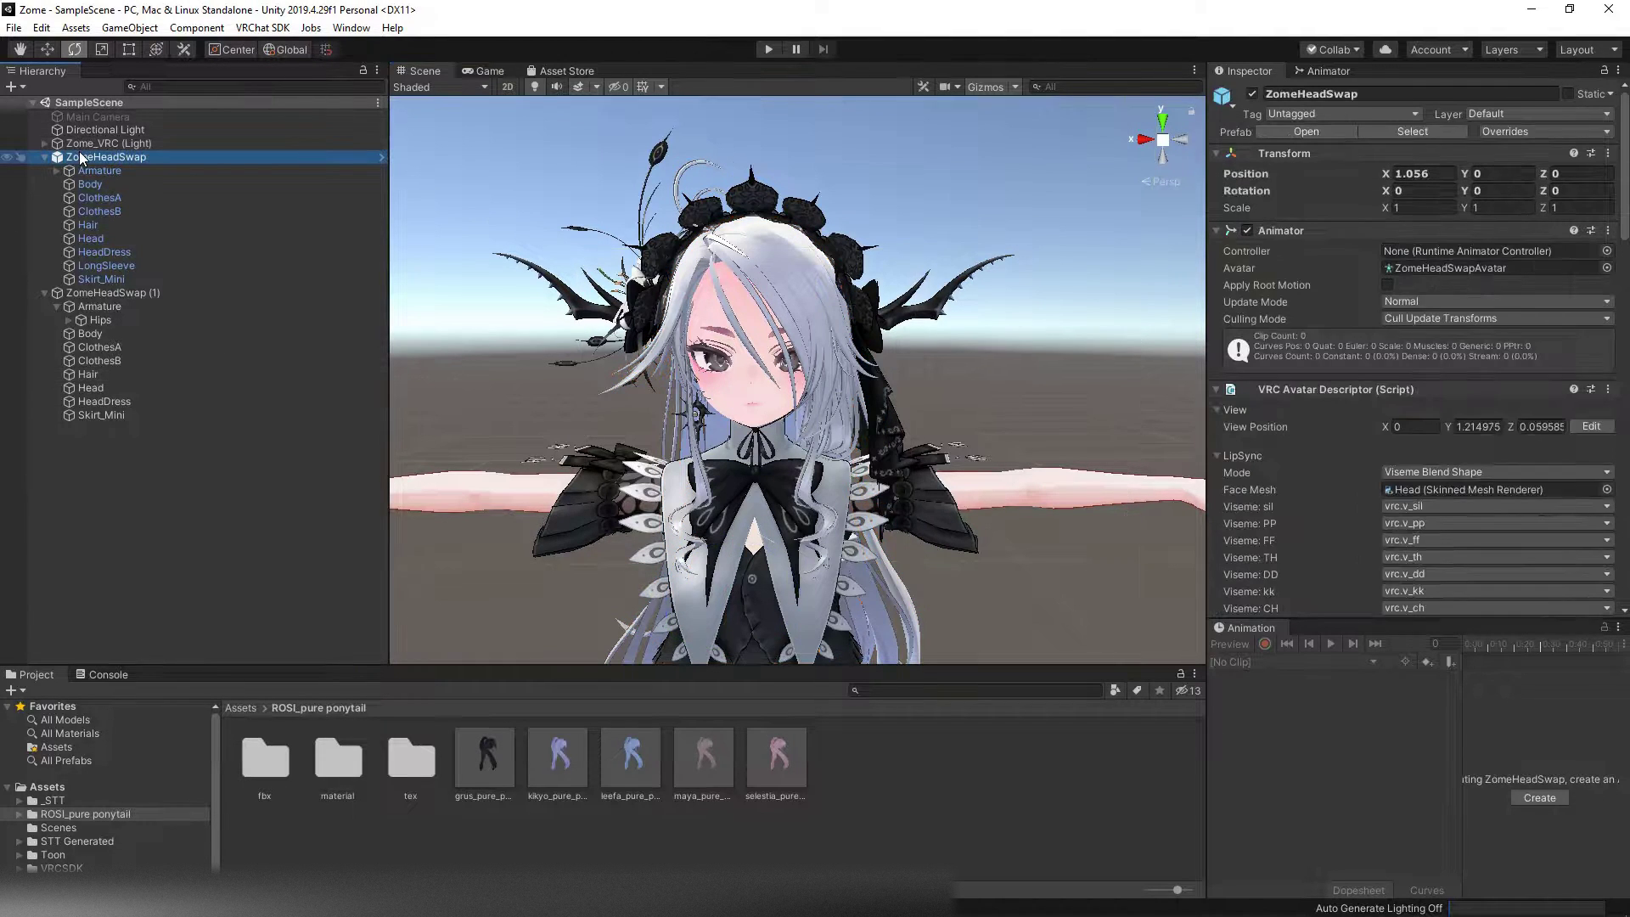
{"action": "middle_click_drag", "start_coordinate": [1095, 216], "coordinate": [503, 295]}
{"action": "left_click", "coordinate": [165, 477]}
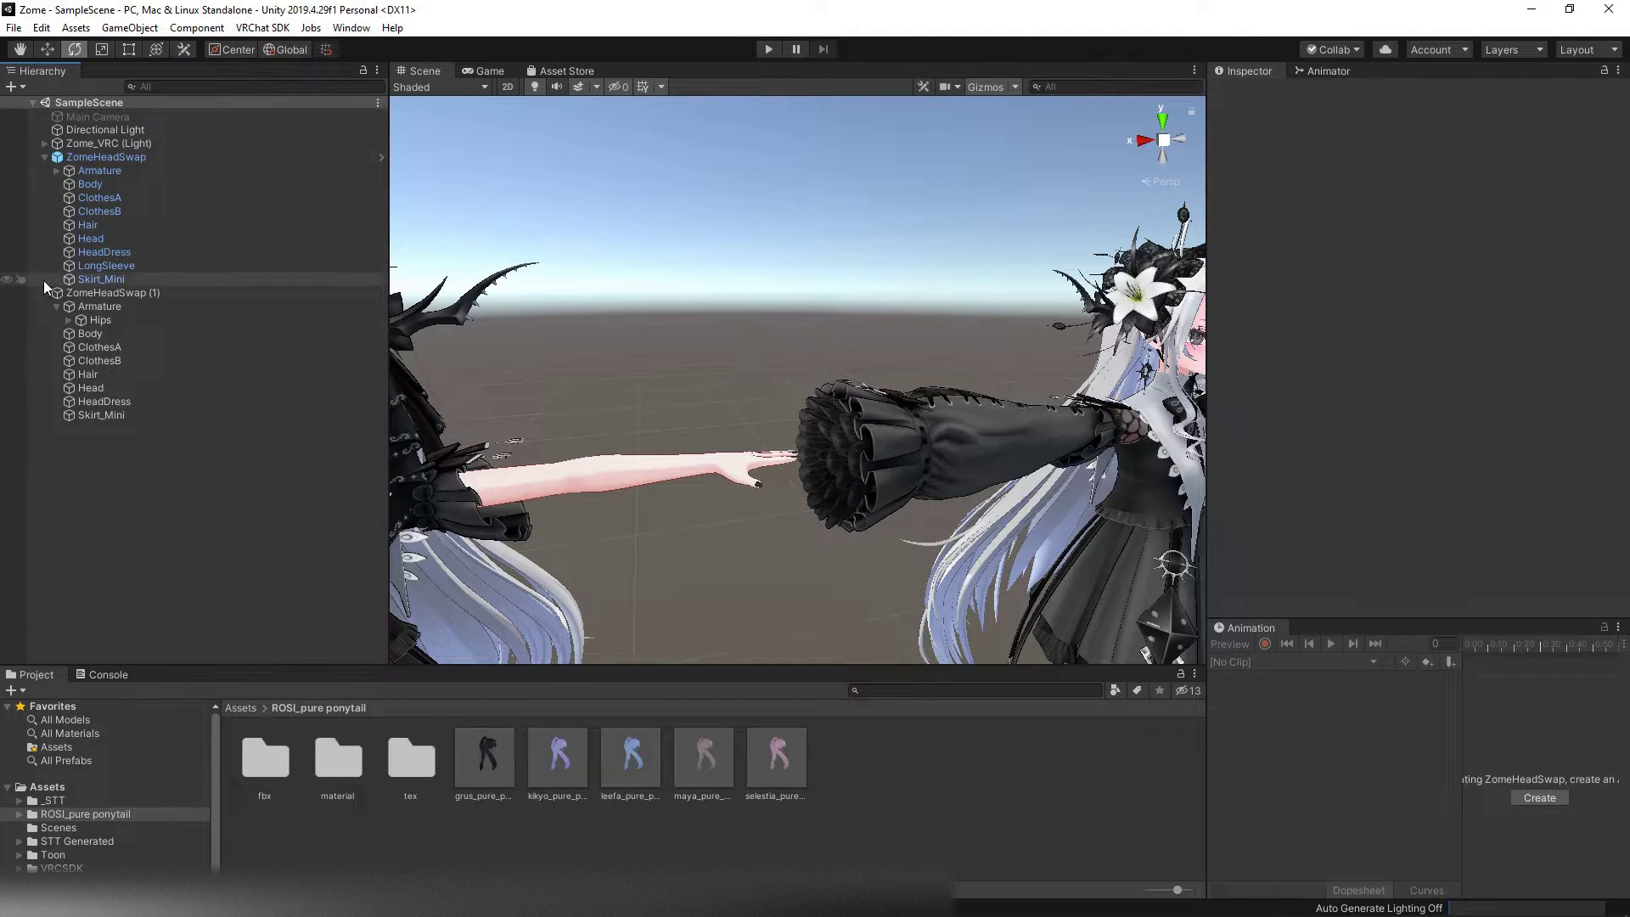
{"action": "middle_click_drag", "start_coordinate": [443, 342], "coordinate": [683, 310]}
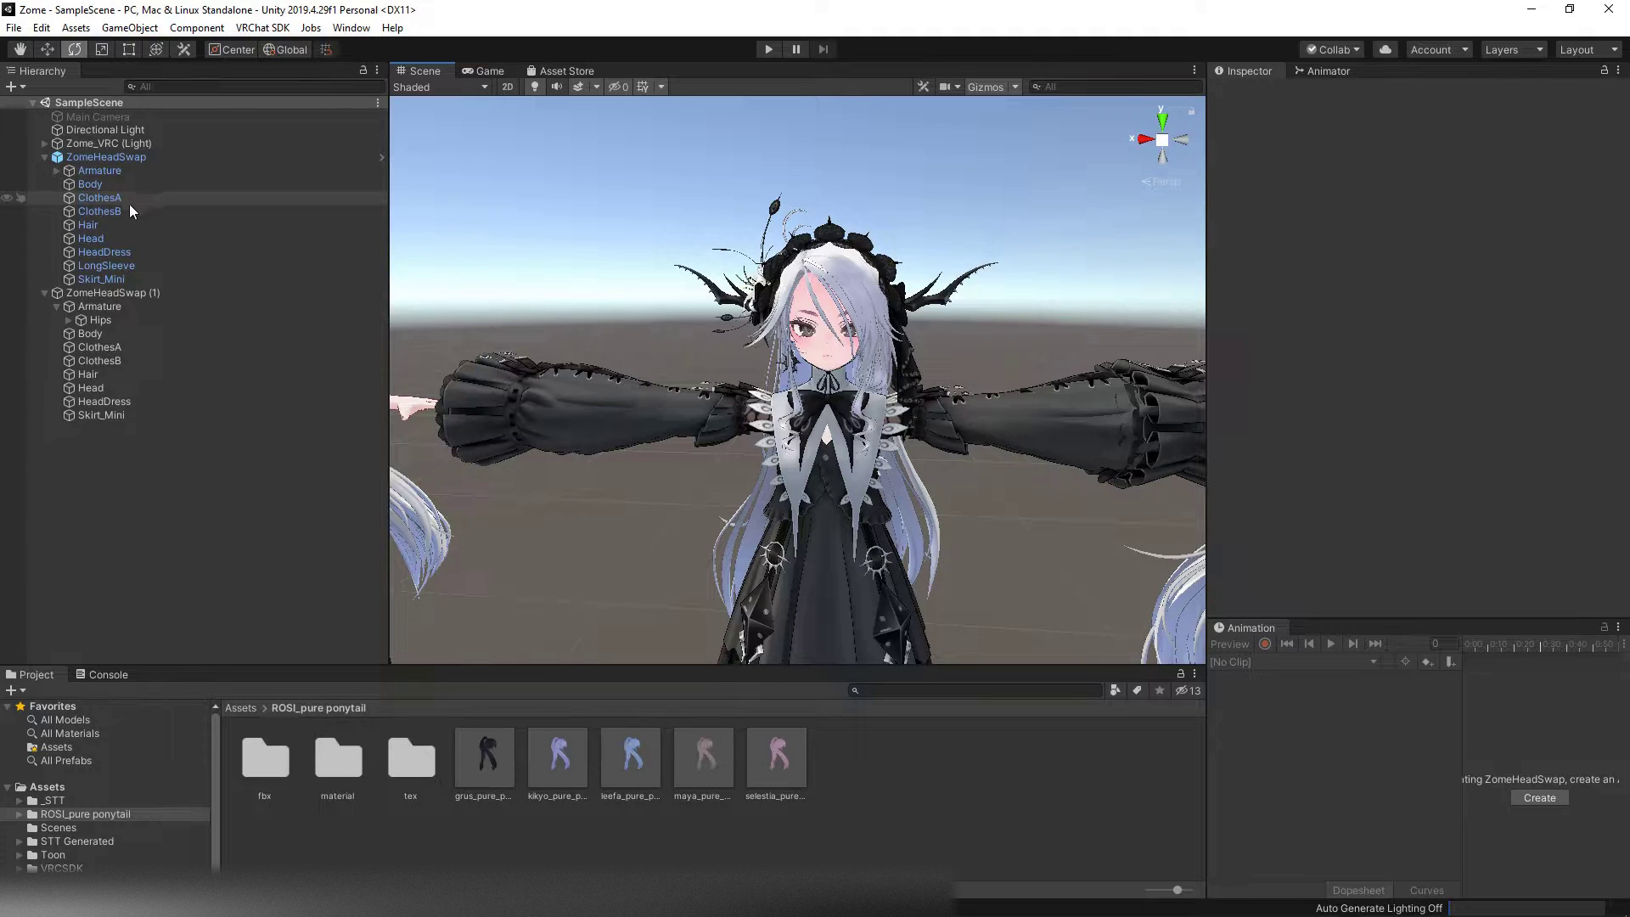
{"action": "right_click", "coordinate": [93, 224]}
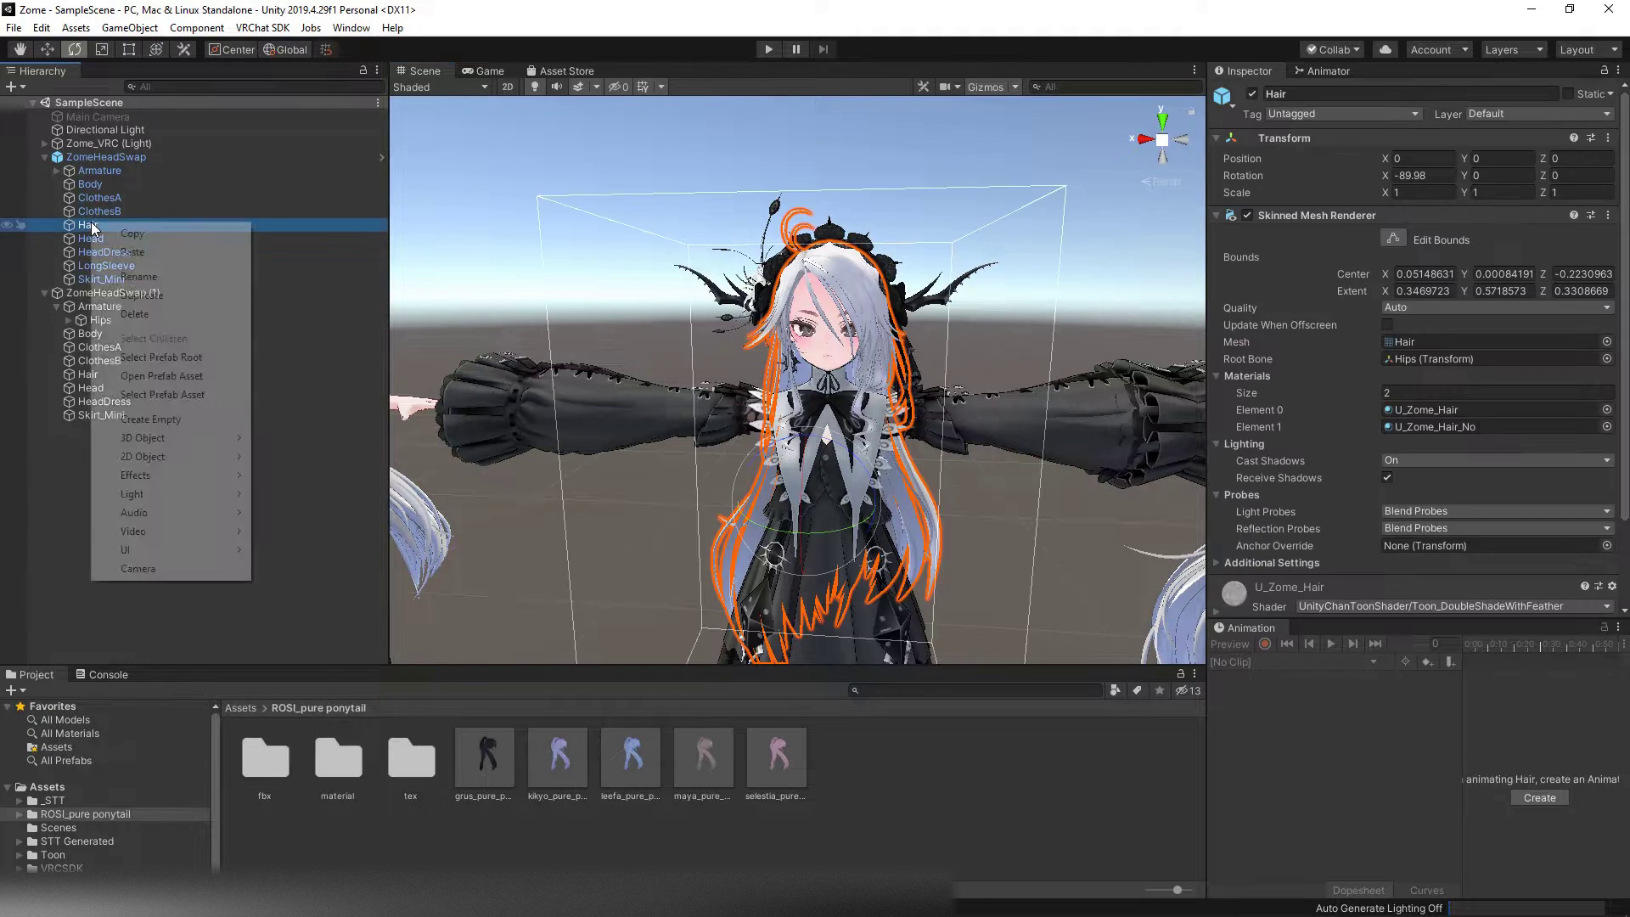
{"action": "left_click", "coordinate": [129, 313]}
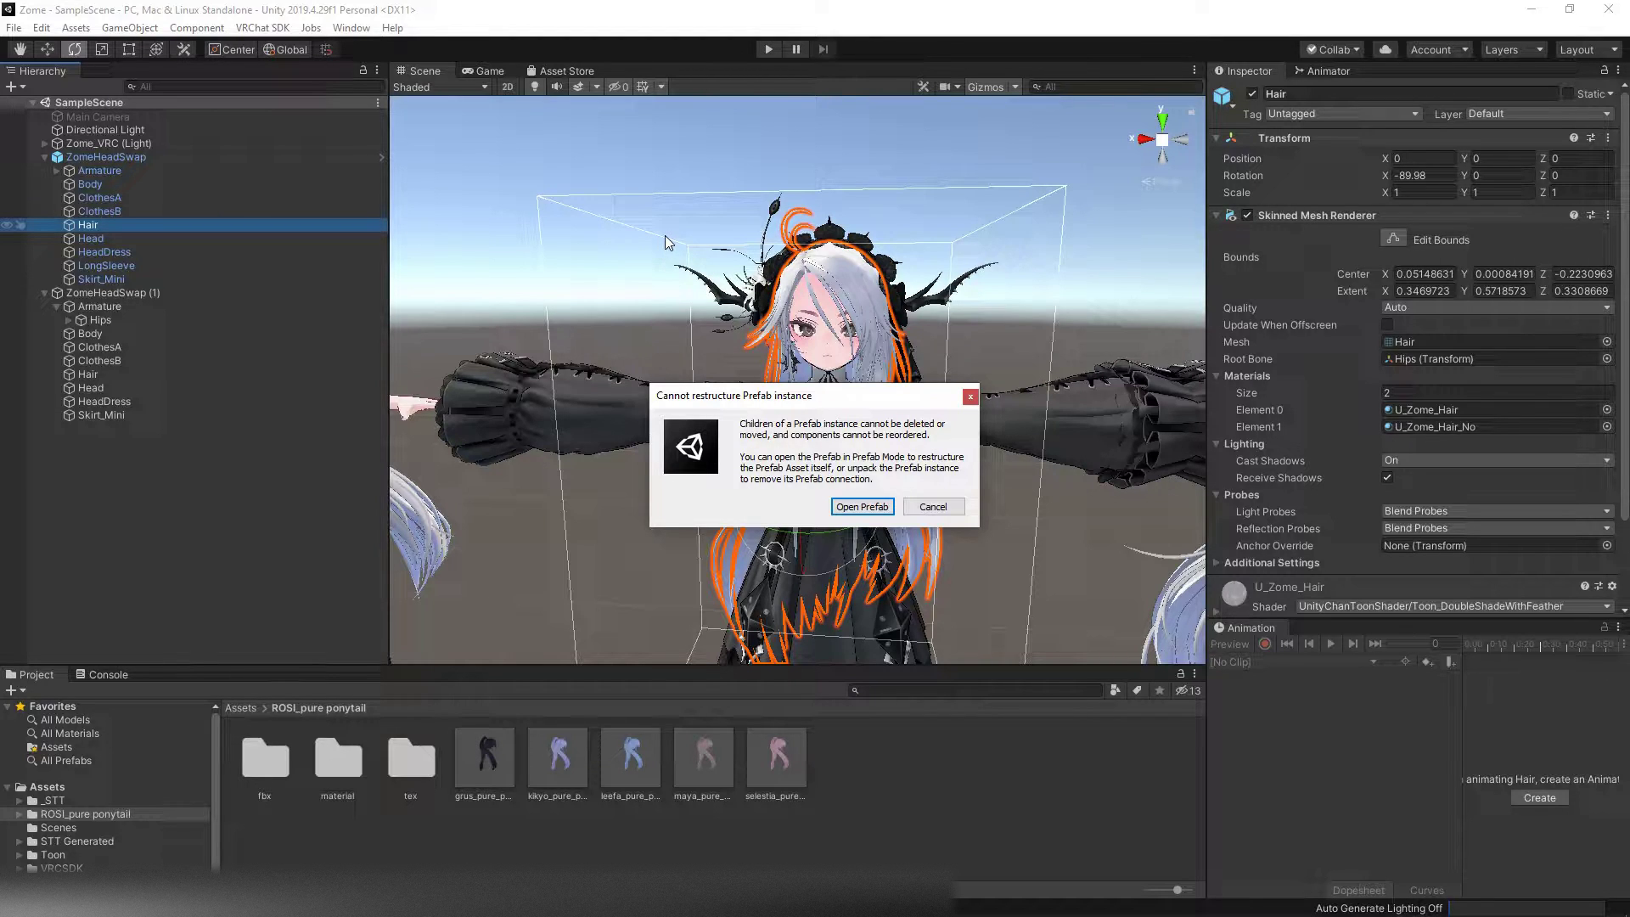
{"action": "left_click", "coordinate": [970, 396]}
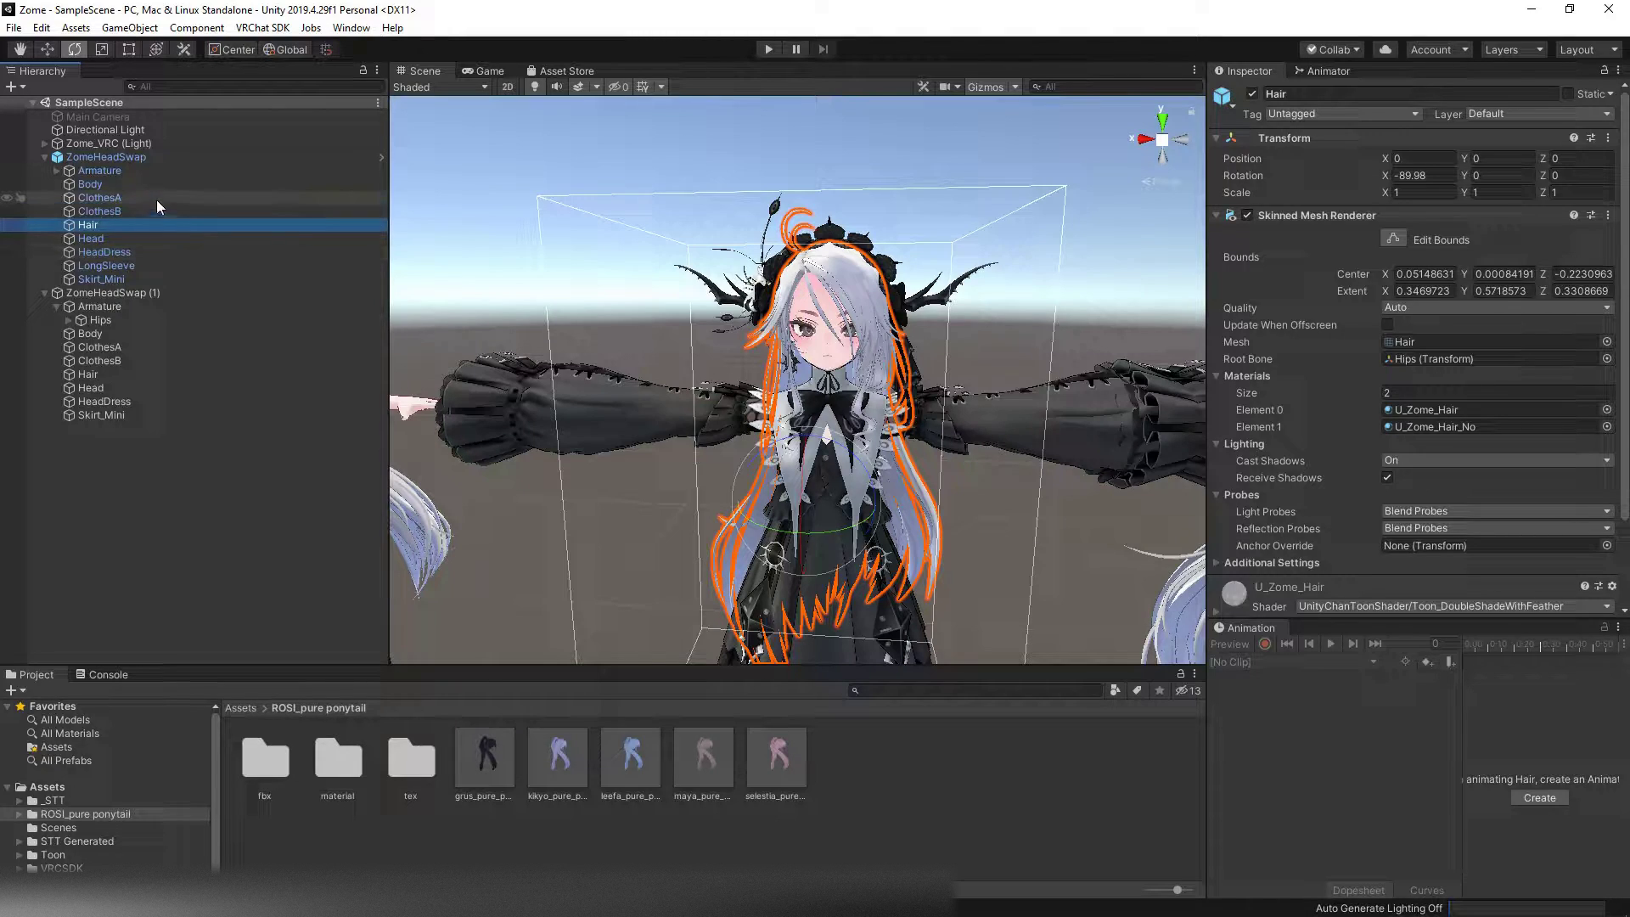
Step: Unpack the ZomeHeadSwap prefab so its child objects can be edited
{"action": "left_click", "coordinate": [115, 156]}
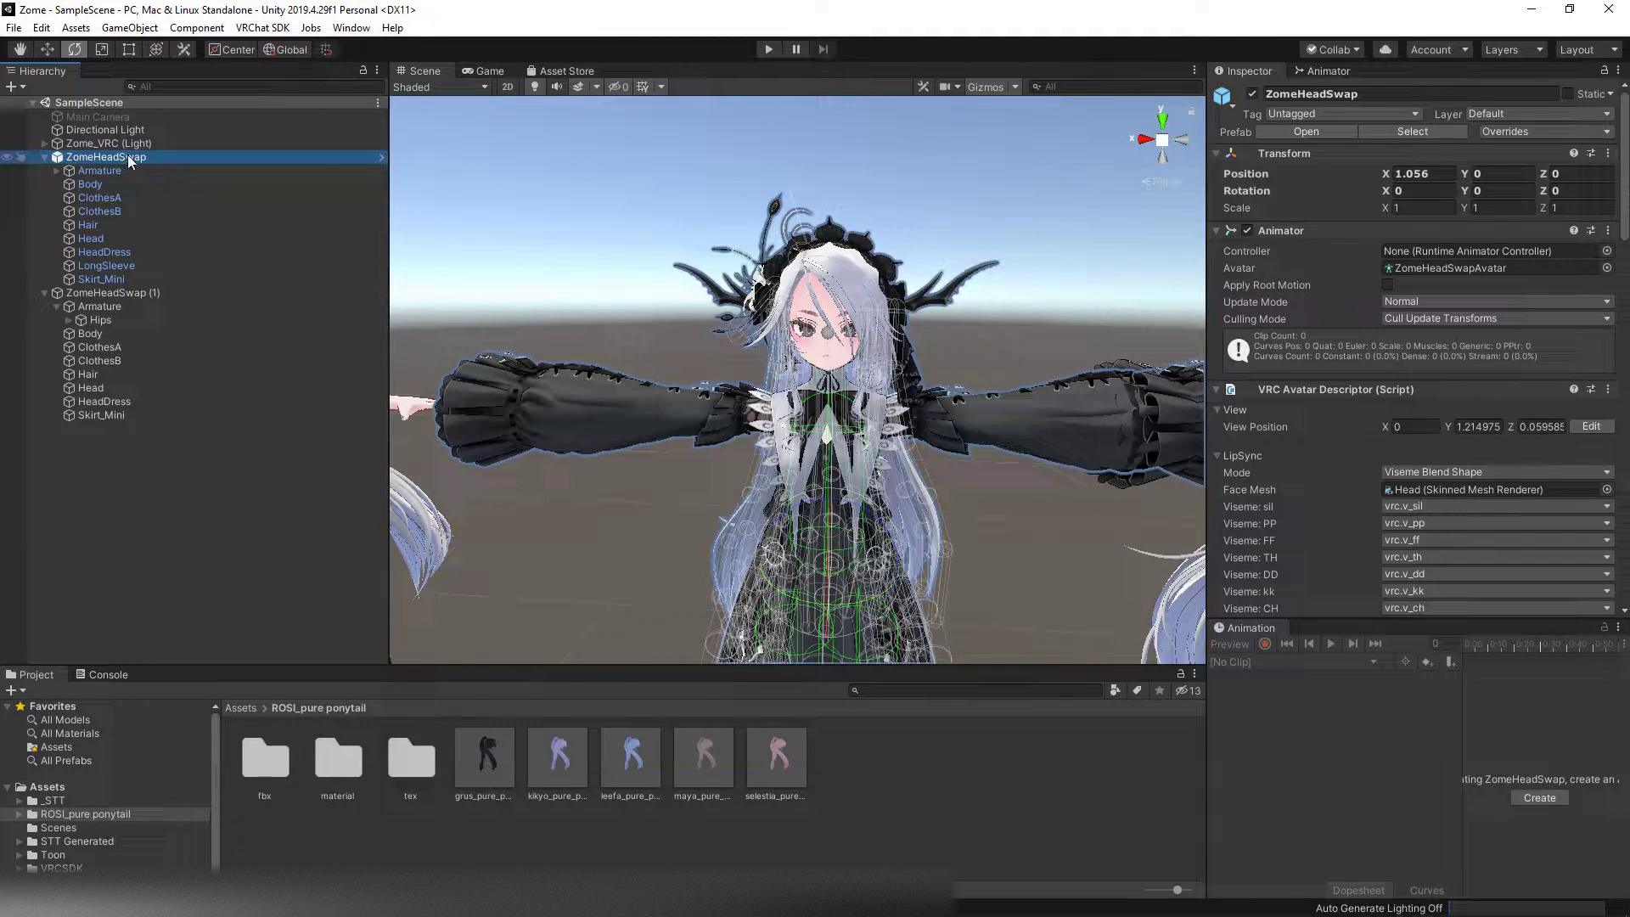
{"action": "right_click", "coordinate": [128, 158]}
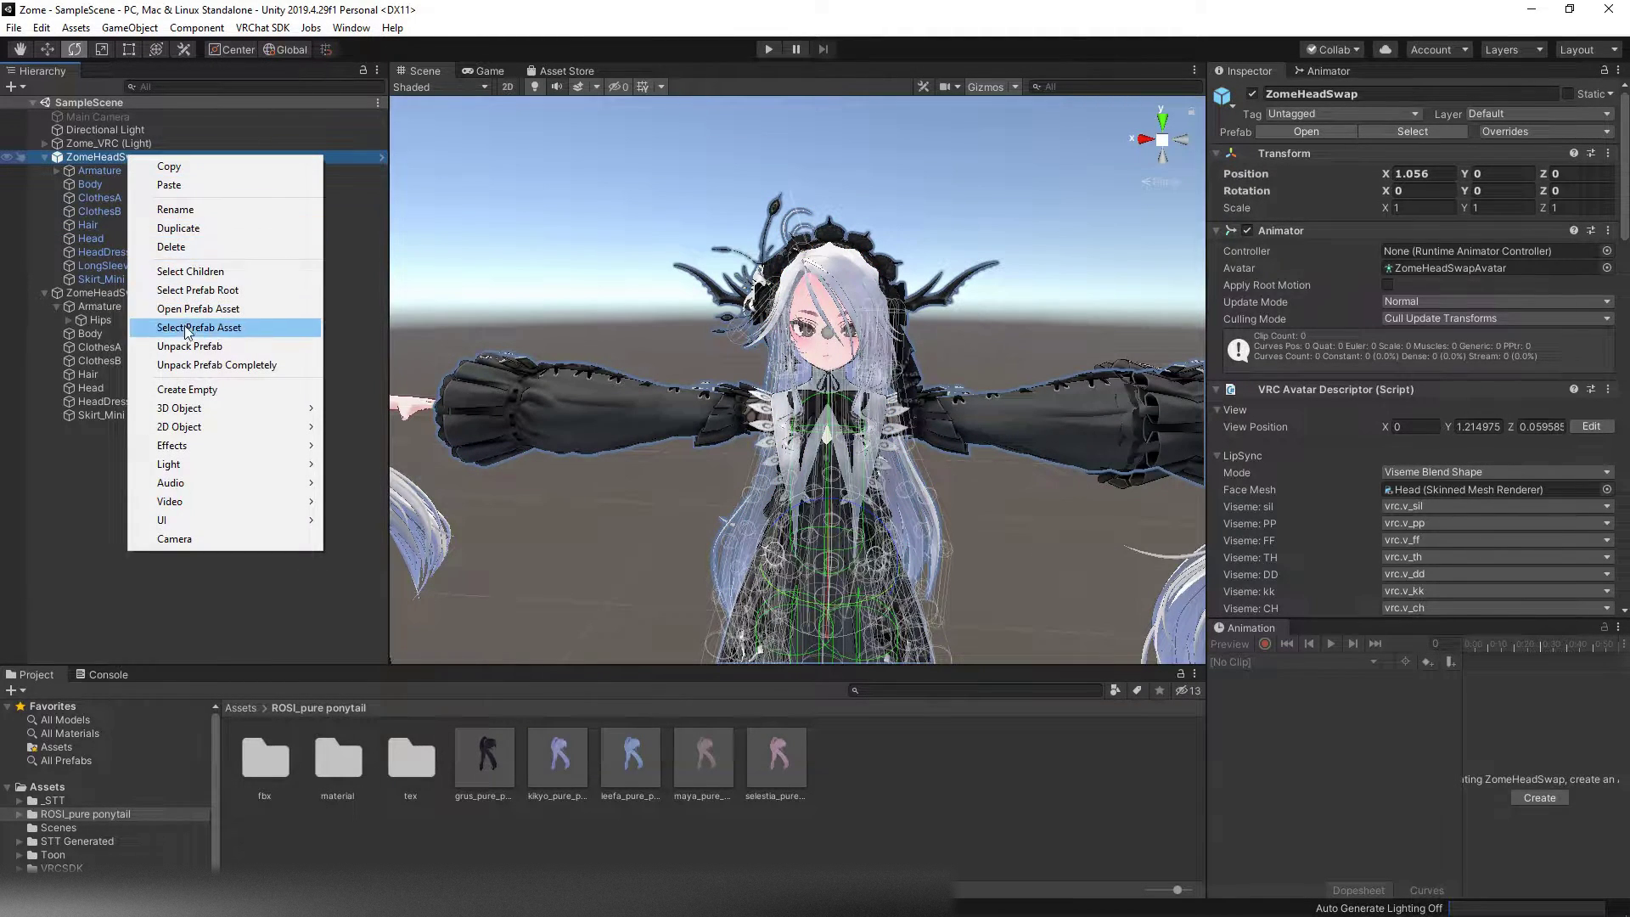
{"action": "left_click", "coordinate": [190, 346]}
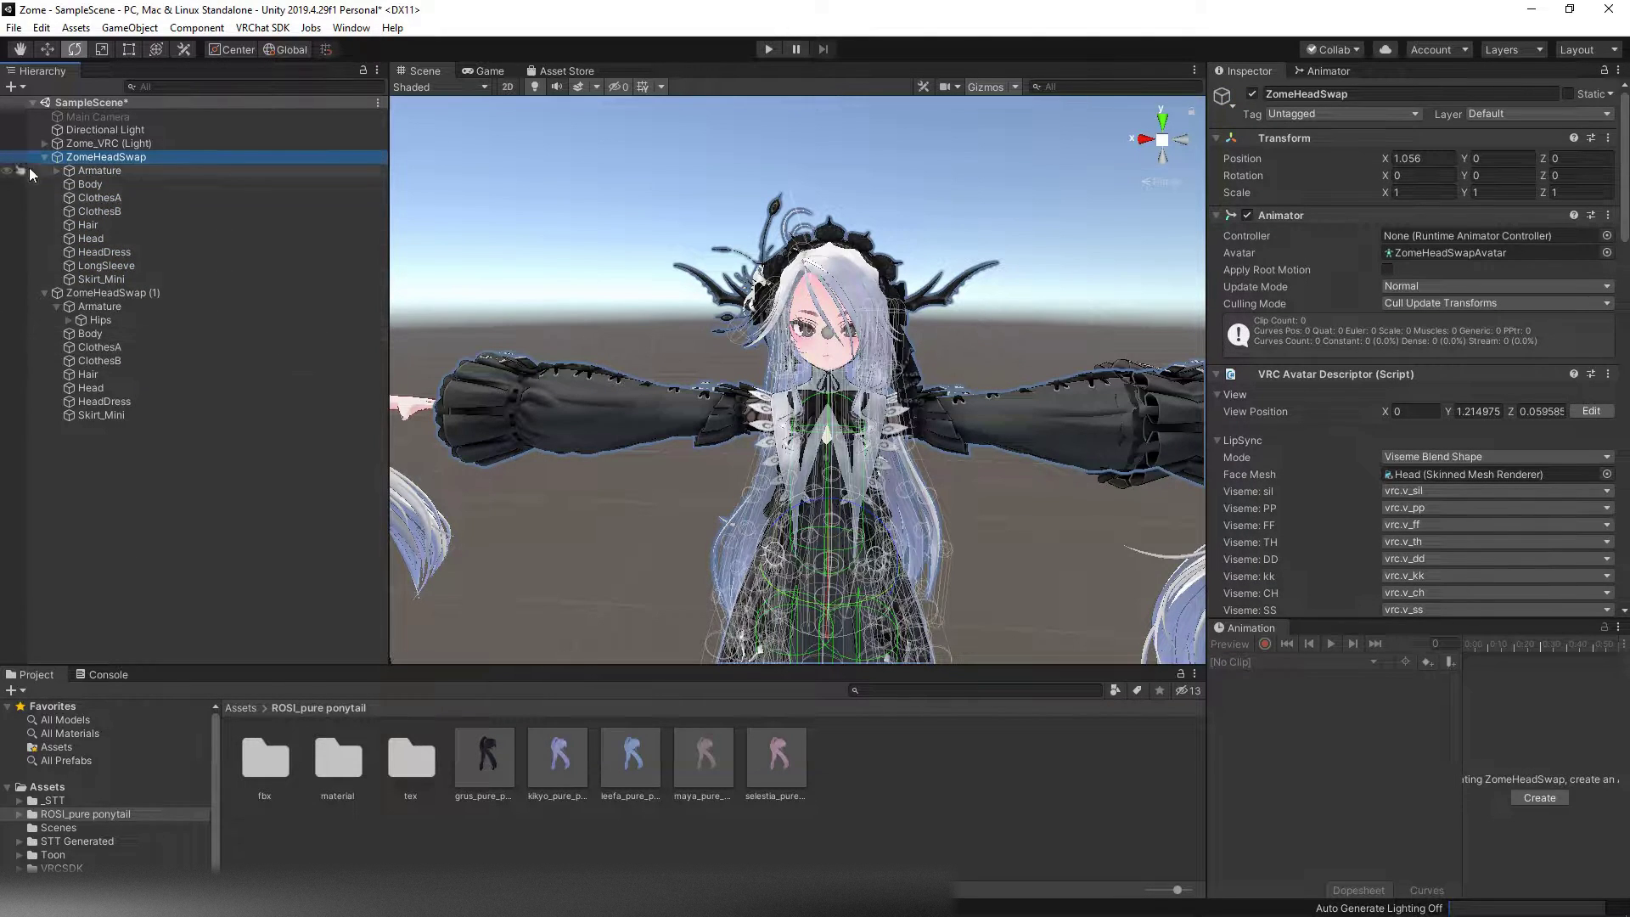
{"action": "left_click", "coordinate": [641, 604]}
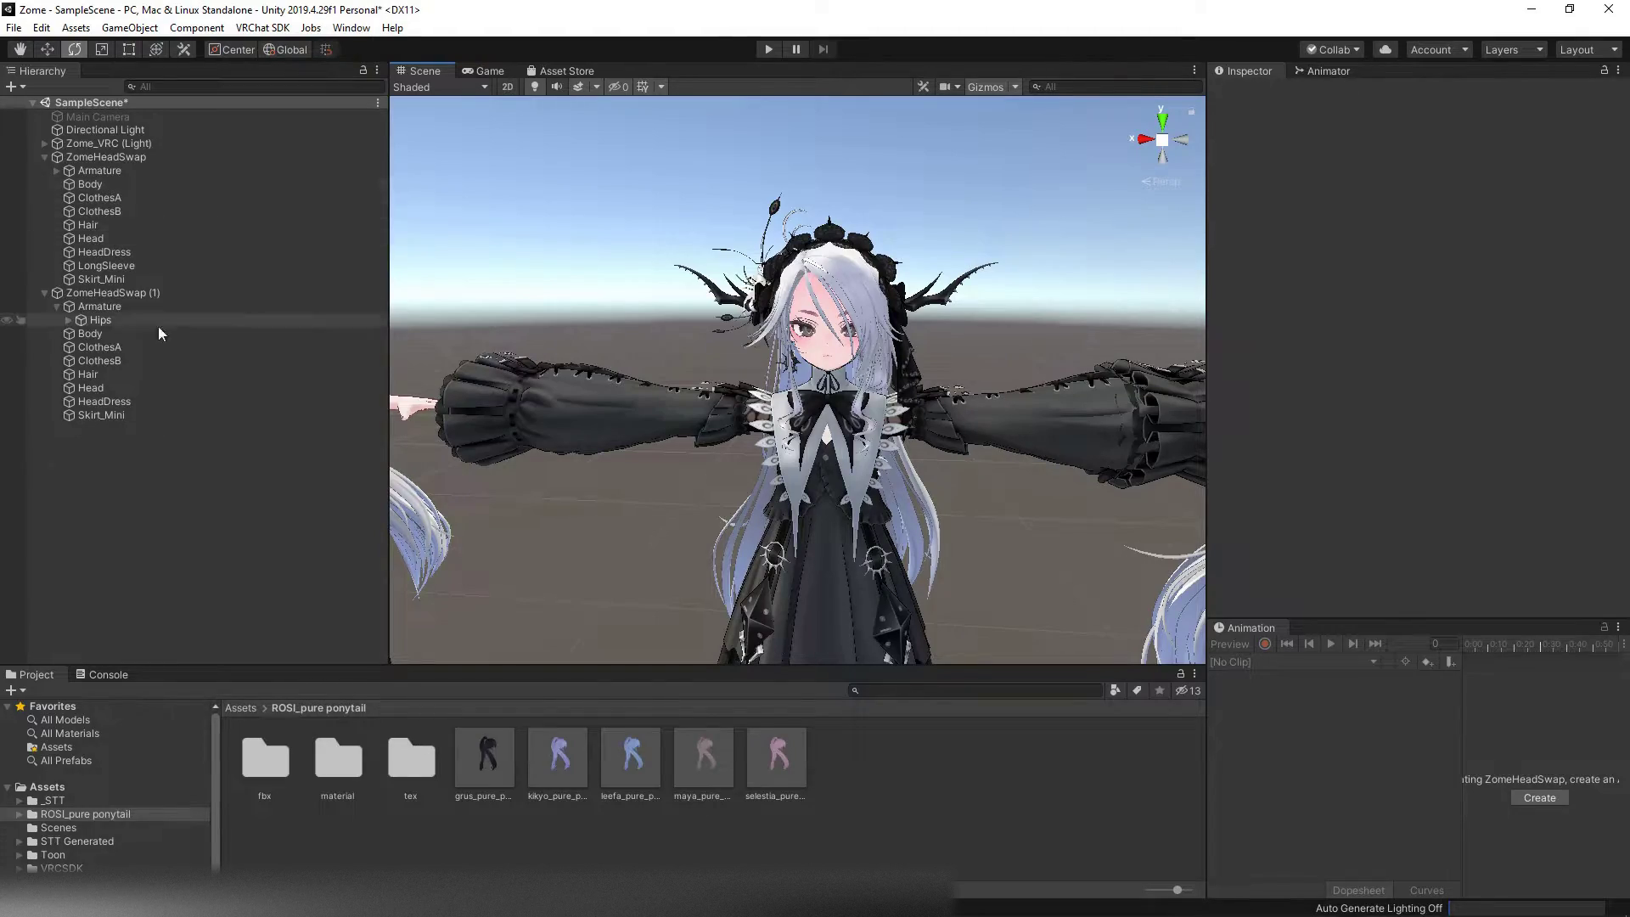
Step: Delete the Hair object from the ZomeHeadSwap (1) avatar
{"action": "right_click_drag", "start_coordinate": [594, 339], "coordinate": [853, 379]}
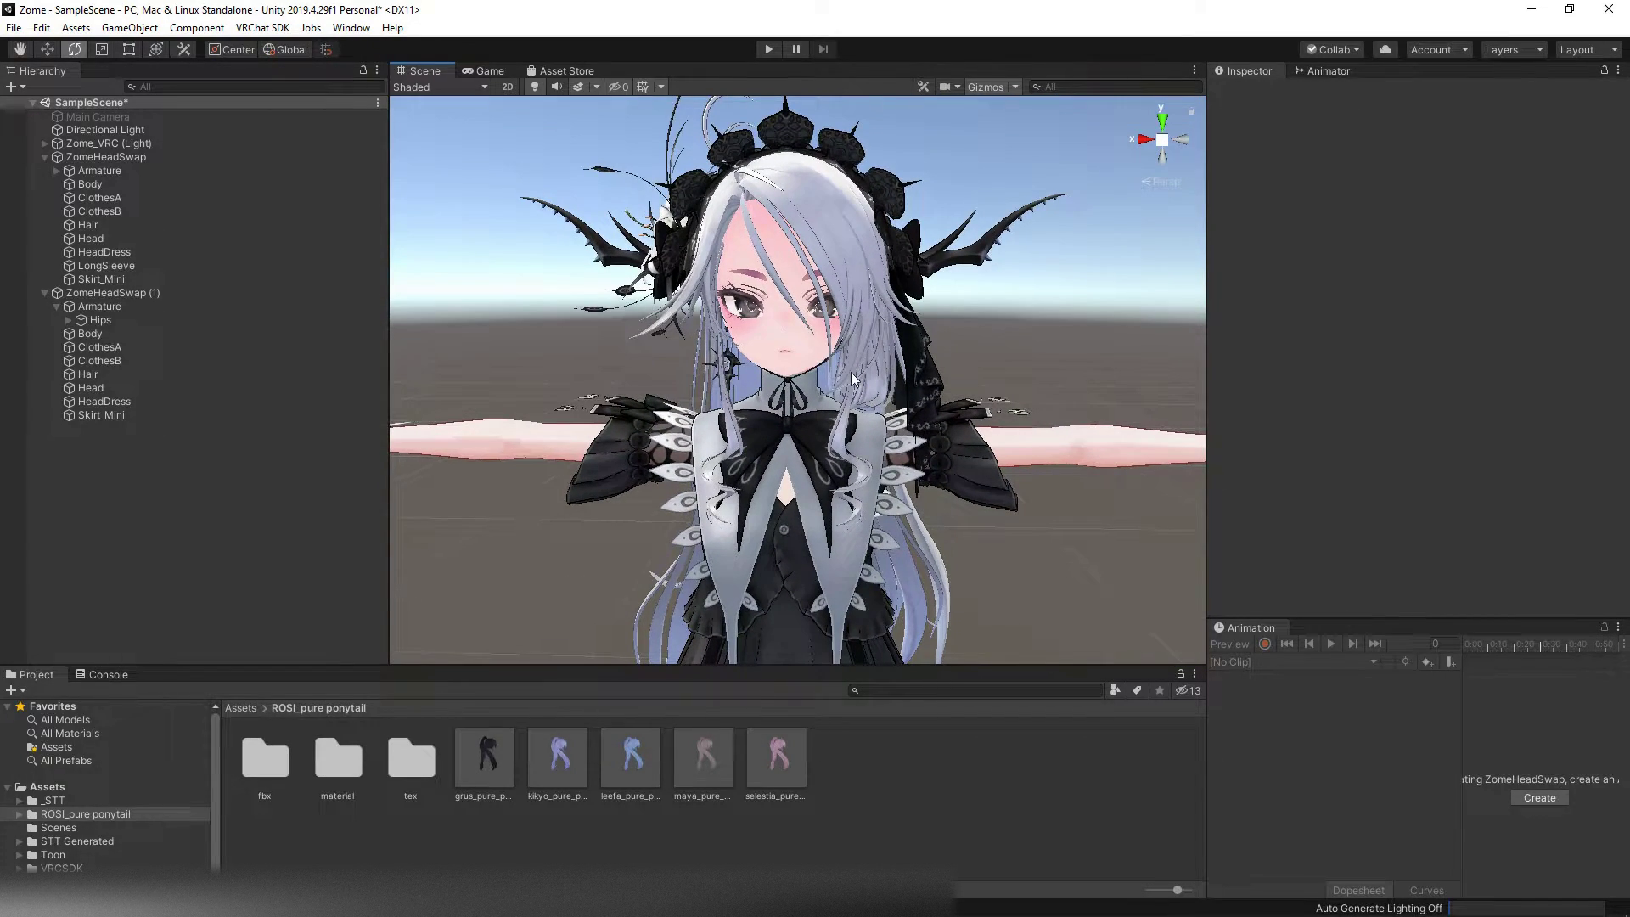
{"action": "left_click", "coordinate": [88, 374]}
{"action": "right_click", "coordinate": [94, 374]}
{"action": "right_click", "coordinate": [94, 376]}
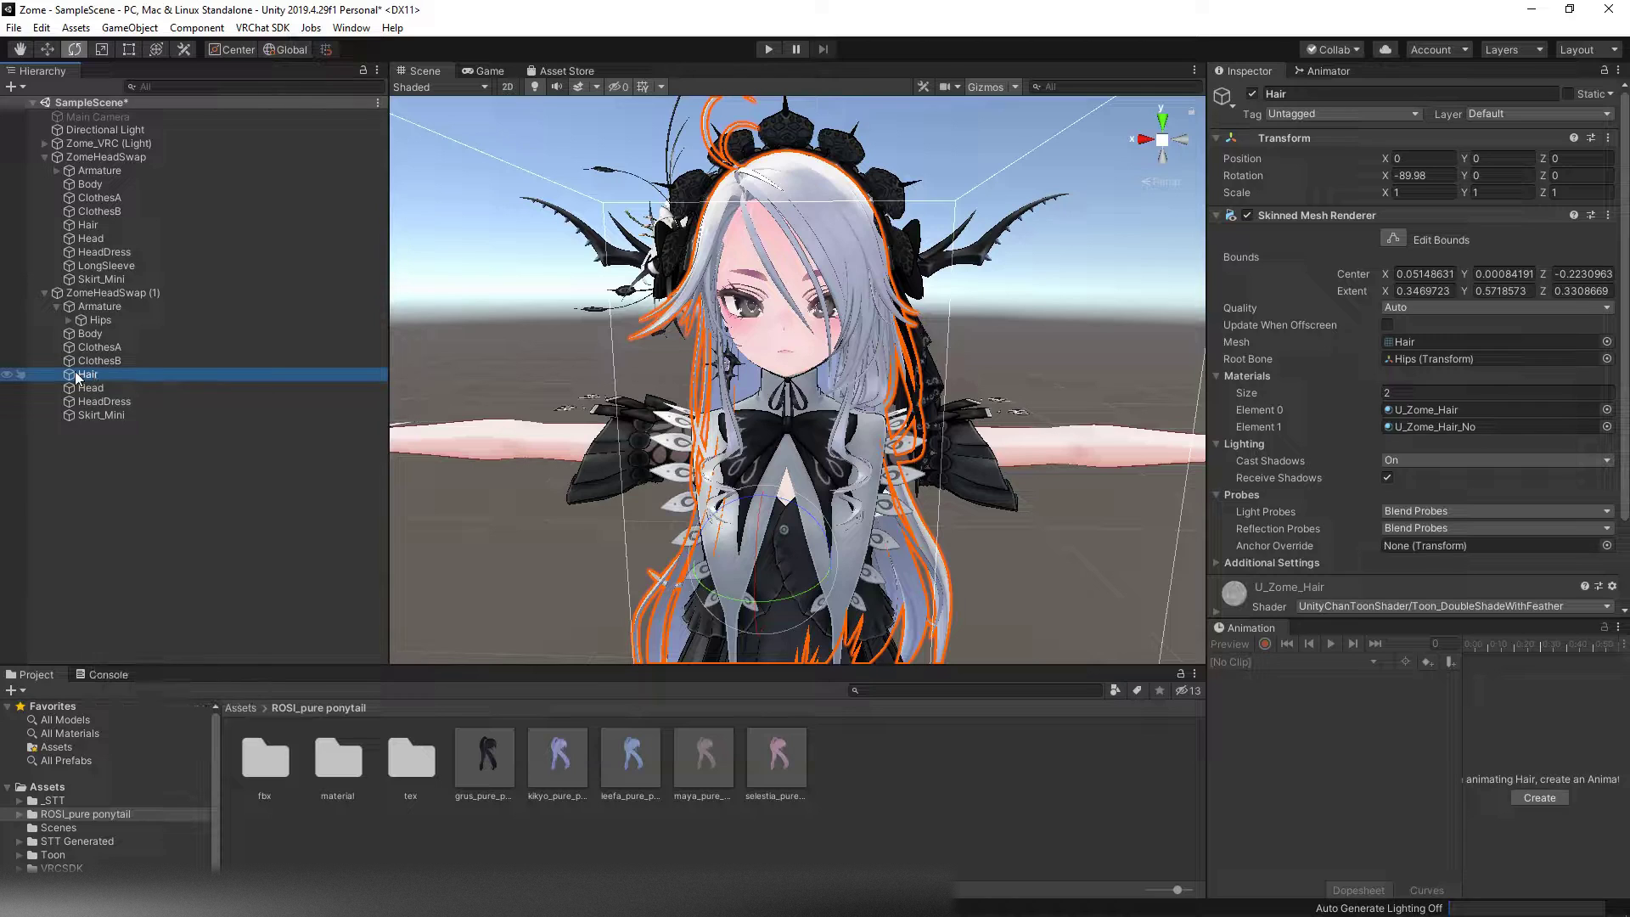
{"action": "right_click", "coordinate": [92, 377]}
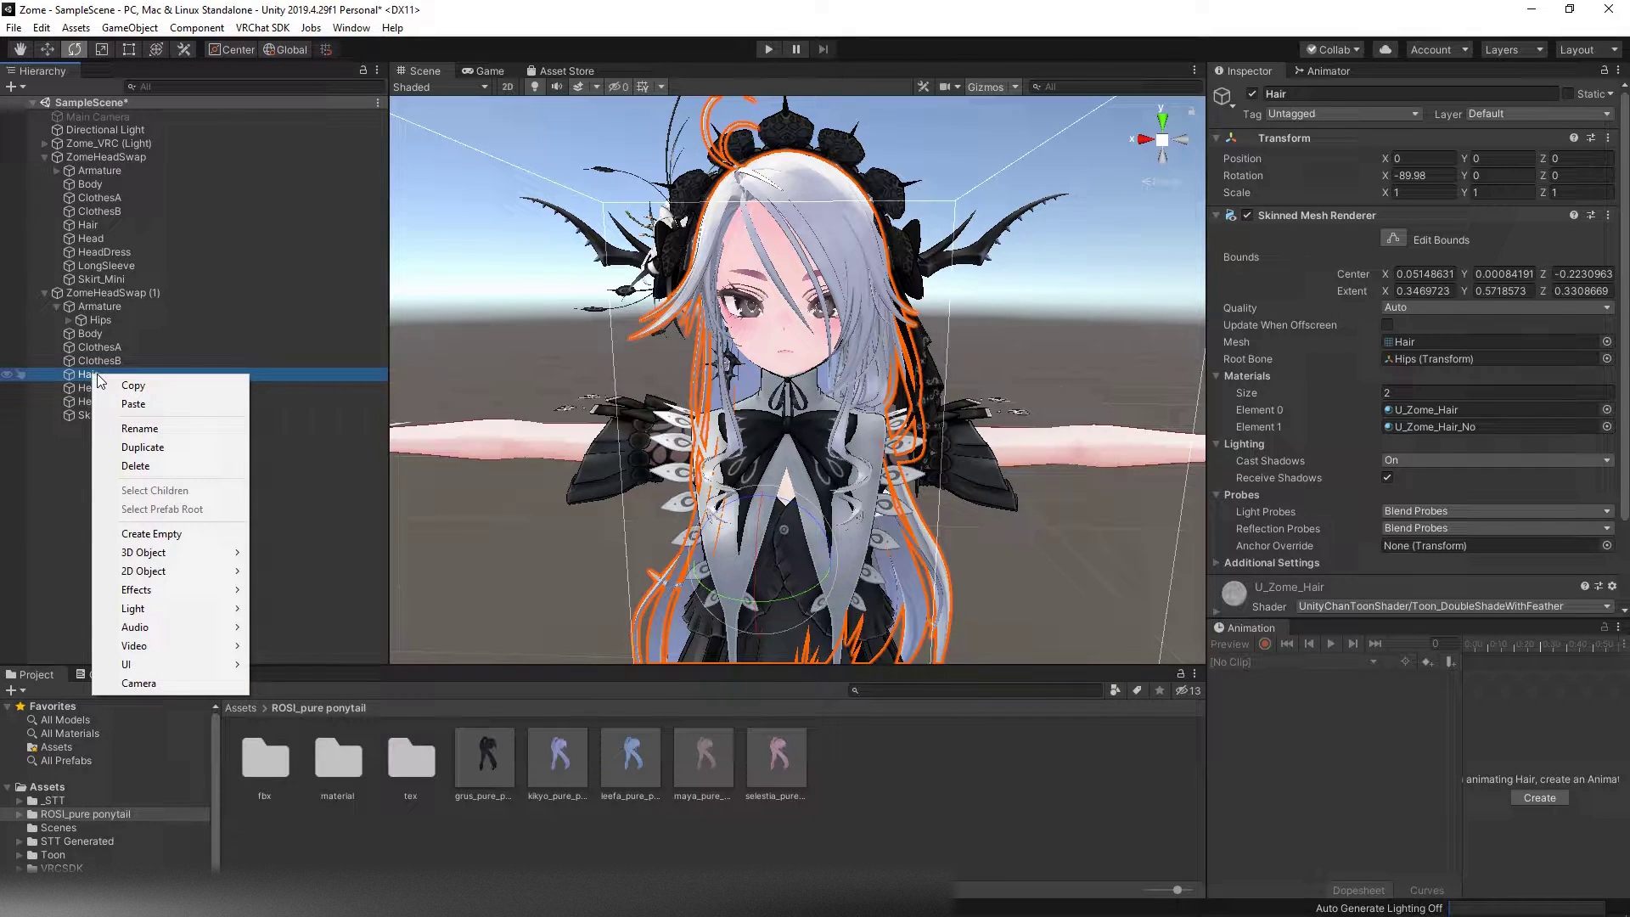
{"action": "left_click", "coordinate": [136, 466]}
{"action": "right_click_drag", "start_coordinate": [544, 509], "coordinate": [585, 480]}
{"action": "left_click_drag", "start_coordinate": [585, 480], "coordinate": [989, 354], "text": "alt"}
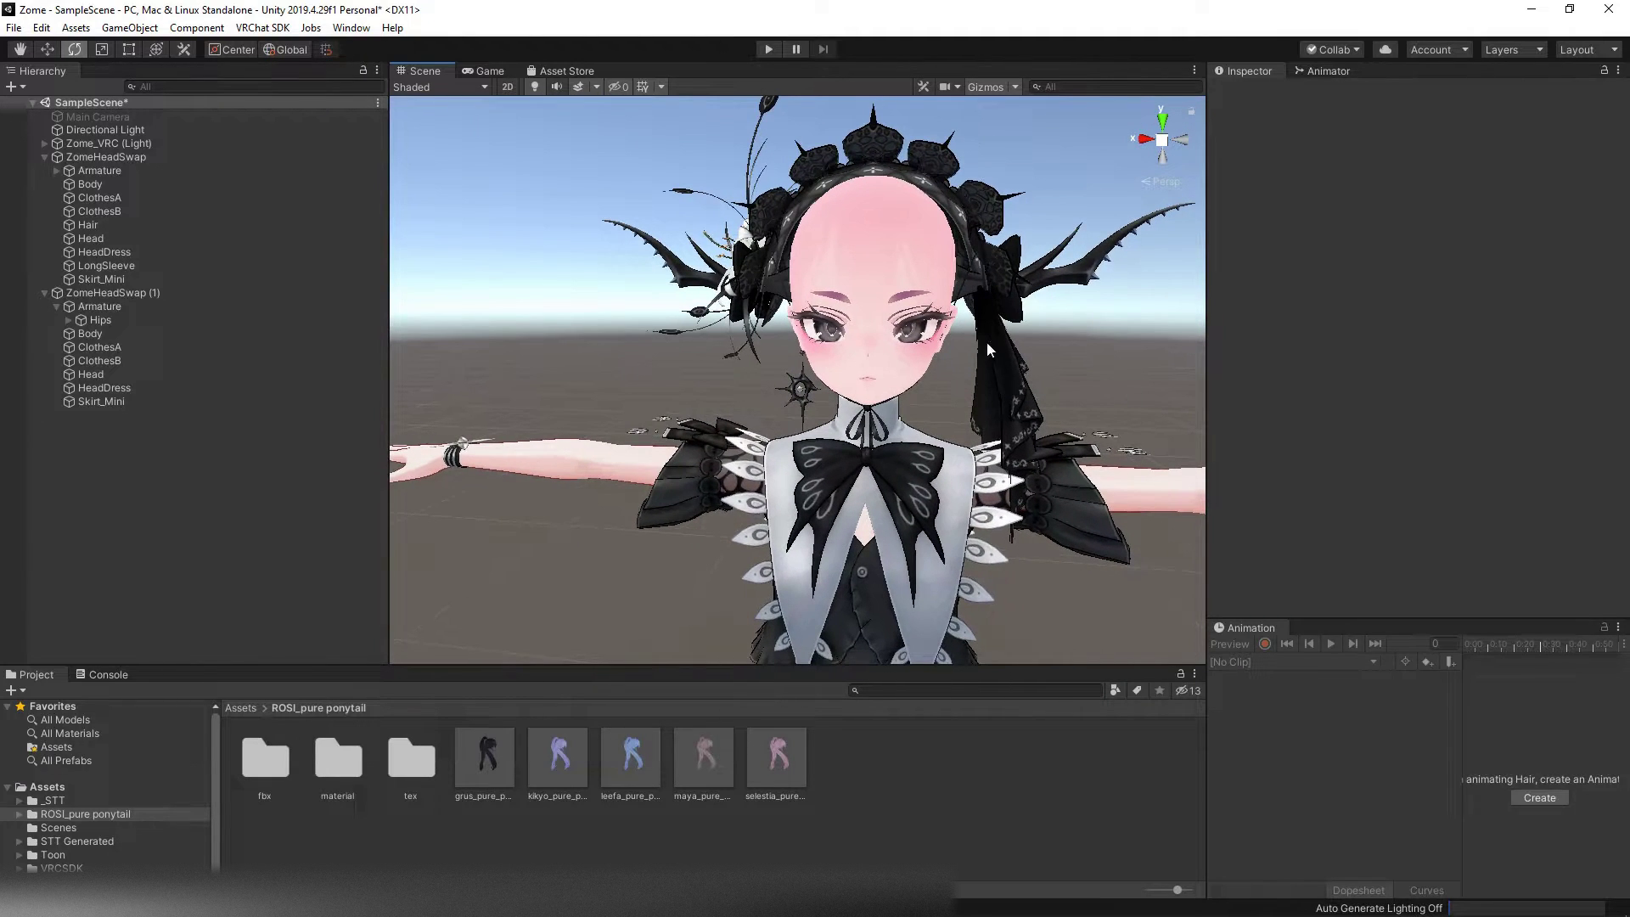
Step: Deactivate the ClothesA and HeadDress objects on the ZomeHeadSwap (1) avatar
{"action": "left_click", "coordinate": [1076, 270]}
{"action": "left_click", "coordinate": [1252, 93]}
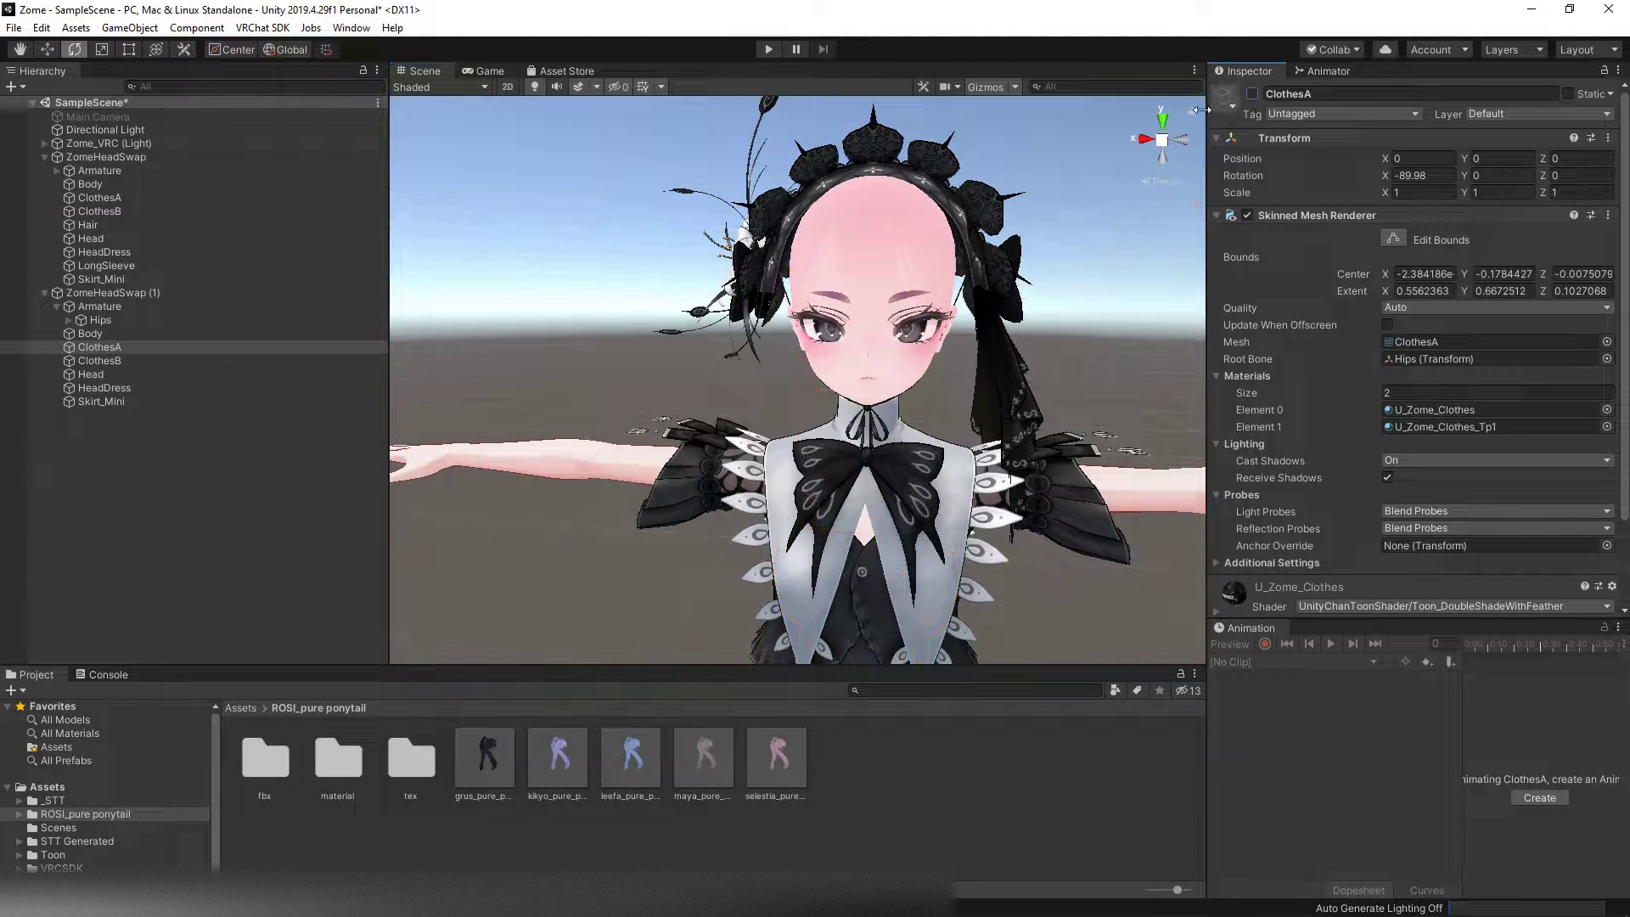
{"action": "left_click", "coordinate": [1003, 291]}
{"action": "left_click", "coordinate": [1252, 94]}
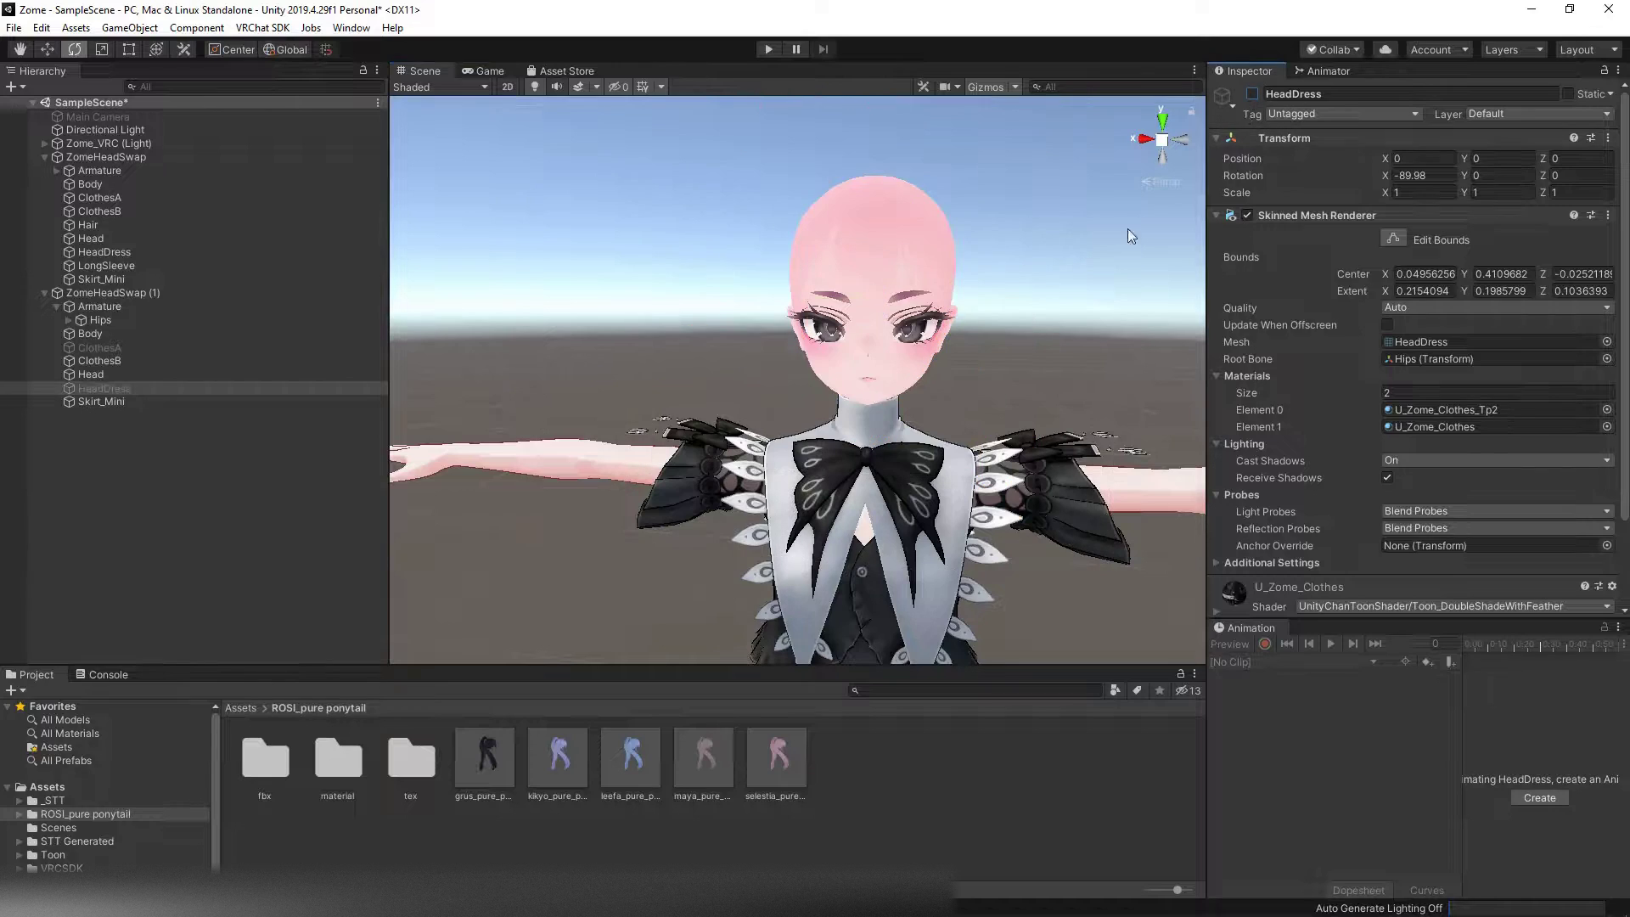
{"action": "left_click_drag", "start_coordinate": [1161, 203], "coordinate": [979, 303], "text": "alt"}
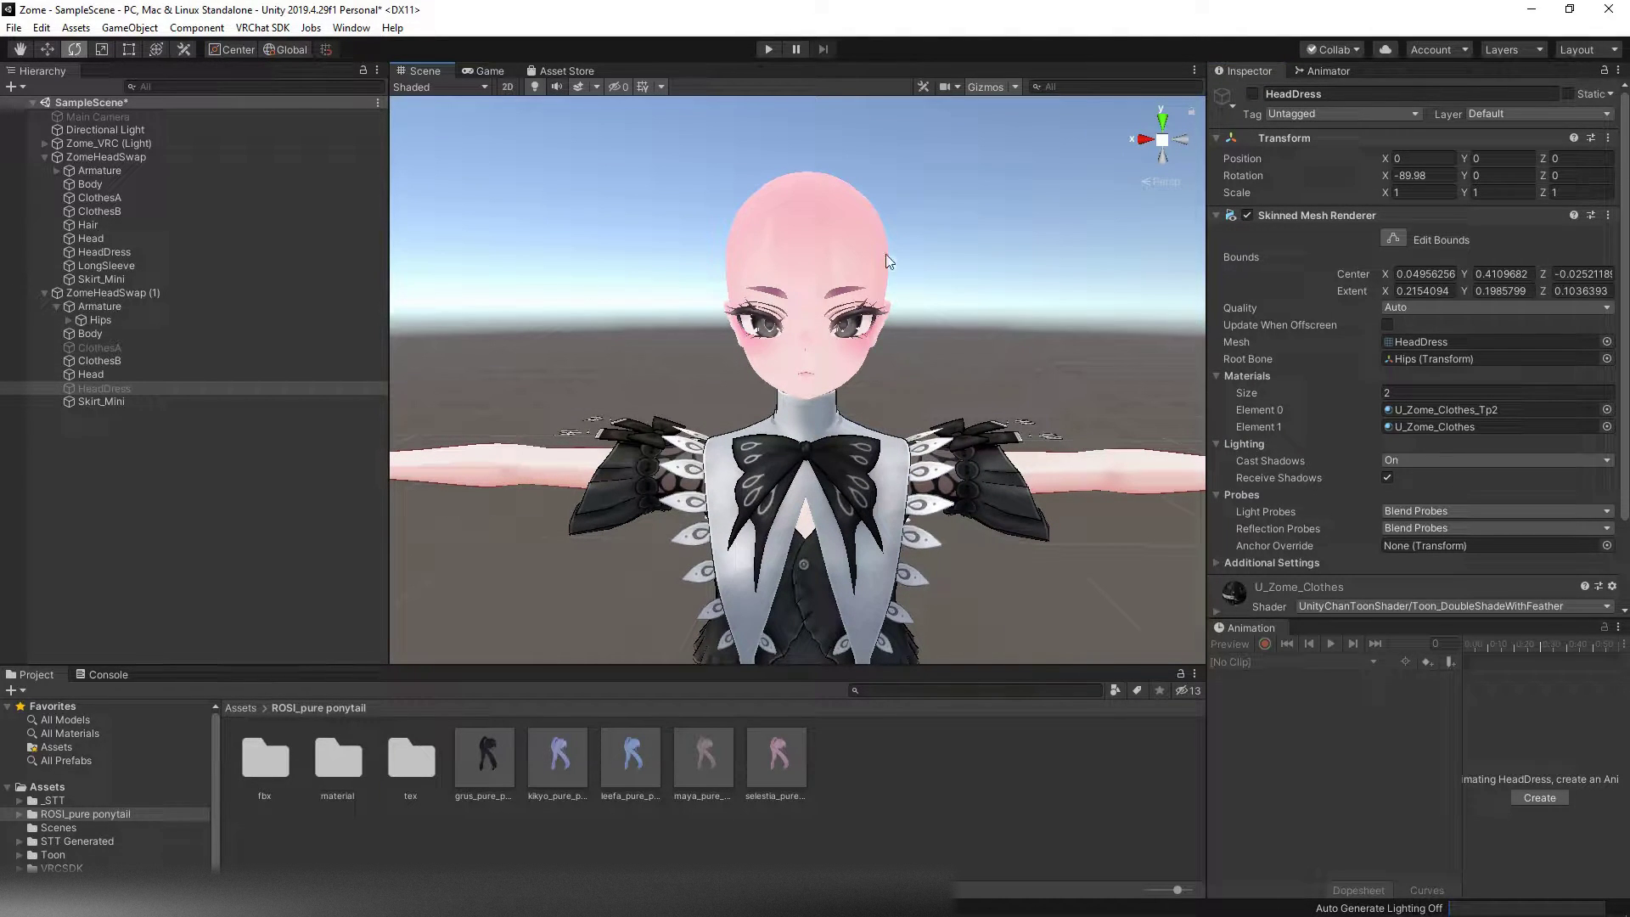
Step: Find the kikyo_pure_pony hair among all the project's prefabs and add it as a child of ZomeHeadSwap (1)
{"action": "left_click", "coordinate": [37, 812]}
{"action": "left_click", "coordinate": [85, 759]}
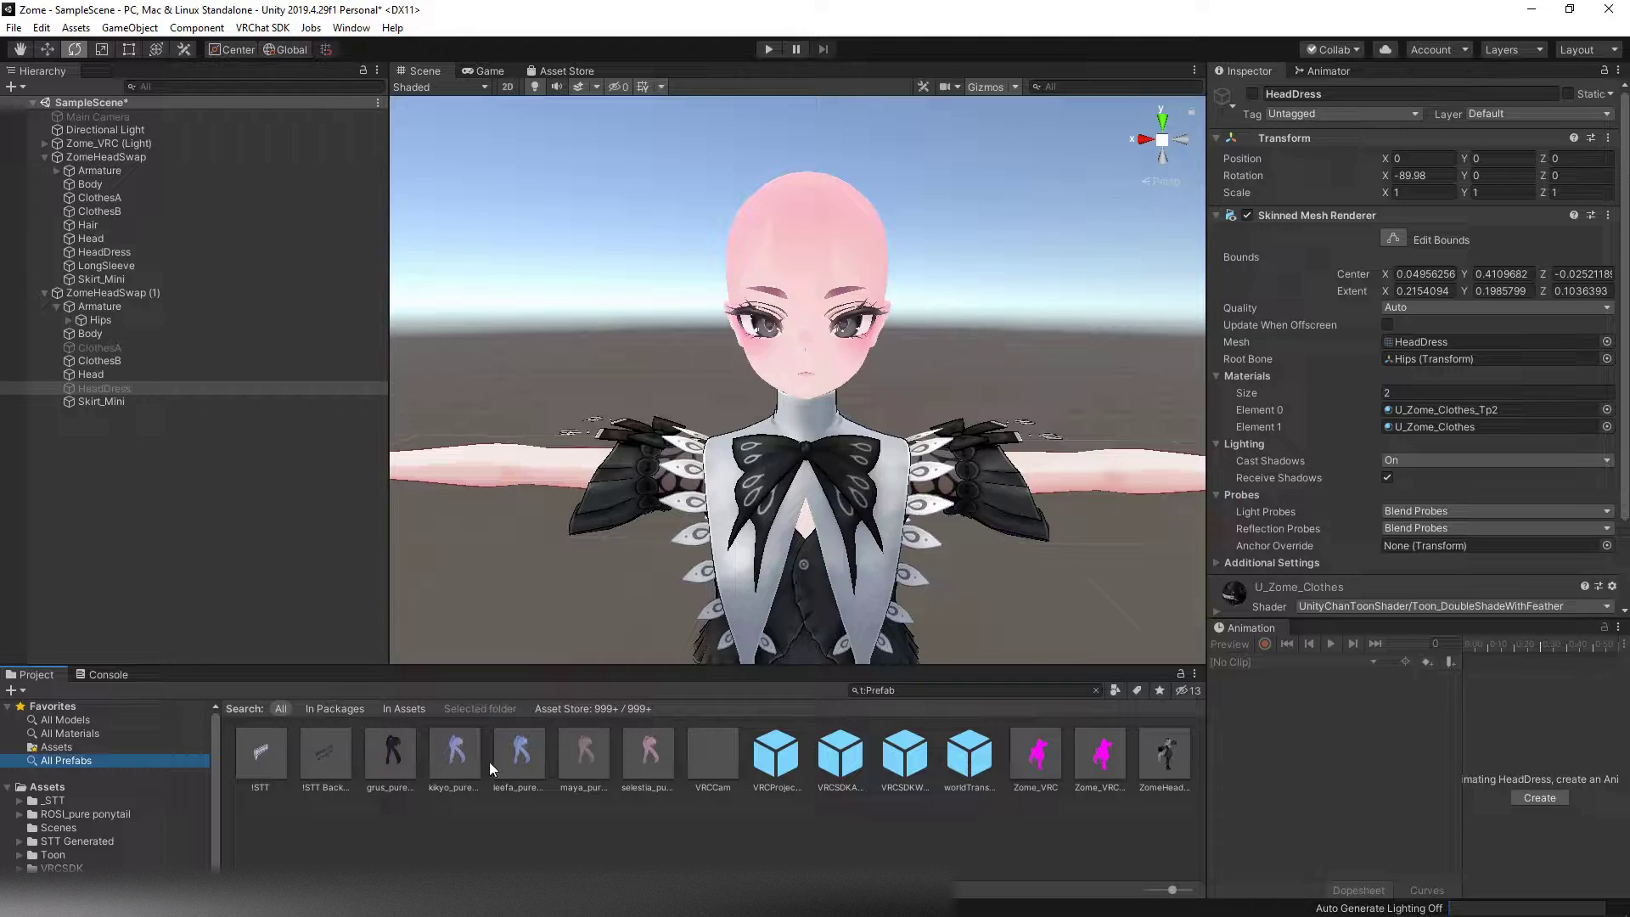
{"action": "left_click_drag", "start_coordinate": [455, 762], "coordinate": [231, 584]}
{"action": "left_click_drag", "start_coordinate": [170, 448], "coordinate": [146, 296]}
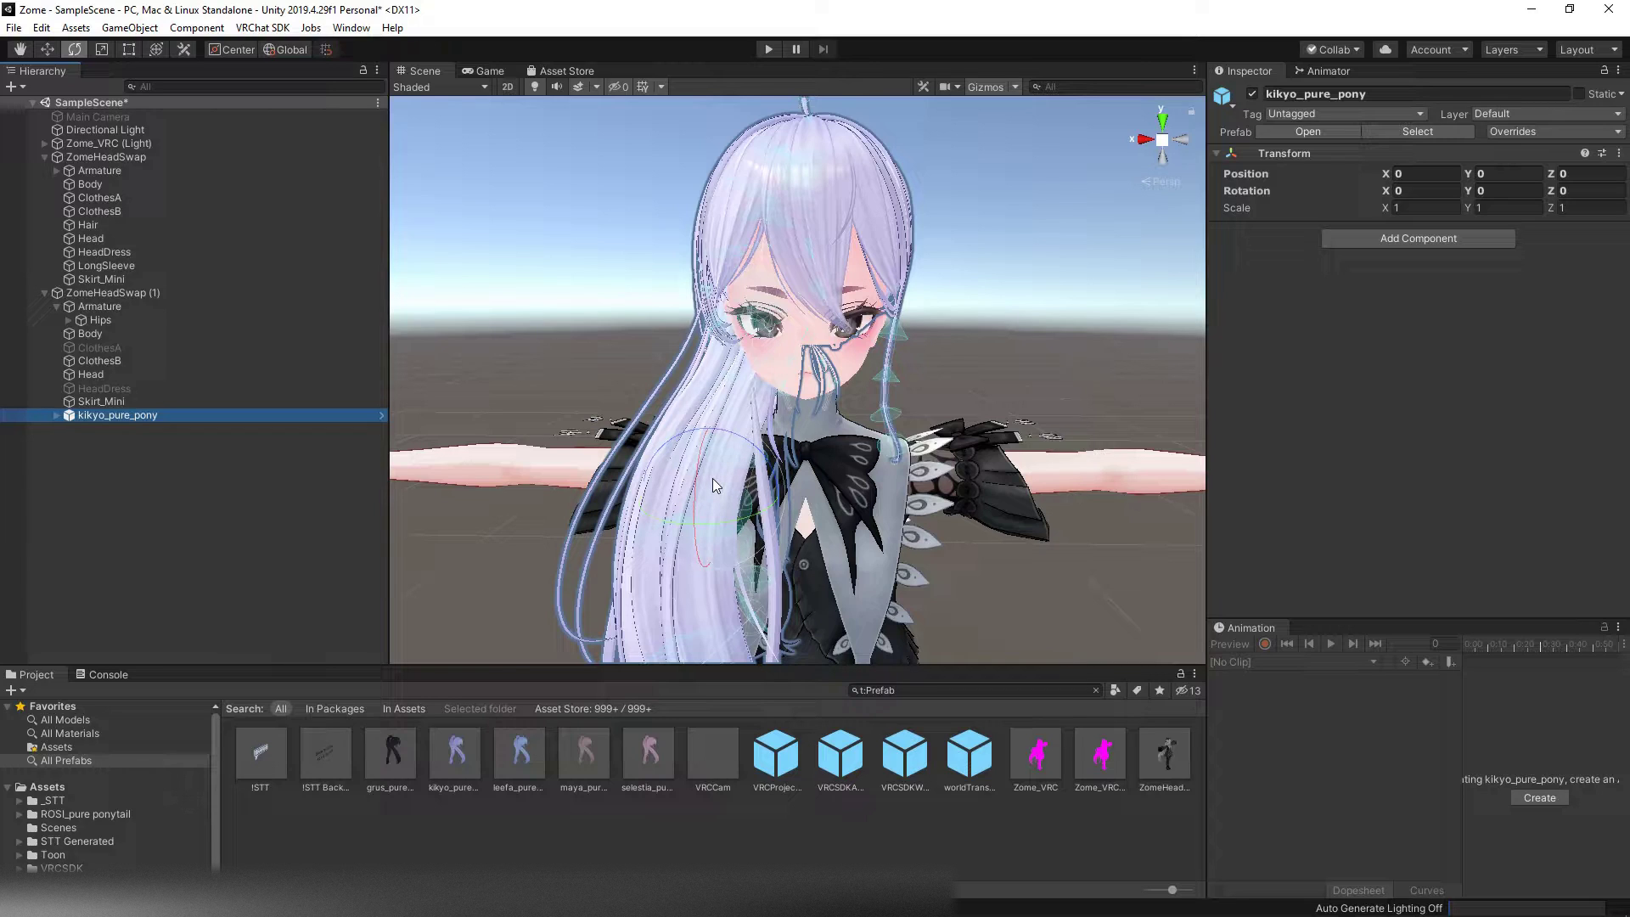
Step: Try out scaling the kikyo_pure_pony hair along its axes, then undo the scaling
{"action": "key", "text": "r"}
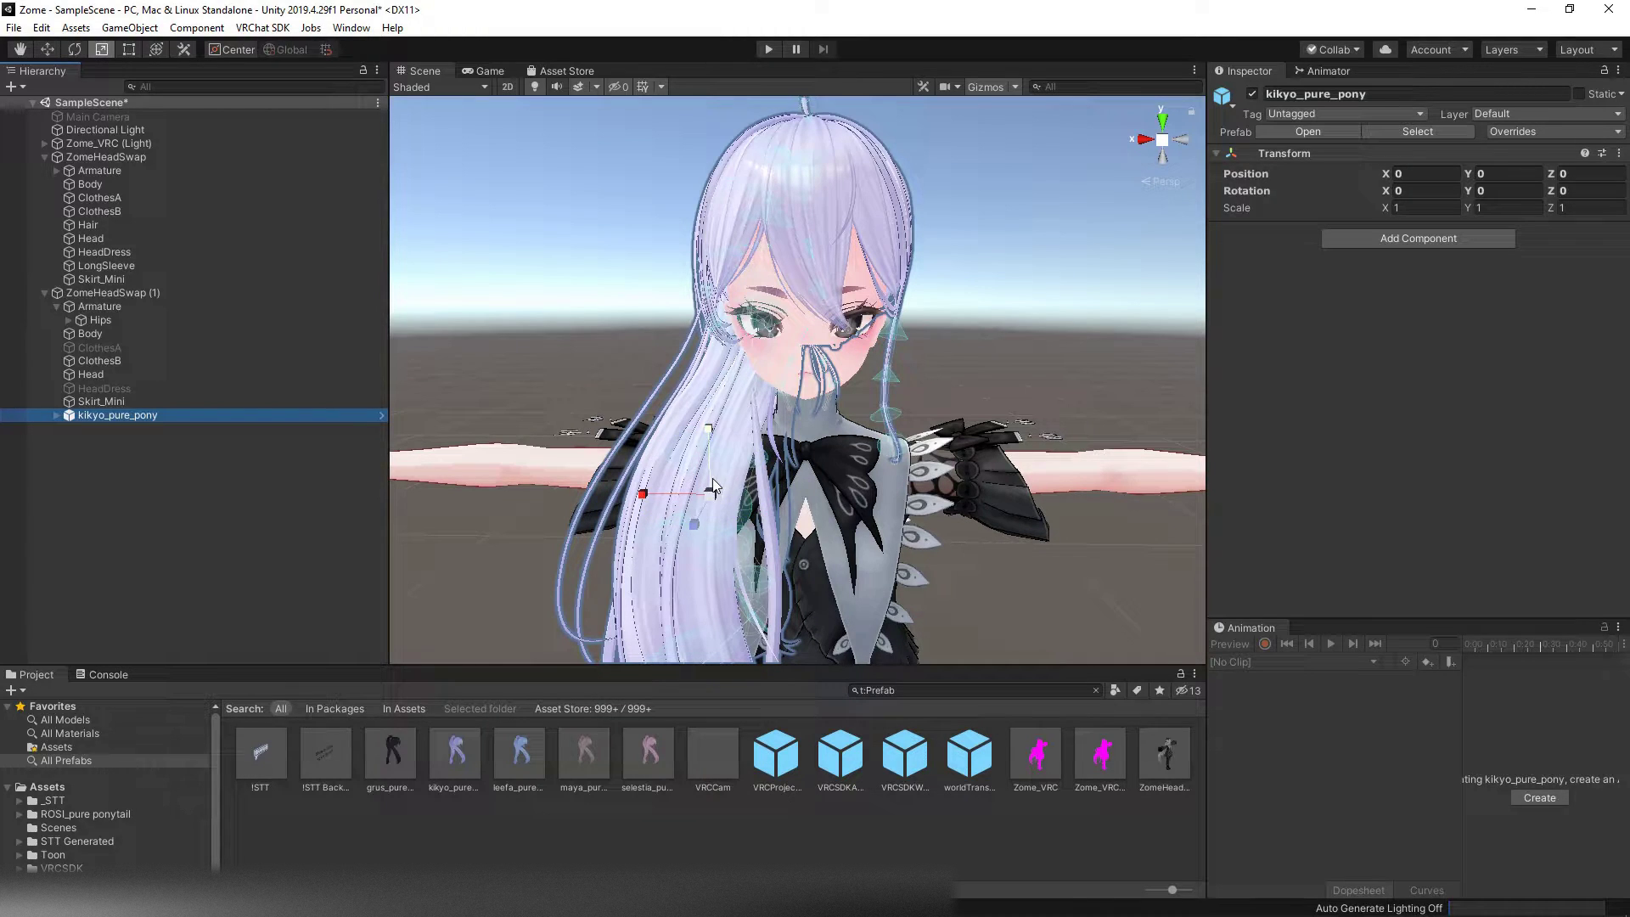
{"action": "key", "text": "w"}
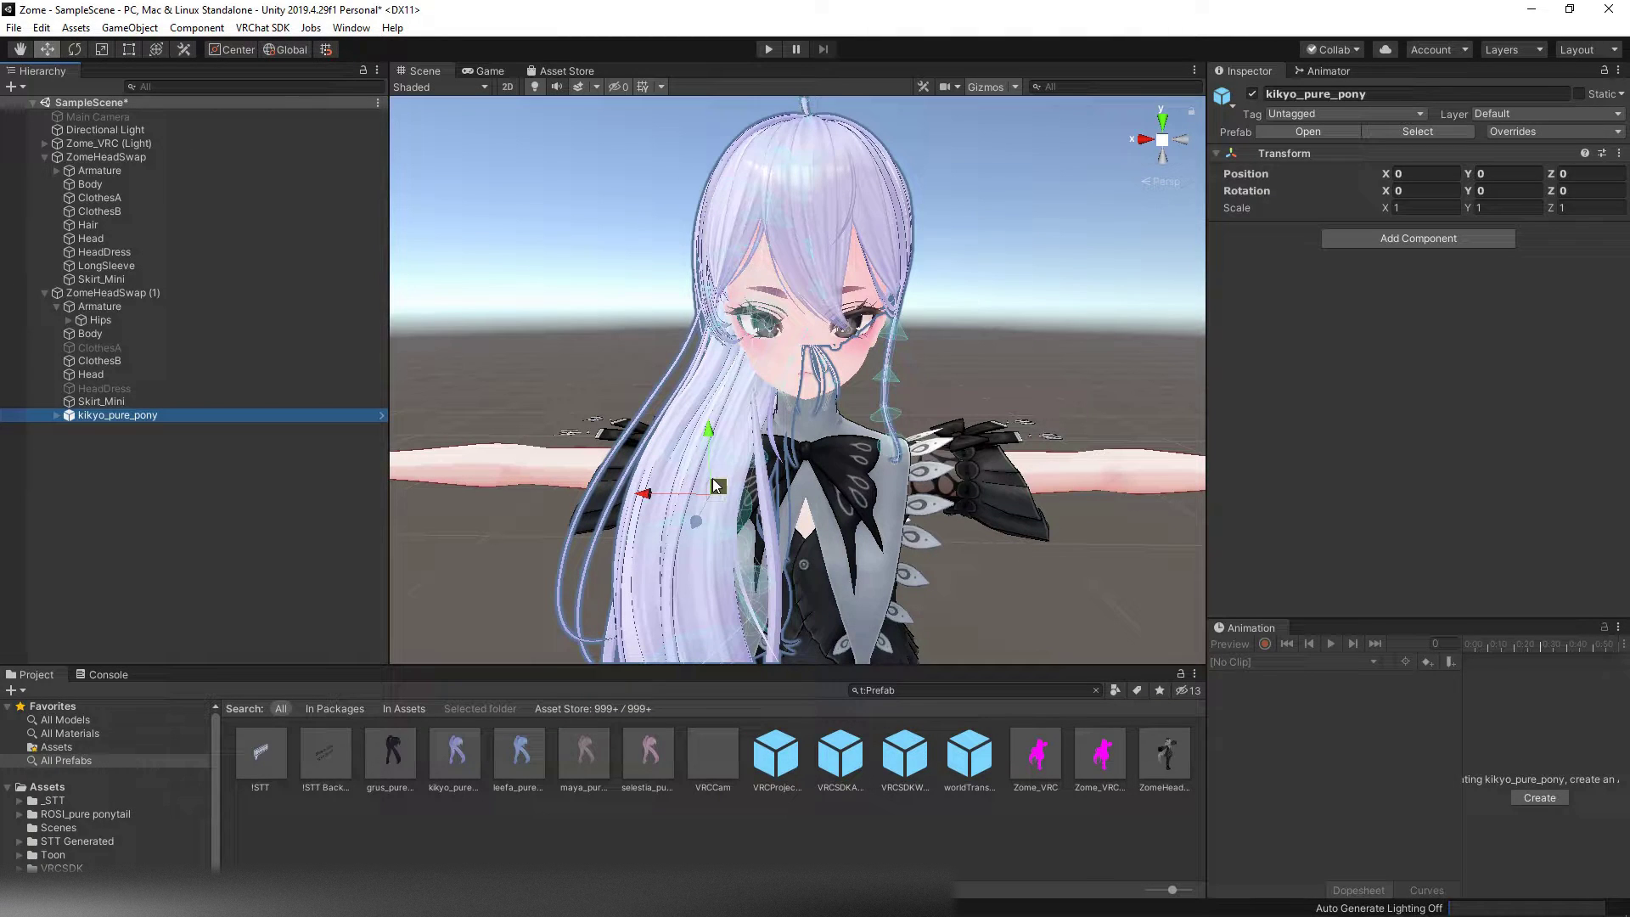
{"action": "key", "text": "r"}
{"action": "left_click_drag", "start_coordinate": [638, 492], "coordinate": [706, 421]}
{"action": "key", "text": "ctrl+z"}
{"action": "key", "text": "ctrl+z"}
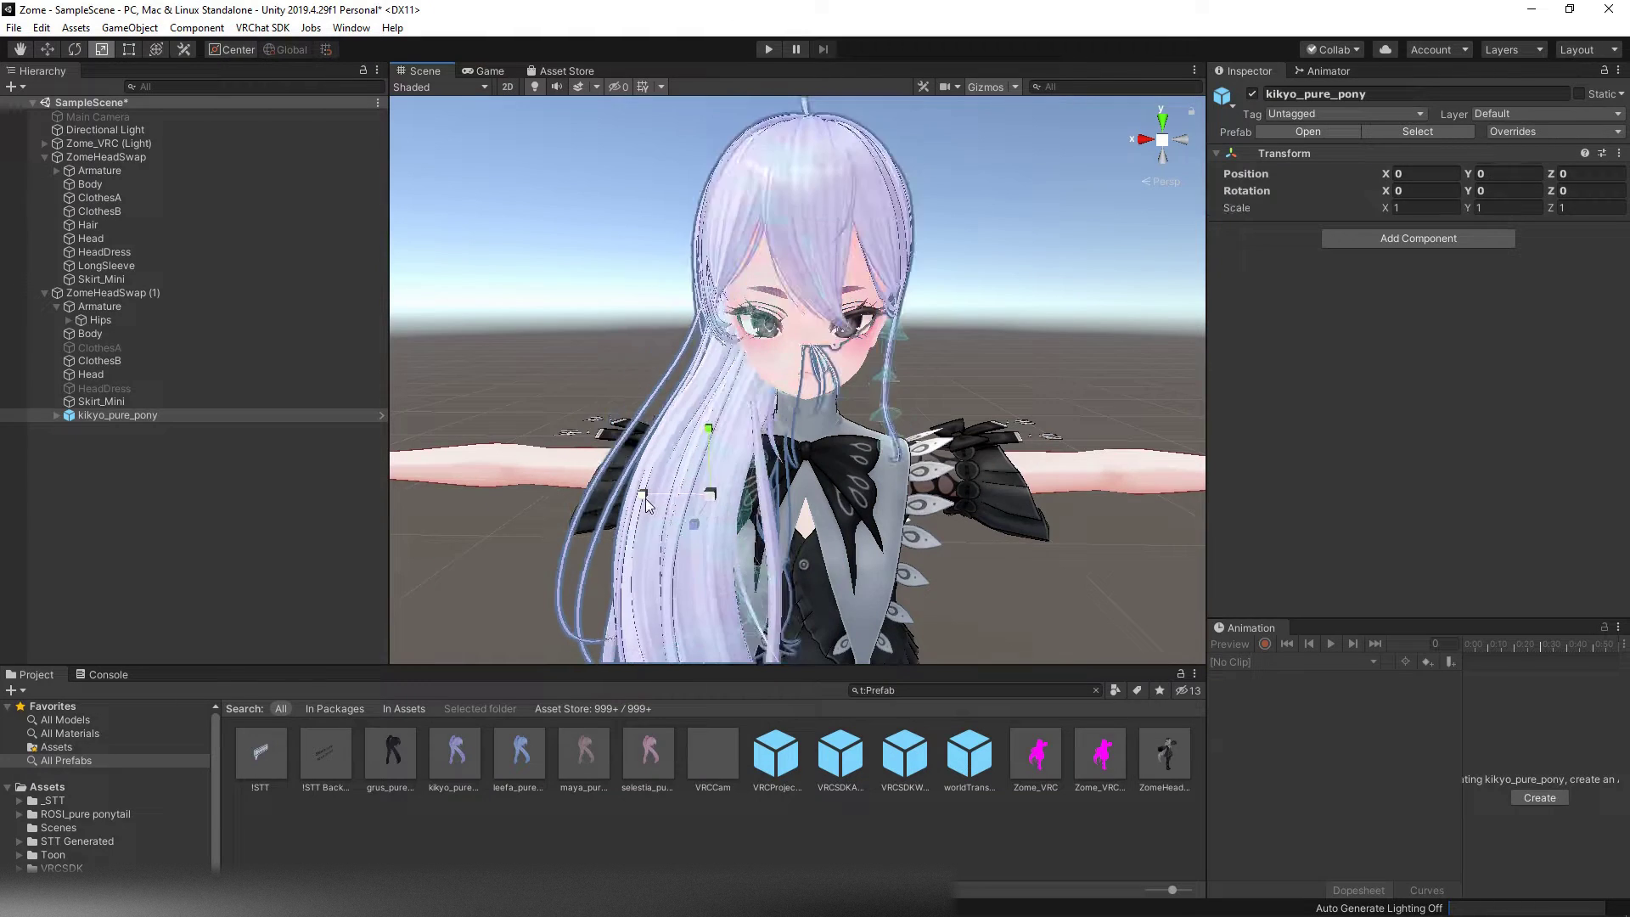
{"action": "key", "text": "ctrl+z"}
{"action": "left_click_drag", "start_coordinate": [696, 524], "coordinate": [693, 537]}
{"action": "key", "text": "ctrl+z"}
Step: Try out rotating and moving the kikyo_pure_pony hair, undoing each transformation
{"action": "key", "text": "e"}
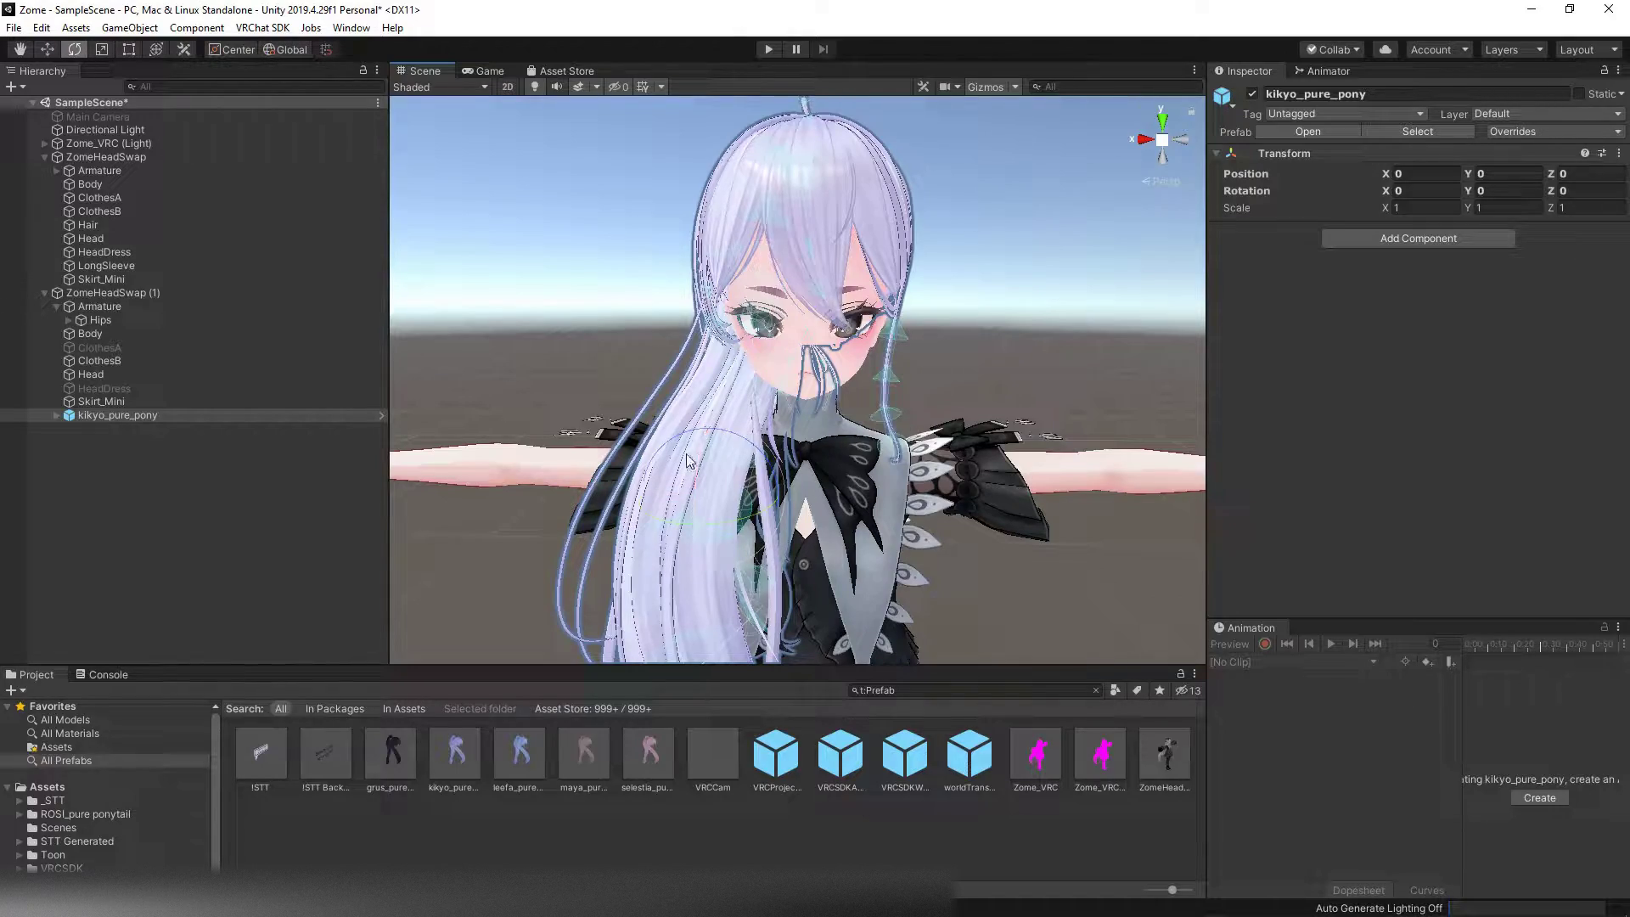
{"action": "mouse_move", "coordinate": [717, 482]}
{"action": "left_mouse_down"}
{"action": "mouse_move", "coordinate": [837, 563]}
{"action": "mouse_move", "coordinate": [817, 384]}
{"action": "mouse_move", "coordinate": [738, 488]}
{"action": "left_mouse_up"}
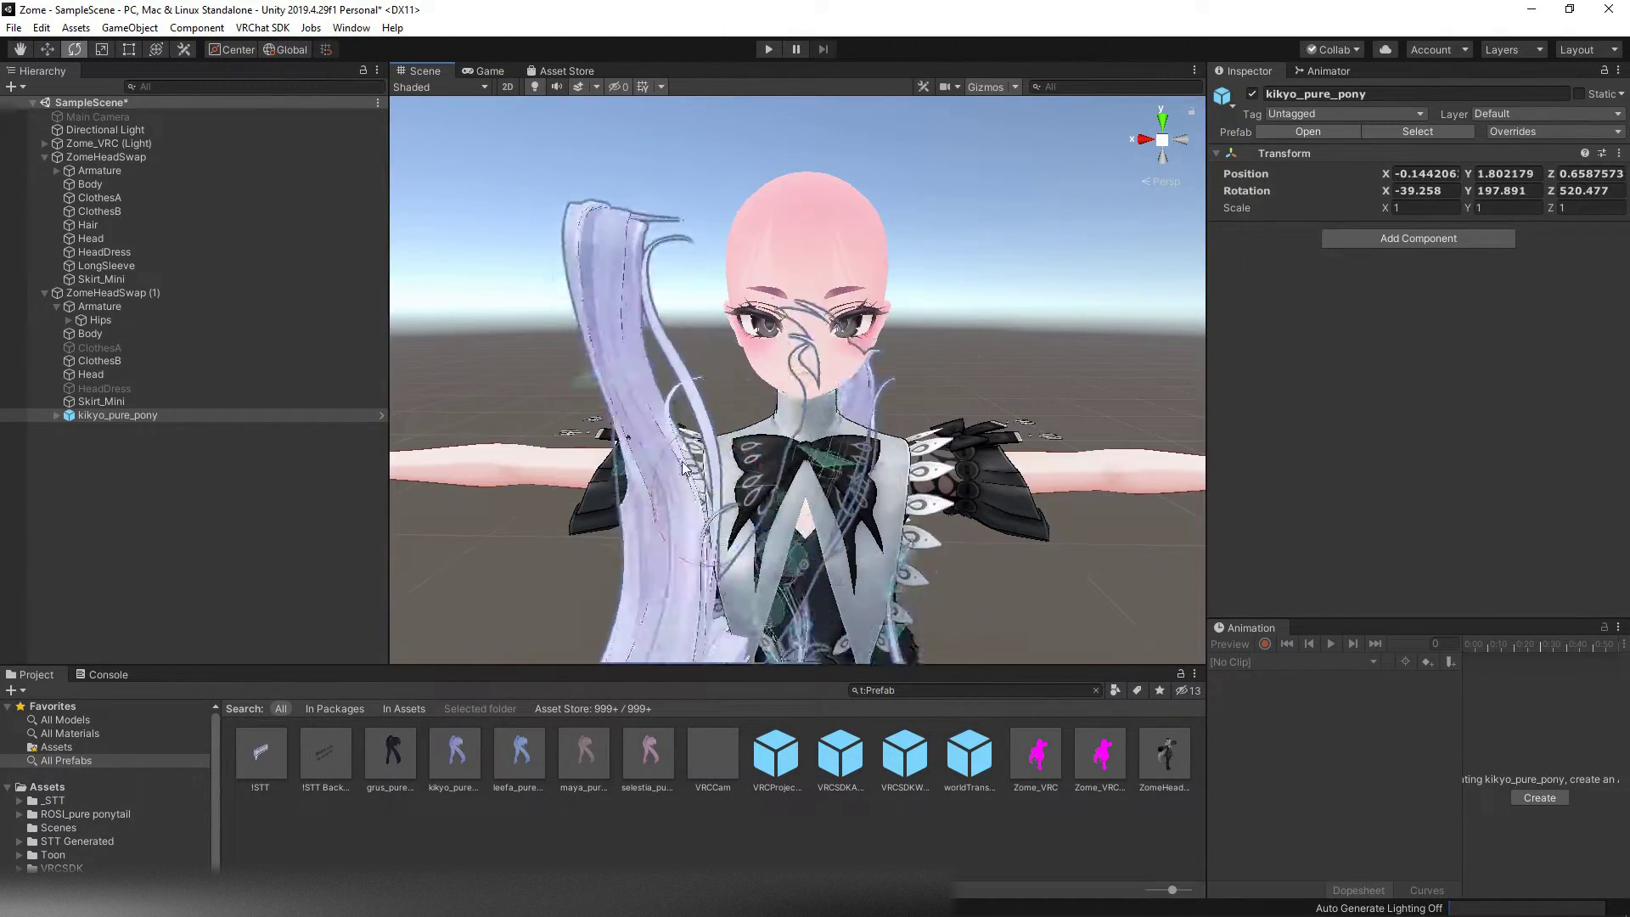
{"action": "key", "text": "ctrl+z"}
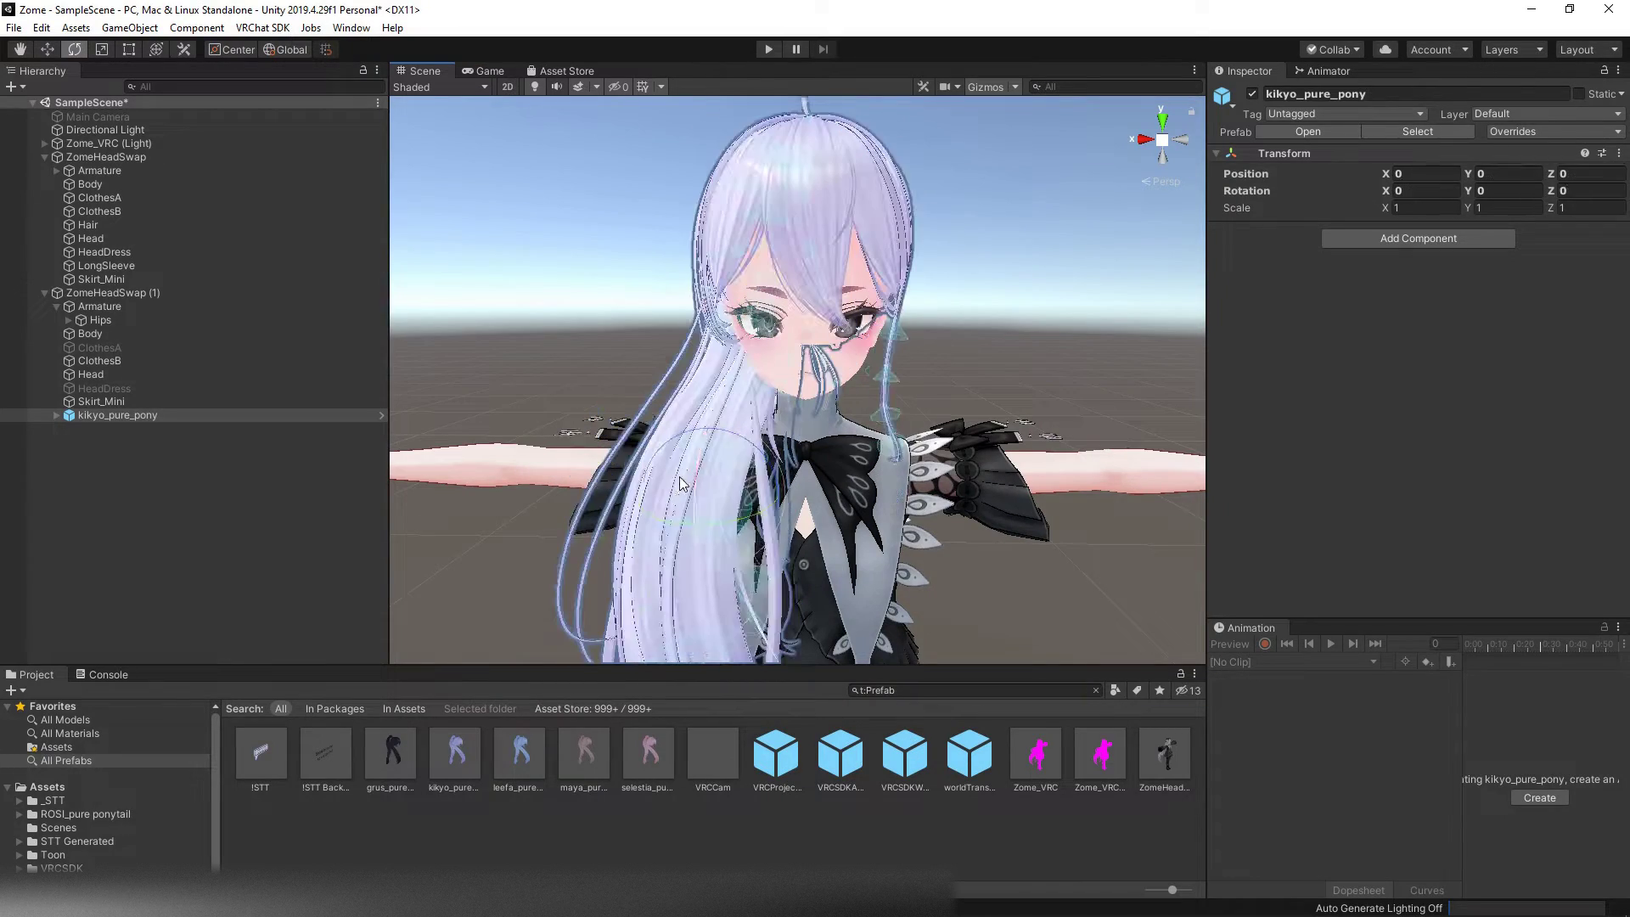
{"action": "left_click_drag", "start_coordinate": [649, 524], "coordinate": [750, 533]}
{"action": "key", "text": "ctrl+z"}
{"action": "key", "text": "w"}
{"action": "left_click_drag", "start_coordinate": [679, 494], "coordinate": [790, 497]}
{"action": "key", "text": "ctrl+z"}
{"action": "key", "text": "ctrl+z"}
{"action": "key", "text": "ctrl+z"}
{"action": "key", "text": "ctrl+z"}
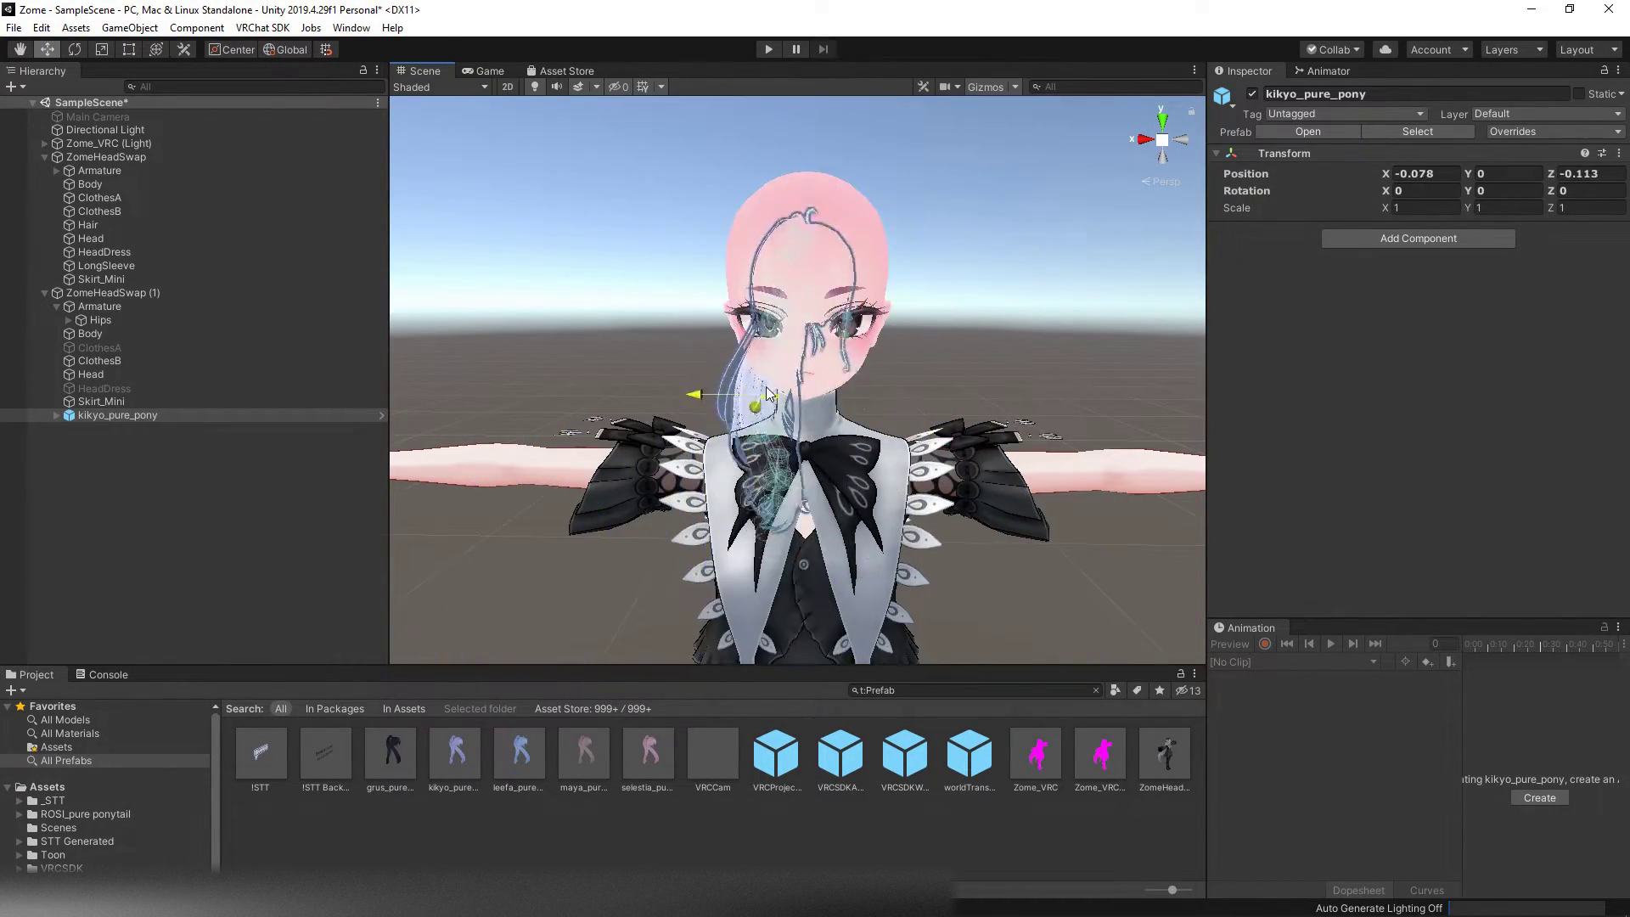
Step: Move the kikyo_pure_pony hair down to Y -0.0267 and back to Z -0.016 to fit the avatar's head
{"action": "mouse_move", "coordinate": [712, 434]}
{"action": "left_mouse_down"}
{"action": "mouse_move", "coordinate": [713, 465]}
{"action": "mouse_move", "coordinate": [826, 474]}
{"action": "mouse_move", "coordinate": [711, 446]}
{"action": "left_mouse_up"}
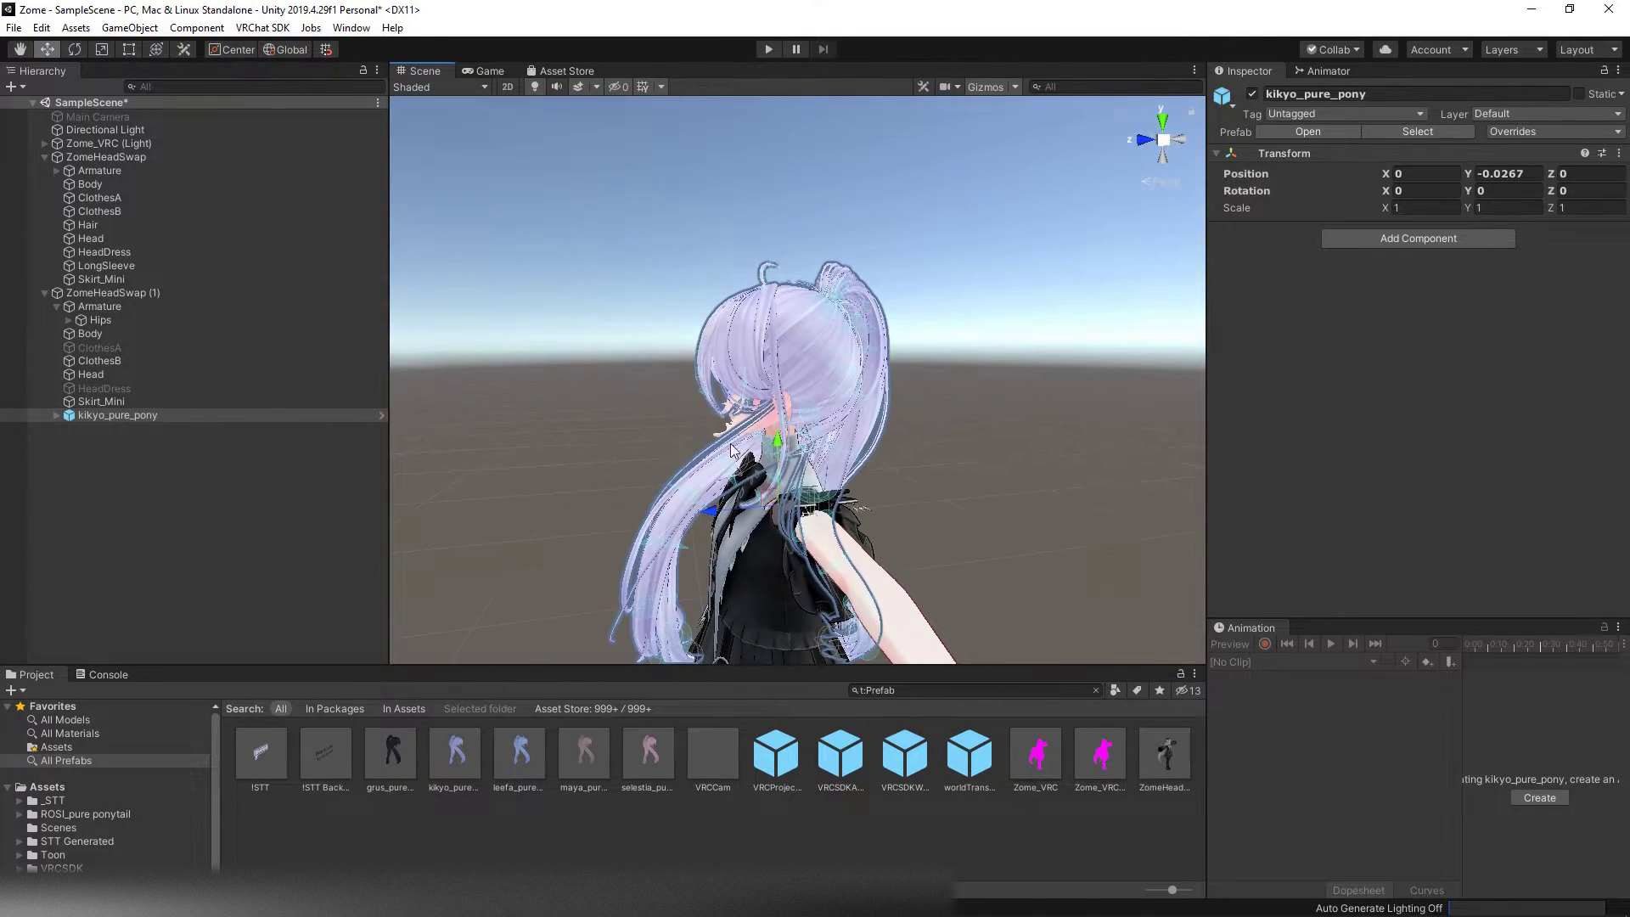
{"action": "left_click_drag", "start_coordinate": [706, 512], "coordinate": [615, 485]}
{"action": "left_click", "coordinate": [715, 485]}
{"action": "left_click", "coordinate": [737, 472]}
{"action": "key", "text": "r"}
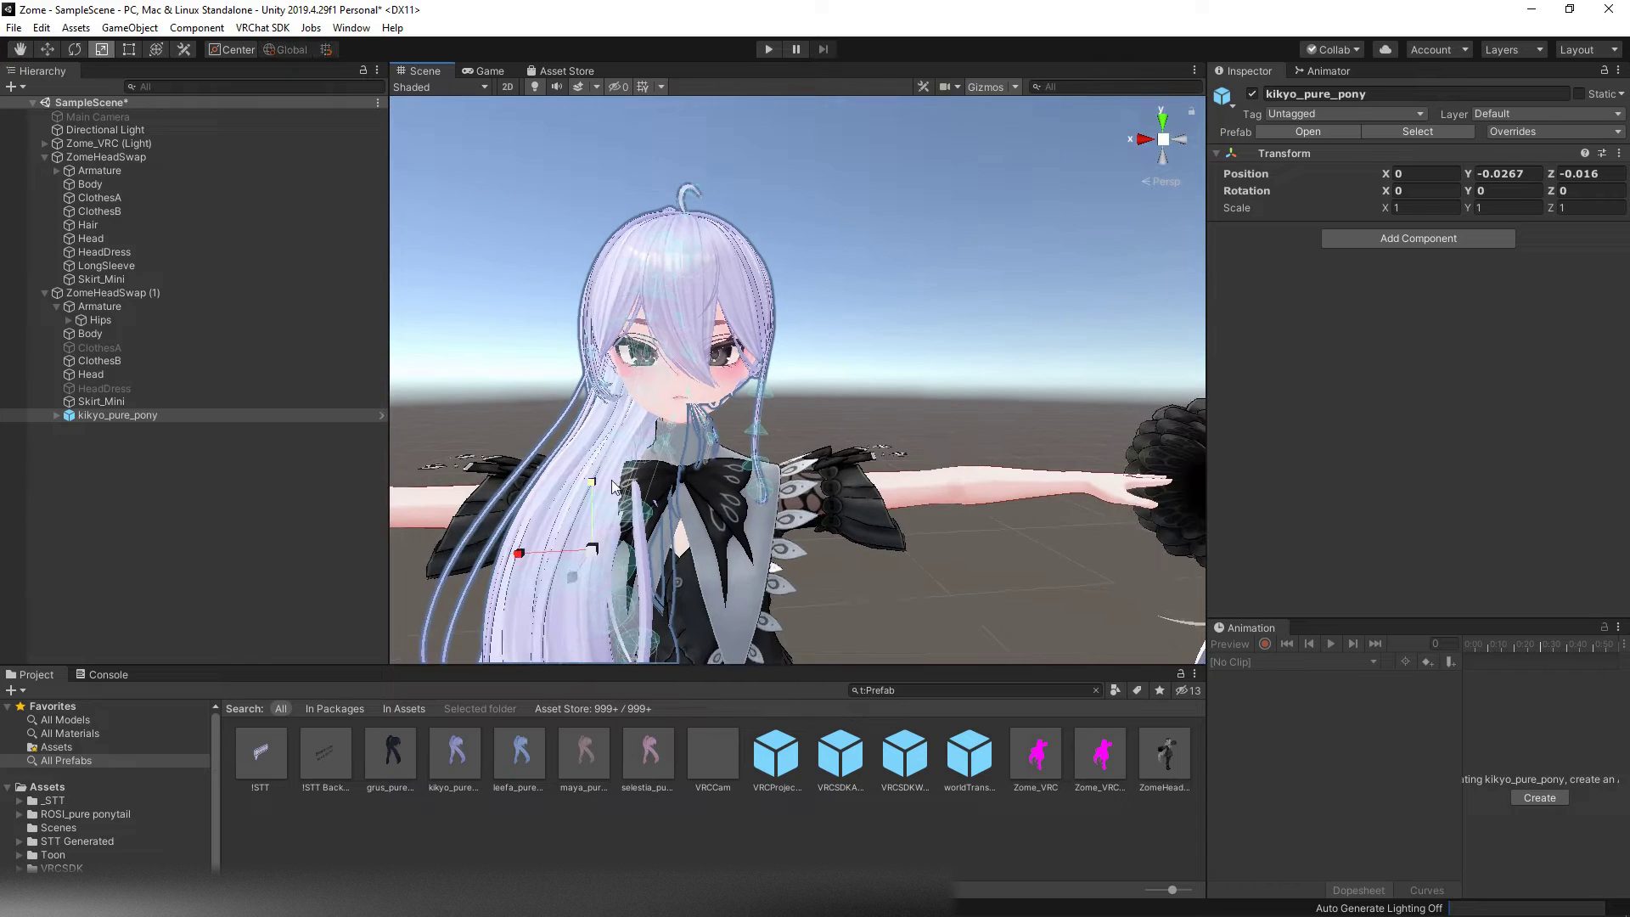
{"action": "left_click_drag", "start_coordinate": [518, 553], "coordinate": [518, 557]}
{"action": "left_click", "coordinate": [1051, 330]}
{"action": "left_click_drag", "start_coordinate": [1051, 329], "coordinate": [929, 343], "text": "alt"}
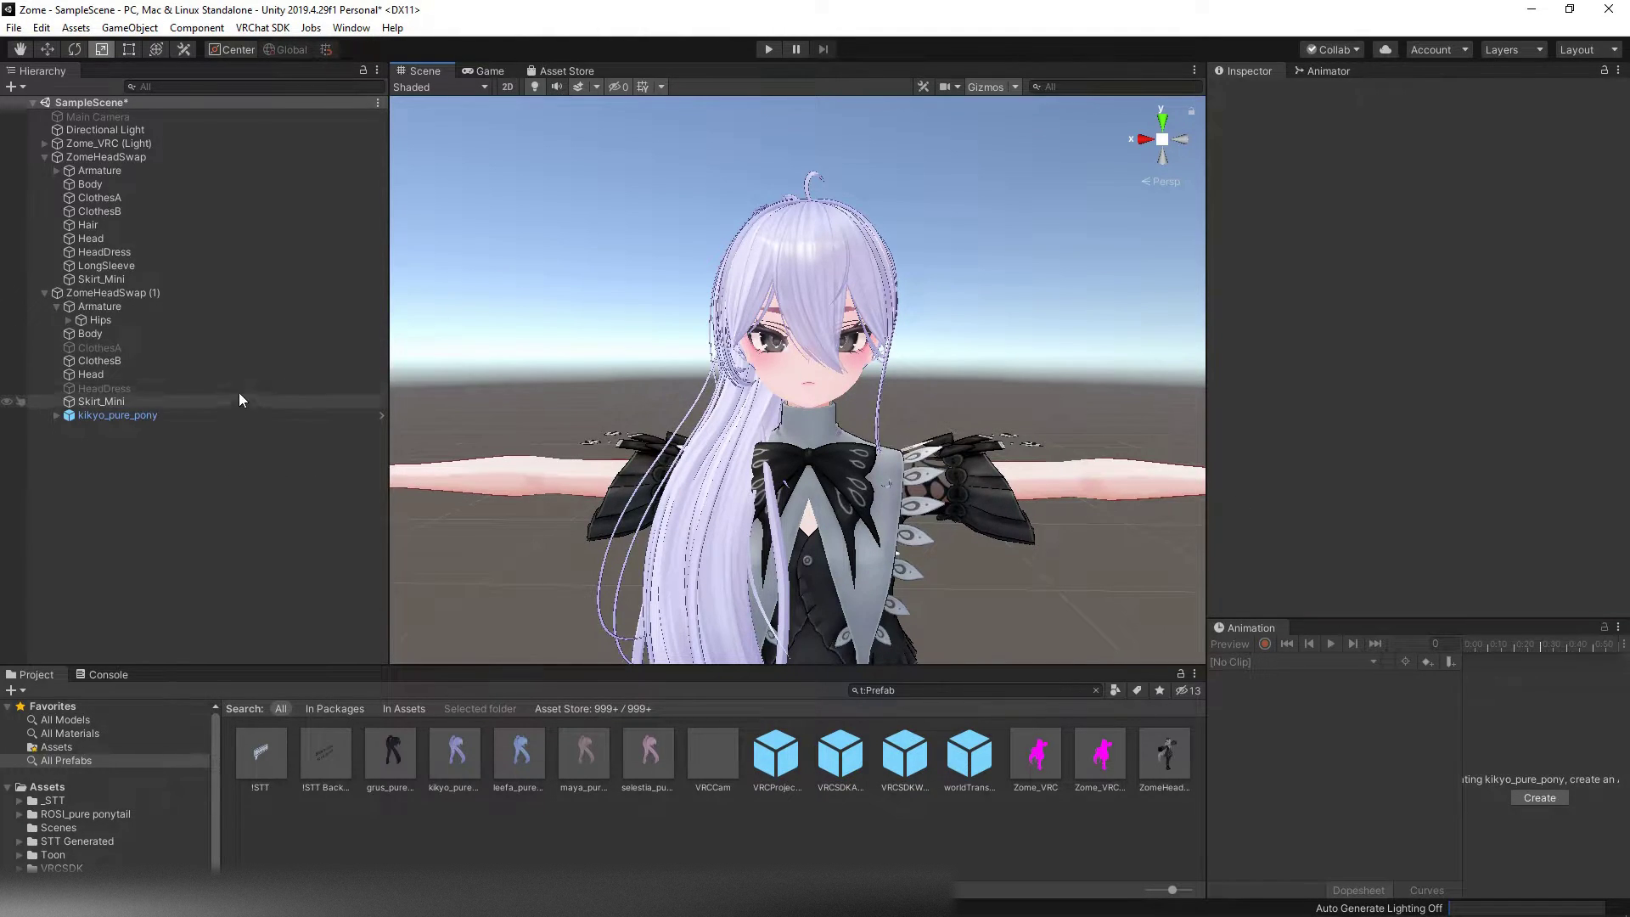
Step: Remove the VRC Phys Bone component from all HairBack, HairBangs and HairSide bones under Head 1 in ZomeHeadSwap (1)'s armature
{"action": "left_click", "coordinate": [64, 319]}
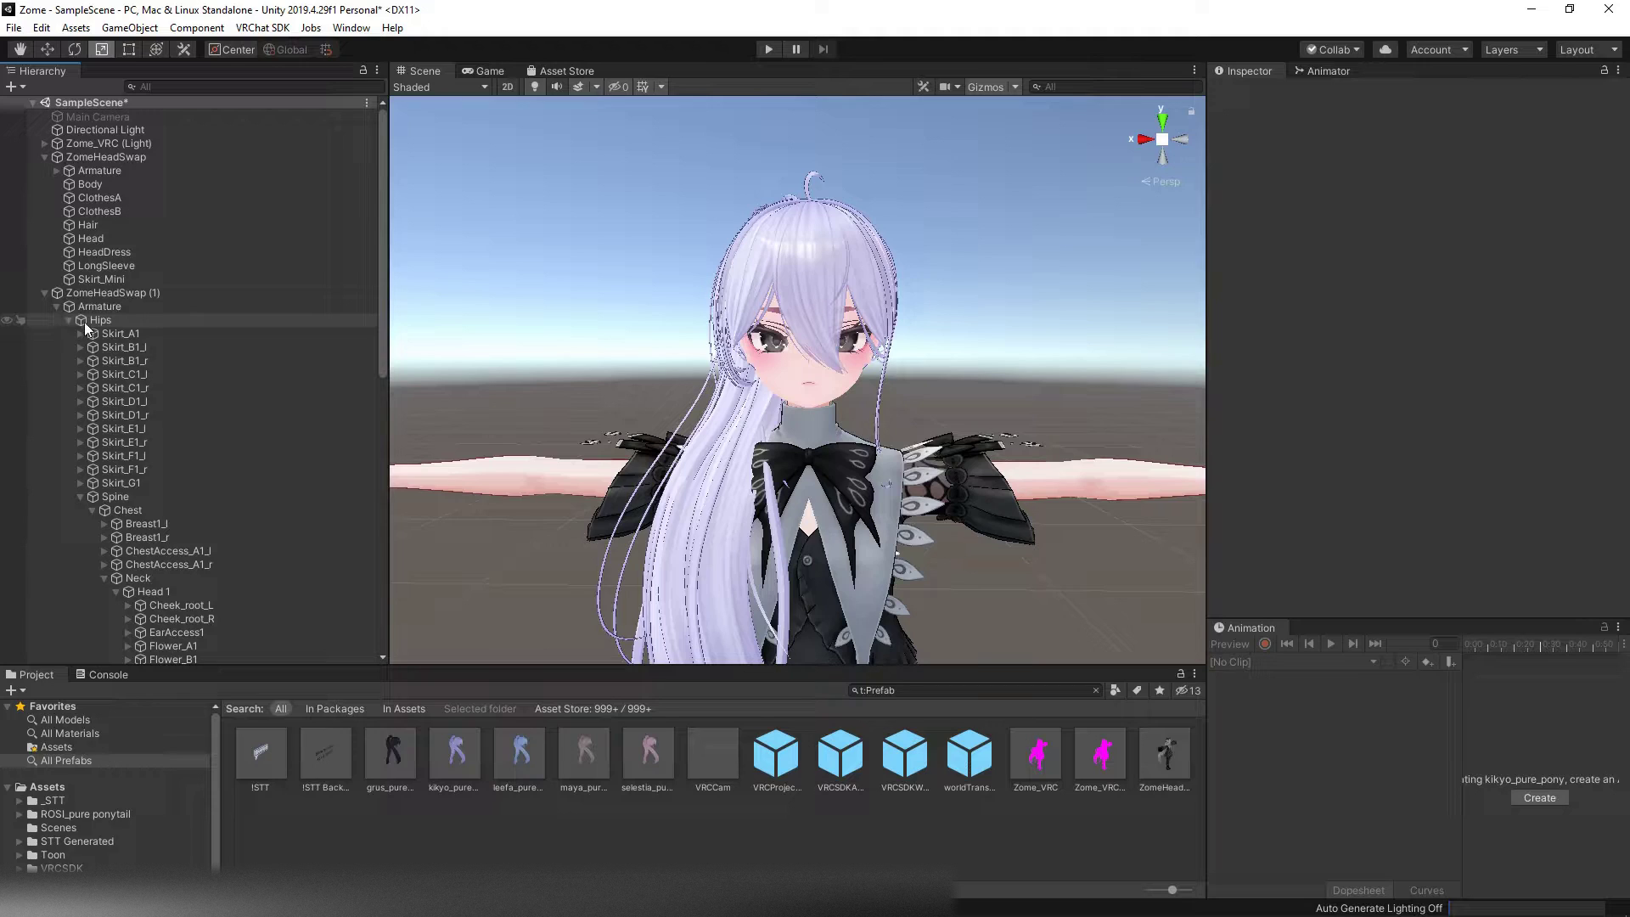
{"action": "scroll", "coordinate": [128, 512], "scroll_direction": "down", "scroll_amount": 3}
{"action": "scroll", "coordinate": [136, 510], "scroll_direction": "down", "scroll_amount": 10}
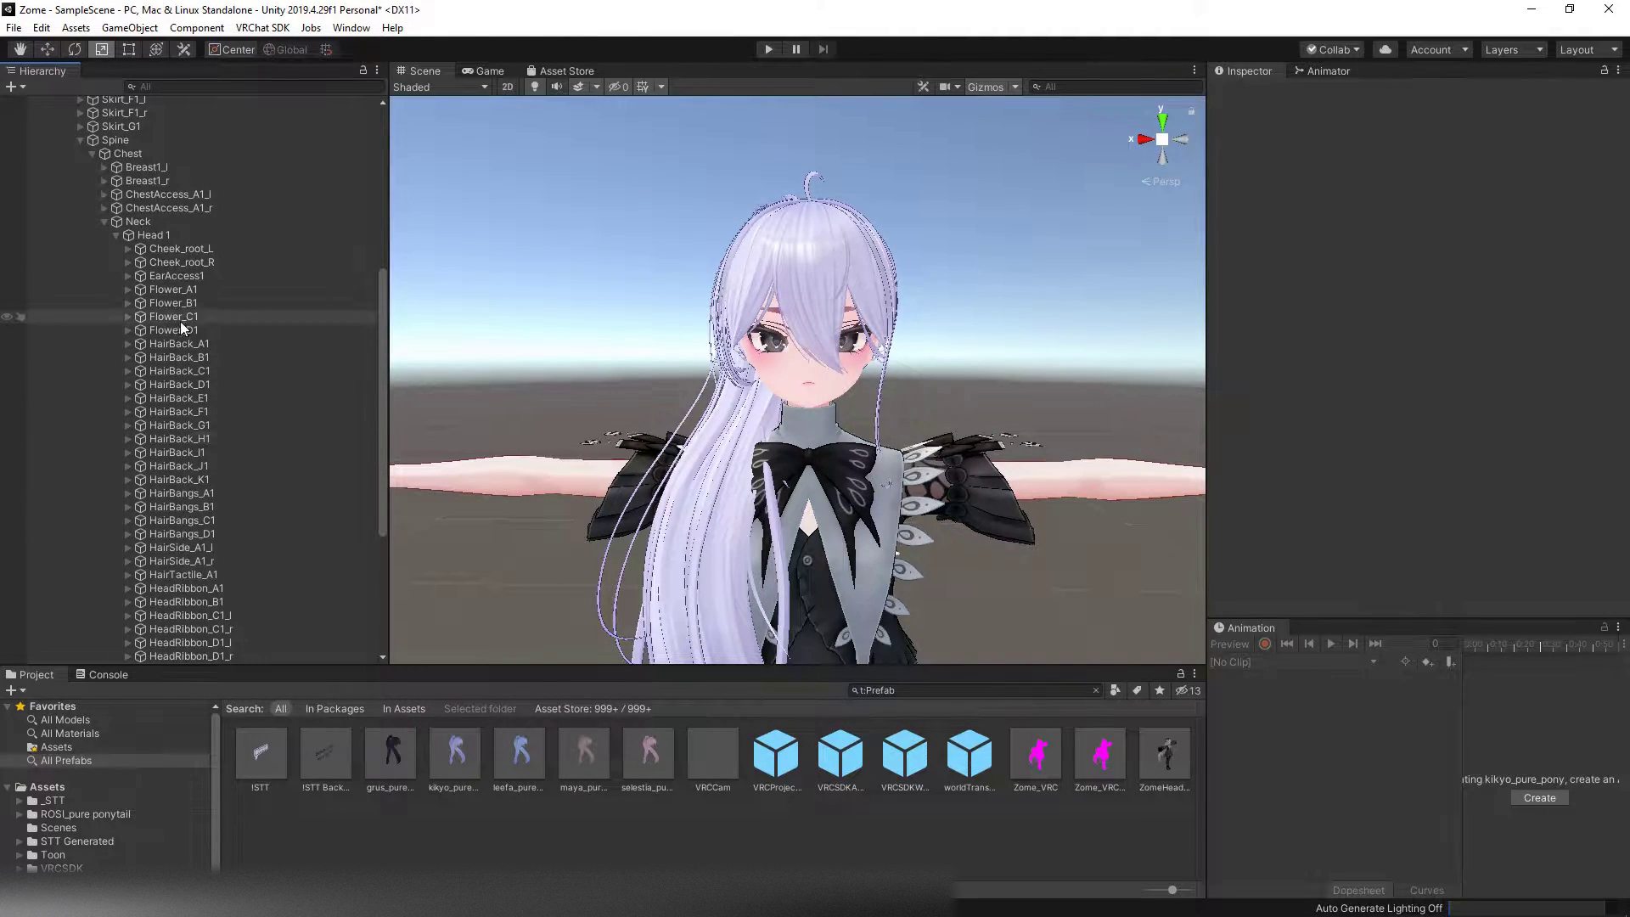
{"action": "left_click", "coordinate": [161, 560]}
{"action": "left_click", "coordinate": [161, 549], "text": "ctrl"}
{"action": "left_click", "coordinate": [162, 533], "text": "ctrl"}
{"action": "left_click", "coordinate": [161, 520], "text": "ctrl"}
{"action": "left_click", "coordinate": [161, 506], "text": "ctrl"}
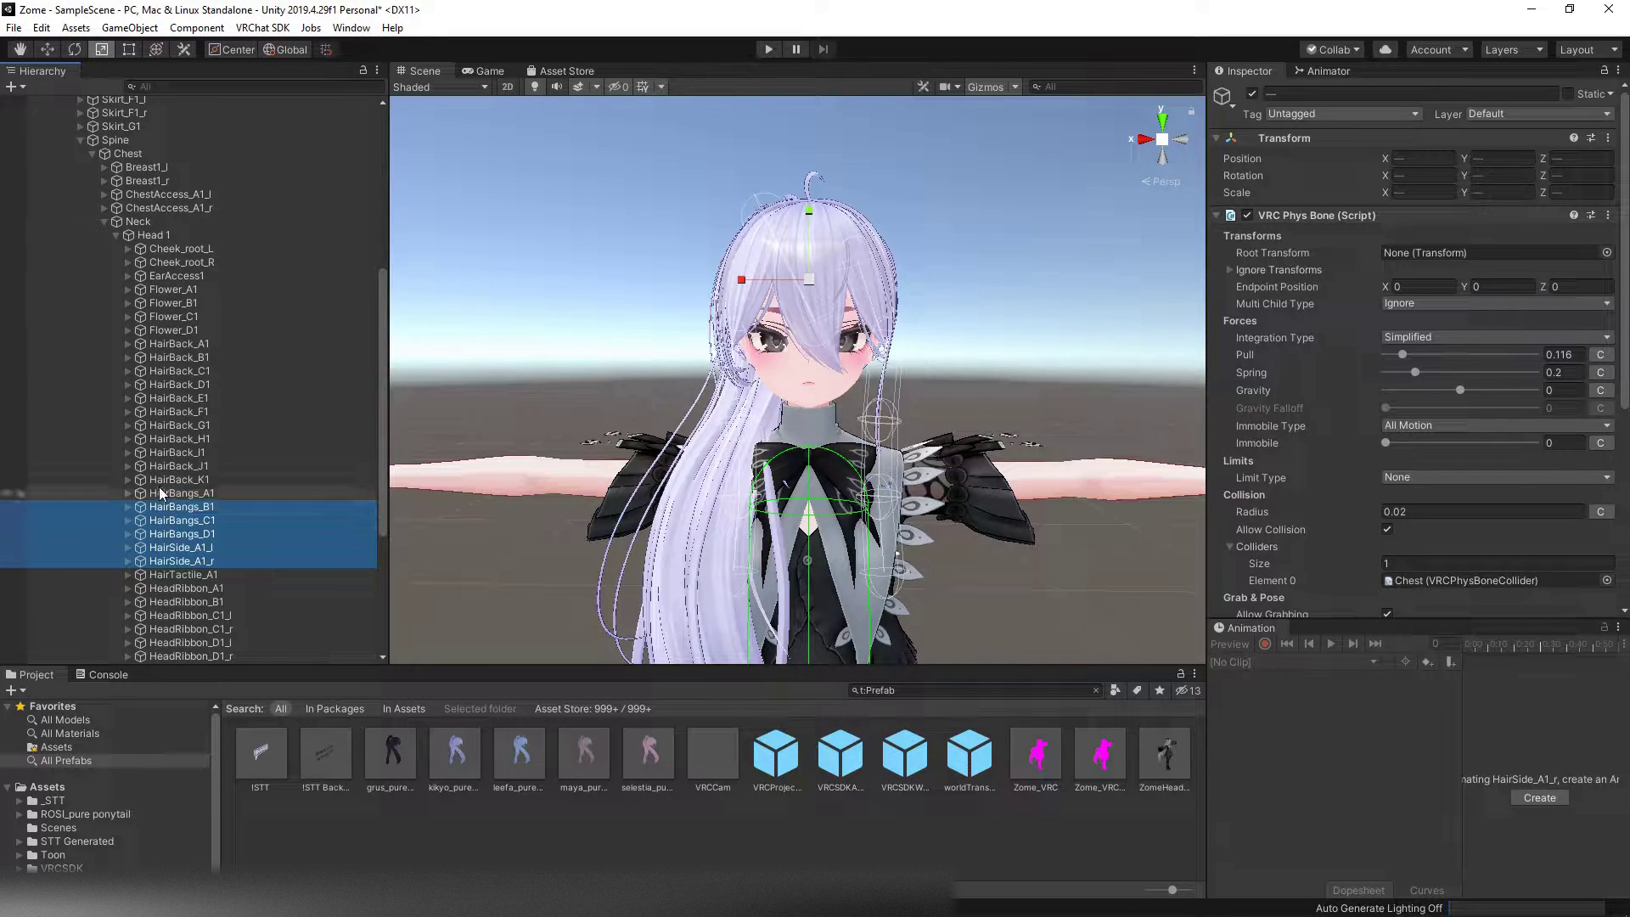
{"action": "left_click", "coordinate": [161, 494], "text": "ctrl"}
{"action": "left_click", "coordinate": [161, 480], "text": "ctrl"}
{"action": "left_click", "coordinate": [162, 466], "text": "ctrl"}
{"action": "left_click", "coordinate": [163, 453], "text": "ctrl"}
{"action": "left_click", "coordinate": [166, 439], "text": "ctrl"}
{"action": "left_click", "coordinate": [165, 425], "text": "ctrl"}
{"action": "left_click", "coordinate": [165, 412], "text": "ctrl"}
{"action": "left_click", "coordinate": [164, 398], "text": "ctrl"}
{"action": "left_click", "coordinate": [163, 385], "text": "ctrl"}
{"action": "left_click", "coordinate": [161, 371], "text": "ctrl"}
{"action": "left_click", "coordinate": [159, 358], "text": "ctrl"}
{"action": "left_click", "coordinate": [155, 345], "text": "ctrl"}
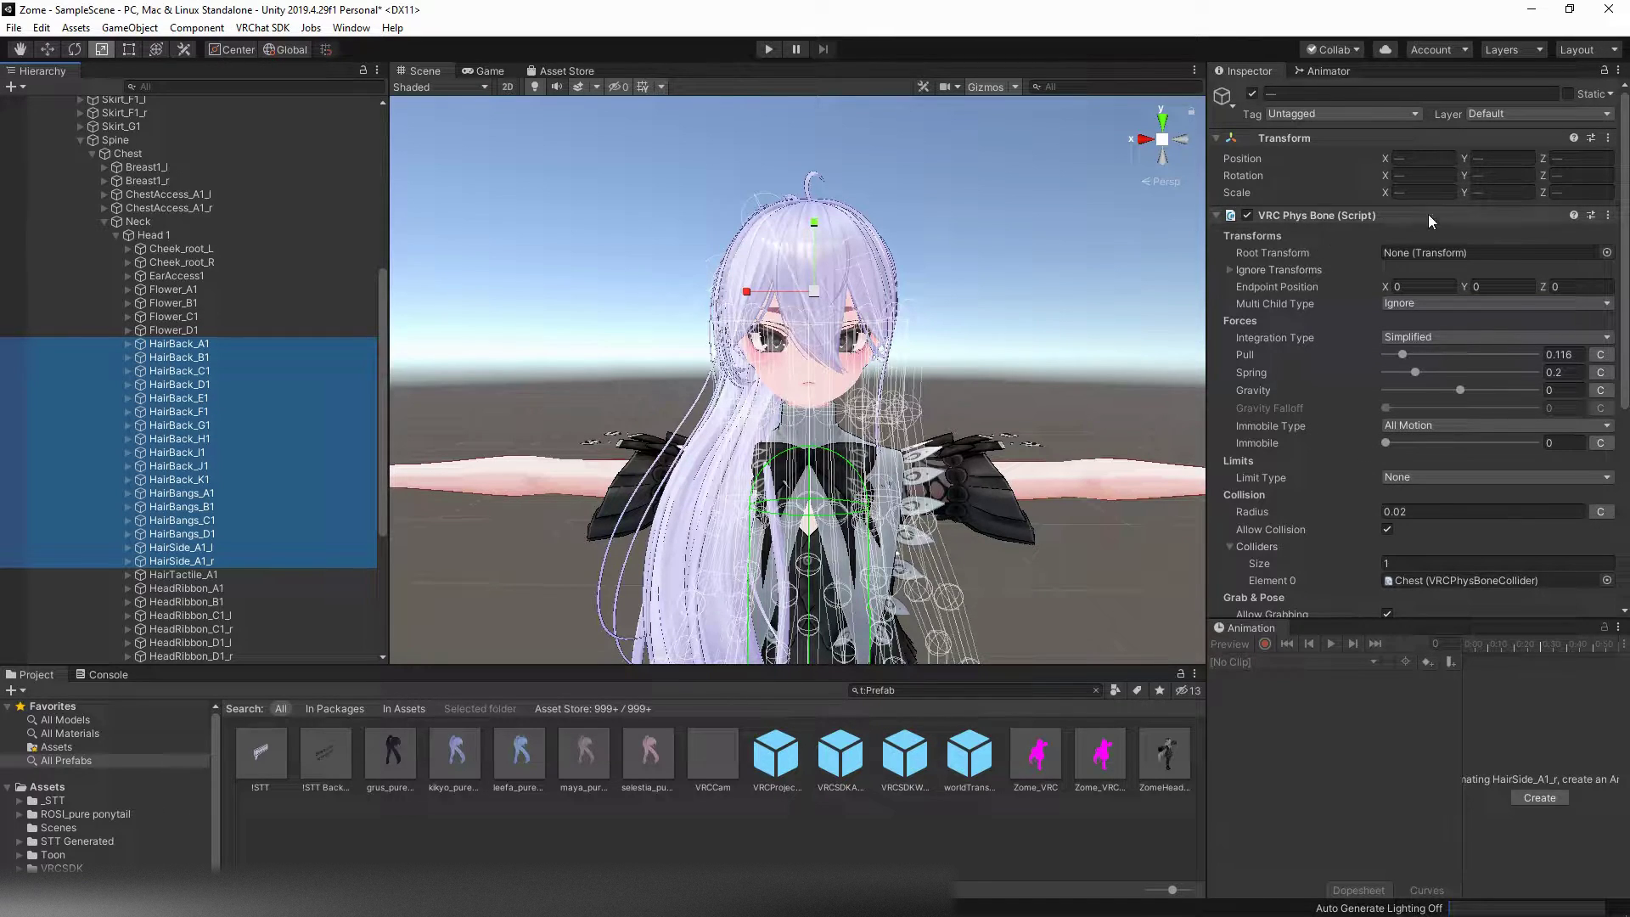
{"action": "left_click", "coordinate": [1608, 216]}
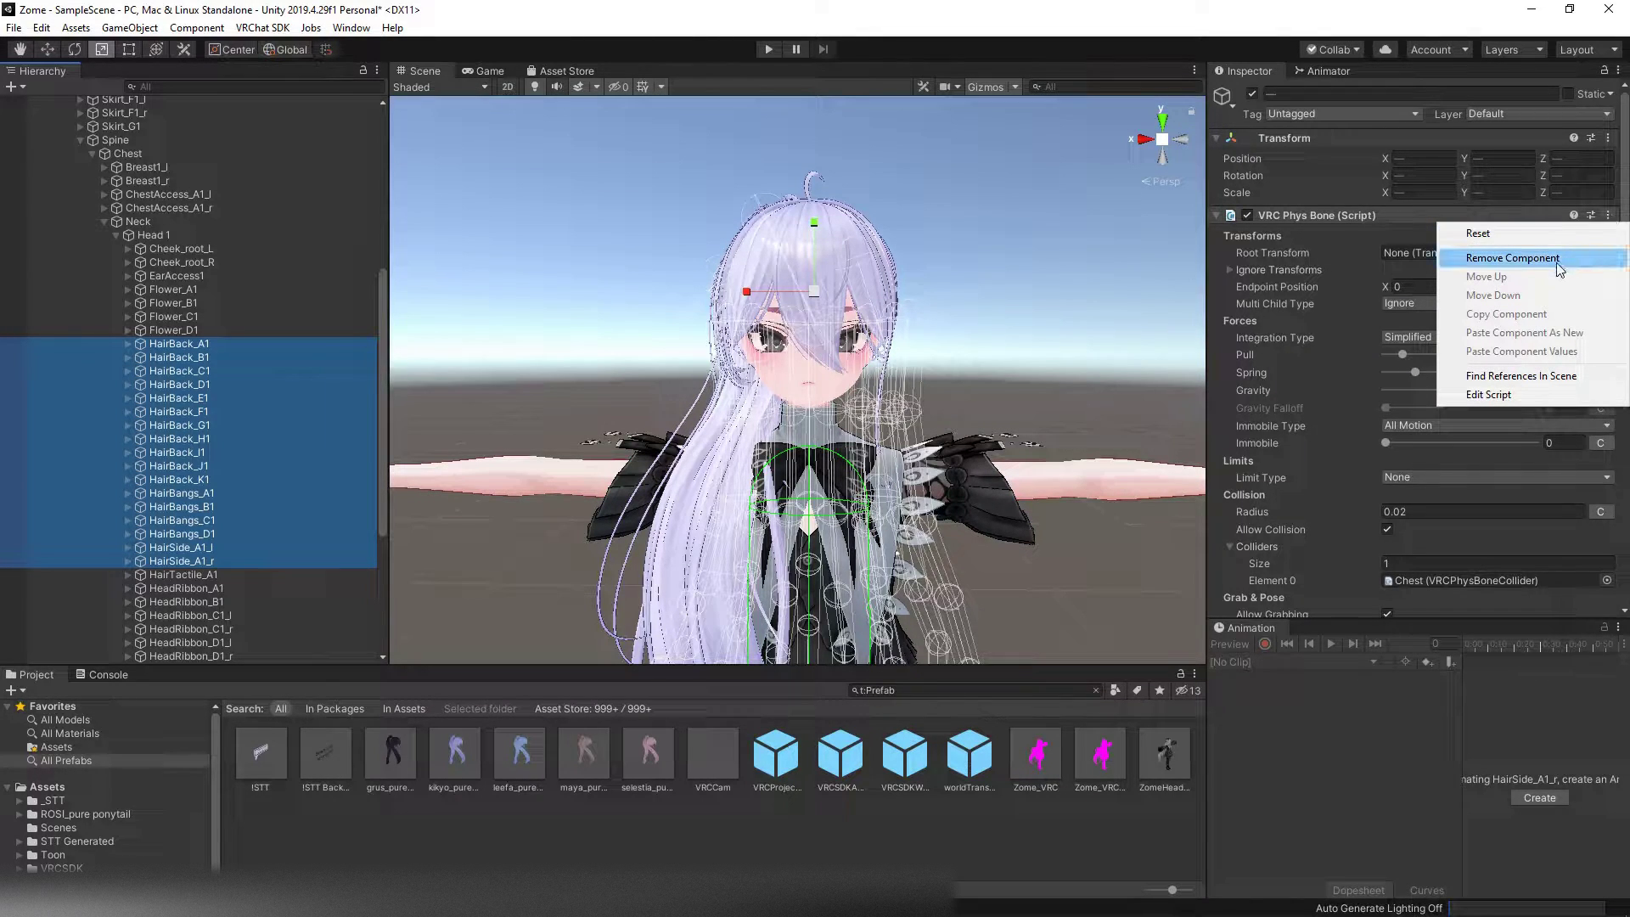
{"action": "left_click", "coordinate": [1511, 257]}
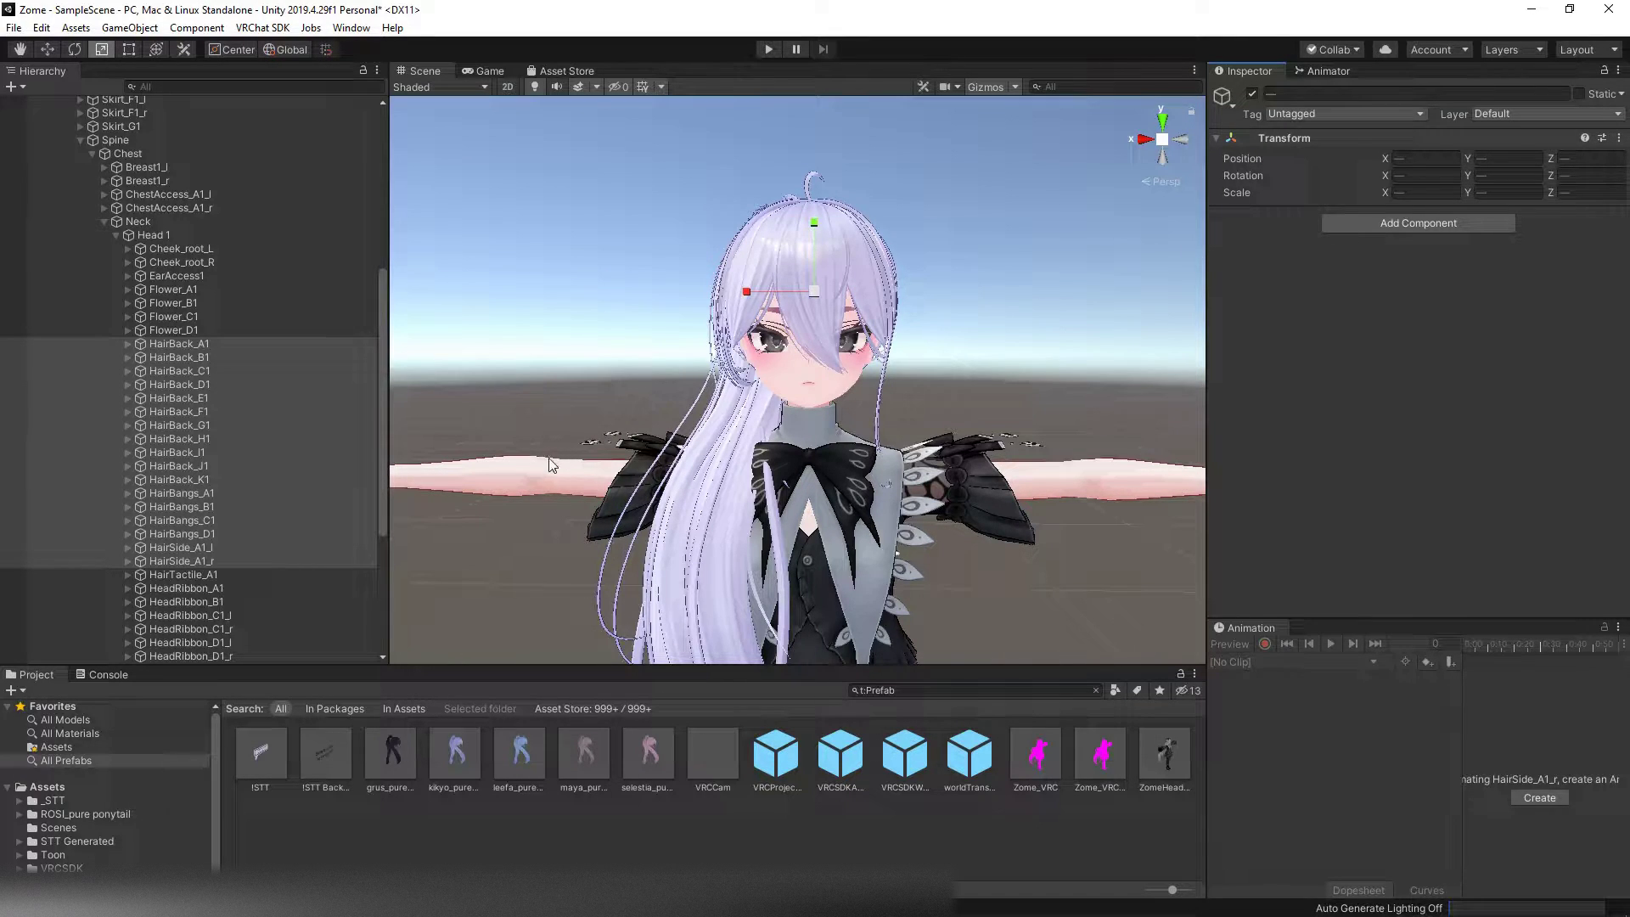
{"action": "right_click", "coordinate": [172, 451]}
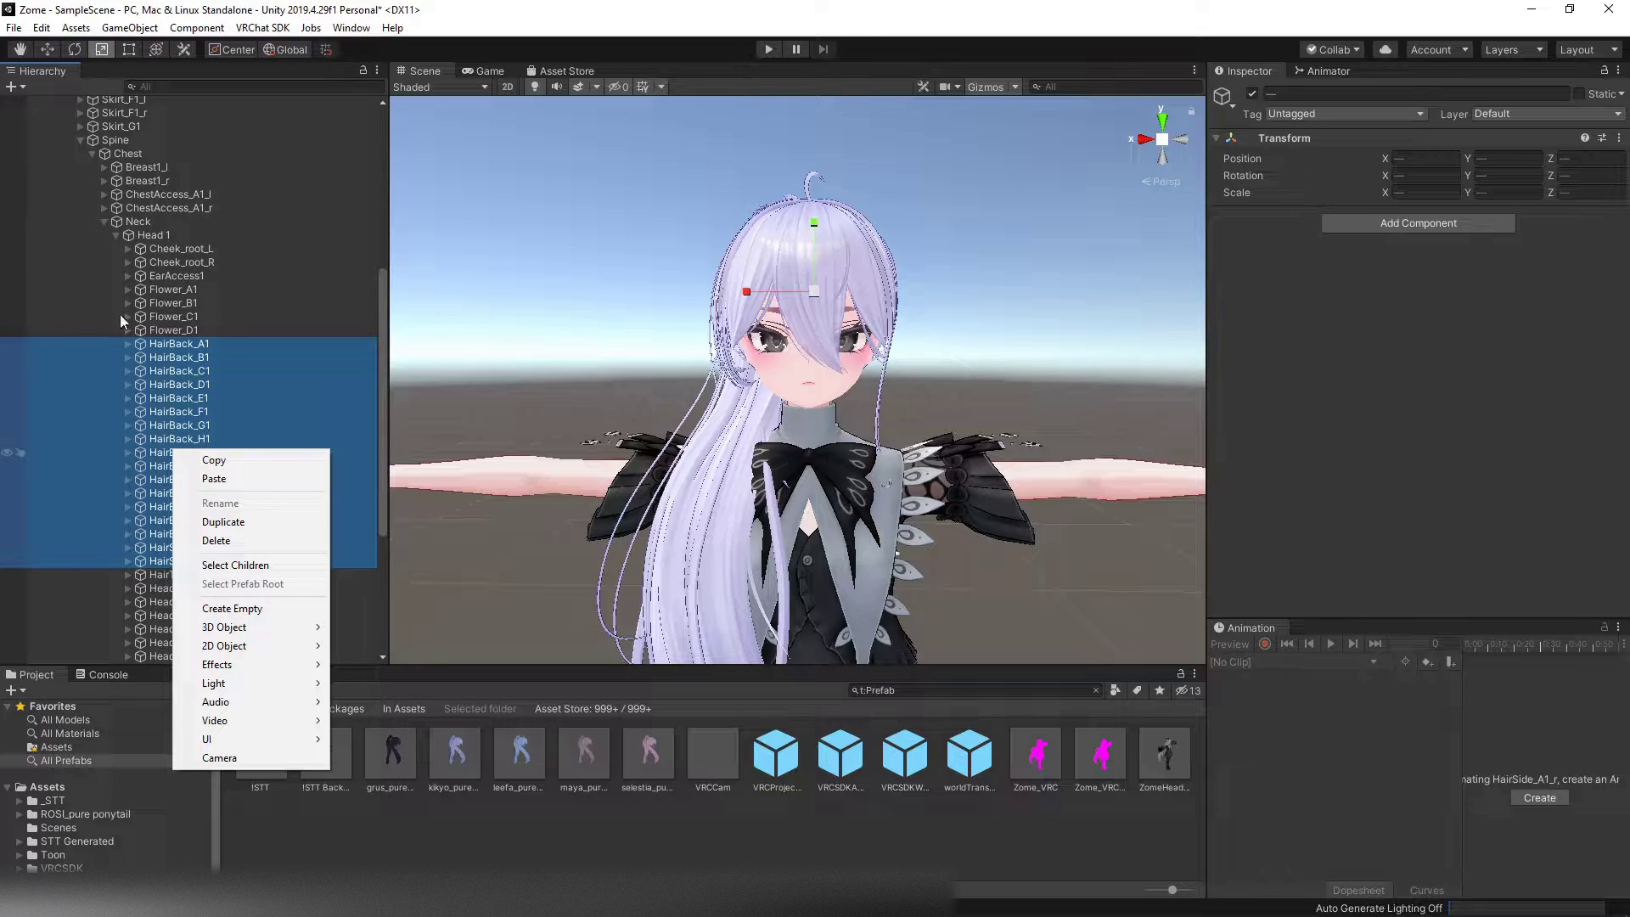
{"action": "left_click", "coordinate": [58, 287]}
{"action": "left_click", "coordinate": [61, 303]}
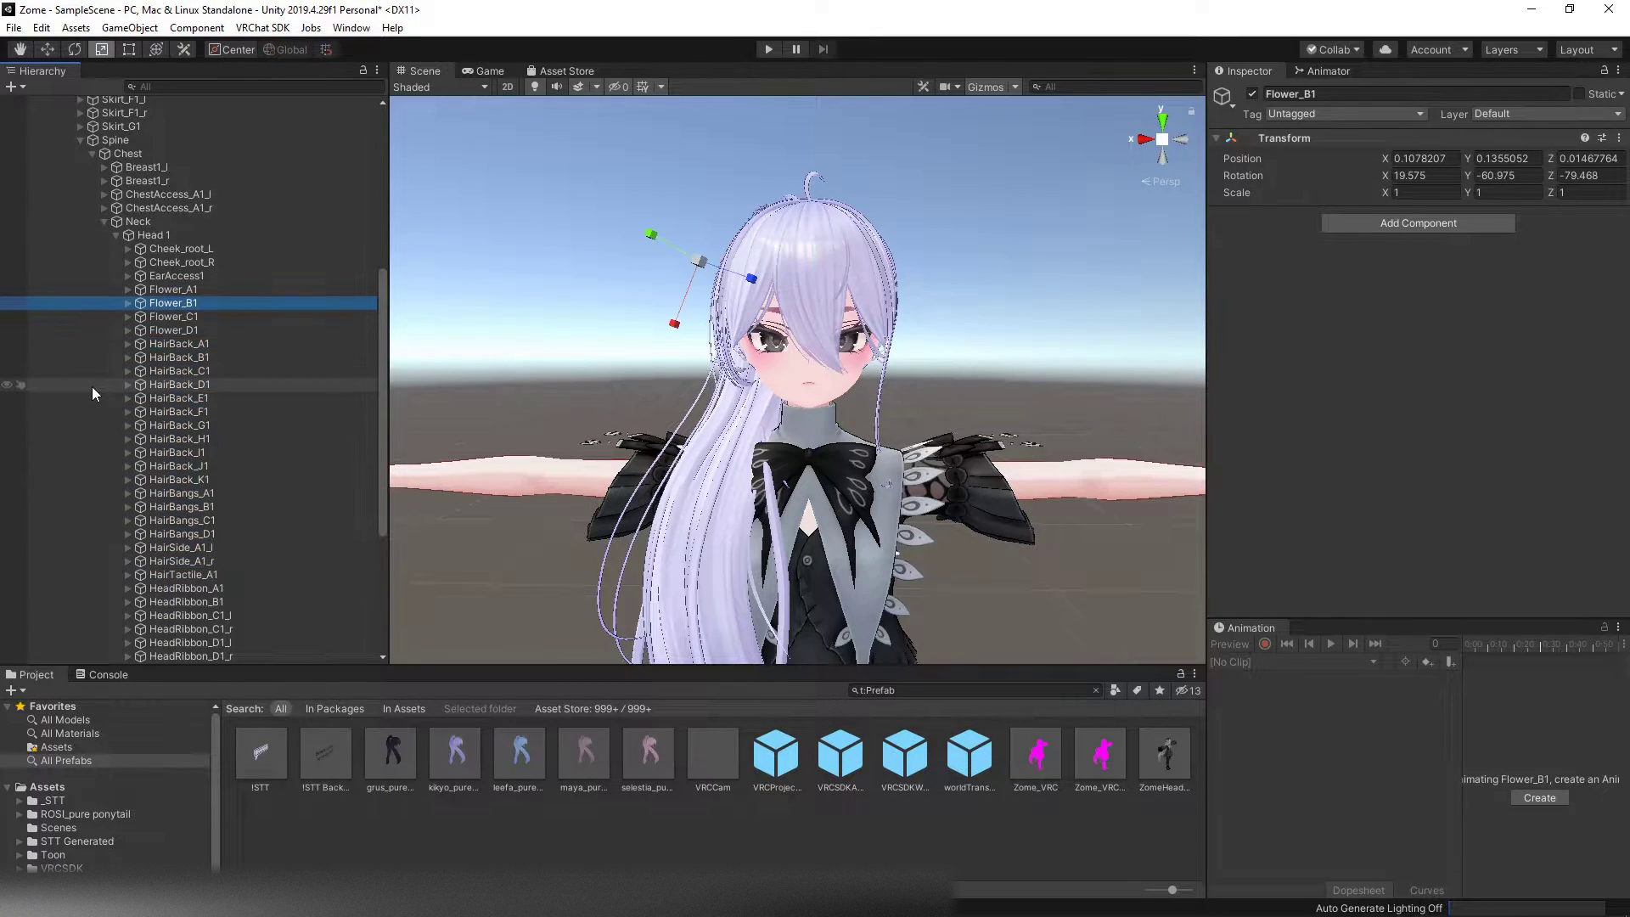
Step: Reparent the kikyo_pure_pony hair under the Head 1 bone of ZomeHeadSwap (1)'s armature
{"action": "left_click", "coordinate": [116, 238]}
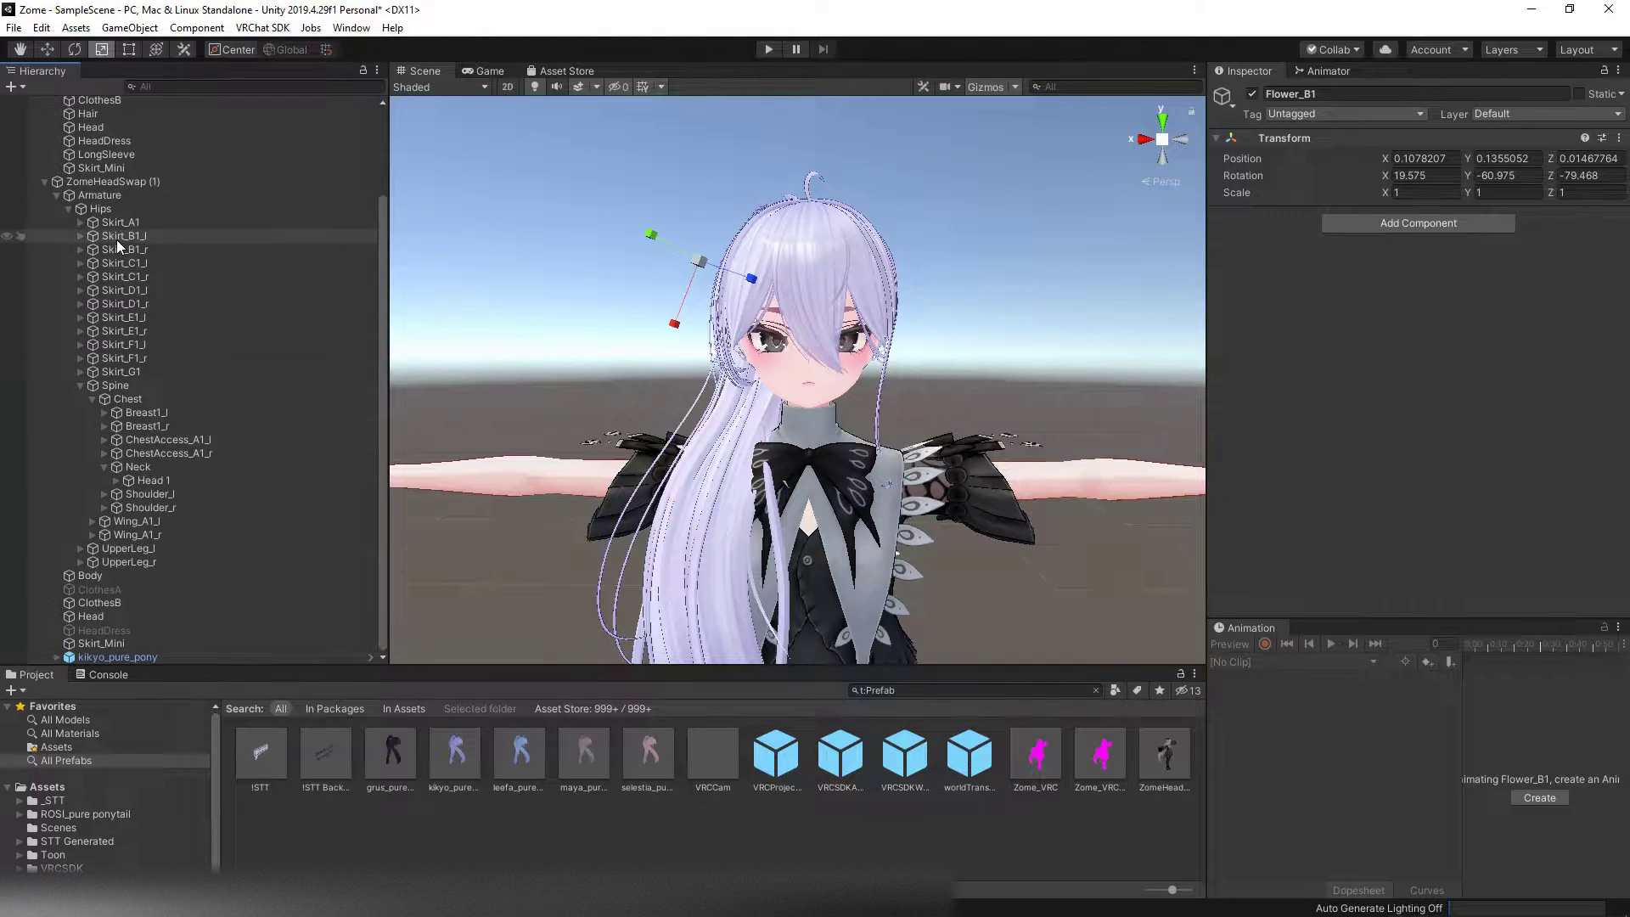
{"action": "left_click", "coordinate": [119, 657]}
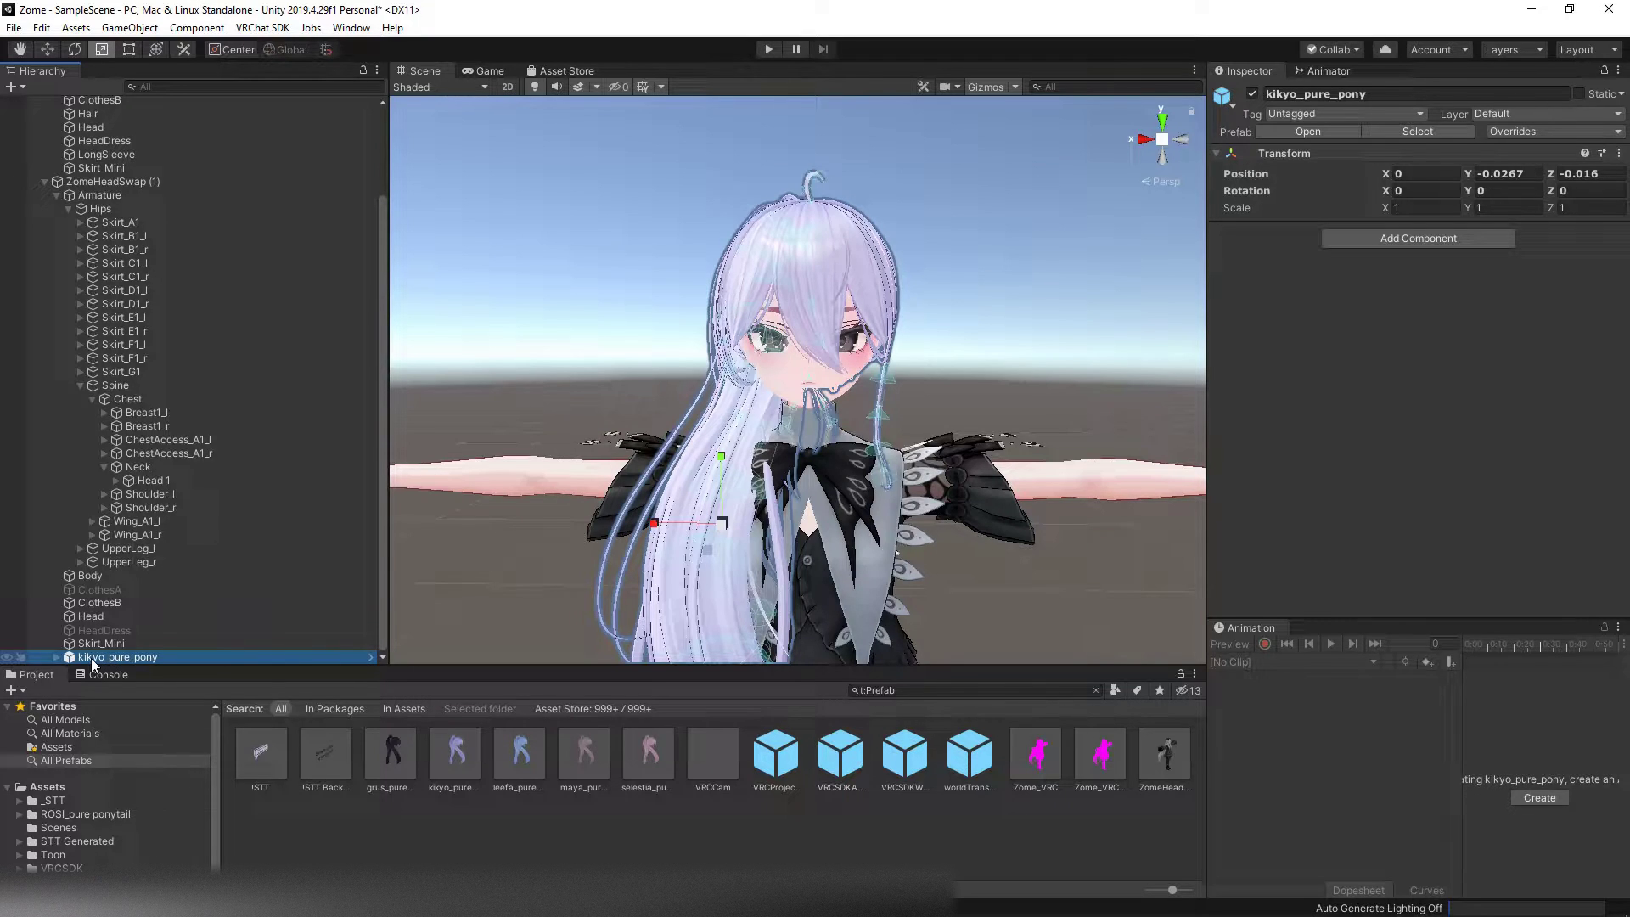
{"action": "left_click_drag", "start_coordinate": [93, 662], "coordinate": [165, 482]}
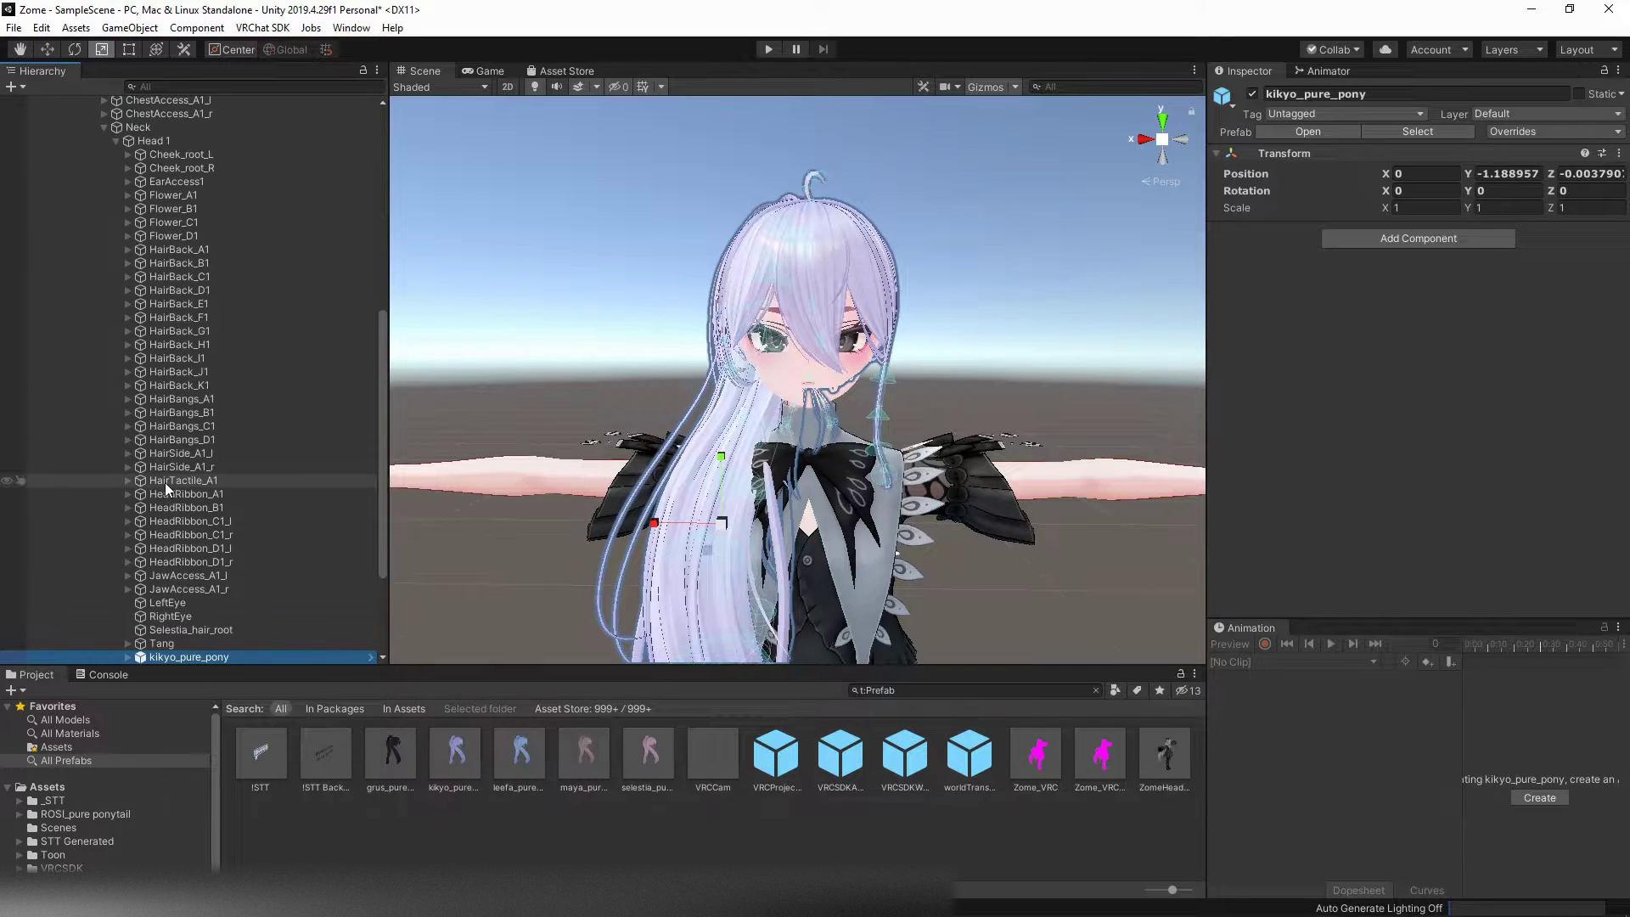
{"action": "scroll", "coordinate": [499, 340], "scroll_direction": "down", "scroll_amount": 6}
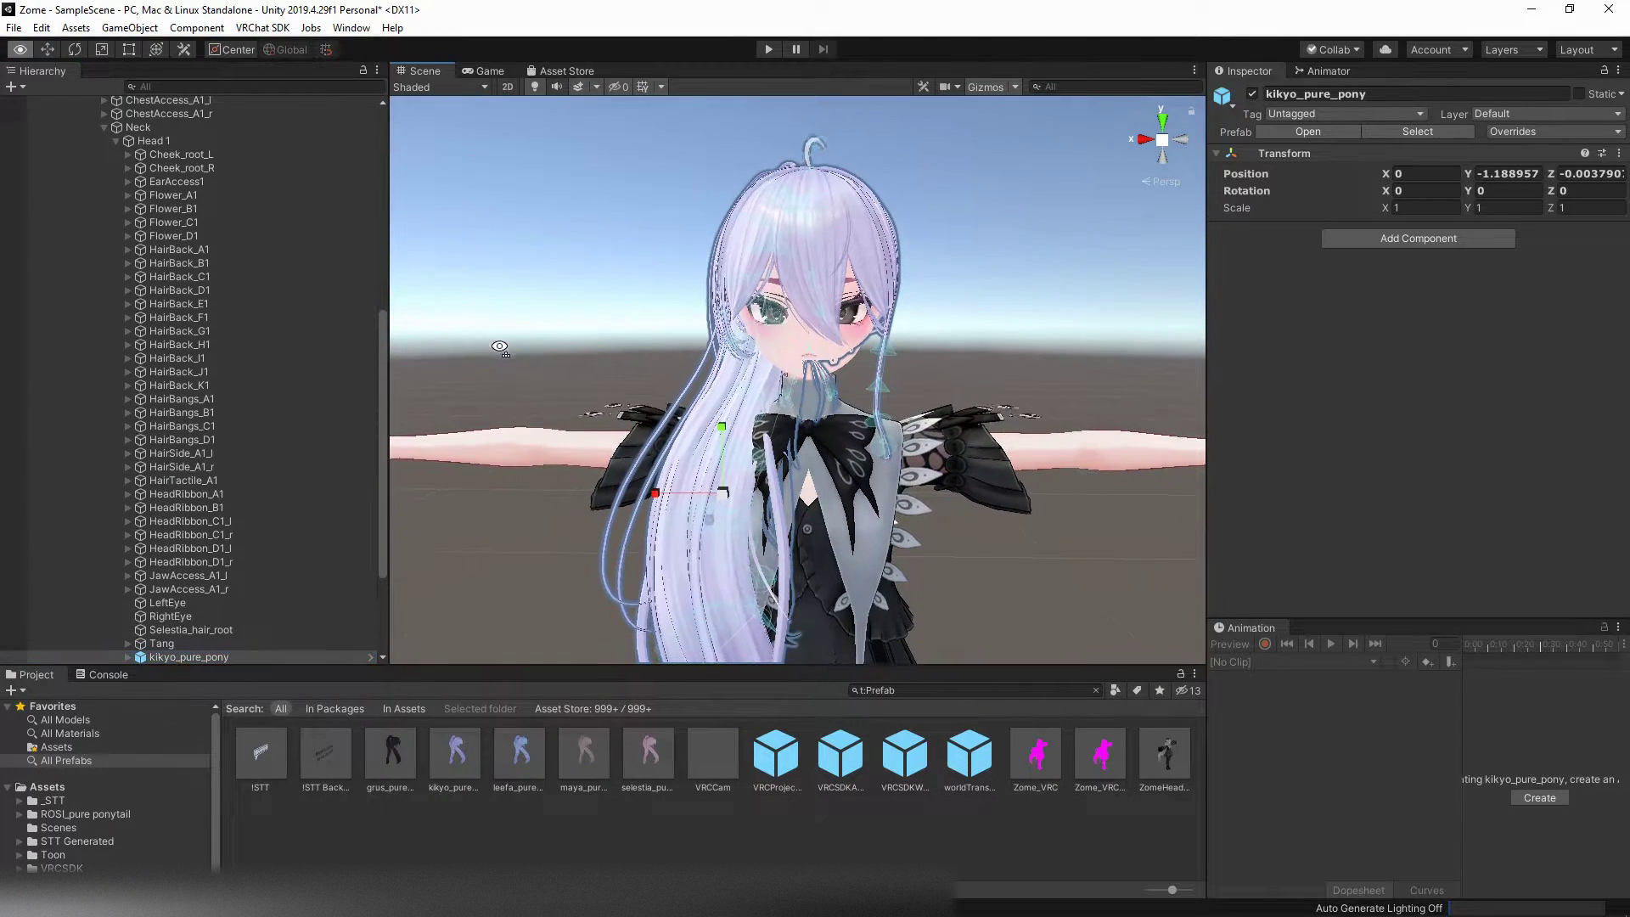
{"action": "scroll", "coordinate": [568, 399], "scroll_direction": "up", "scroll_amount": 6}
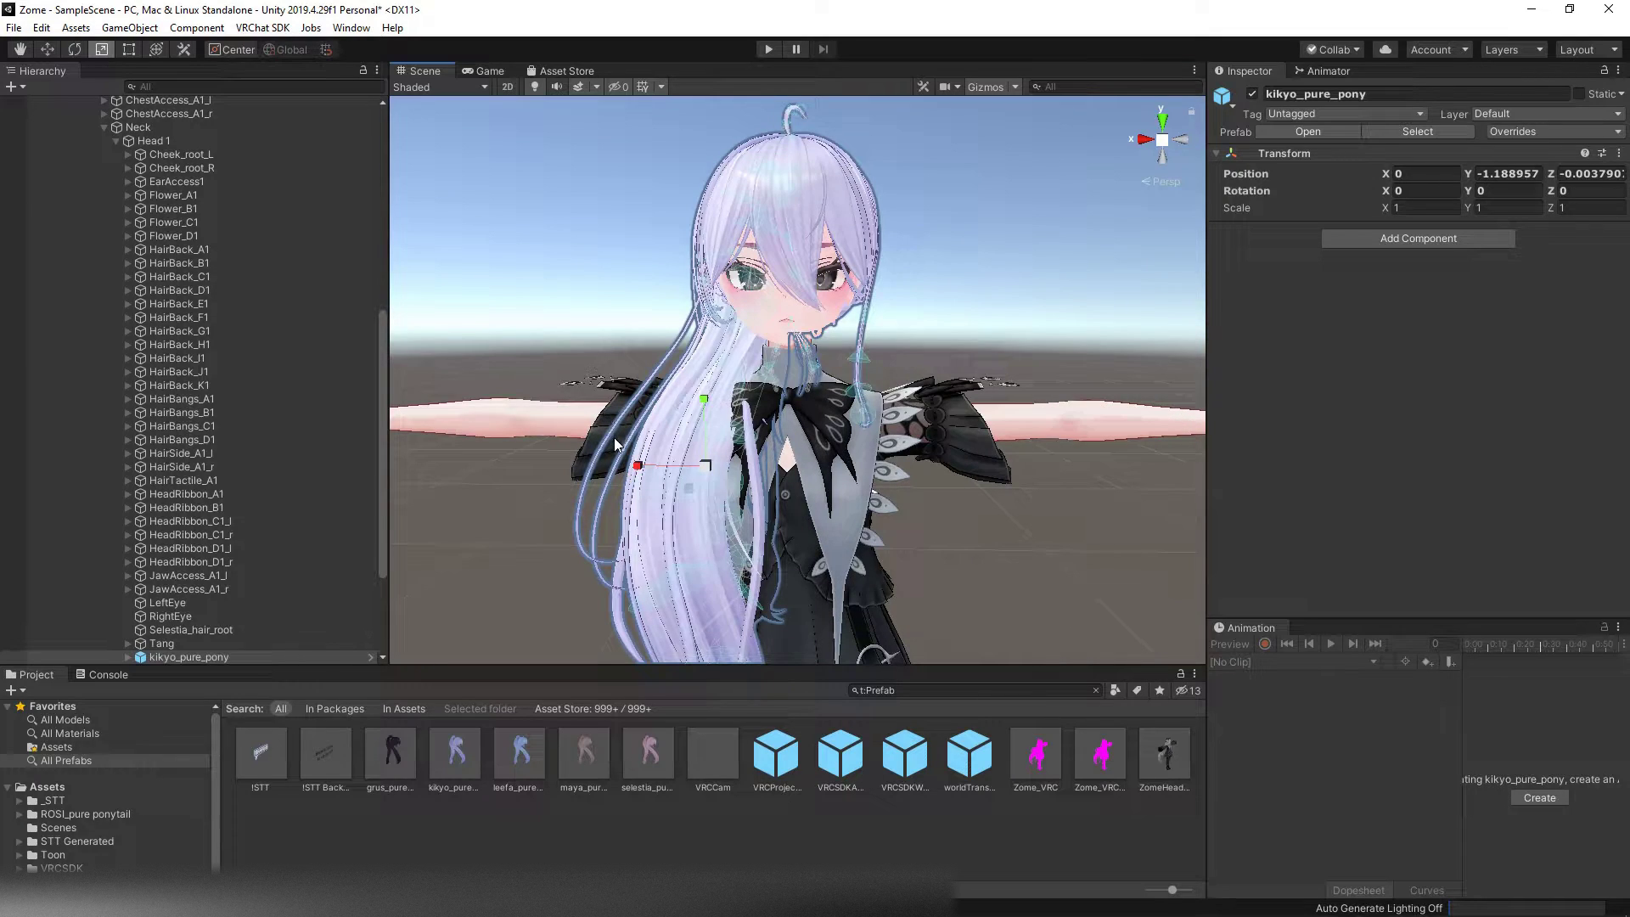
Step: Run the scene in play mode and move ZomeHeadSwap (1) around in the Scene view to test the ponytail's physics
{"action": "left_click", "coordinate": [768, 49]}
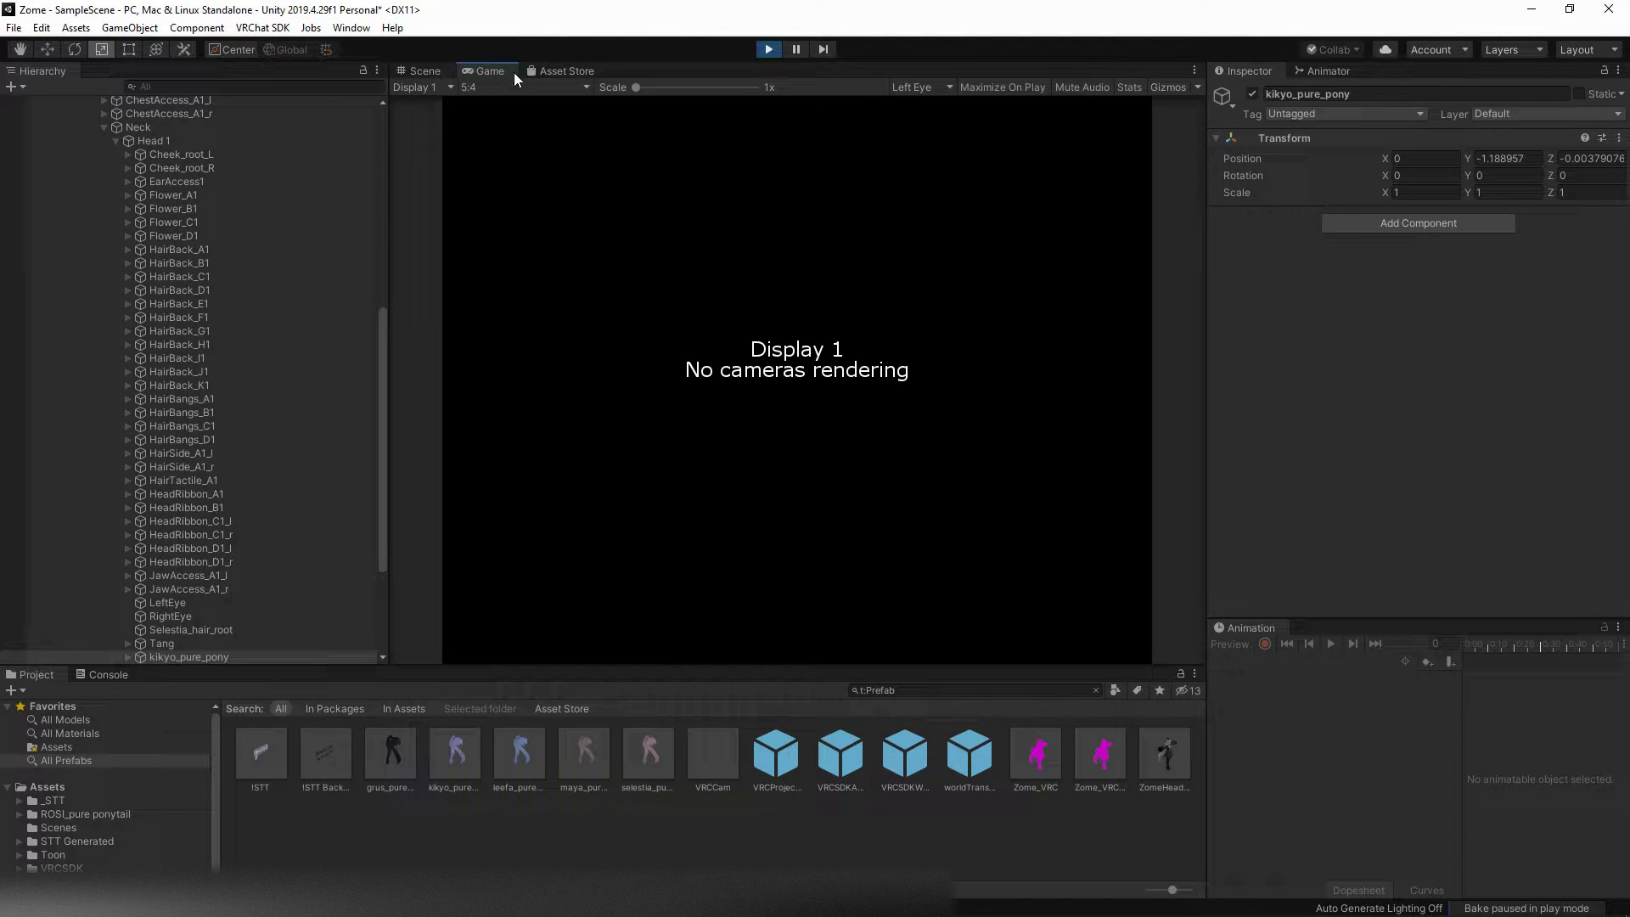
{"action": "left_click", "coordinate": [423, 72]}
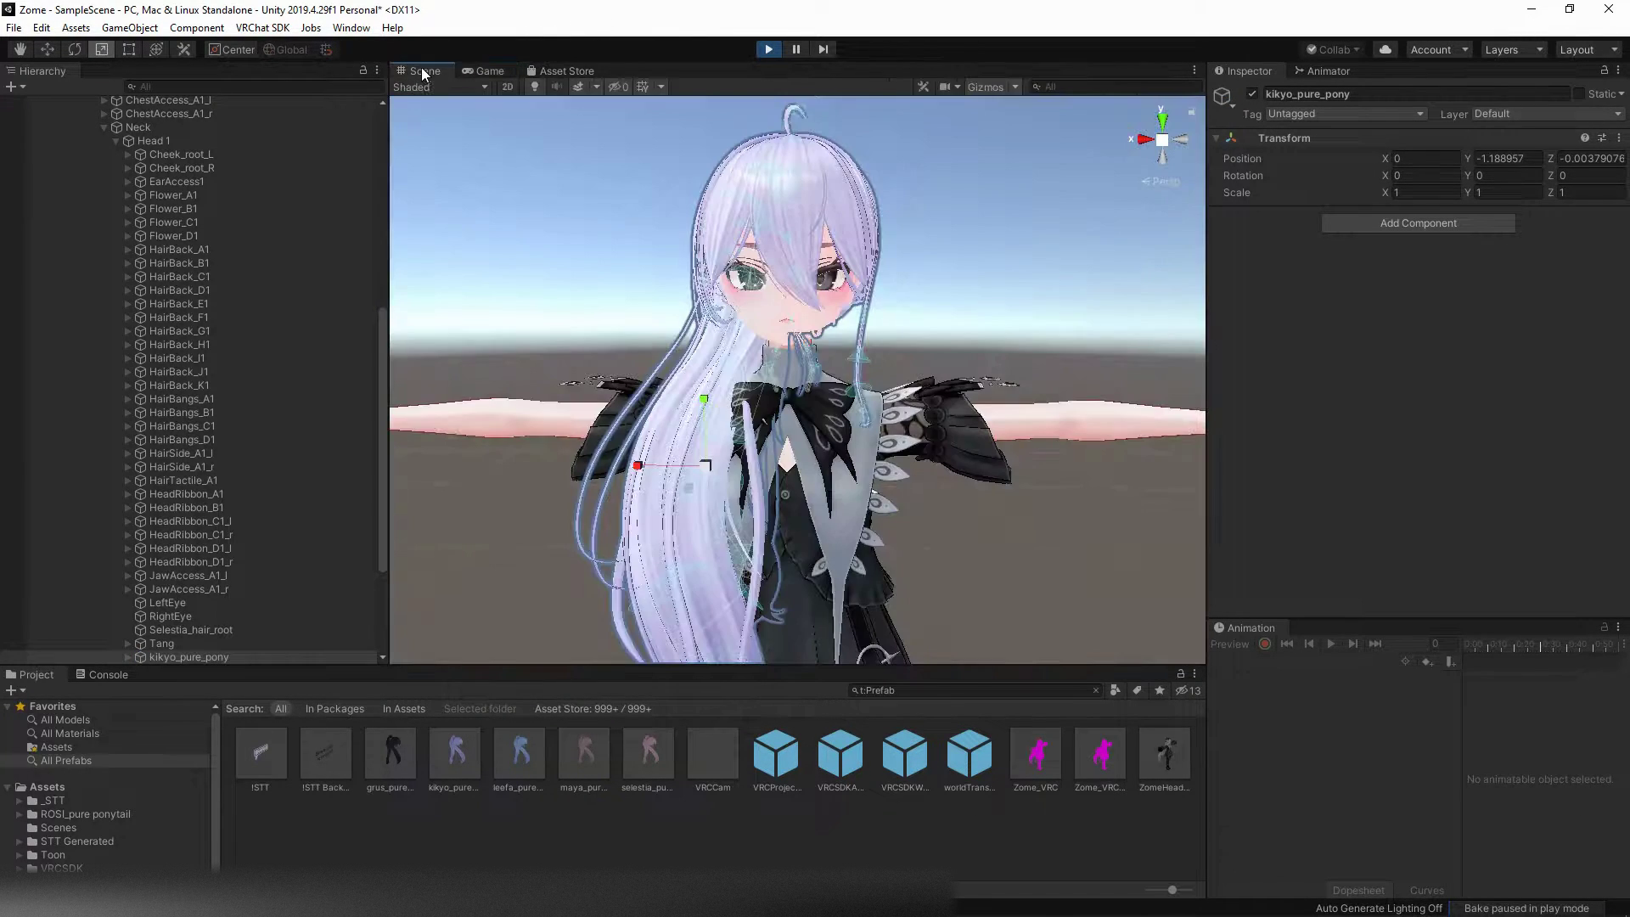
{"action": "key", "text": "w"}
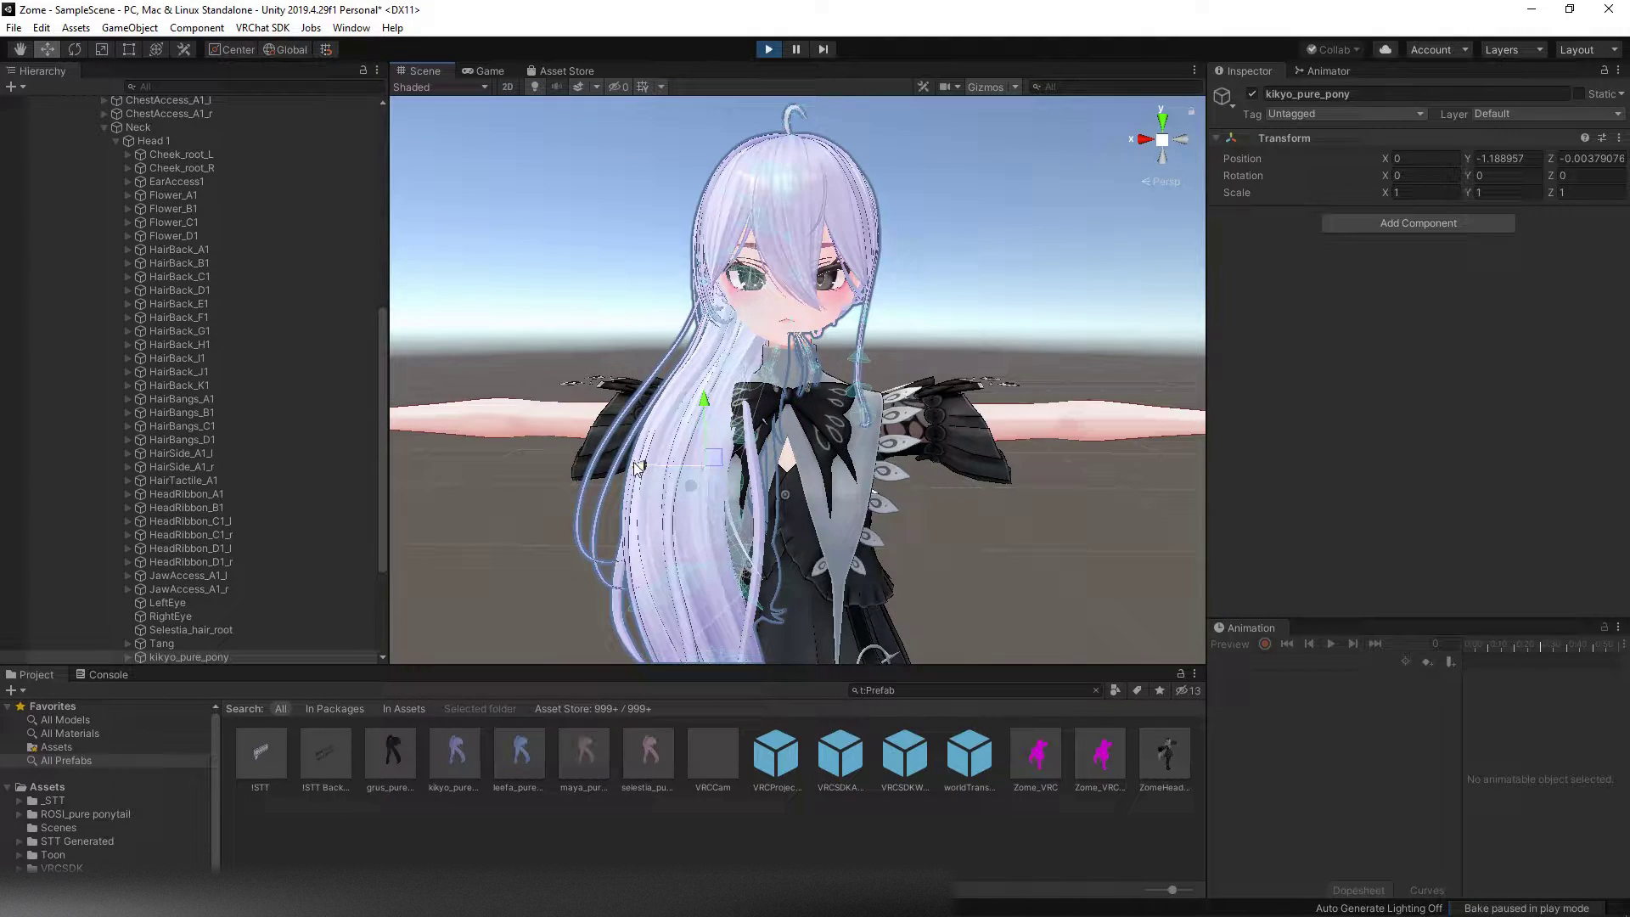
{"action": "scroll", "coordinate": [87, 319], "scroll_direction": "up", "scroll_amount": 5}
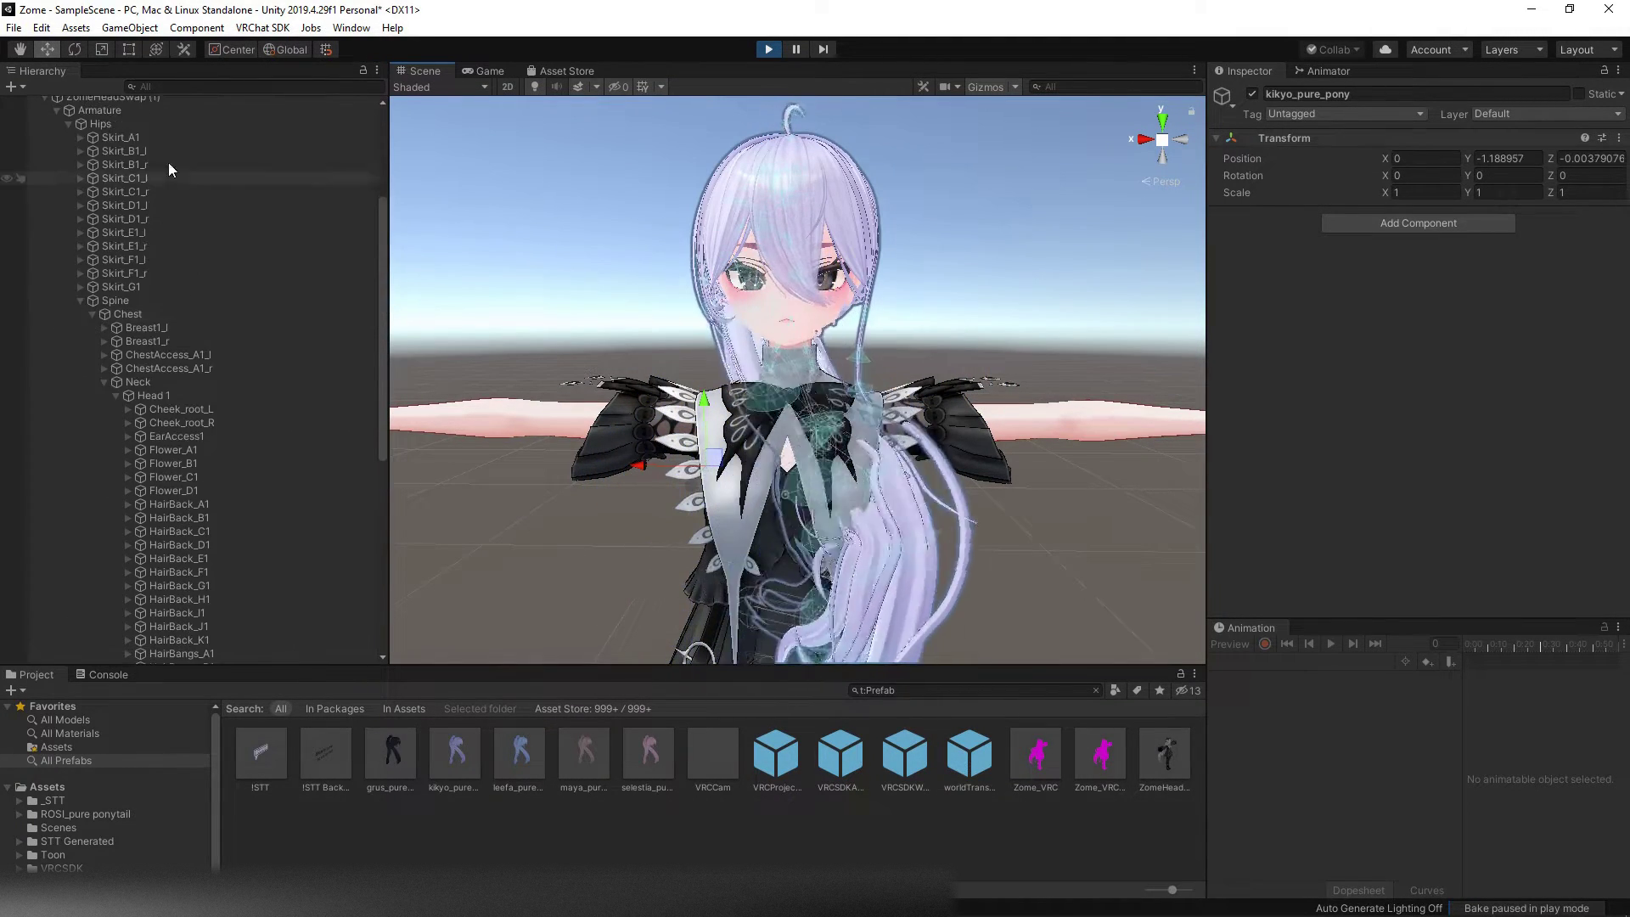
{"action": "scroll", "coordinate": [134, 129], "scroll_direction": "up", "scroll_amount": 4}
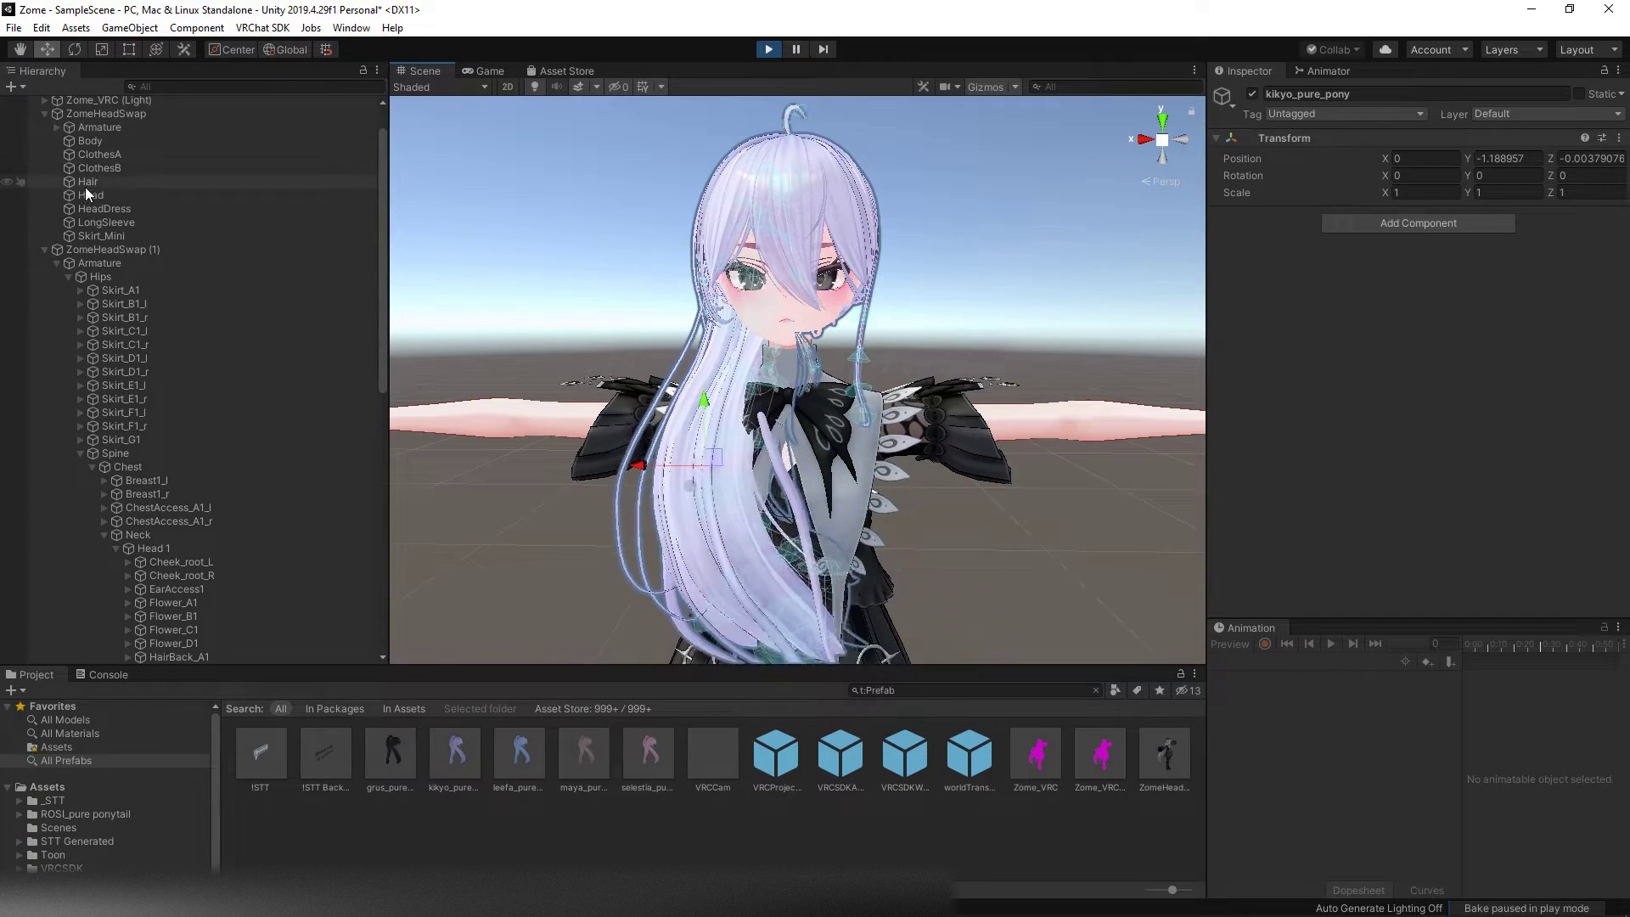
{"action": "left_click", "coordinate": [121, 247]}
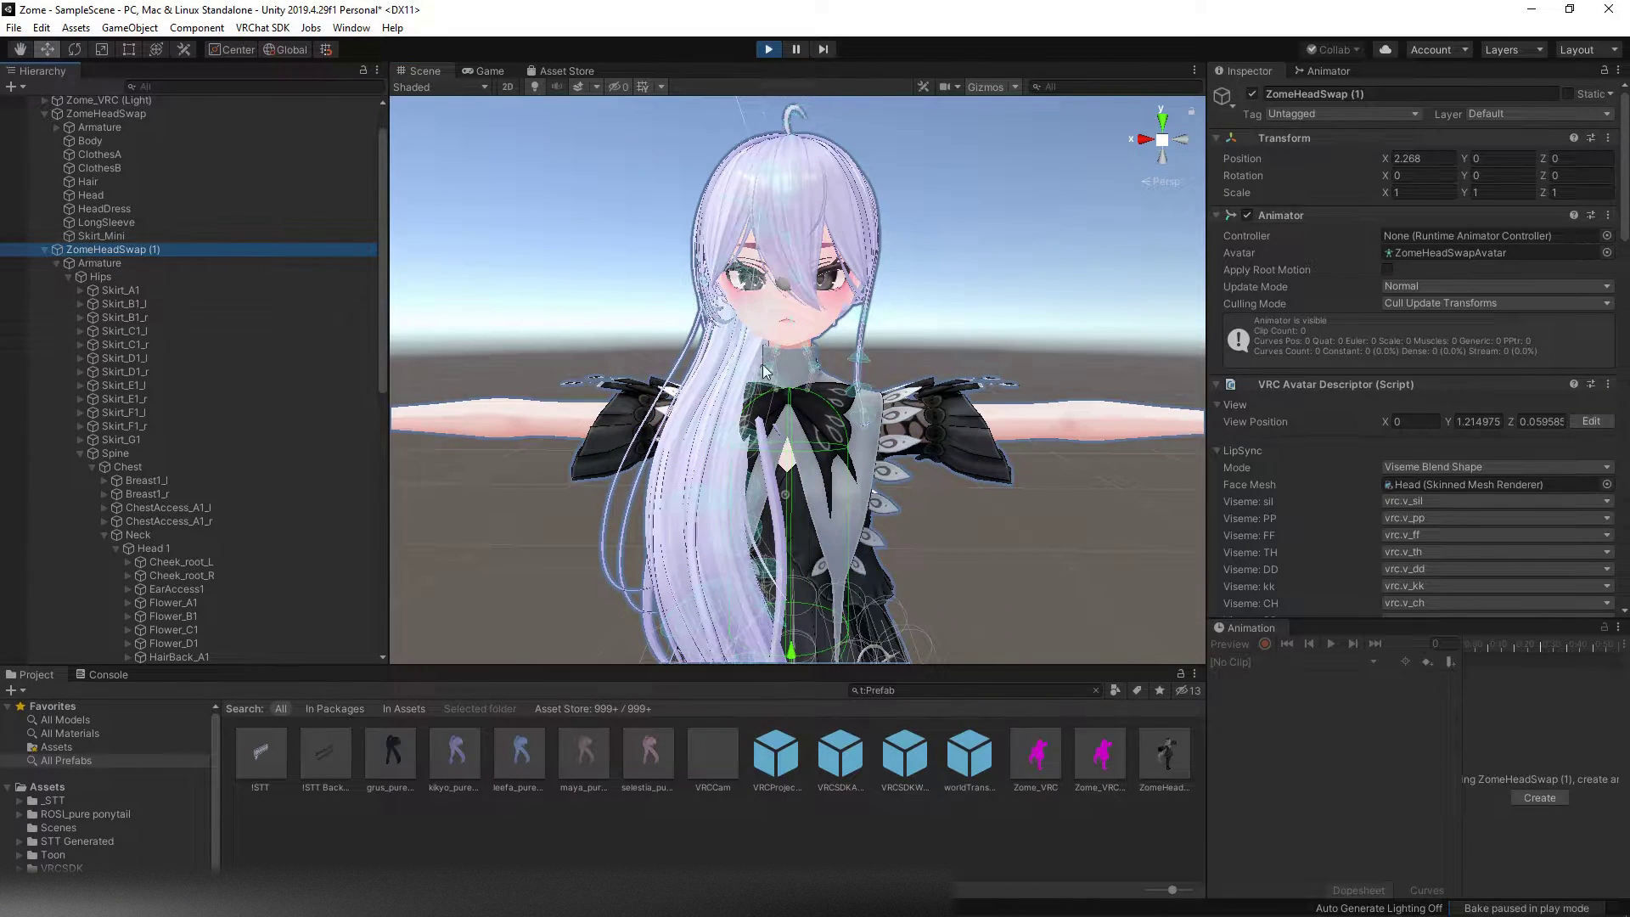
{"action": "key", "text": "f"}
{"action": "scroll", "coordinate": [731, 546], "scroll_direction": "up", "scroll_amount": 3}
{"action": "left_click_drag", "start_coordinate": [732, 546], "coordinate": [745, 494]}
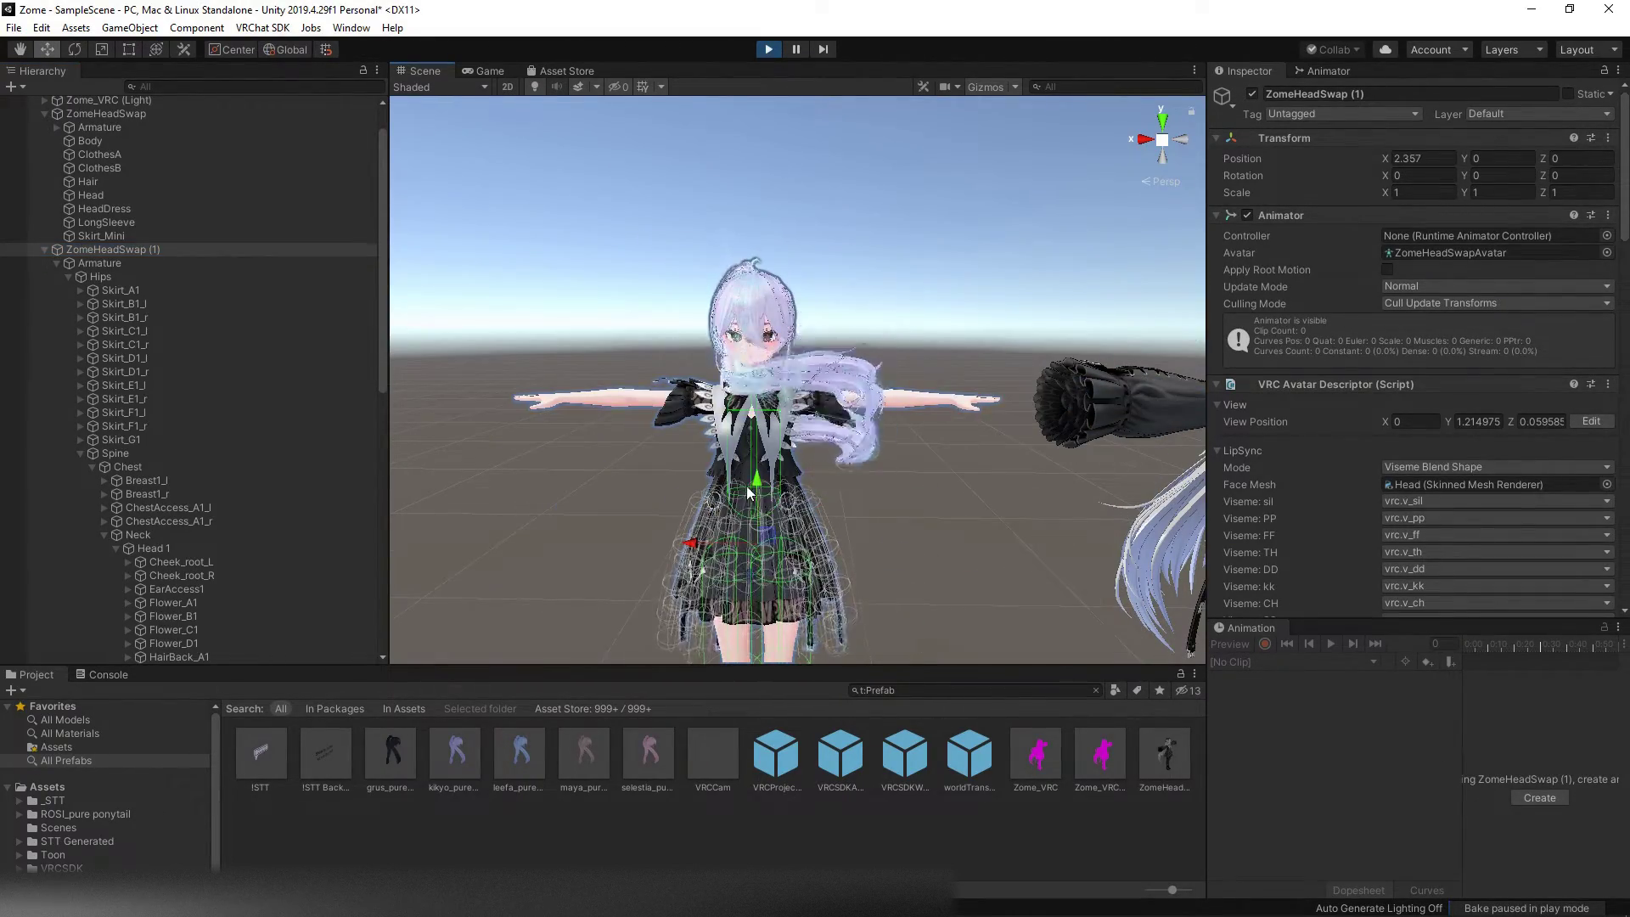
Step: Rotate ZomeHeadSwap (1) about 14° around Y to test how the hair swings, then exit play mode
{"action": "left_click", "coordinate": [100, 252]}
{"action": "key", "text": "e"}
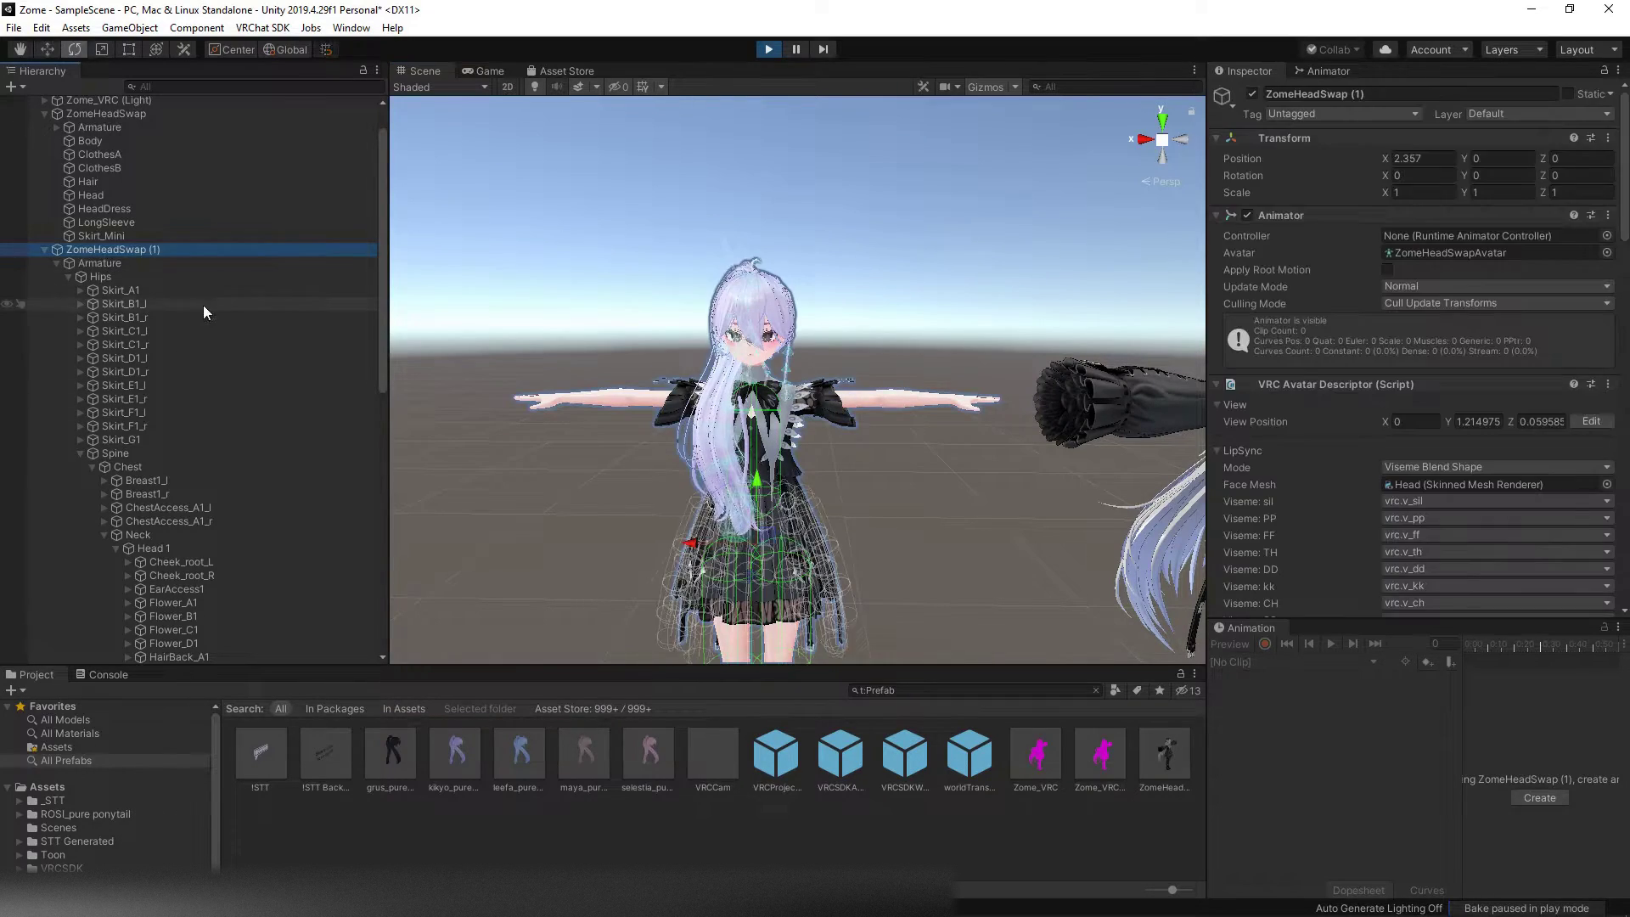
{"action": "left_click_drag", "start_coordinate": [707, 572], "coordinate": [822, 562]}
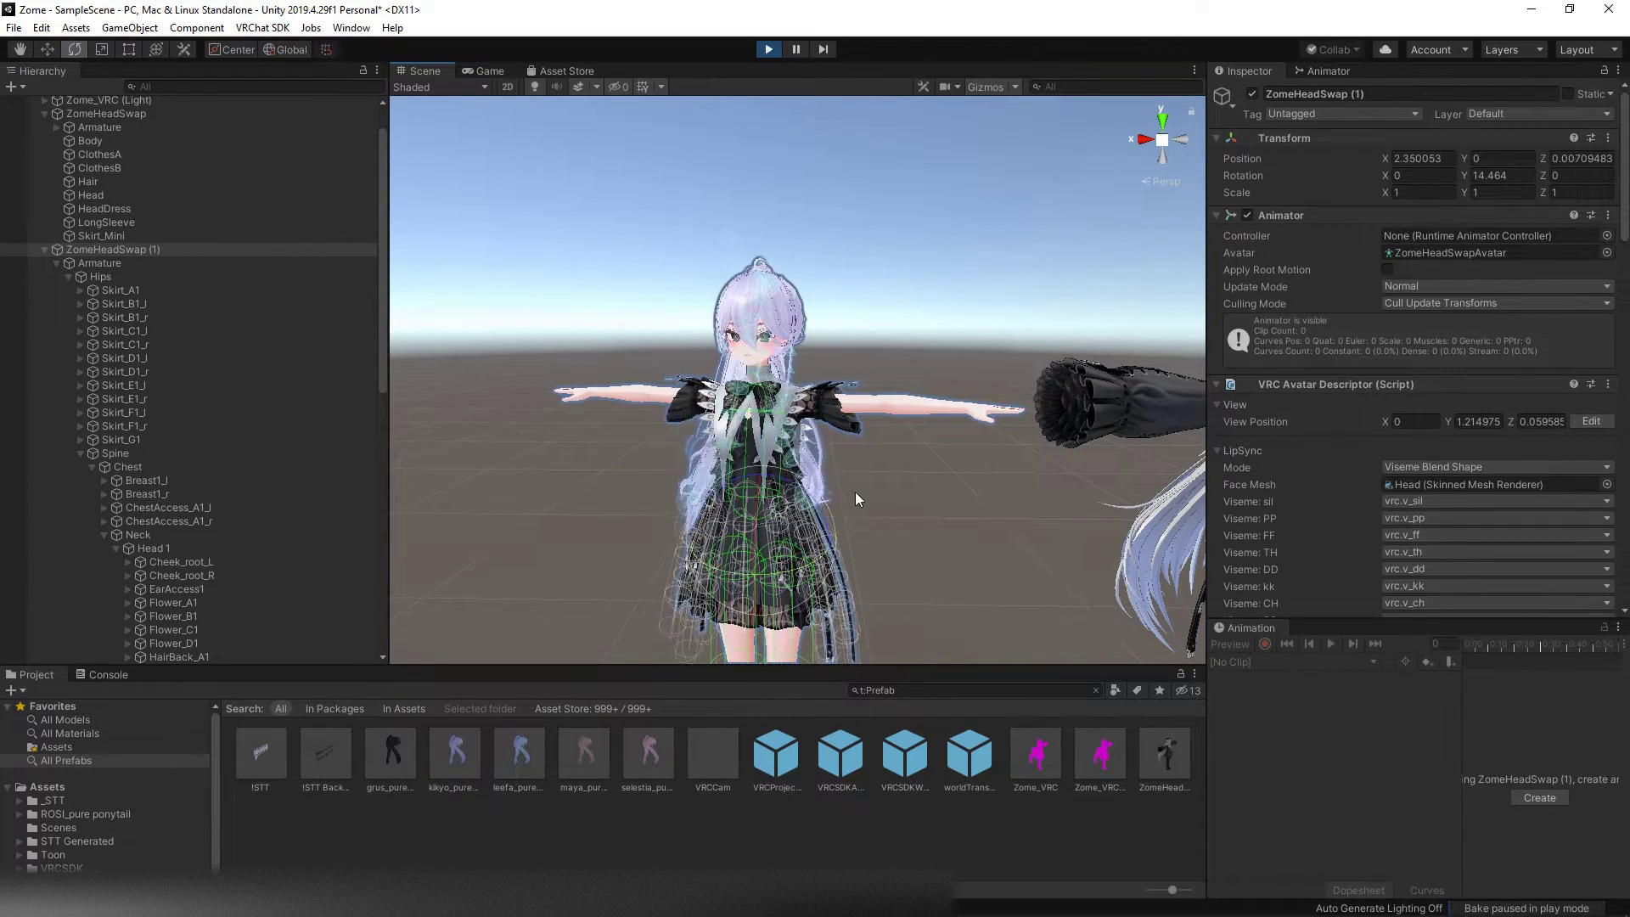
{"action": "key", "text": "w"}
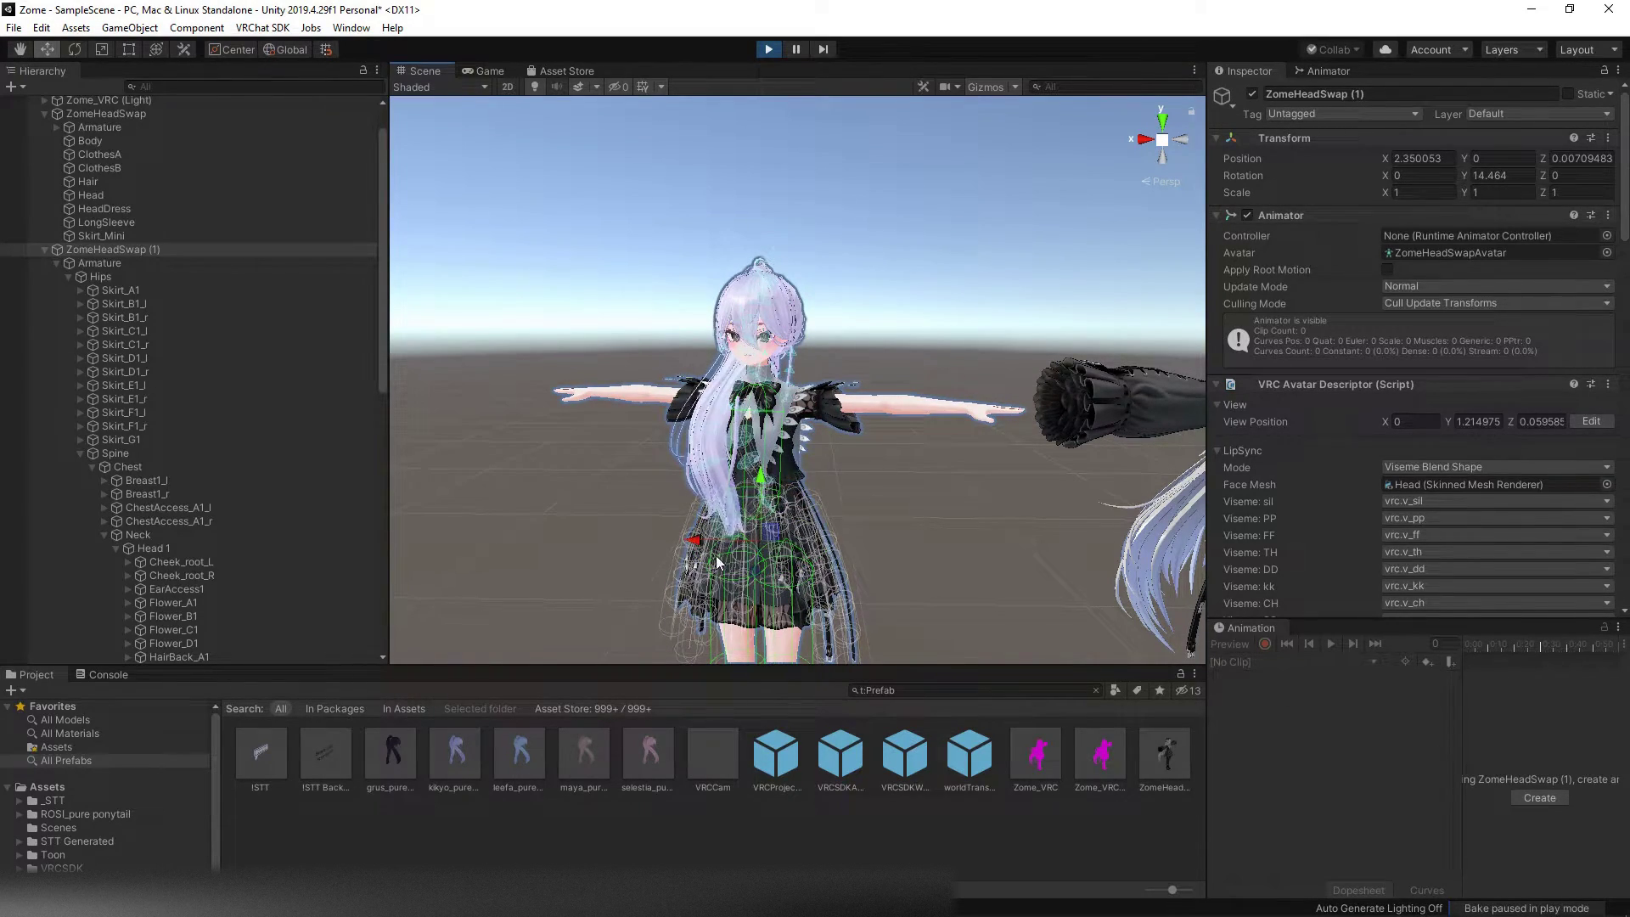
{"action": "left_click", "coordinate": [765, 54]}
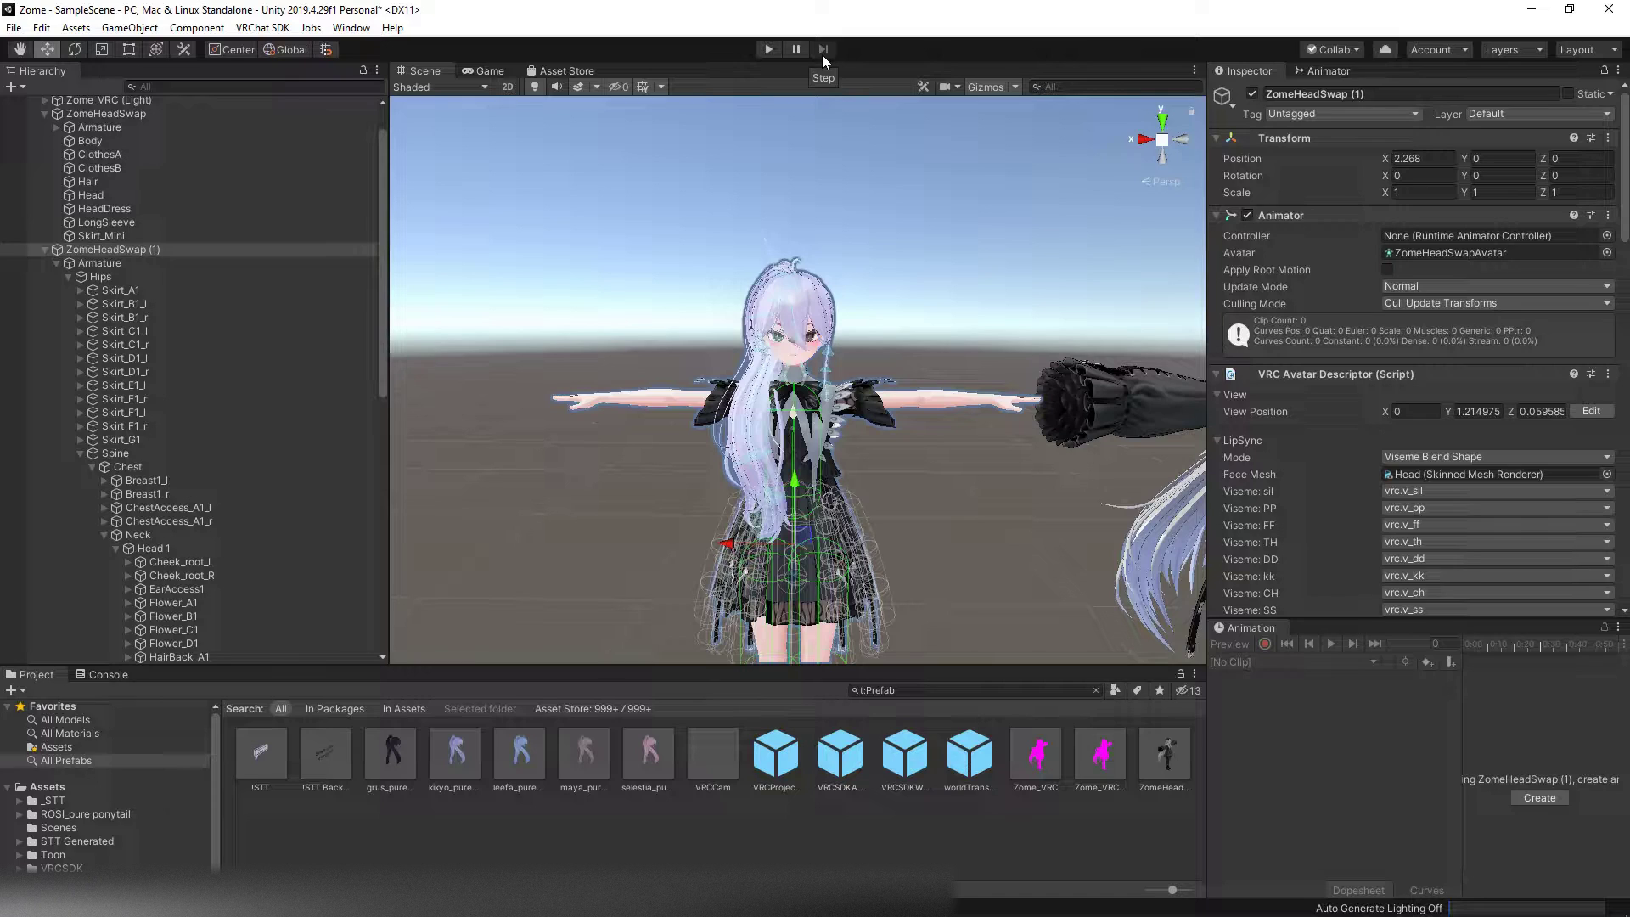
Step: Select the pony2 mesh inside kikyo_pure_pony and show its blend shapes
{"action": "scroll", "coordinate": [552, 177], "scroll_direction": "up", "scroll_amount": 5}
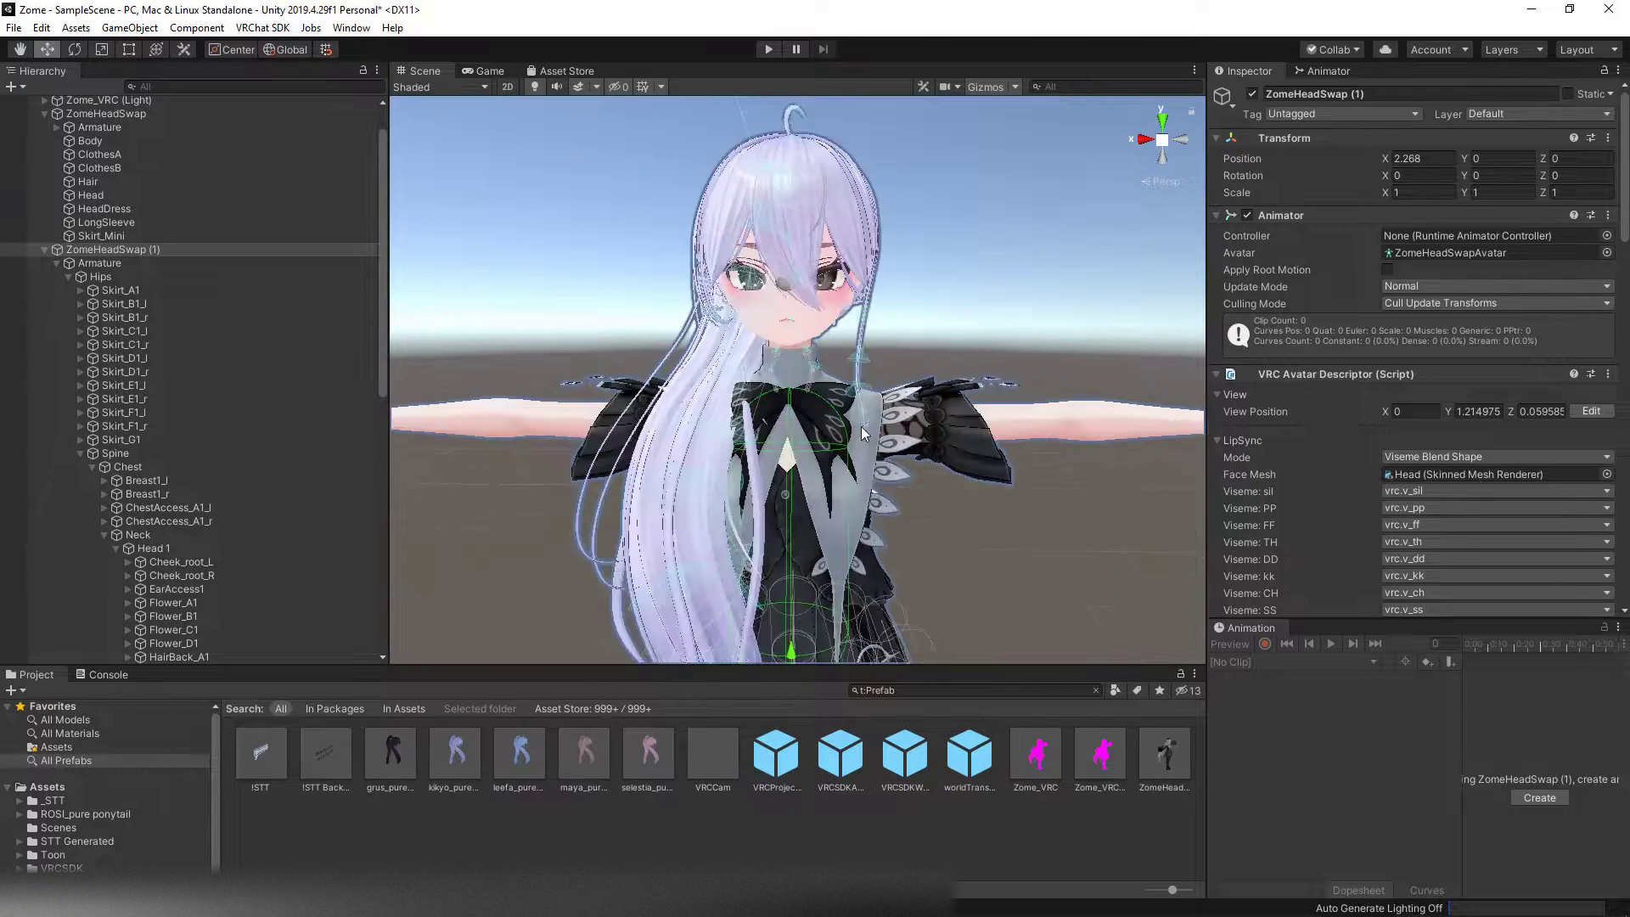
{"action": "scroll", "coordinate": [232, 475], "scroll_direction": "down", "scroll_amount": 10}
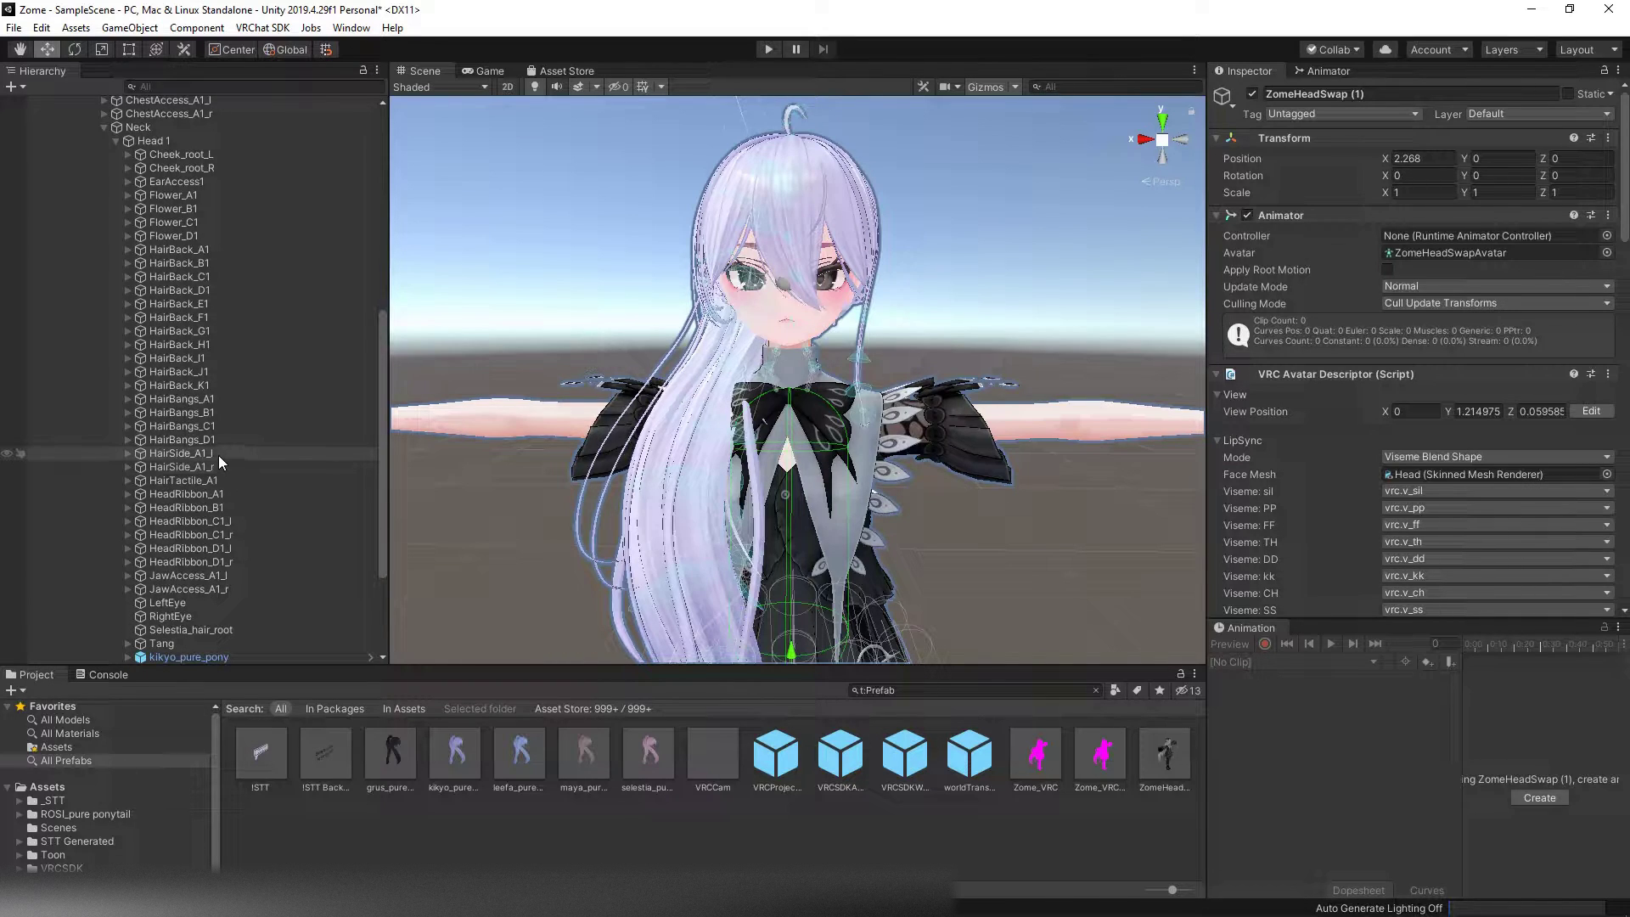
{"action": "left_click", "coordinate": [751, 436]}
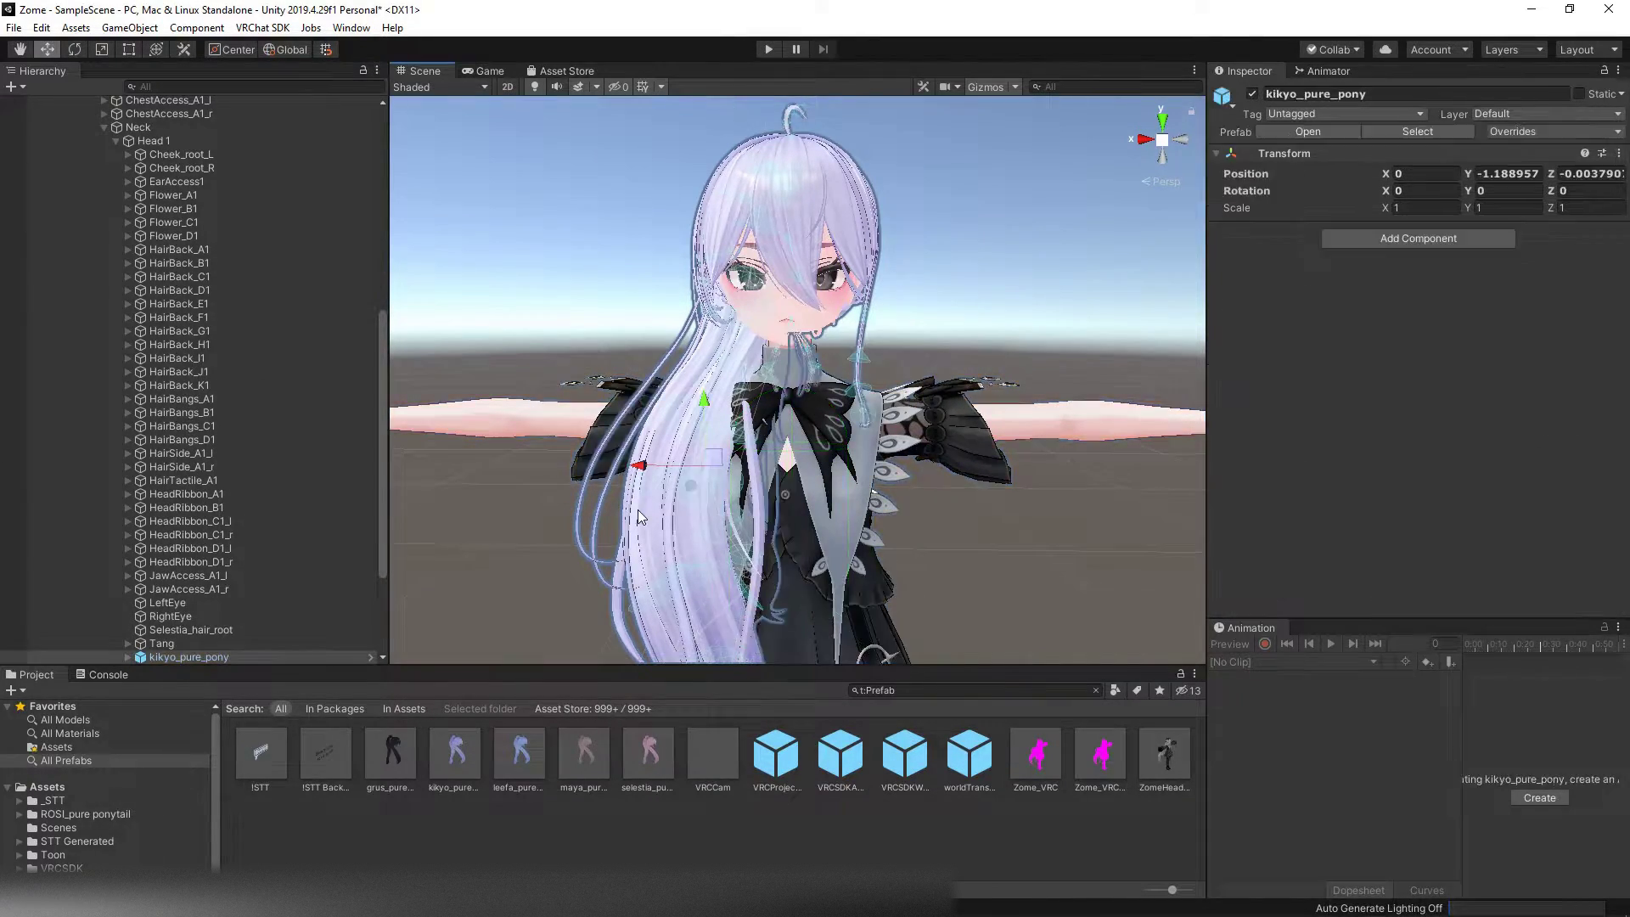
{"action": "left_click", "coordinate": [664, 602]}
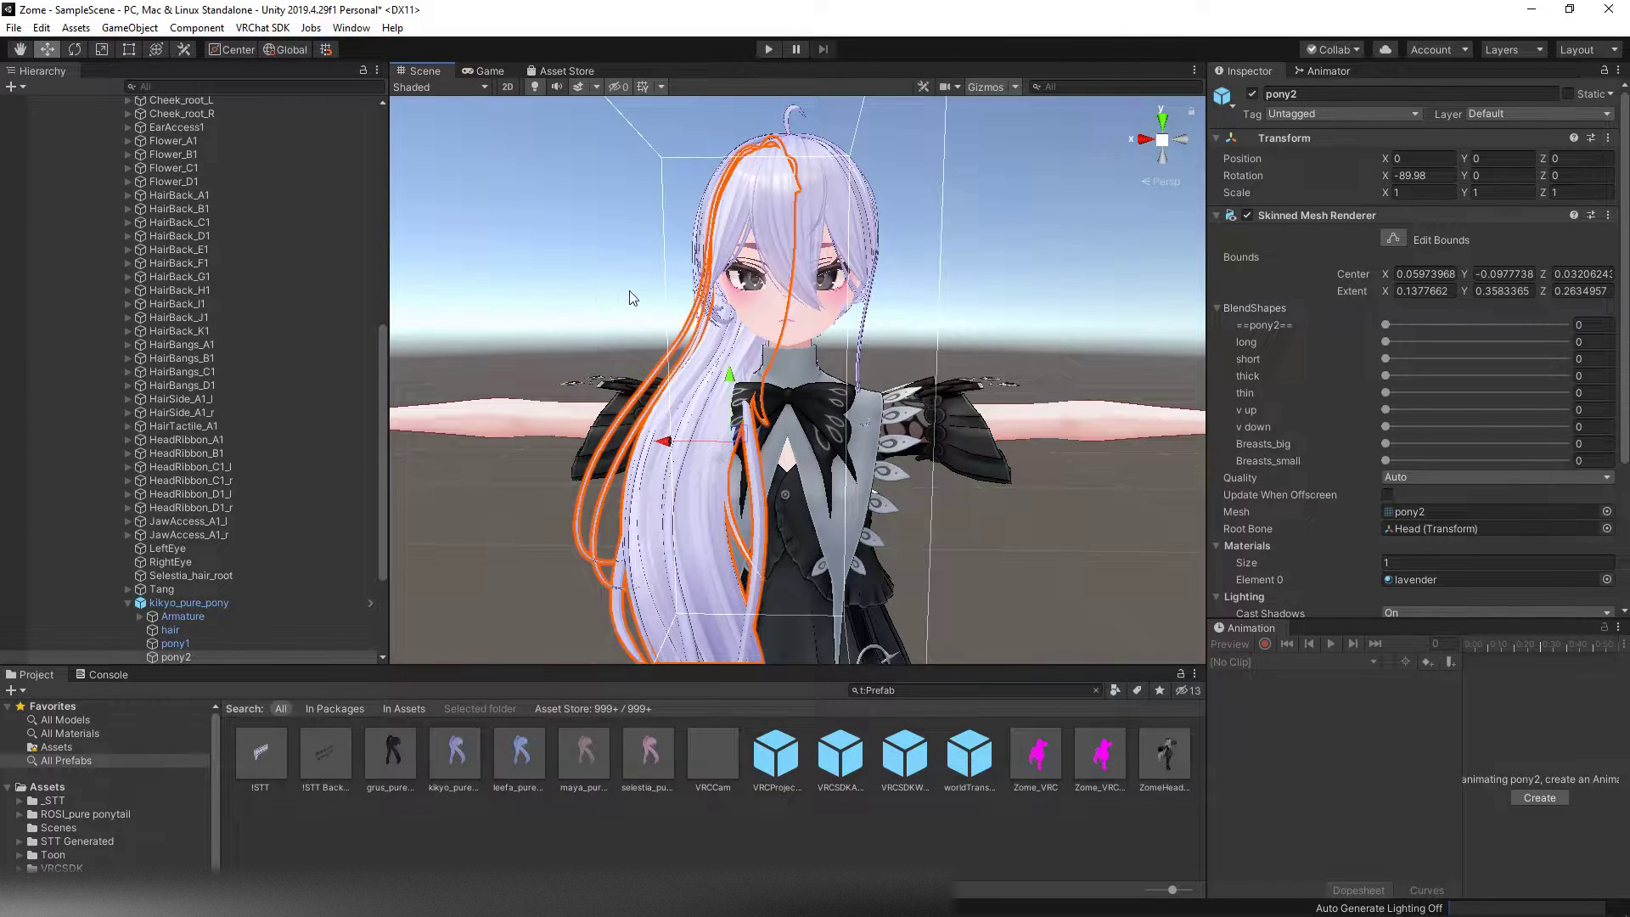
{"action": "scroll", "coordinate": [658, 441], "scroll_direction": "up", "scroll_amount": 3}
{"action": "left_click", "coordinate": [1219, 308]}
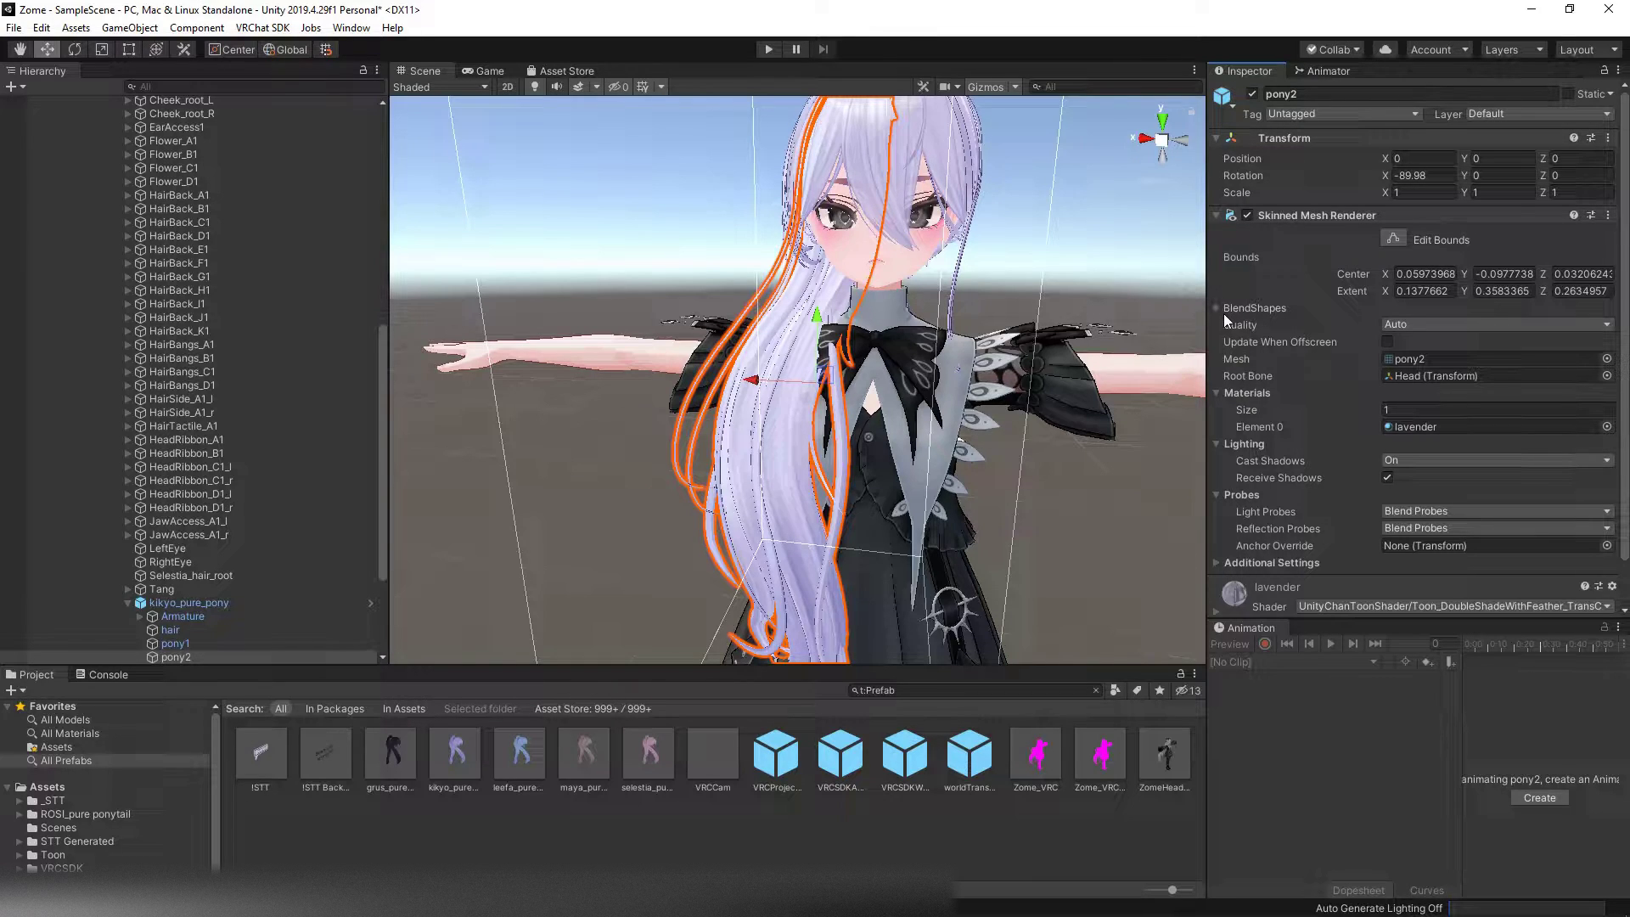
{"action": "left_click", "coordinate": [1217, 308]}
{"action": "scroll", "coordinate": [929, 454], "scroll_direction": "down", "scroll_amount": 5}
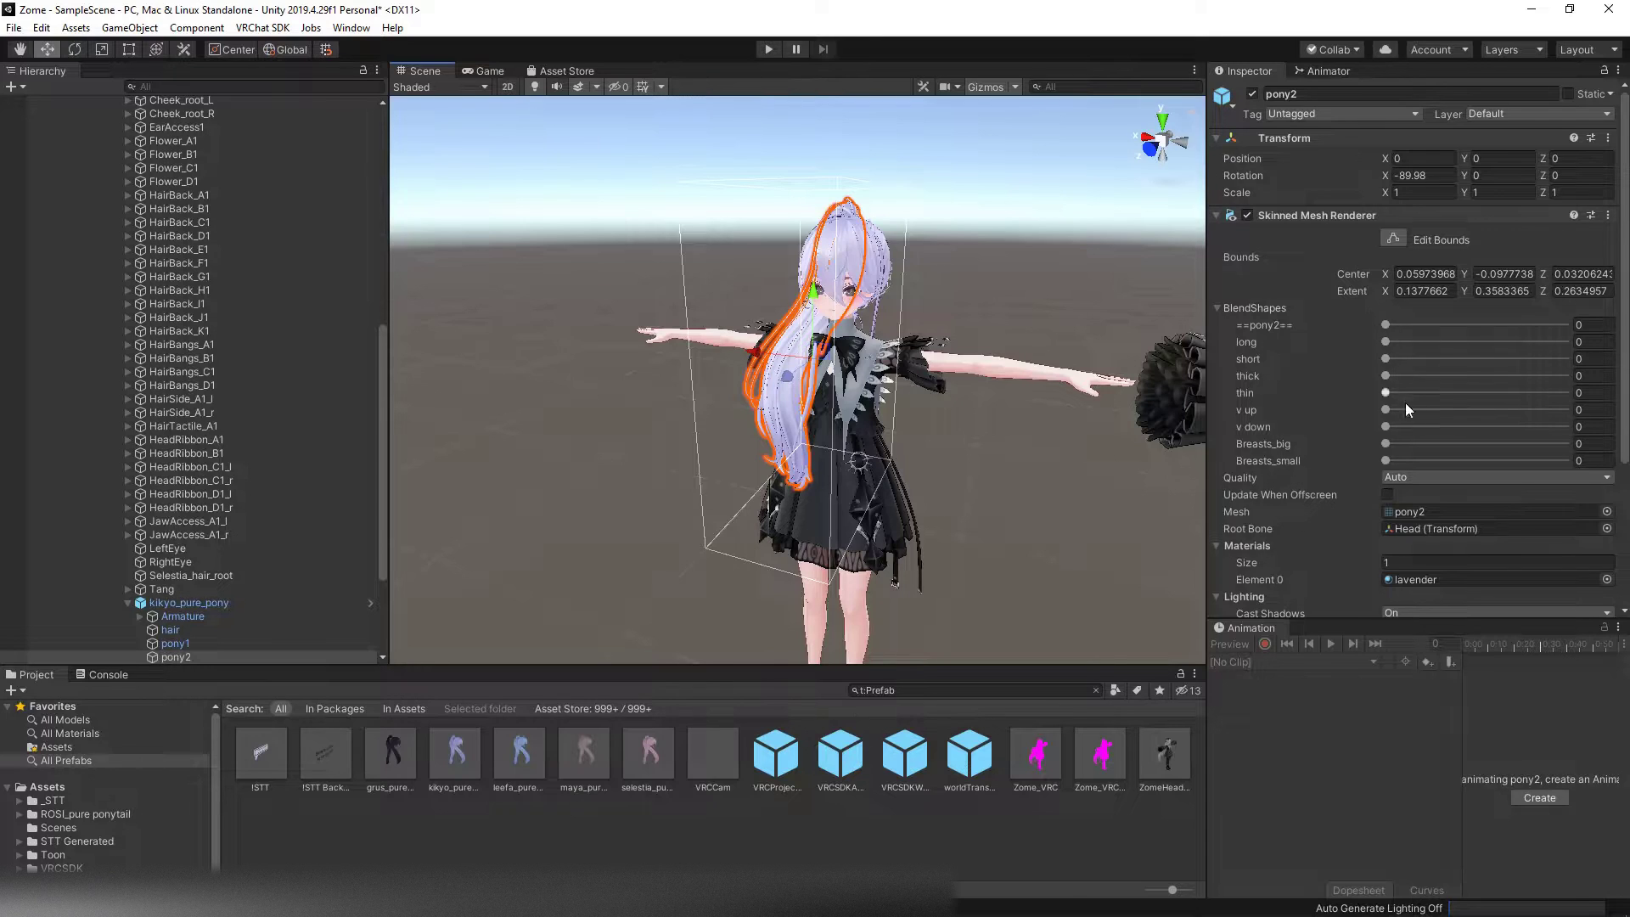
Step: Try the thin blend shape at its maximum on pony2, compare it with the original shape, and undo it
{"action": "left_click_drag", "start_coordinate": [1385, 392], "coordinate": [1570, 392]}
{"action": "scroll", "coordinate": [904, 456], "scroll_direction": "up", "scroll_amount": 5}
{"action": "key", "text": "ctrl+z"}
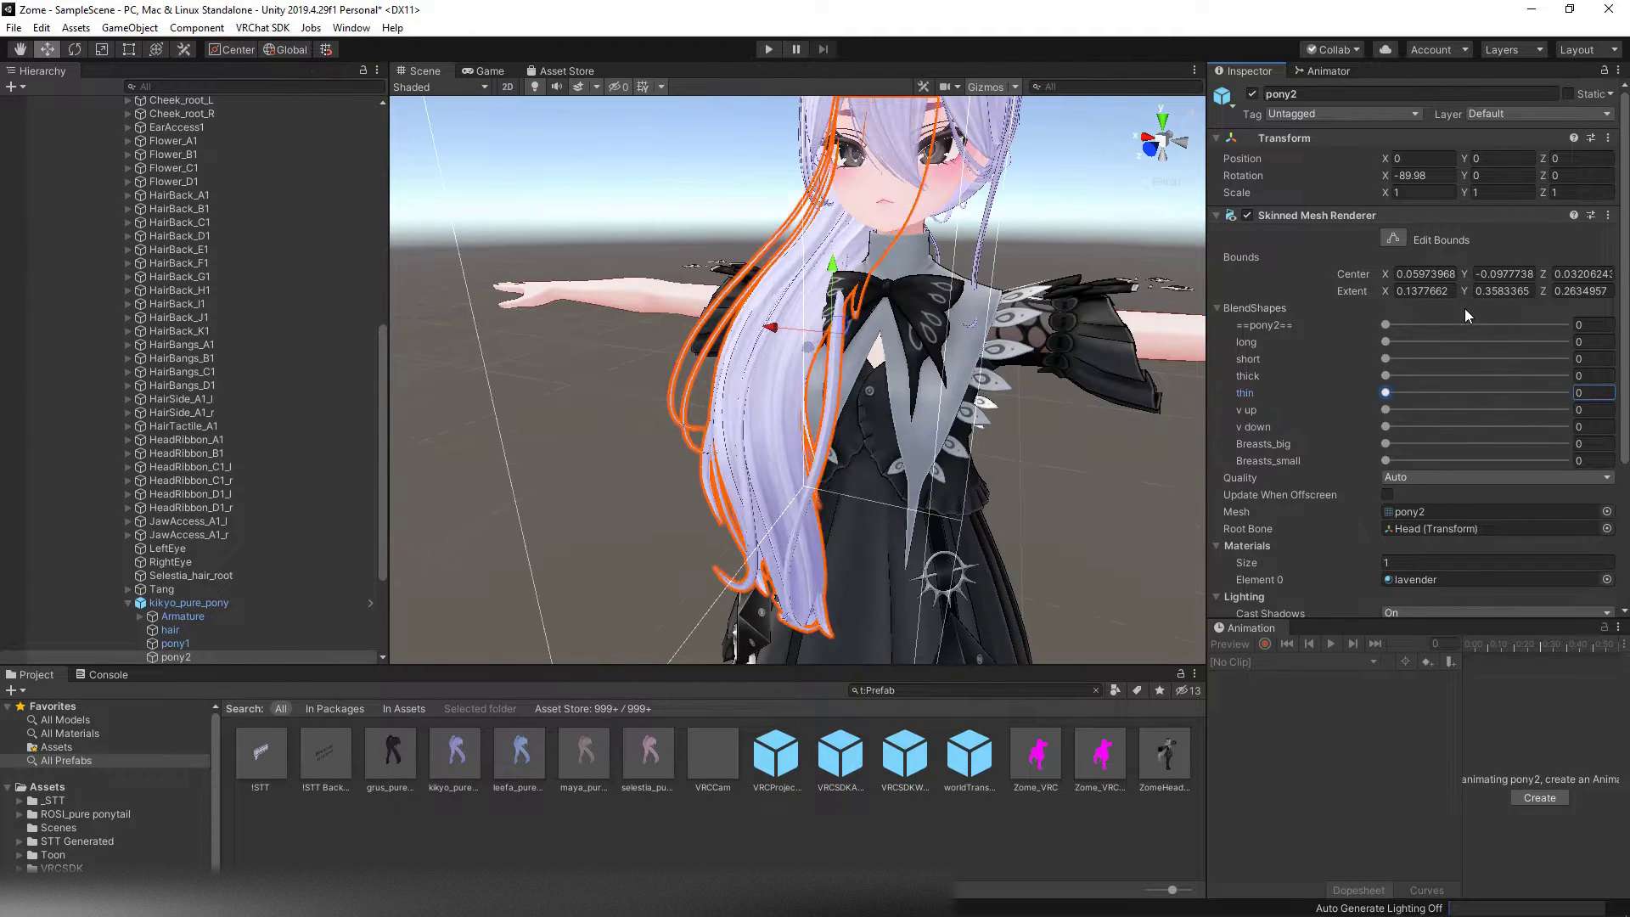
{"action": "key", "text": "ctrl+y"}
{"action": "key", "text": "ctrl+z"}
{"action": "key", "text": "ctrl+y"}
{"action": "key", "text": "ctrl+z"}
Step: Try pony2's Breasts_big blend shape at 100, undo it, and set Breasts_small to 100 instead
{"action": "left_click_drag", "start_coordinate": [1387, 444], "coordinate": [1566, 444]}
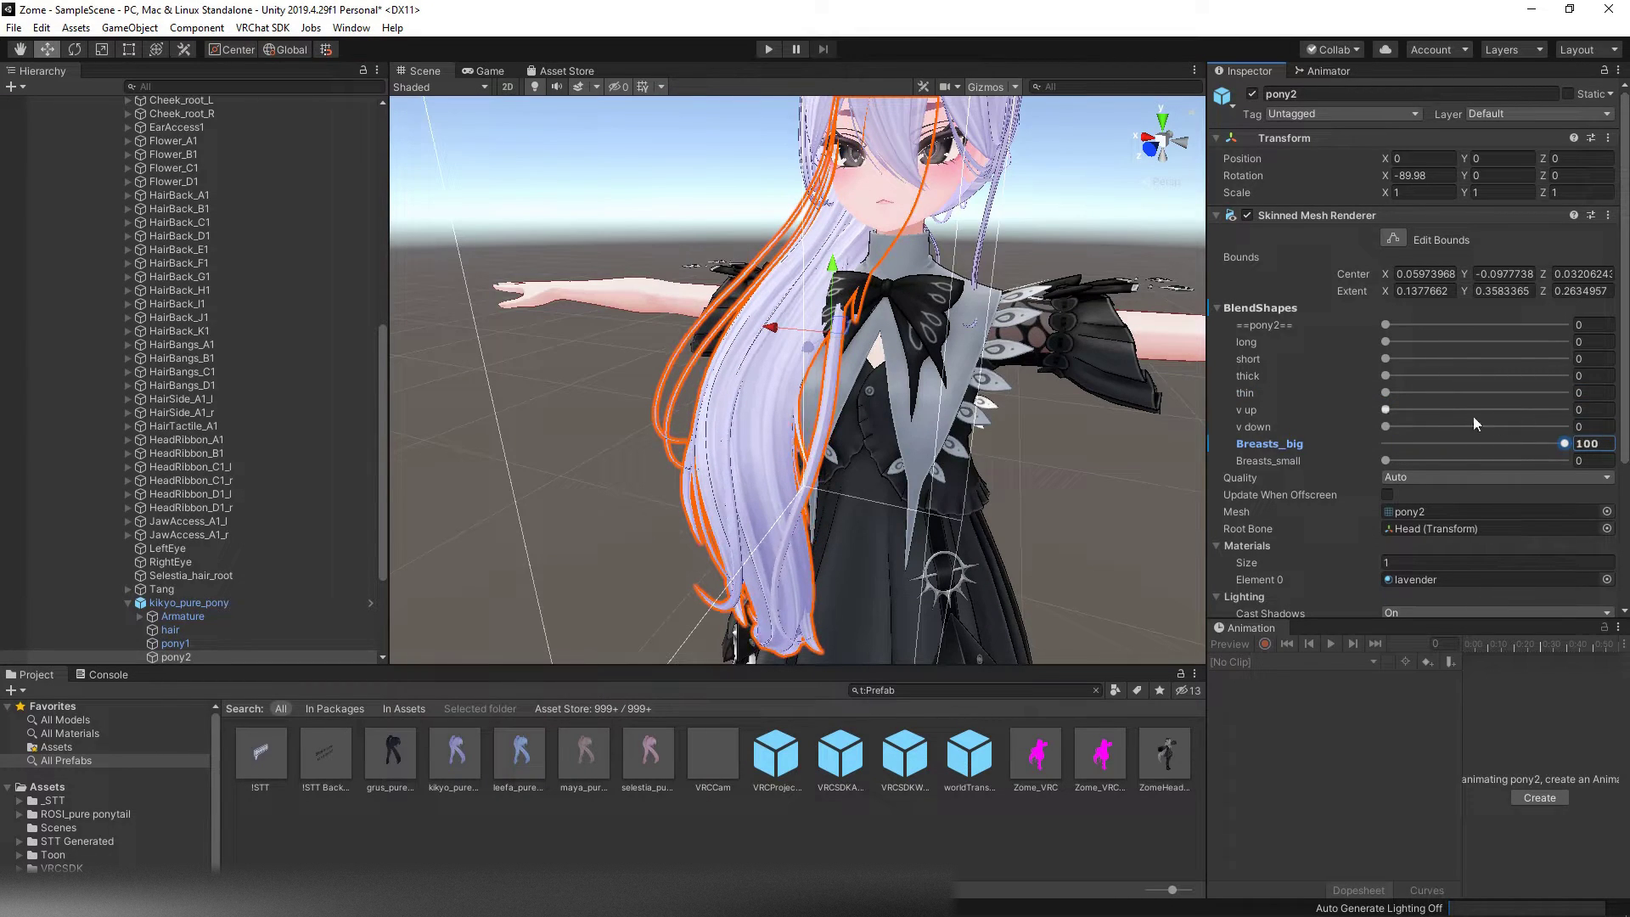
{"action": "key", "text": "ctrl+z"}
{"action": "left_click_drag", "start_coordinate": [1385, 460], "coordinate": [1578, 467]}
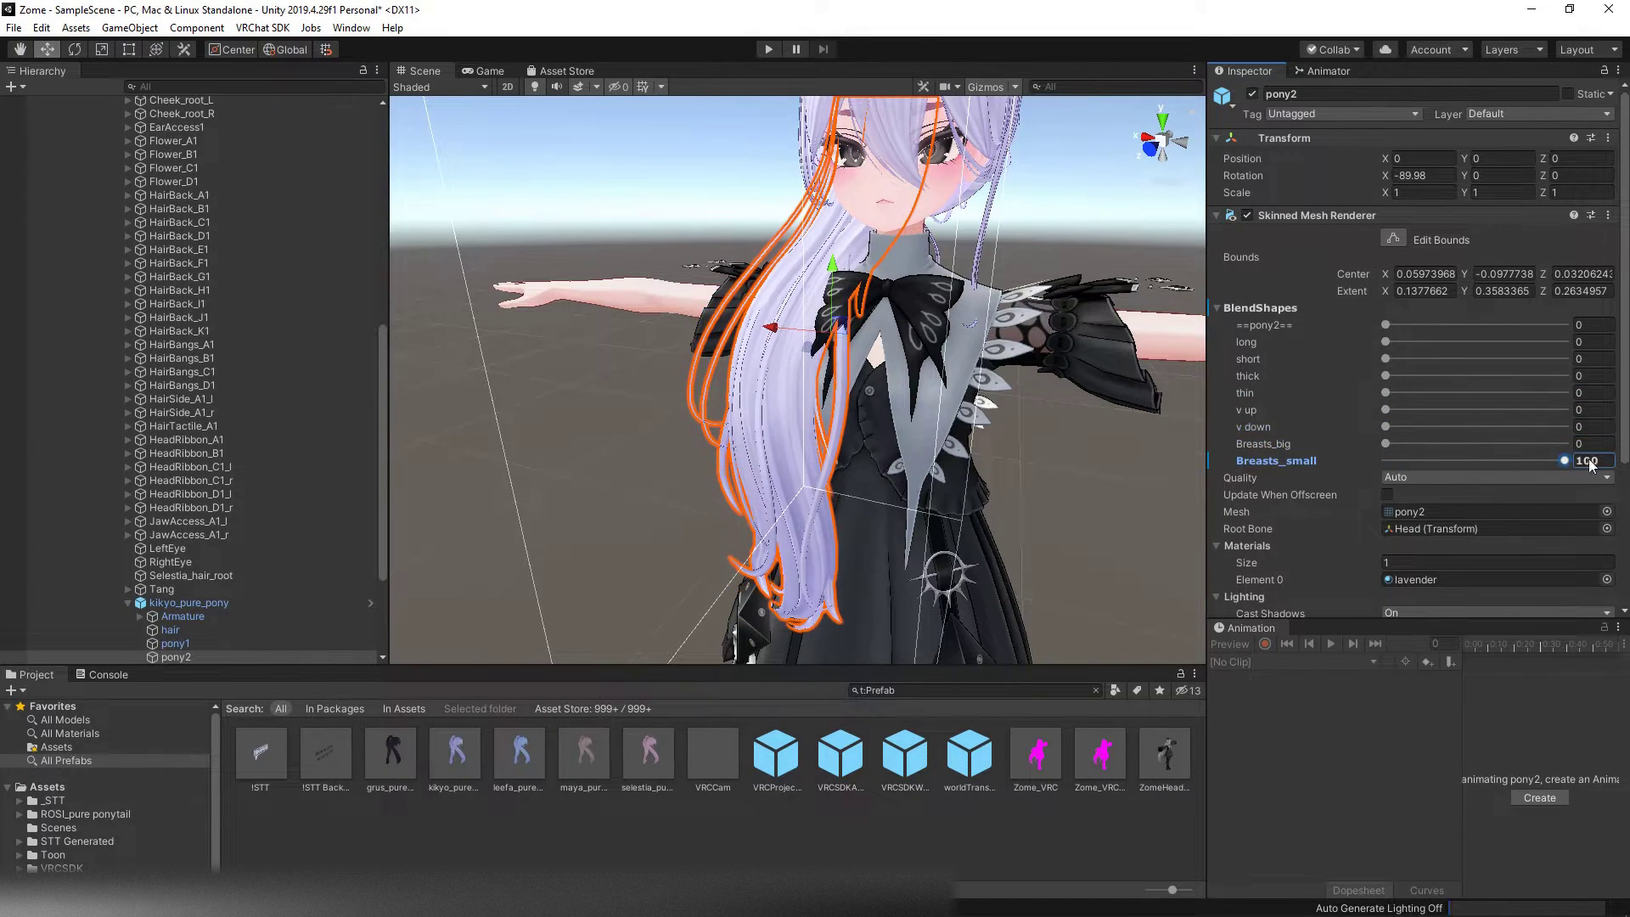
Step: Undo pony2's last blend shape change and select the hair mesh inside kikyo_pure_pony to show its blend shapes
{"action": "key", "text": "ctrl+z"}
{"action": "middle_click_drag", "start_coordinate": [706, 561], "coordinate": [793, 448]}
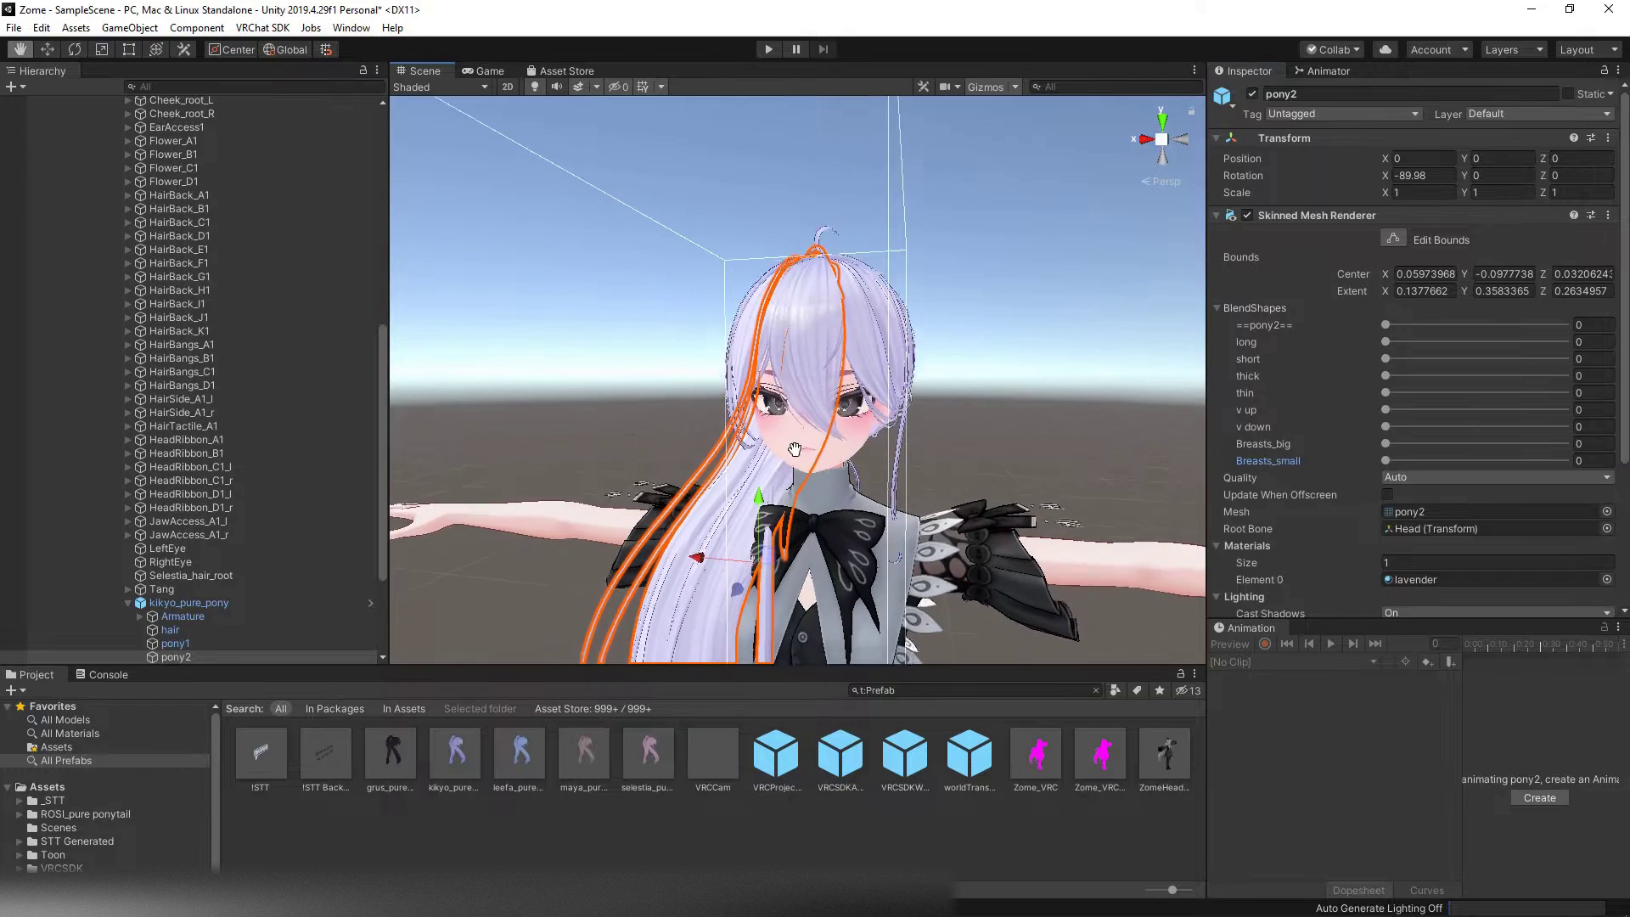
{"action": "left_click", "coordinate": [857, 356]}
{"action": "scroll", "coordinate": [1307, 336], "scroll_direction": "down", "scroll_amount": 5}
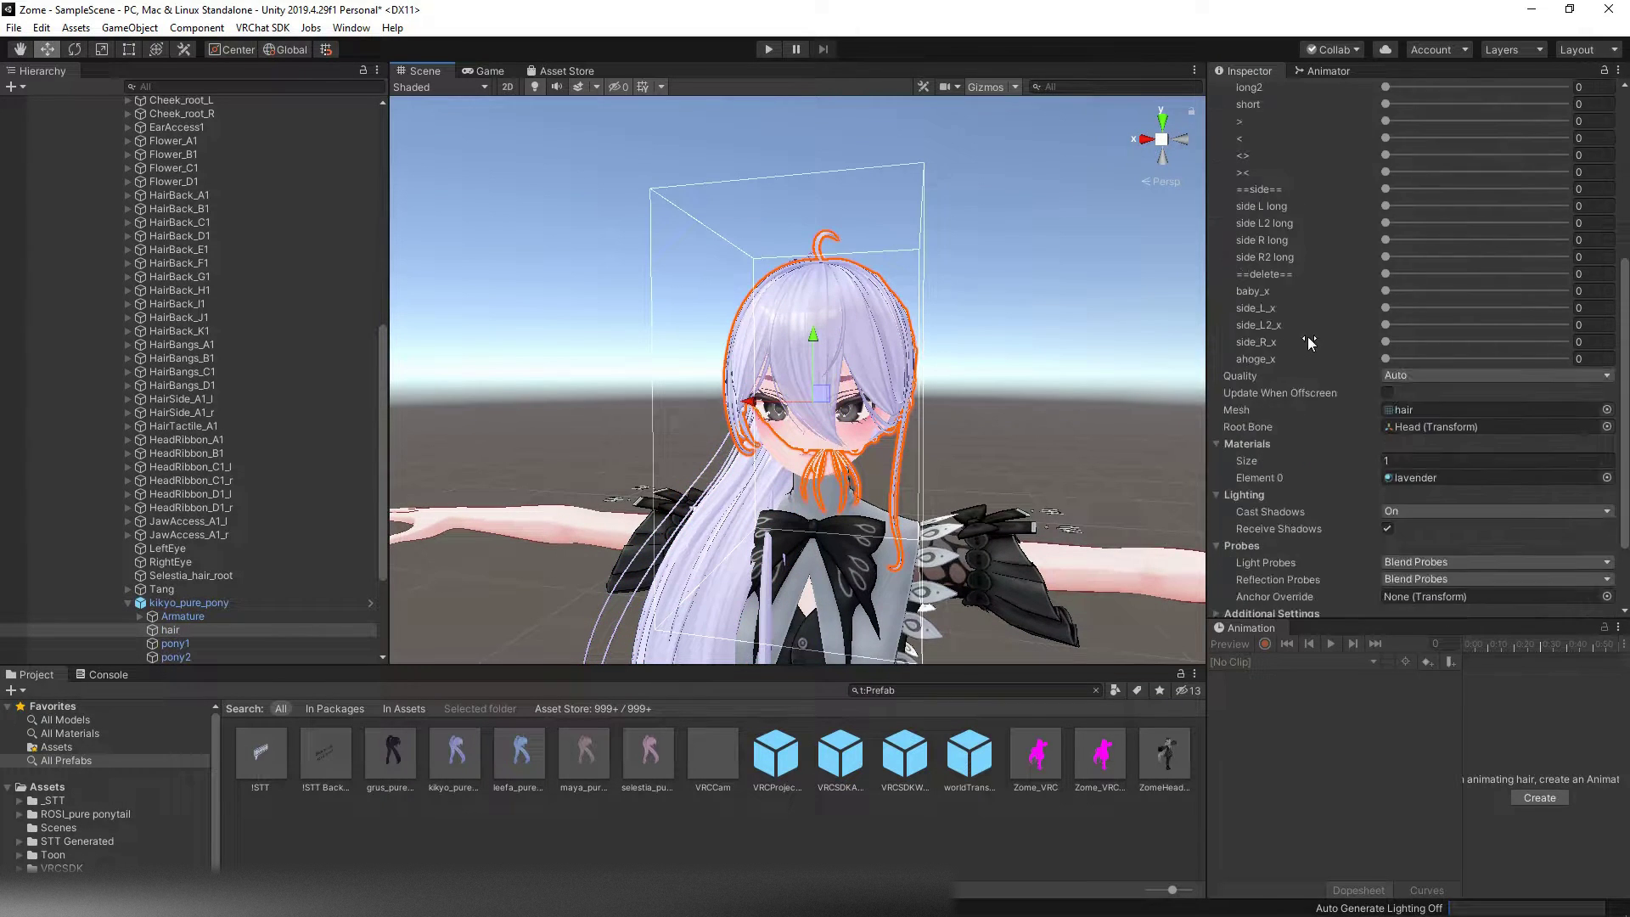
Step: Try the side_L_x blend shape at its maximum and long2 at 100 on the hair mesh, undoing each change
{"action": "left_click_drag", "start_coordinate": [1386, 305], "coordinate": [1570, 303]}
{"action": "key", "text": "ctrl+z"}
{"action": "scroll", "coordinate": [1417, 324], "scroll_direction": "up", "scroll_amount": 5}
{"action": "left_click_drag", "start_coordinate": [1418, 325], "coordinate": [1445, 323]}
{"action": "key", "text": "ctrl+z"}
{"action": "left_click_drag", "start_coordinate": [1385, 257], "coordinate": [1570, 240]}
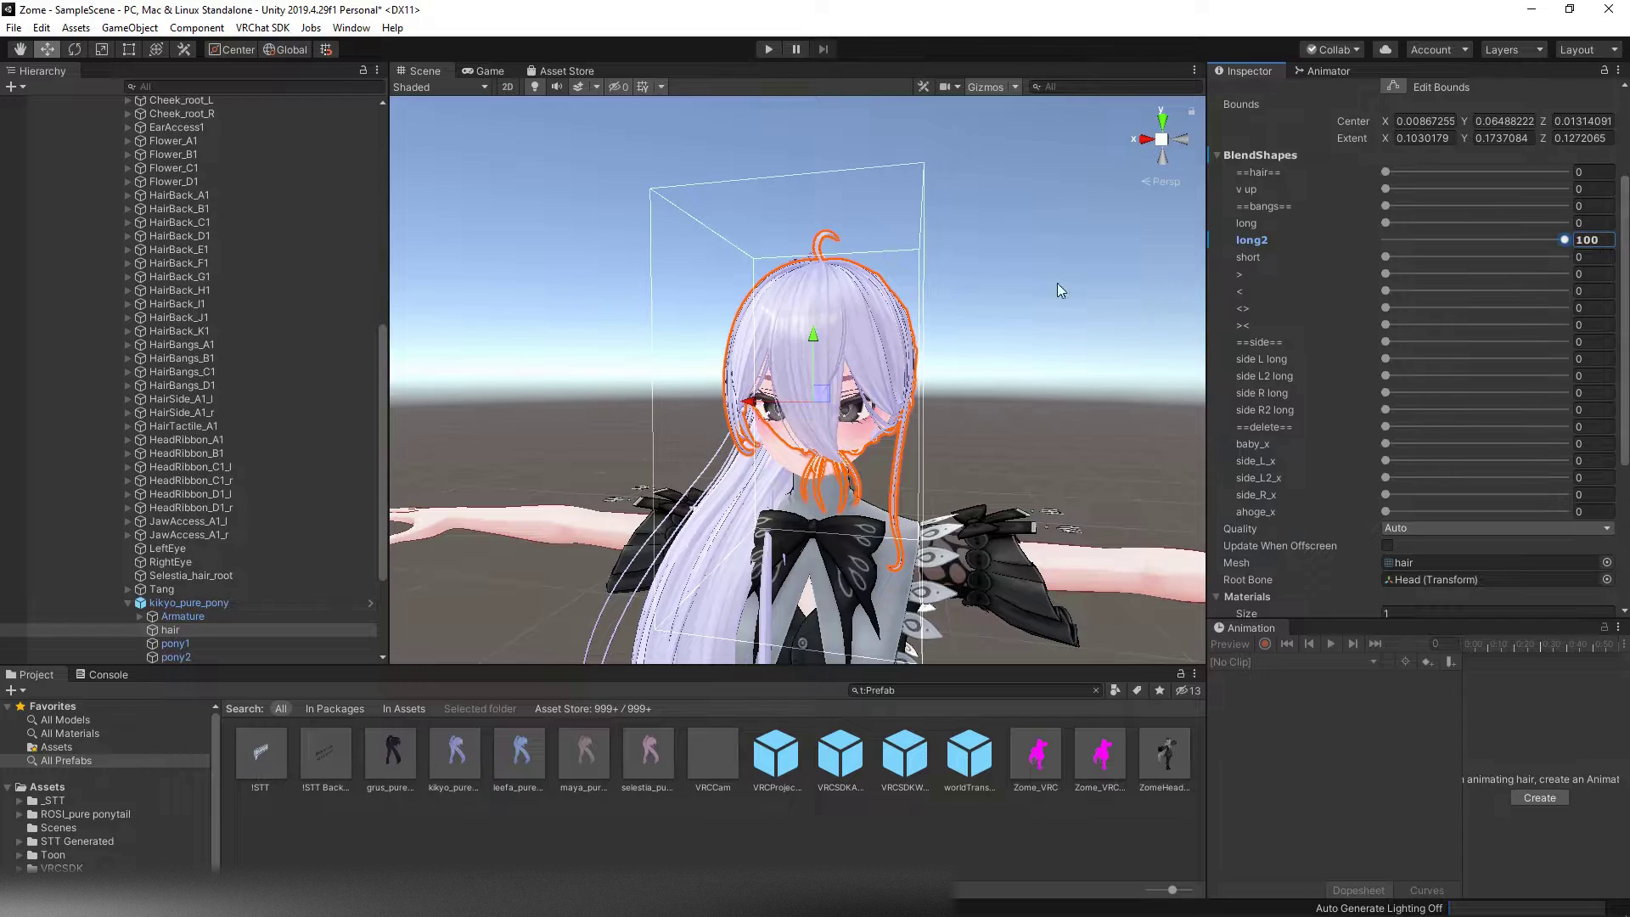
{"action": "key", "text": "ctrl+z"}
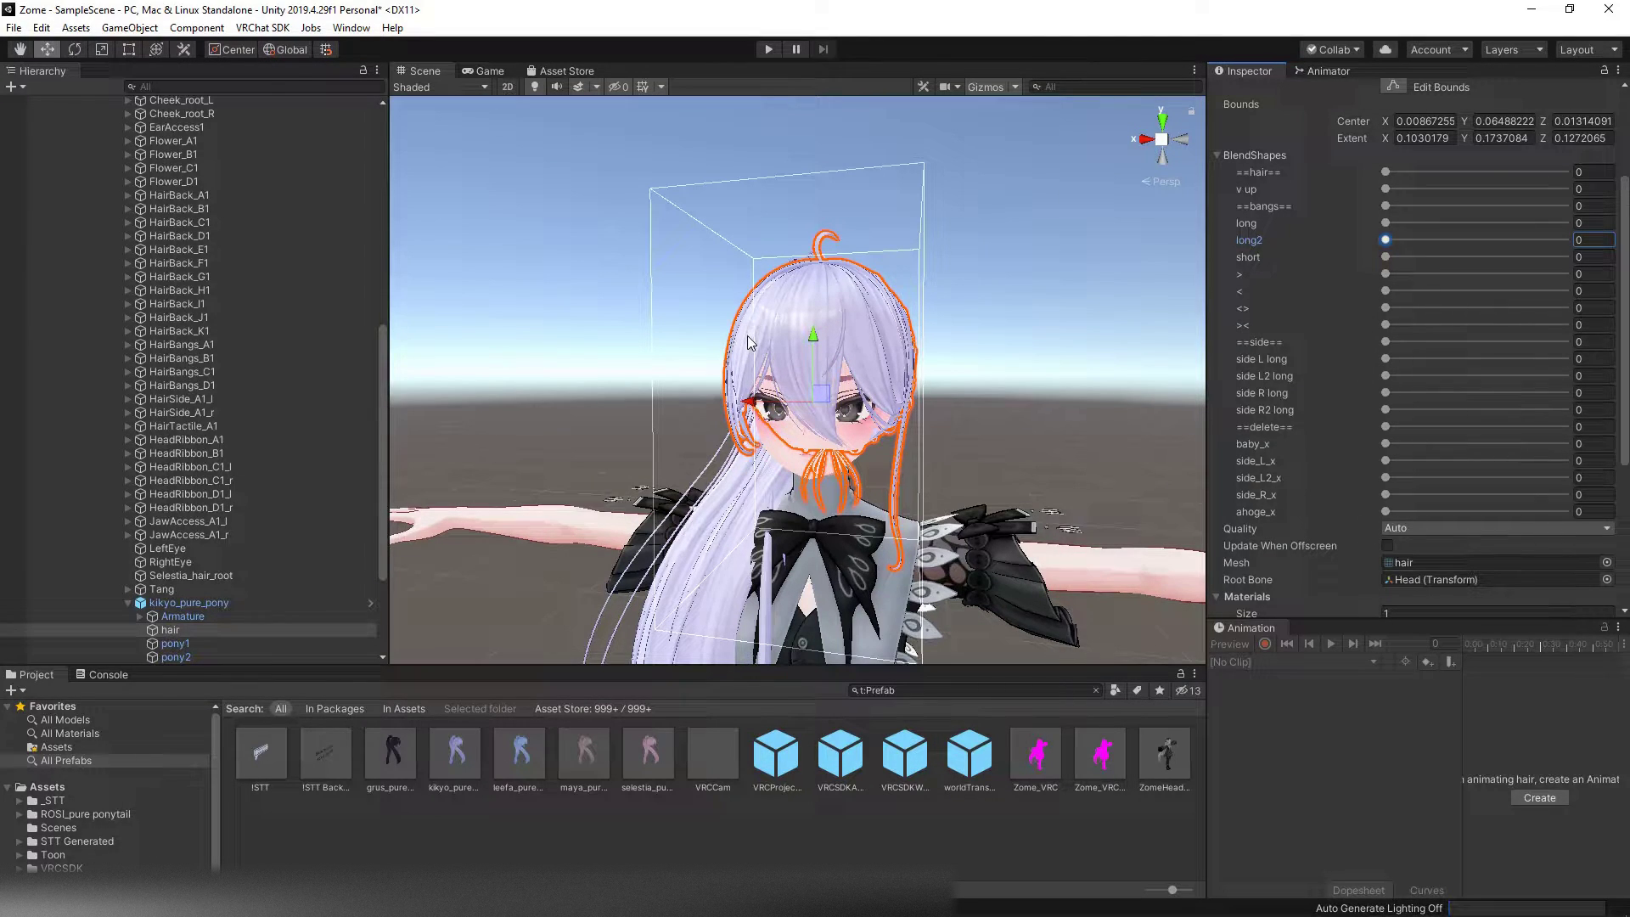
Step: Apply the black material from the ROSI_pure ponytail material folder to the ponytail and the white material to the hair mesh
{"action": "left_click_drag", "start_coordinate": [622, 364], "coordinate": [563, 560], "text": "alt"}
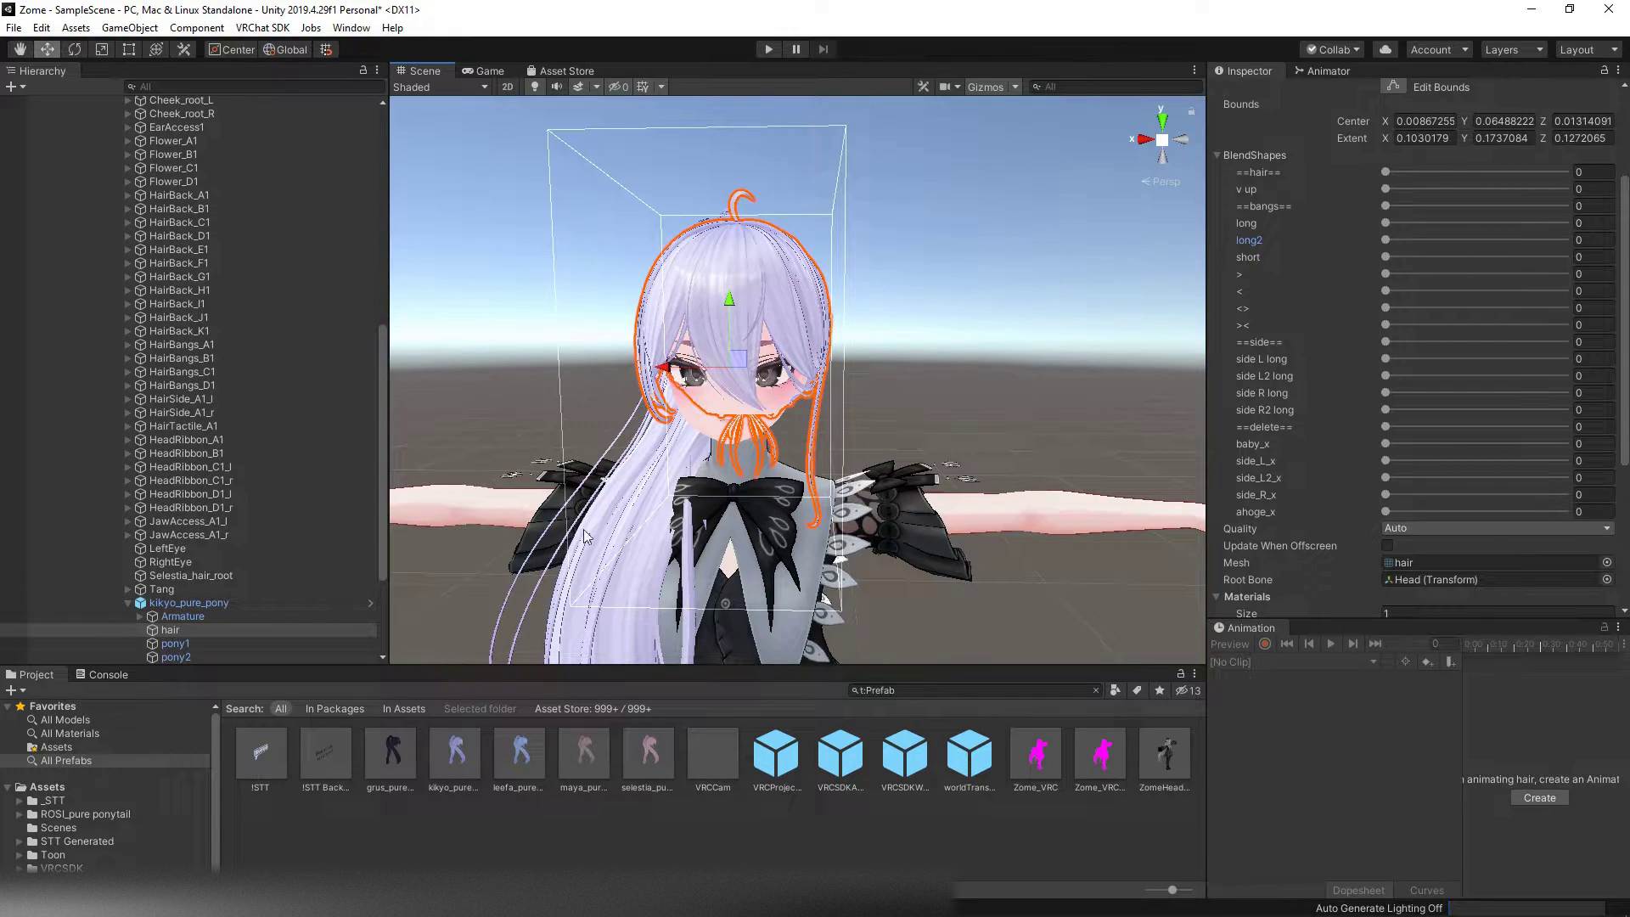
{"action": "scroll", "coordinate": [563, 560], "scroll_direction": "up", "scroll_amount": 2}
{"action": "left_click", "coordinate": [88, 815]}
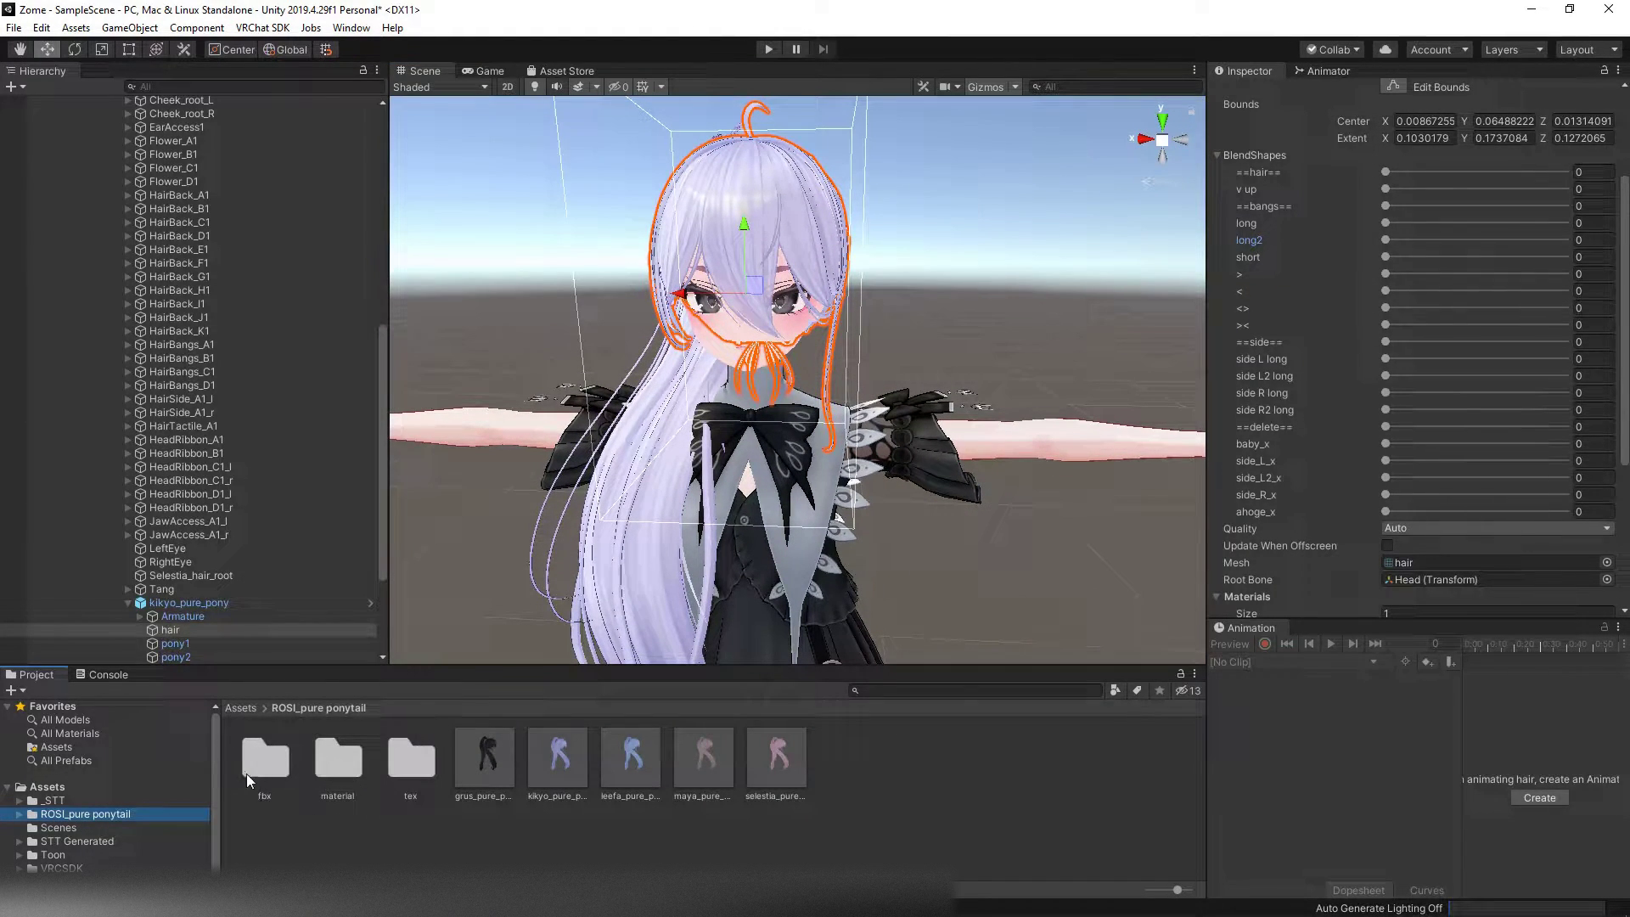
{"action": "double_click", "coordinate": [338, 760]}
{"action": "left_click_drag", "start_coordinate": [340, 758], "coordinate": [731, 333]}
{"action": "left_click_drag", "start_coordinate": [630, 758], "coordinate": [836, 310]}
{"action": "left_click_drag", "start_coordinate": [929, 374], "coordinate": [1019, 429], "text": "alt"}
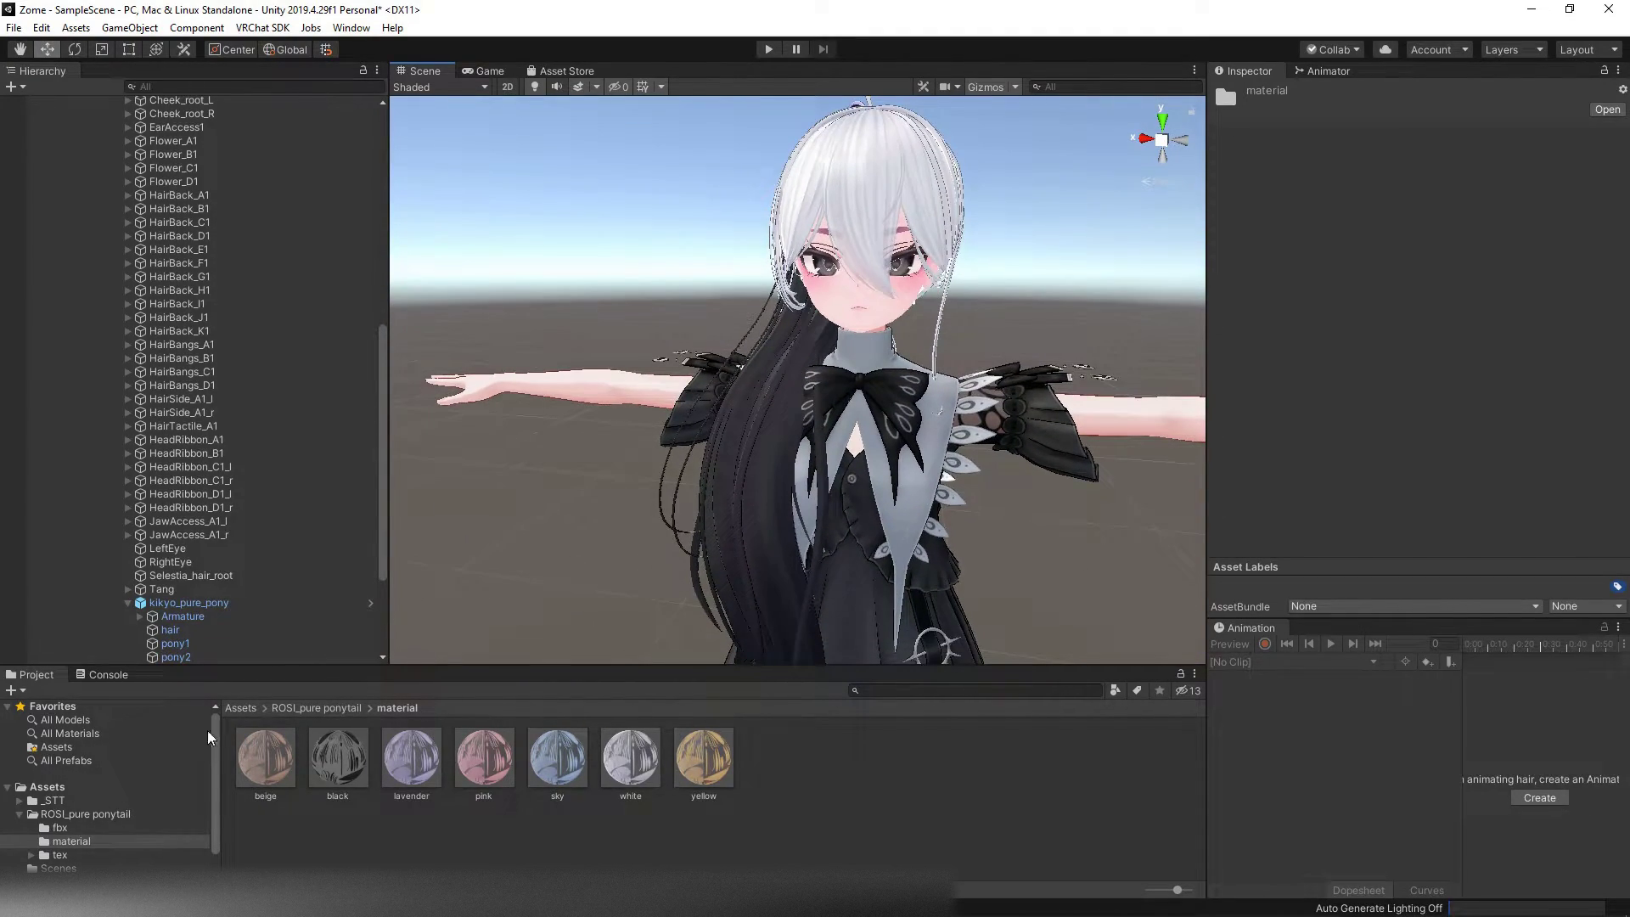
{"action": "left_click", "coordinate": [70, 859]}
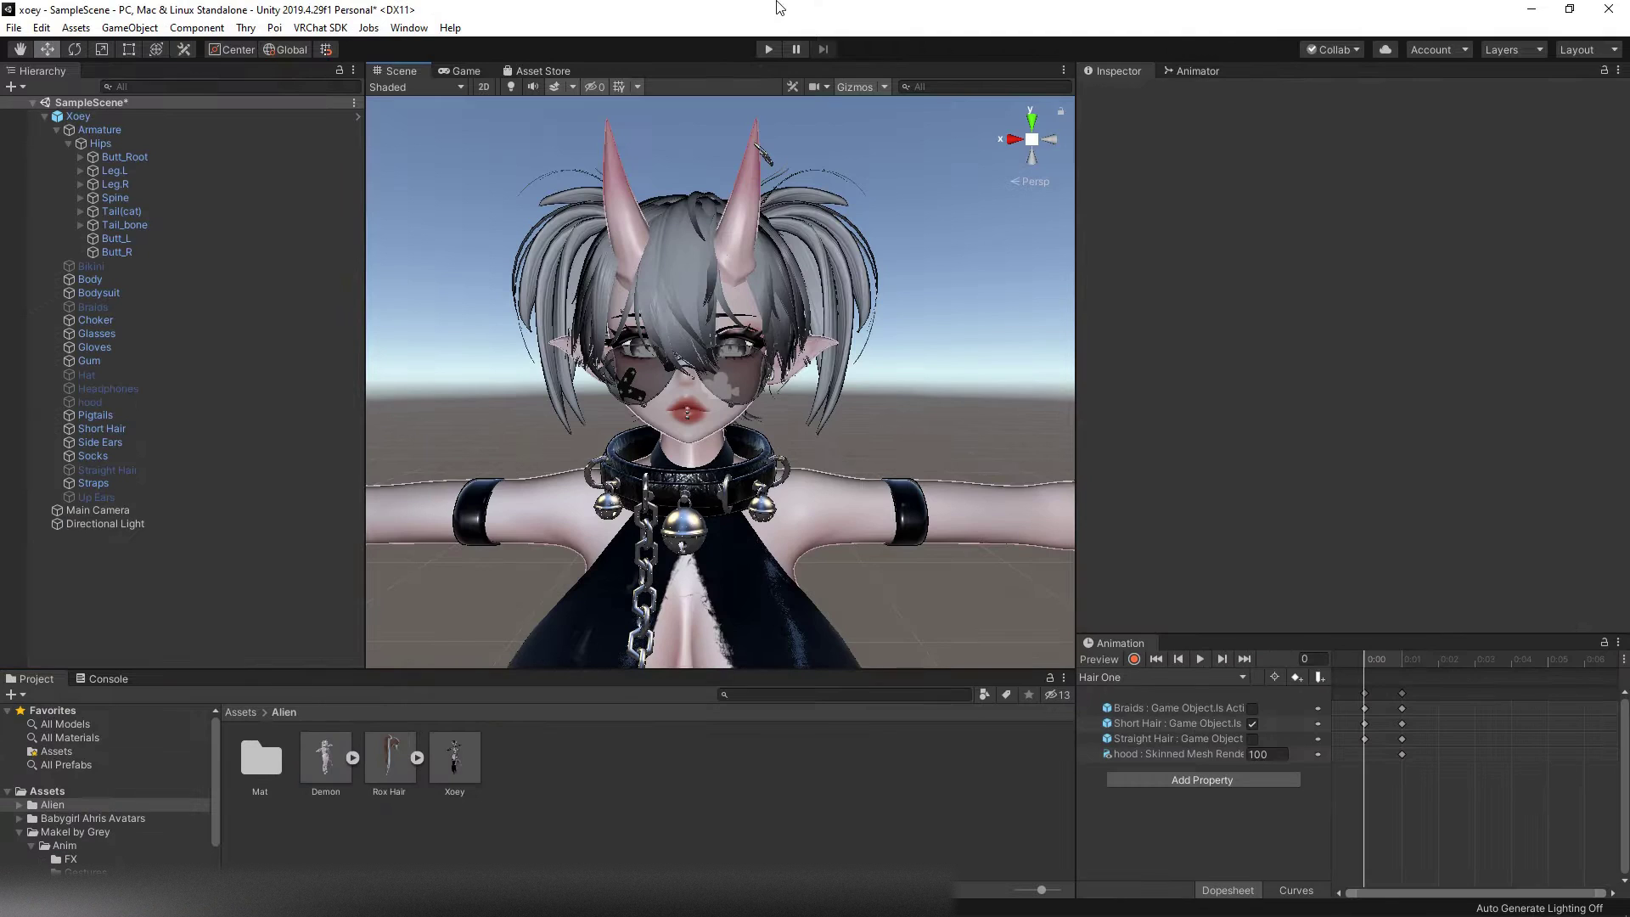
Step: Try to delete the Short Hair mesh from the Xoey prefab instance
{"action": "right_click_drag", "start_coordinate": [793, 229], "coordinate": [762, 260]}
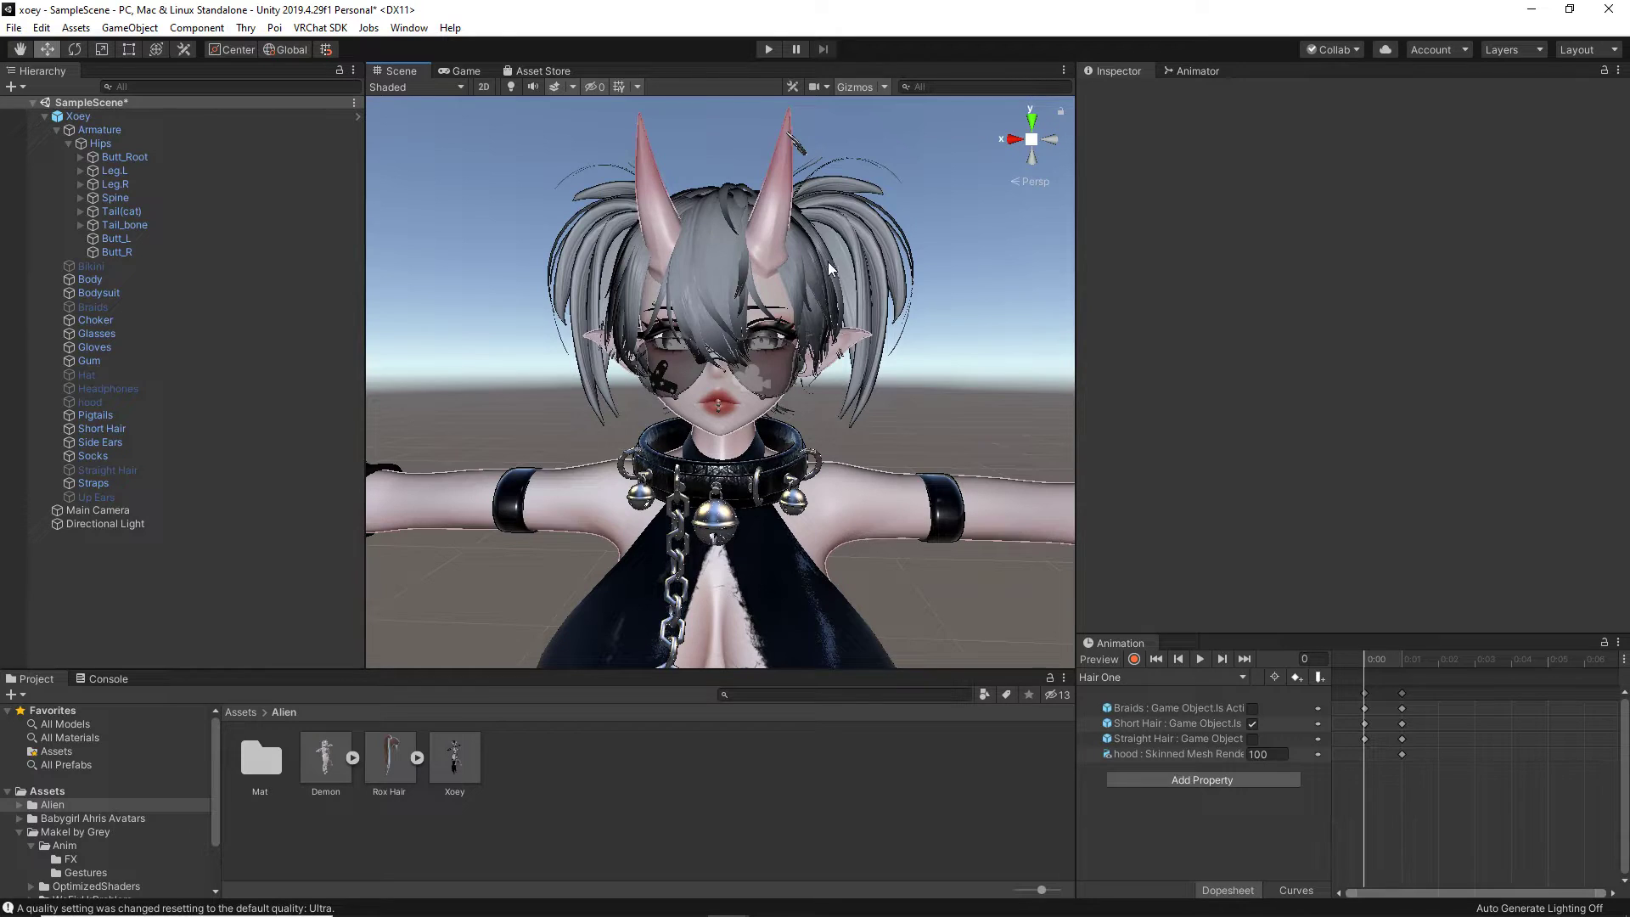
{"action": "left_click", "coordinate": [822, 274]}
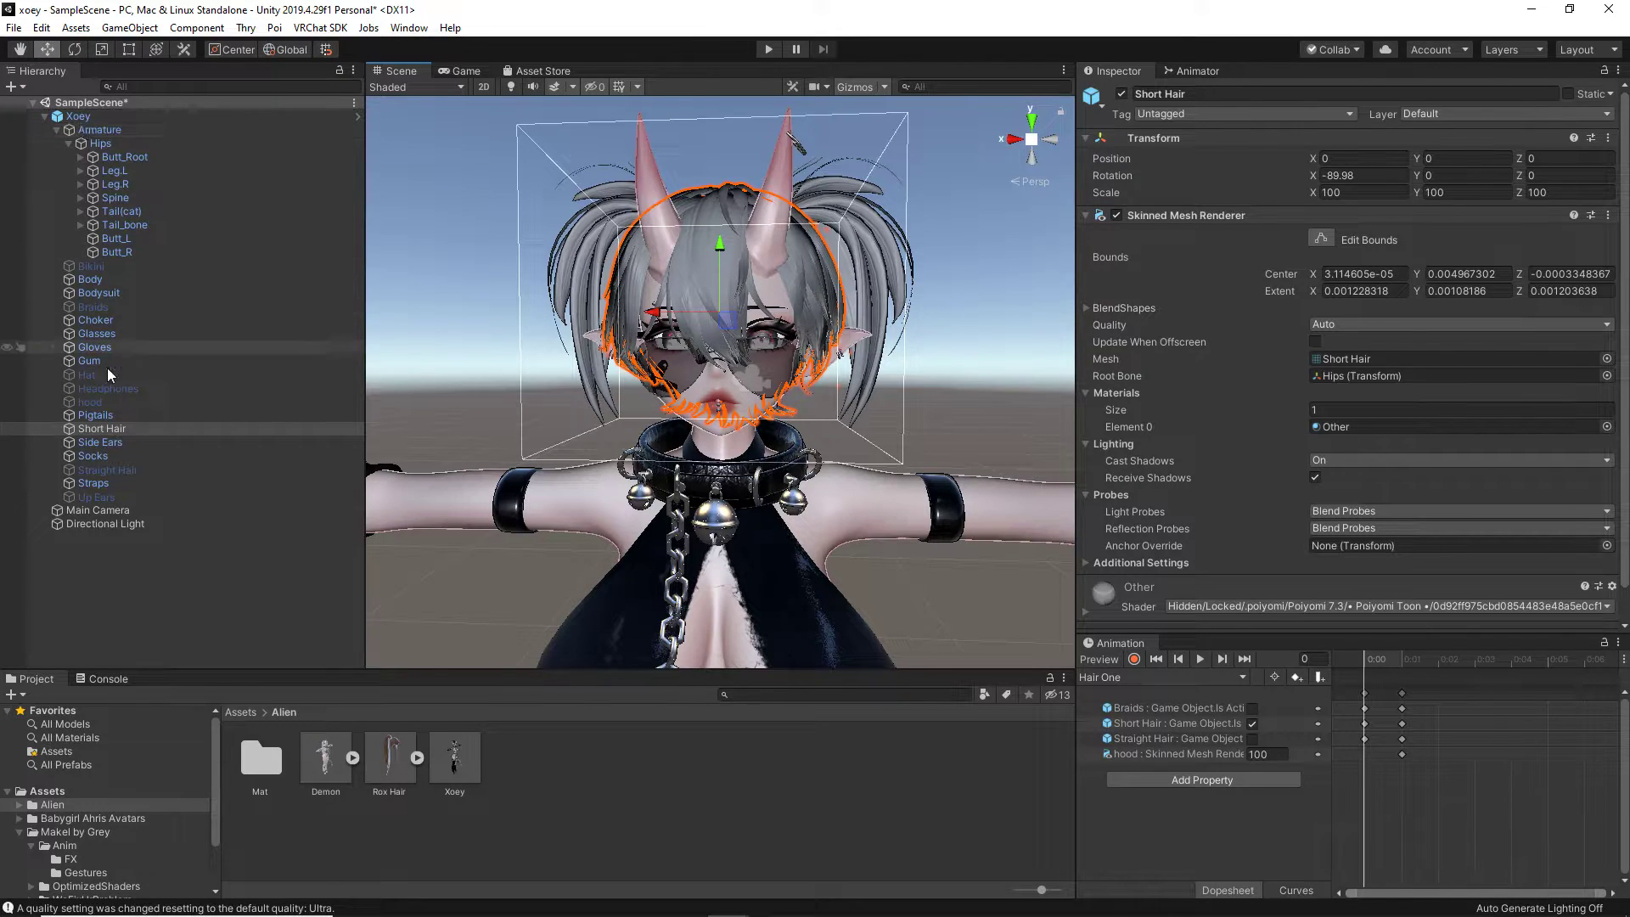
{"action": "right_click", "coordinate": [88, 429]}
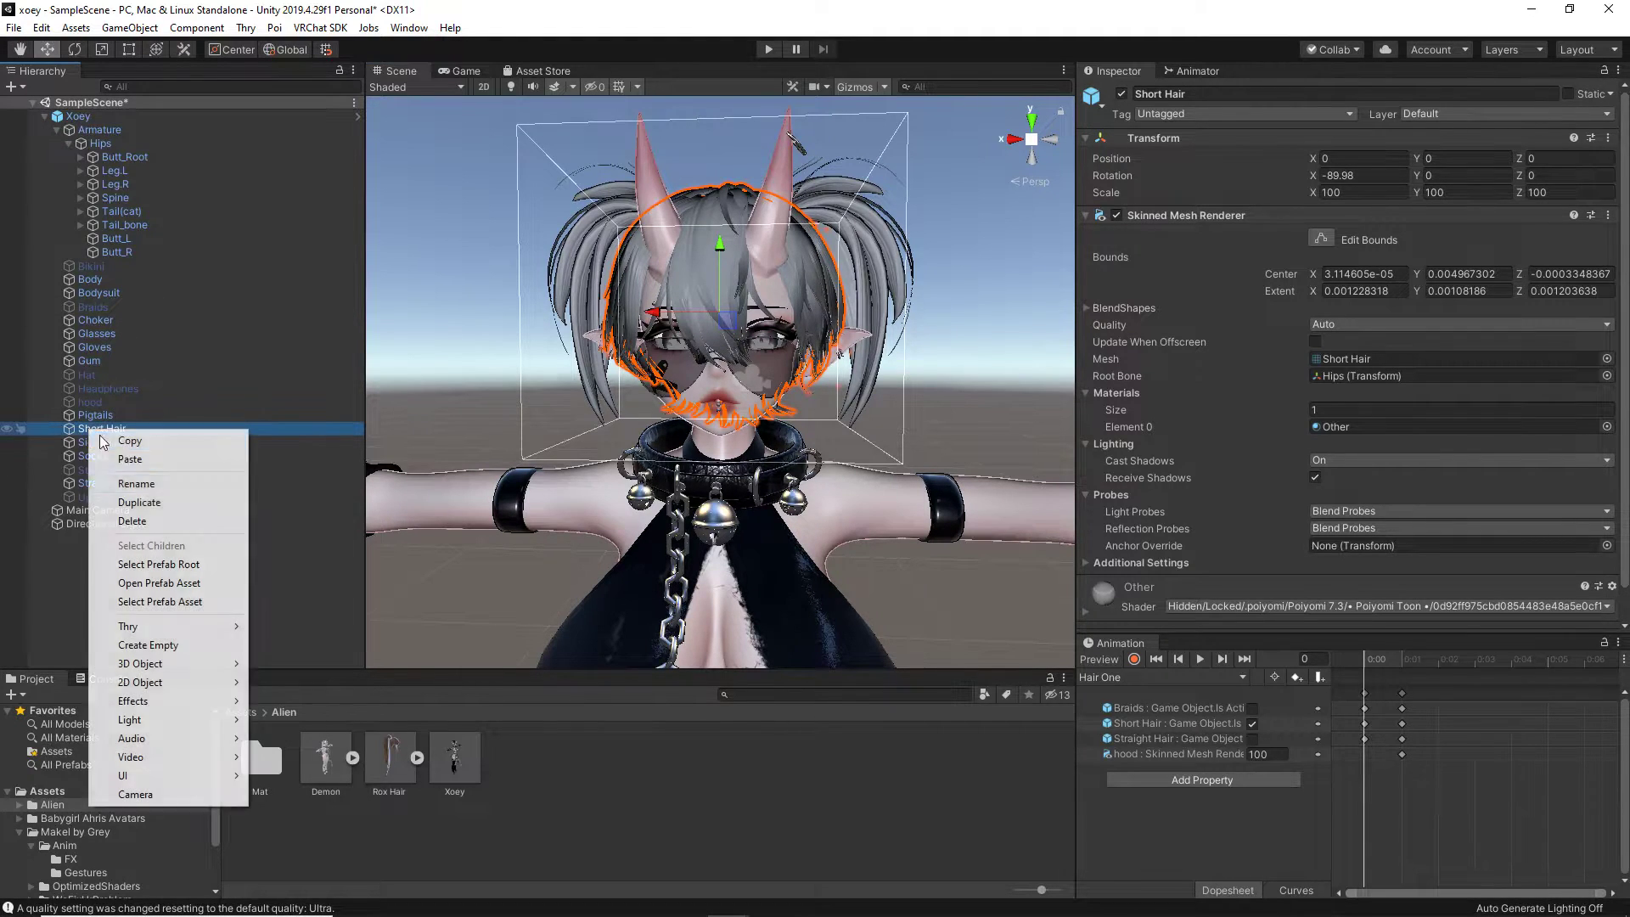
{"action": "left_click", "coordinate": [132, 521]}
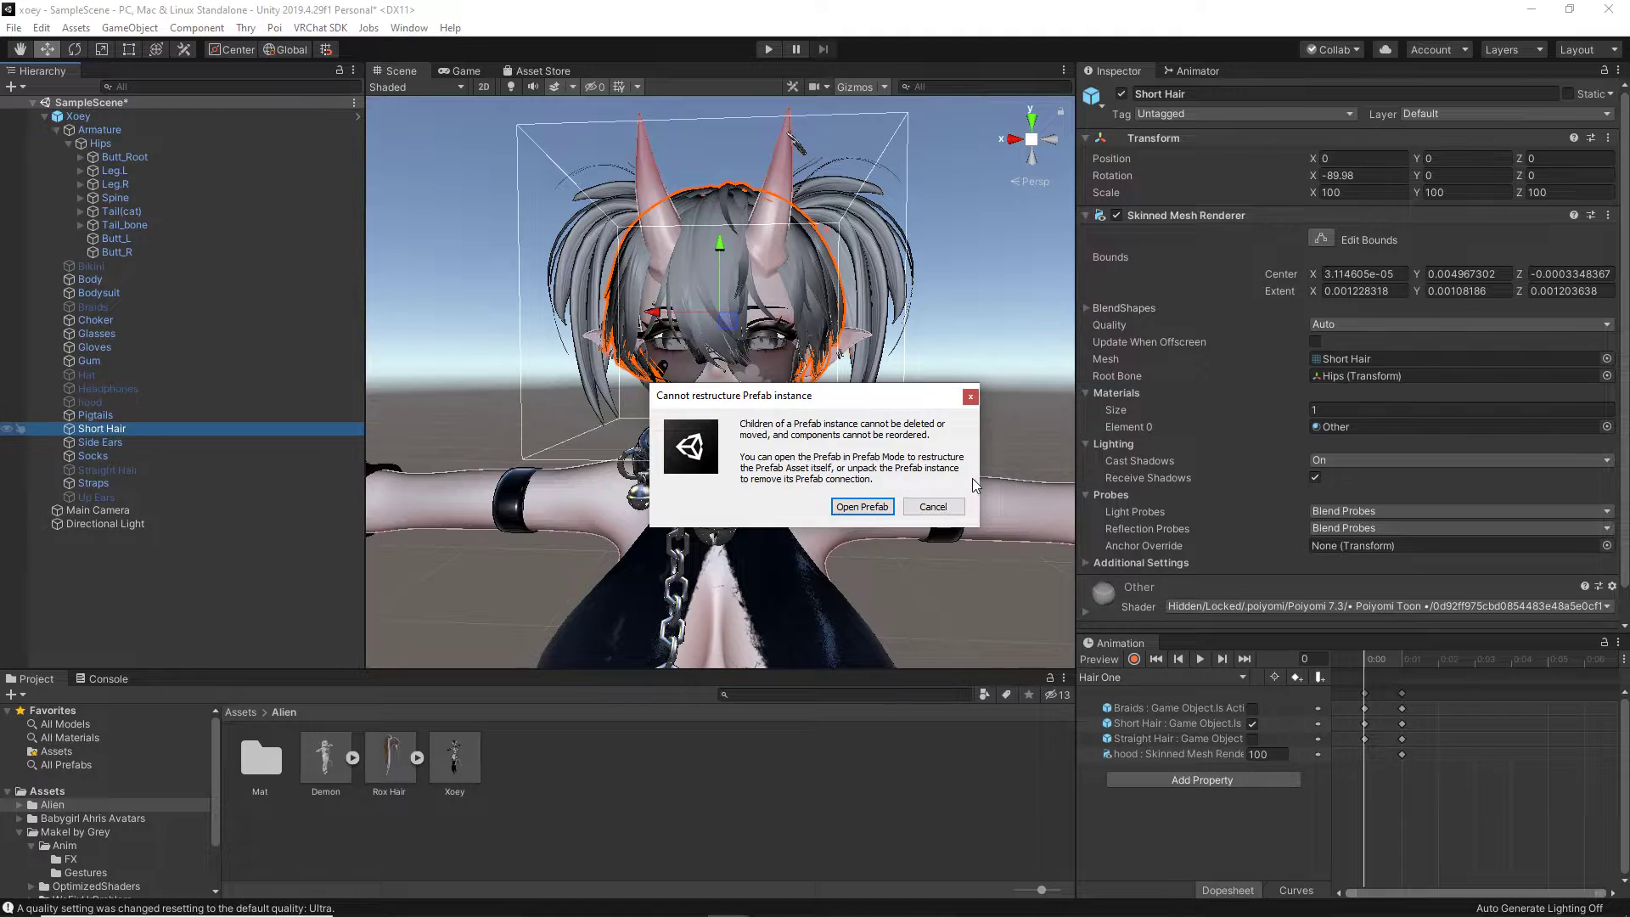
{"action": "left_click", "coordinate": [970, 397]}
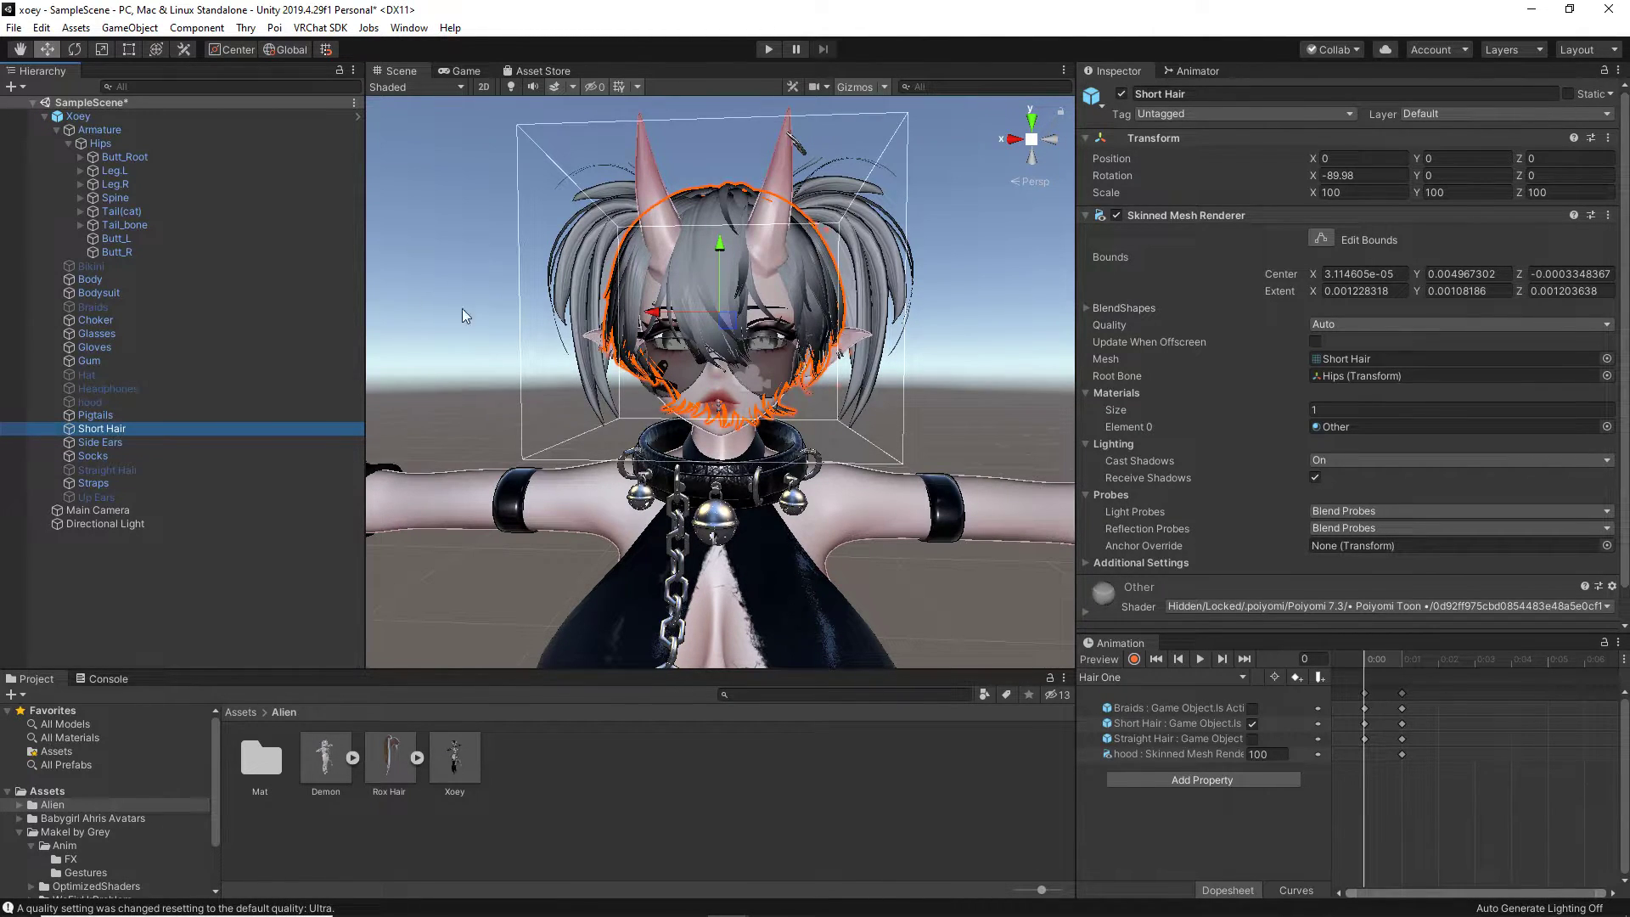
Step: Unpack the Xoey prefab instance and clear the selection
{"action": "left_click", "coordinate": [114, 121]}
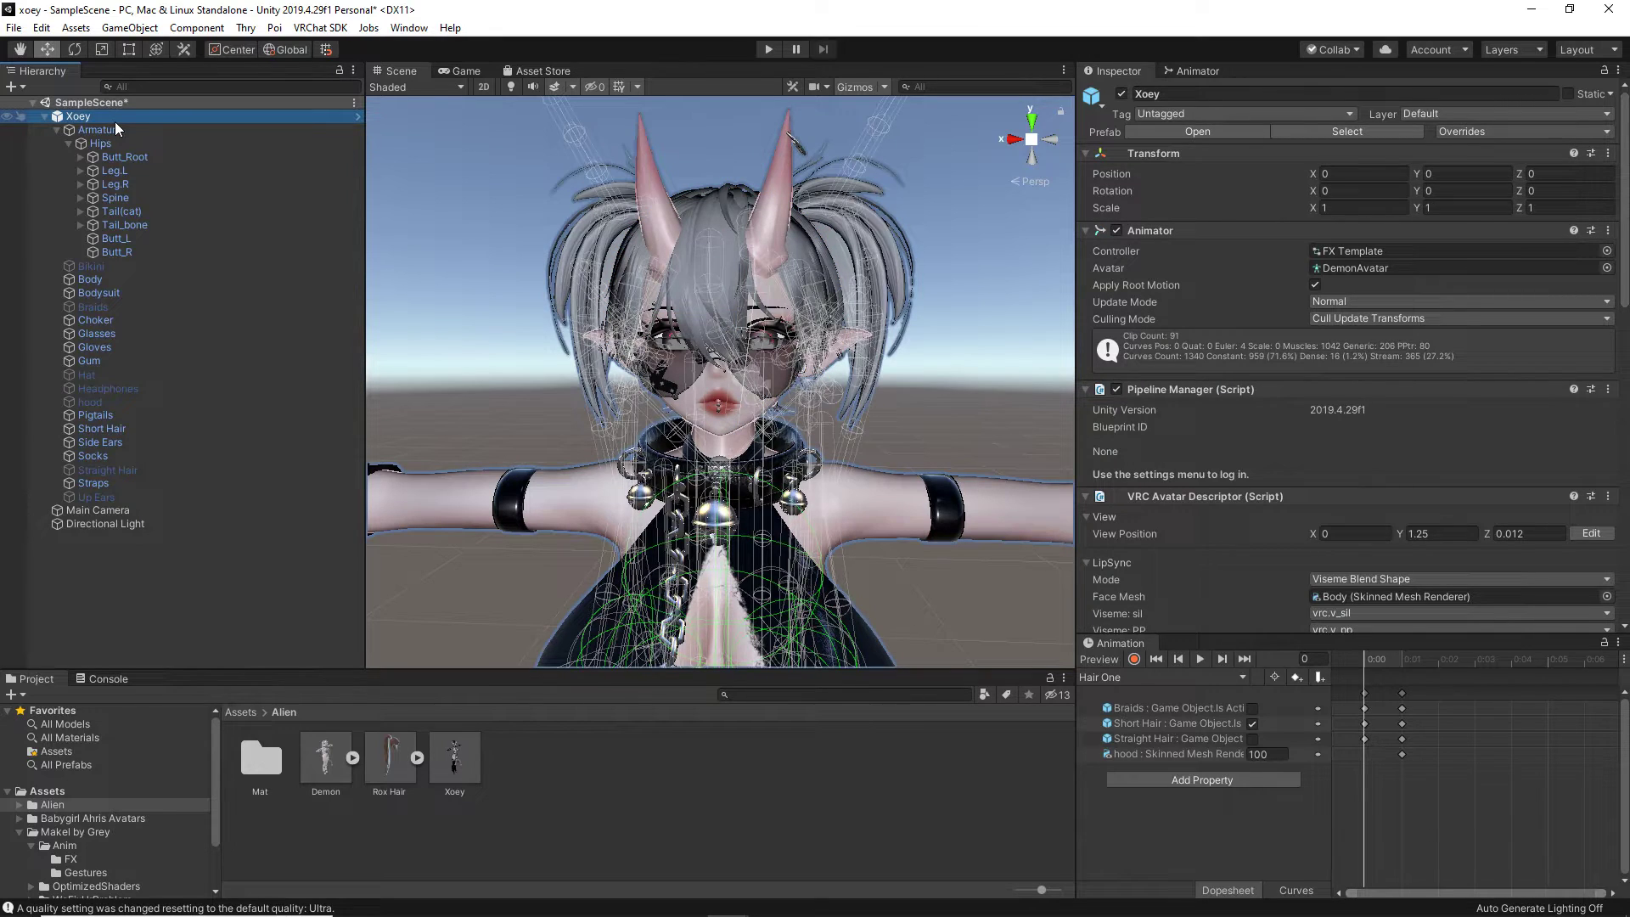
{"action": "right_click", "coordinate": [114, 121]}
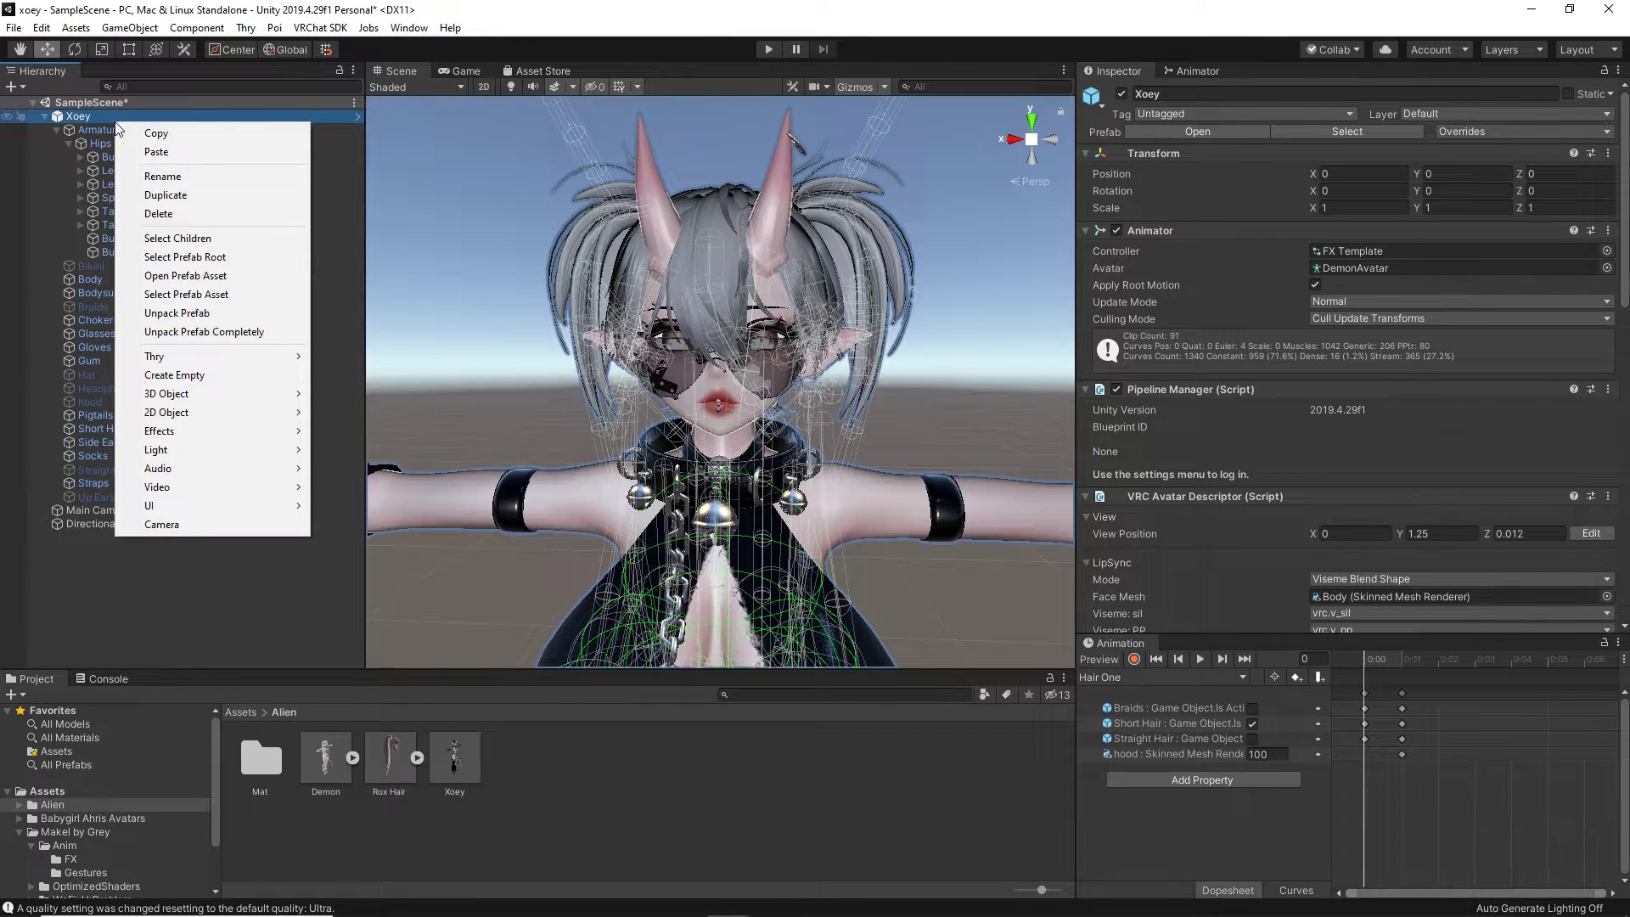
{"action": "left_click", "coordinate": [204, 314]}
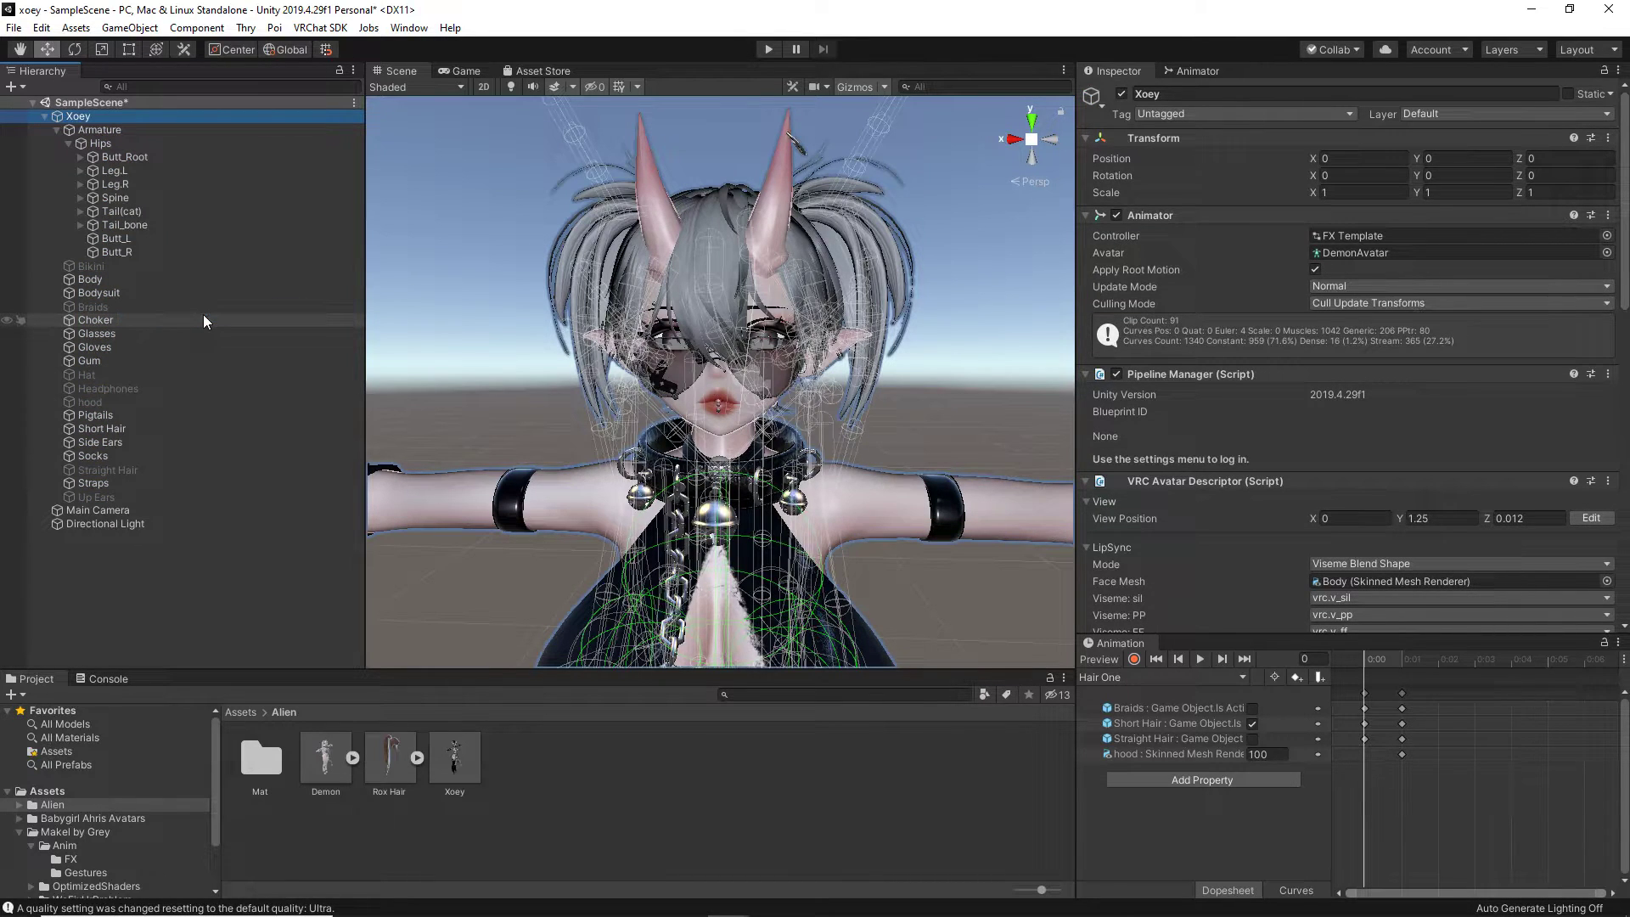
{"action": "left_click", "coordinate": [59, 577]}
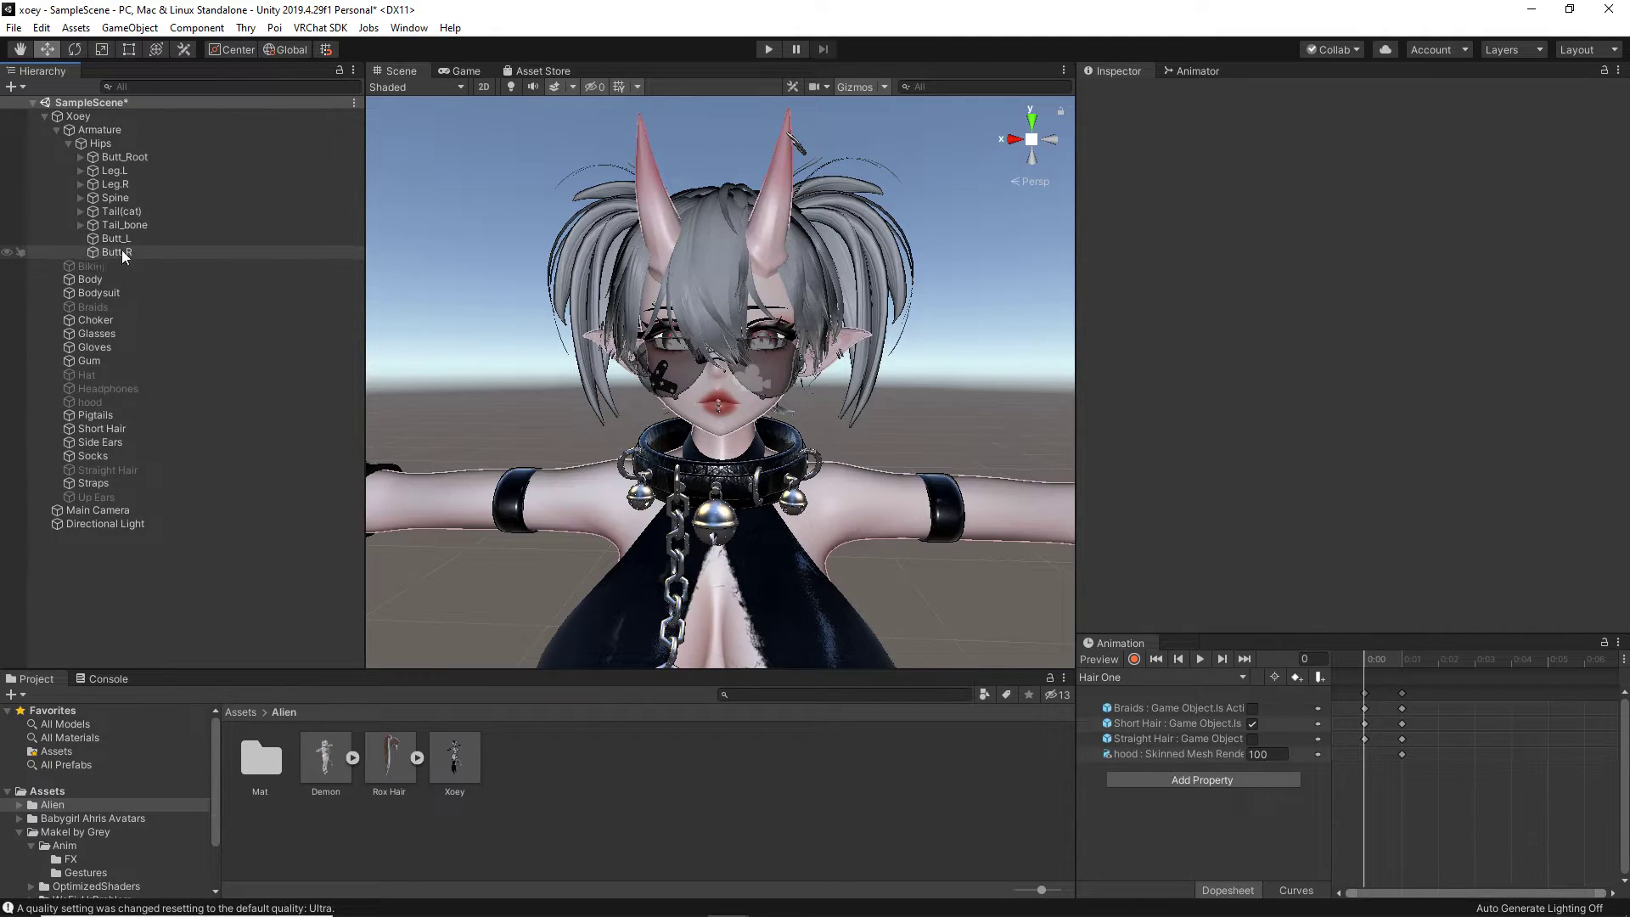
Step: Delete the Short Hair and Pigtails meshes from the Xoey avatar
{"action": "left_click", "coordinate": [829, 280]}
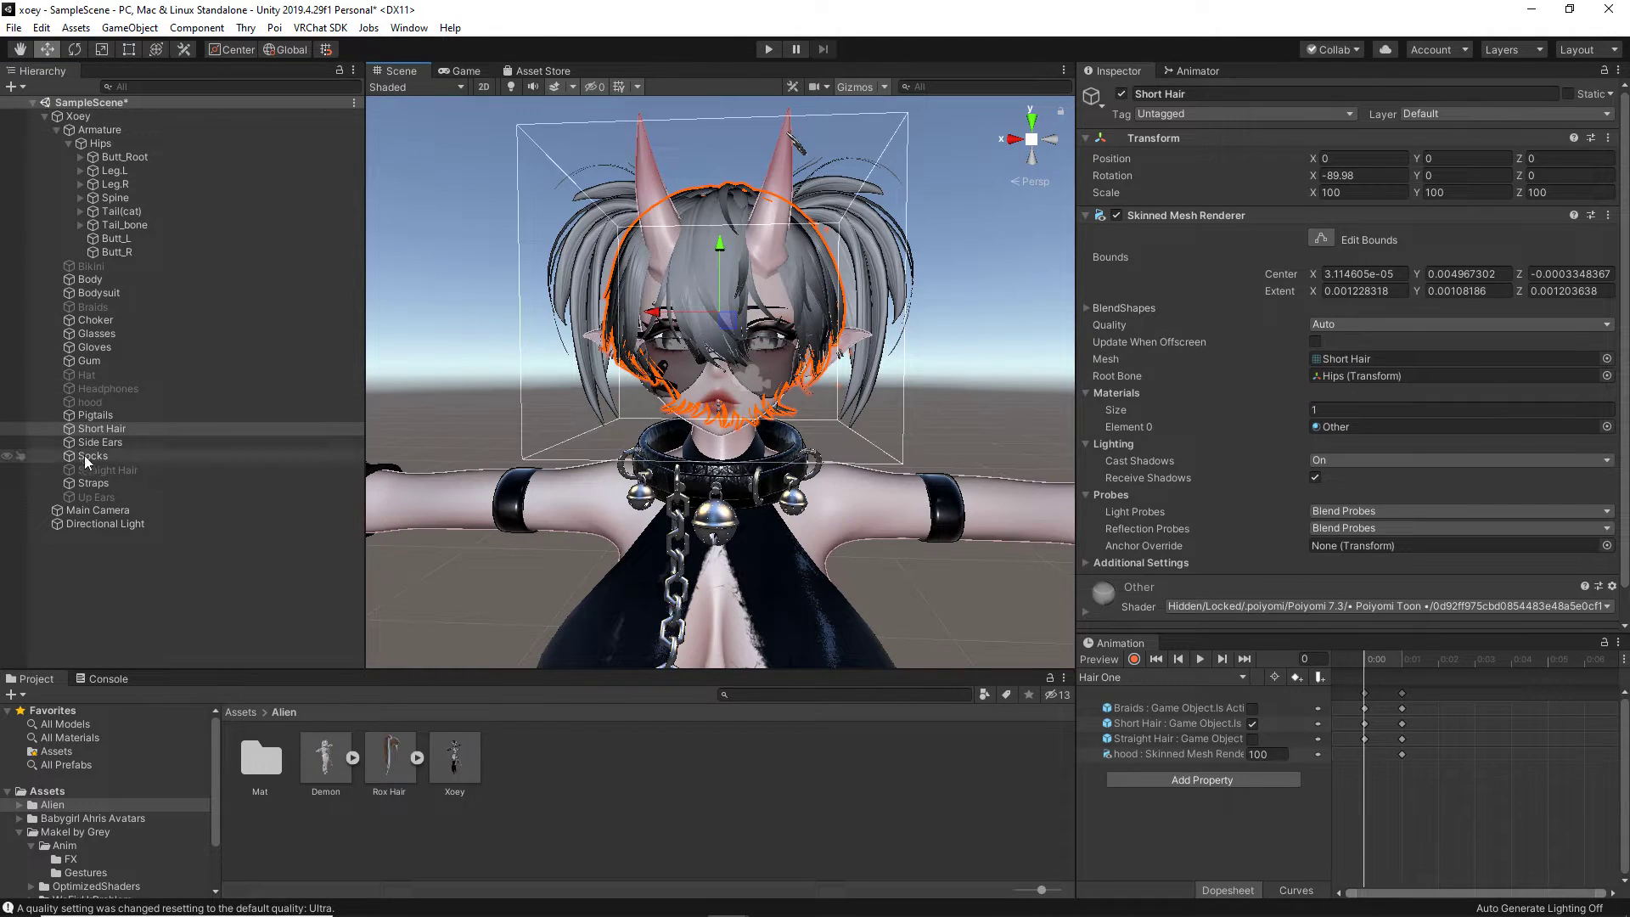
{"action": "right_click", "coordinate": [77, 427]}
{"action": "left_click", "coordinate": [126, 515]}
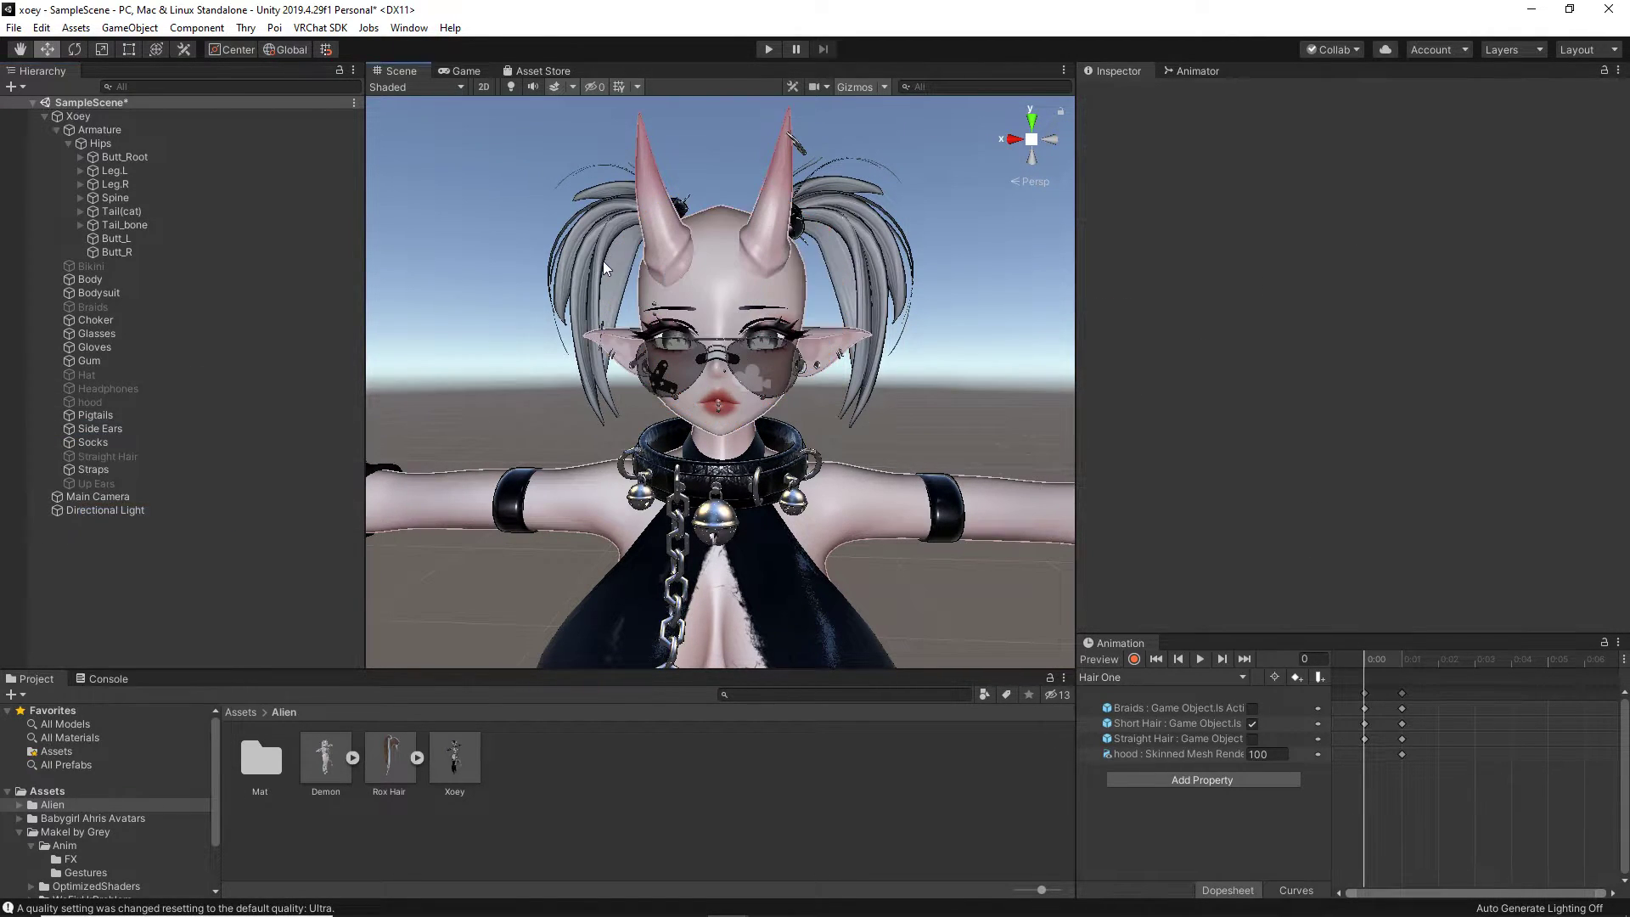
{"action": "left_click", "coordinate": [602, 261]}
{"action": "right_click", "coordinate": [109, 416]}
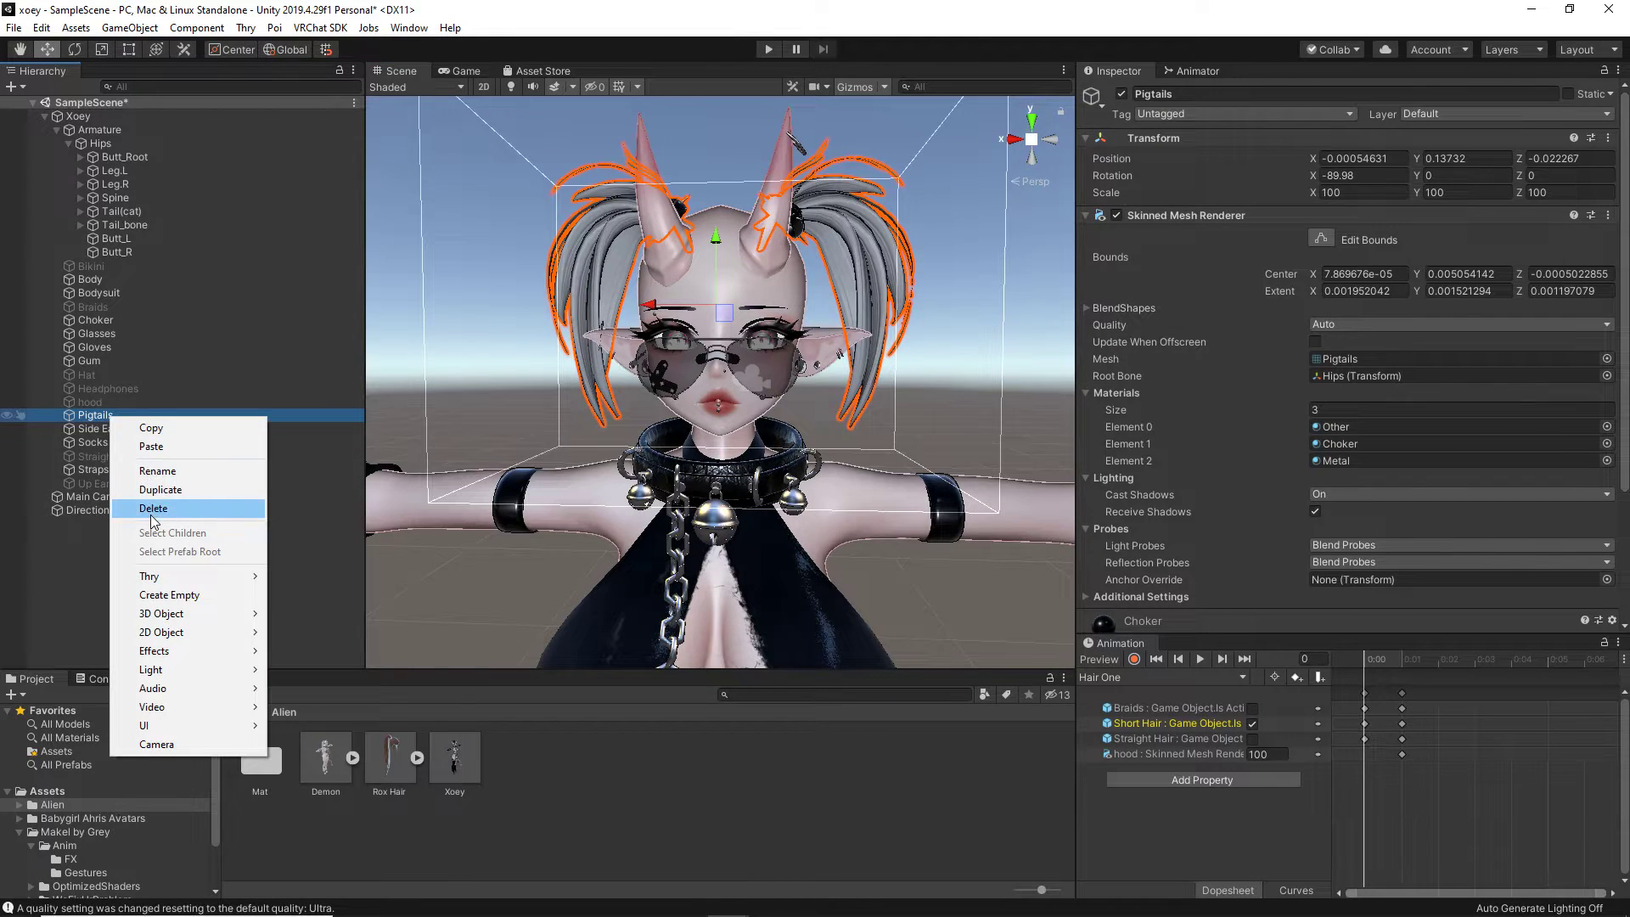
{"action": "left_click", "coordinate": [136, 504]}
Step: Remove the VRC Phys Bone component from FrontBangs, LeftBangs, RightBangs and TopFrontFluffies in the HairRoot under Xoey's Head bone
{"action": "left_click_drag", "start_coordinate": [557, 307], "coordinate": [551, 298], "text": "alt"}
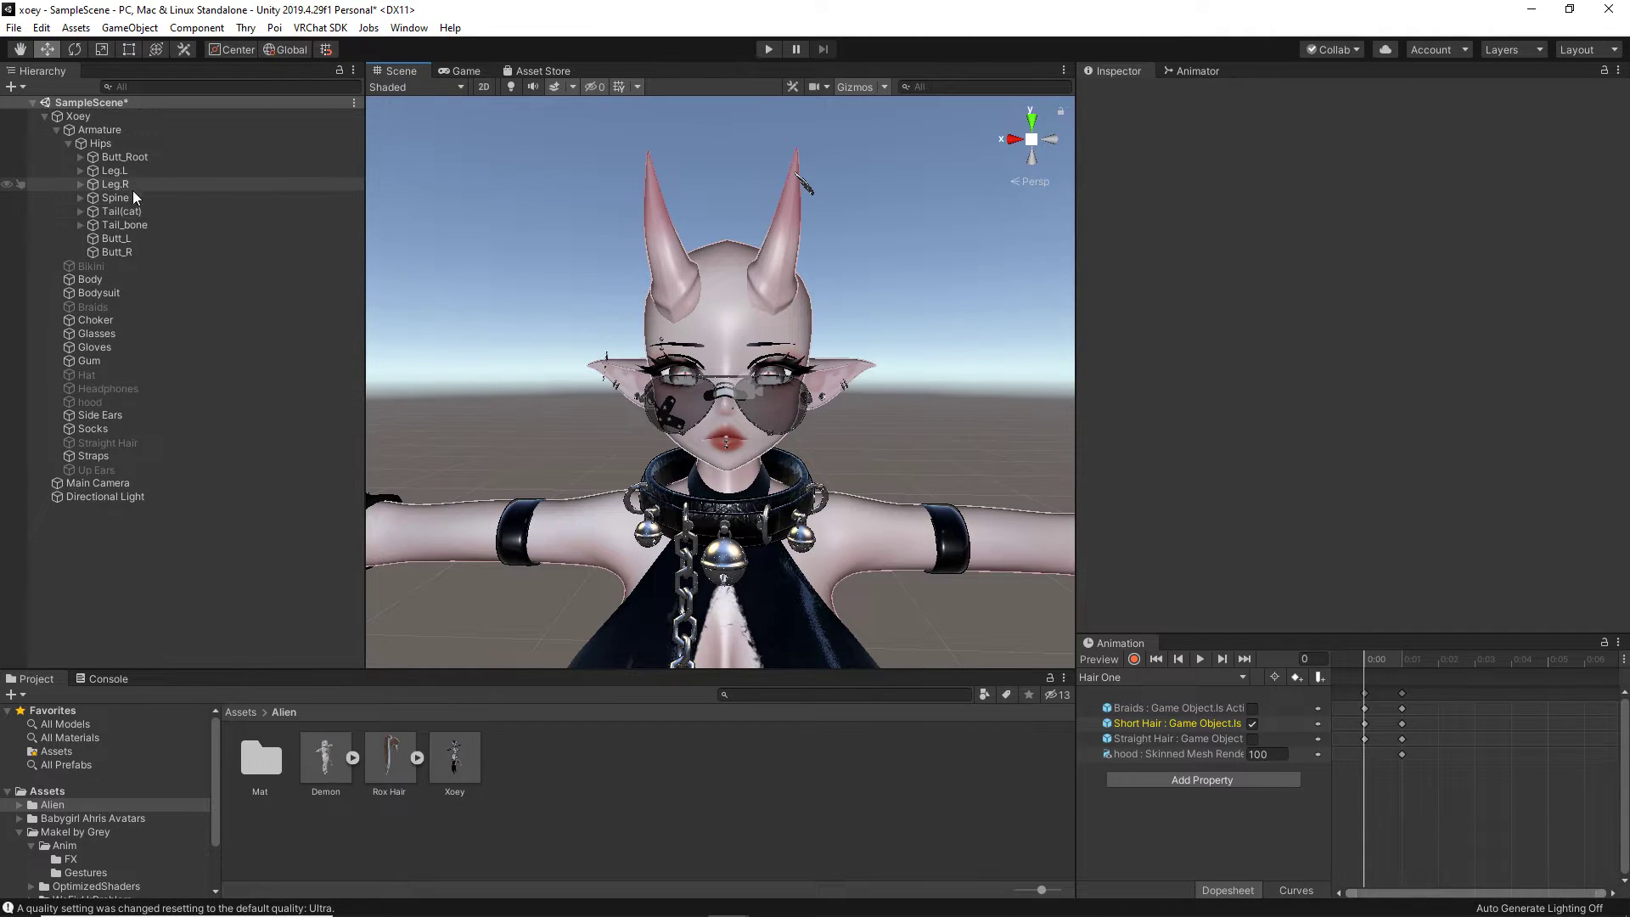
{"action": "left_click", "coordinate": [80, 198]}
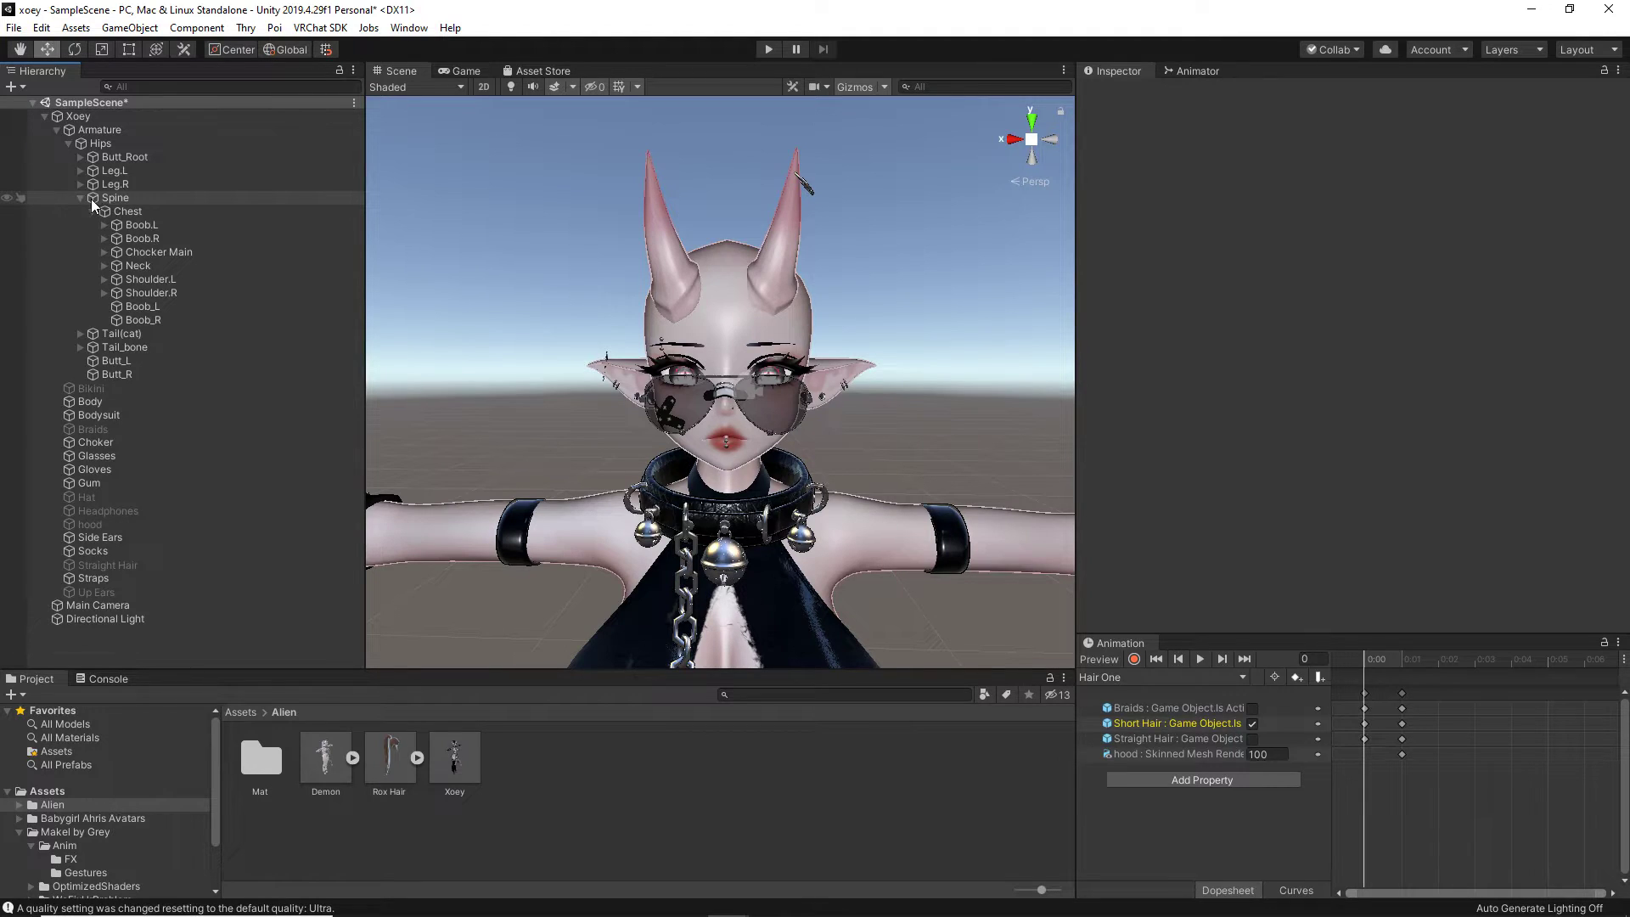
{"action": "left_click", "coordinate": [102, 266]}
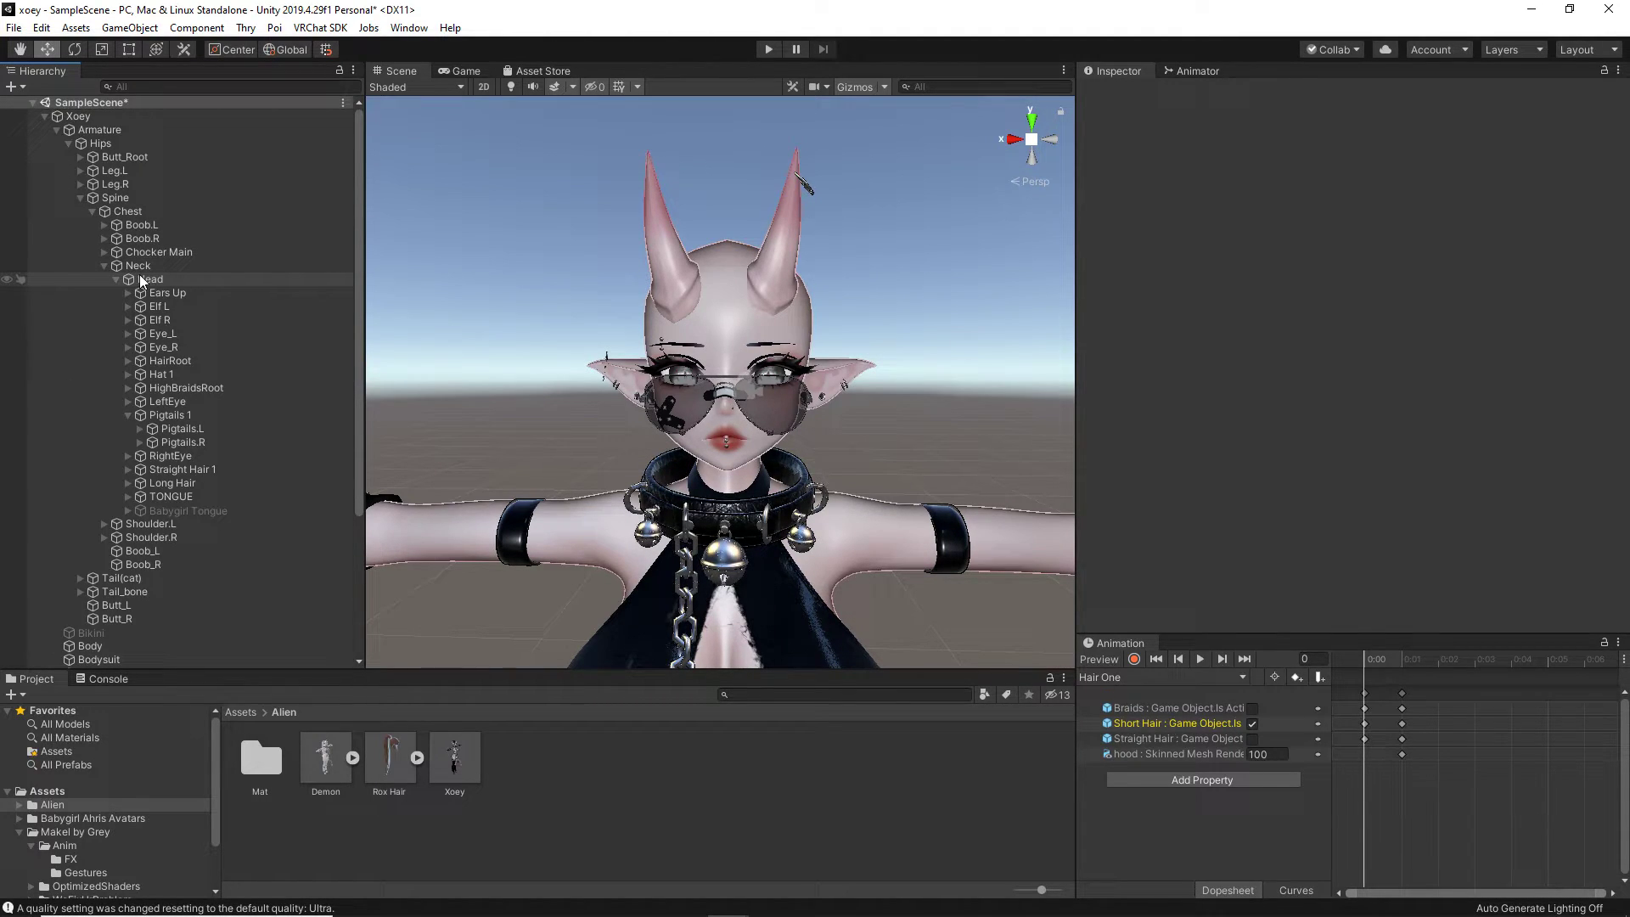
{"action": "left_click", "coordinate": [167, 361]}
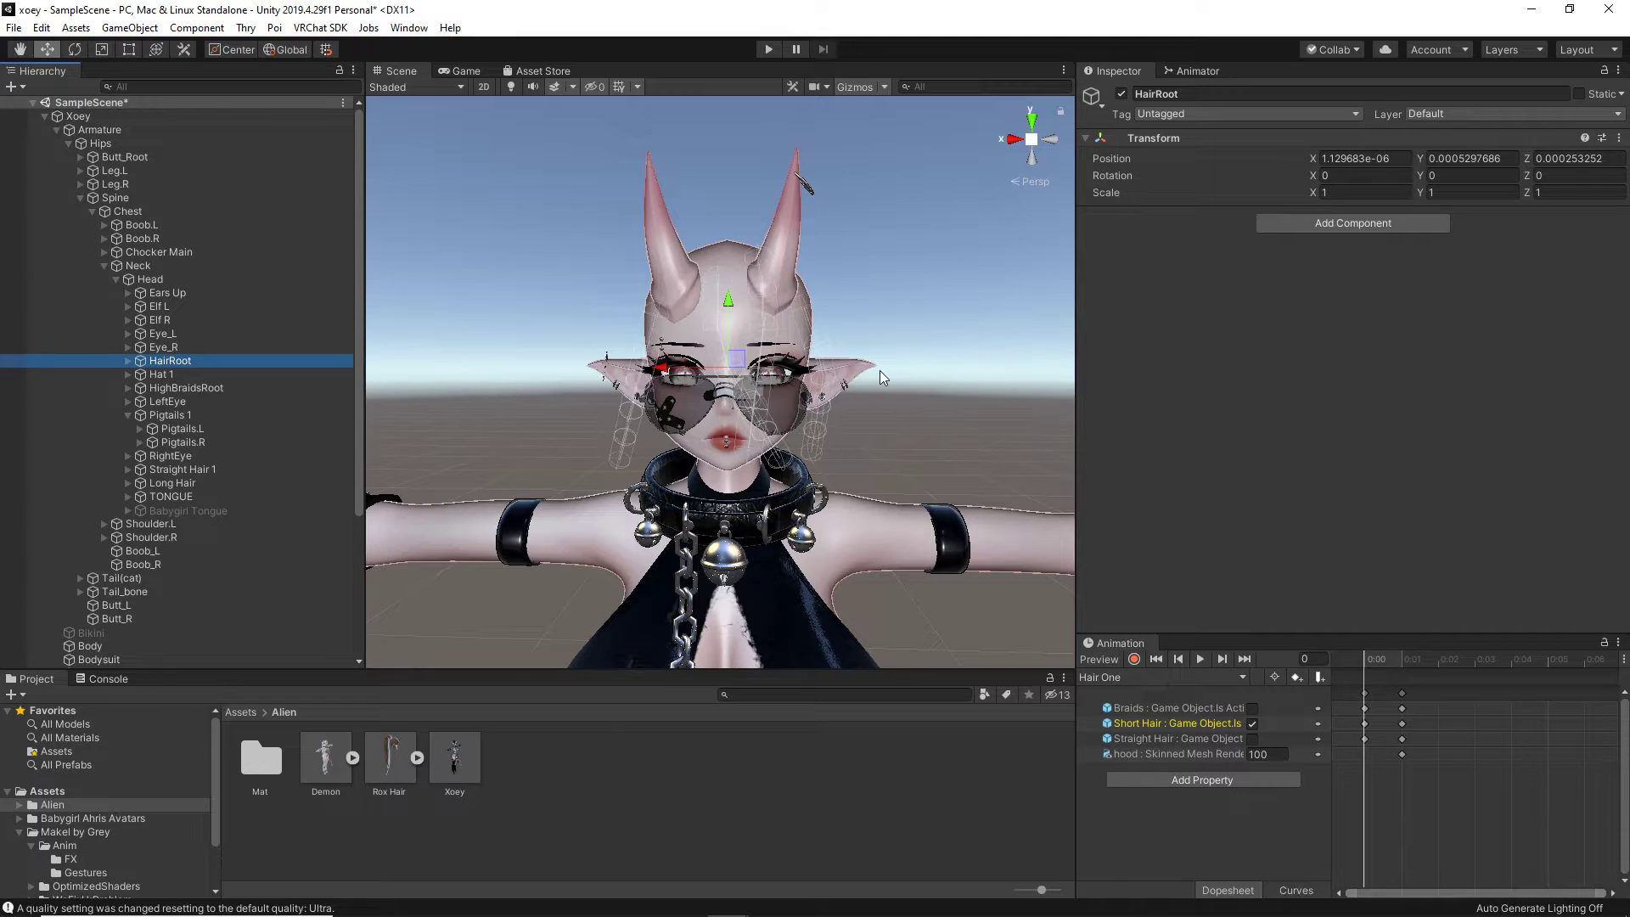
{"action": "left_click", "coordinate": [127, 362]}
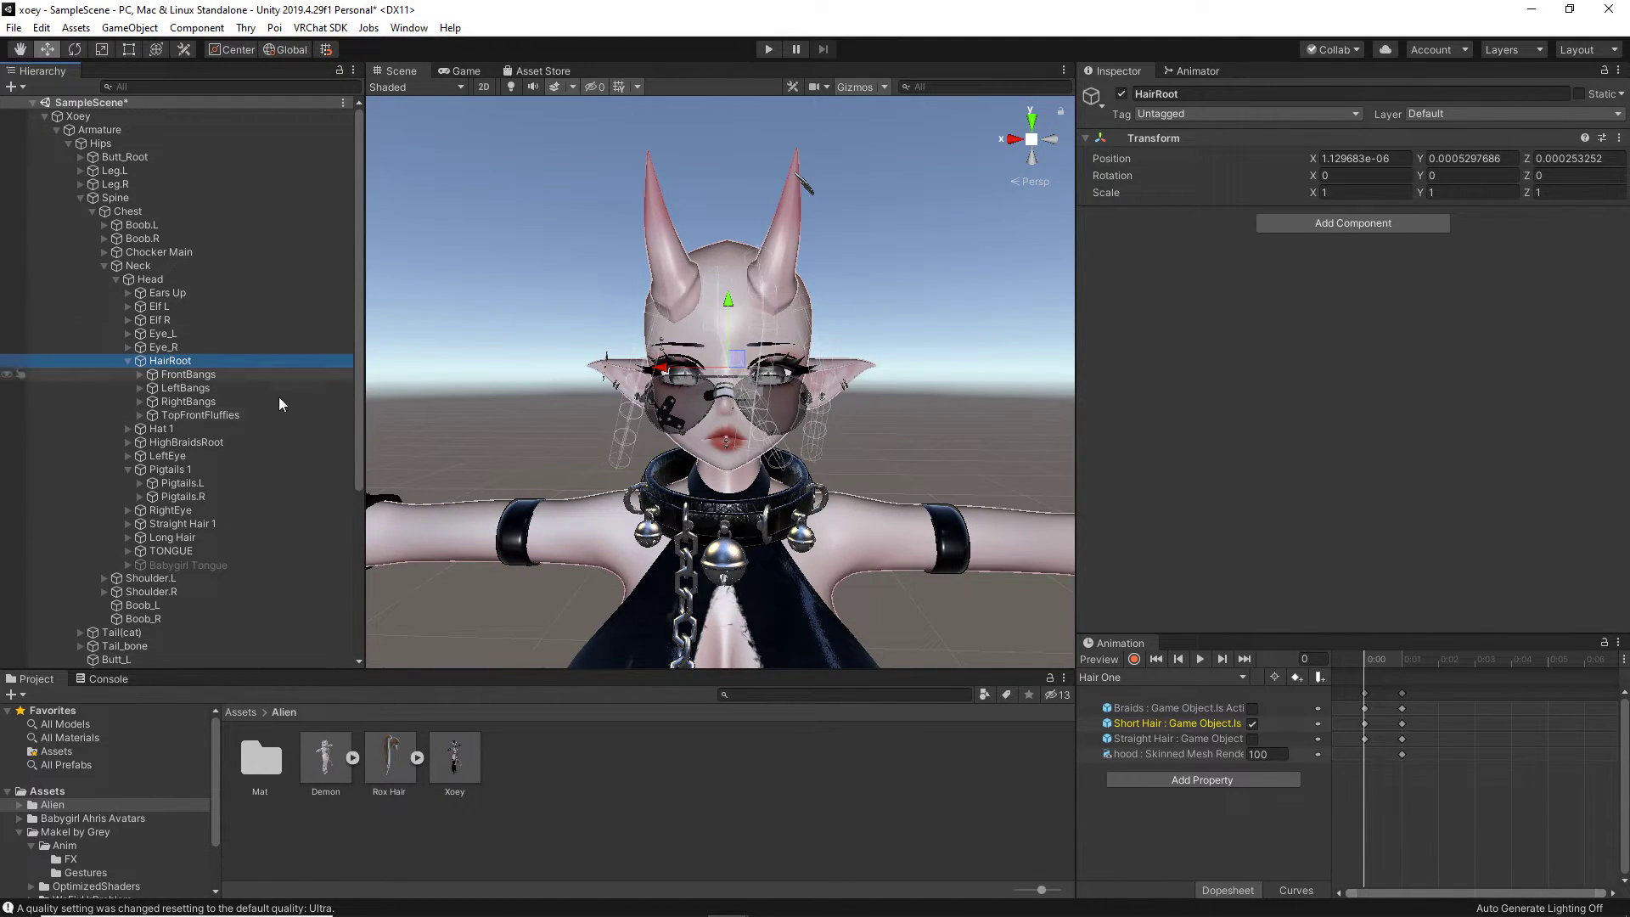
{"action": "left_click", "coordinate": [180, 416]}
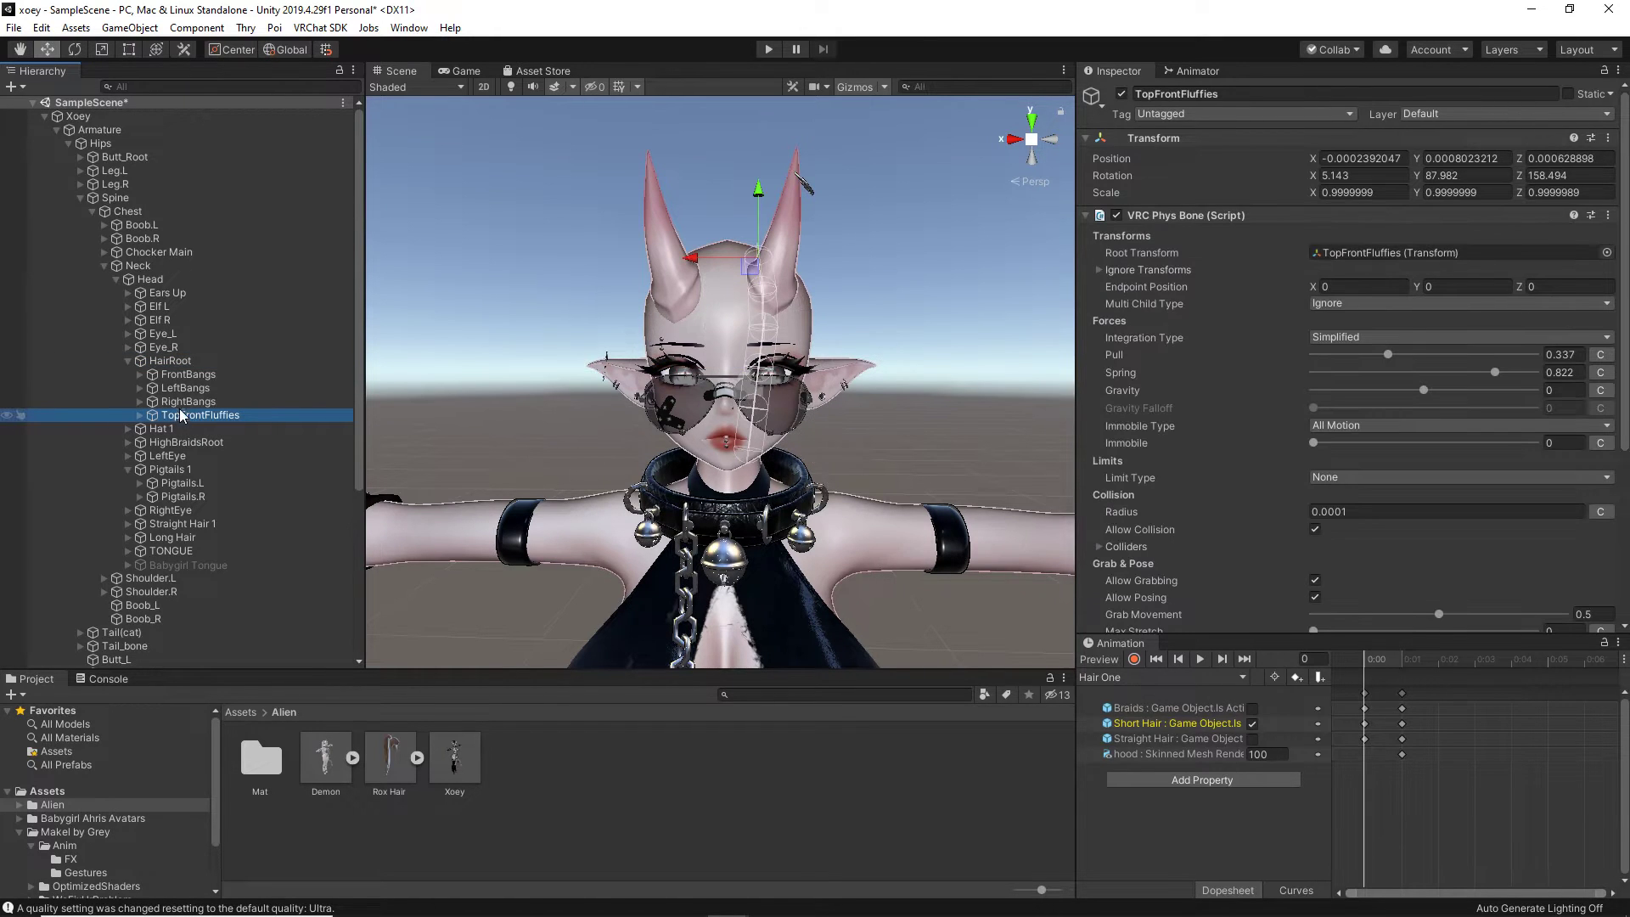
{"action": "left_click", "coordinate": [178, 401], "text": "shift"}
{"action": "left_click", "coordinate": [165, 395], "text": "shift"}
{"action": "left_click", "coordinate": [174, 375], "text": "shift"}
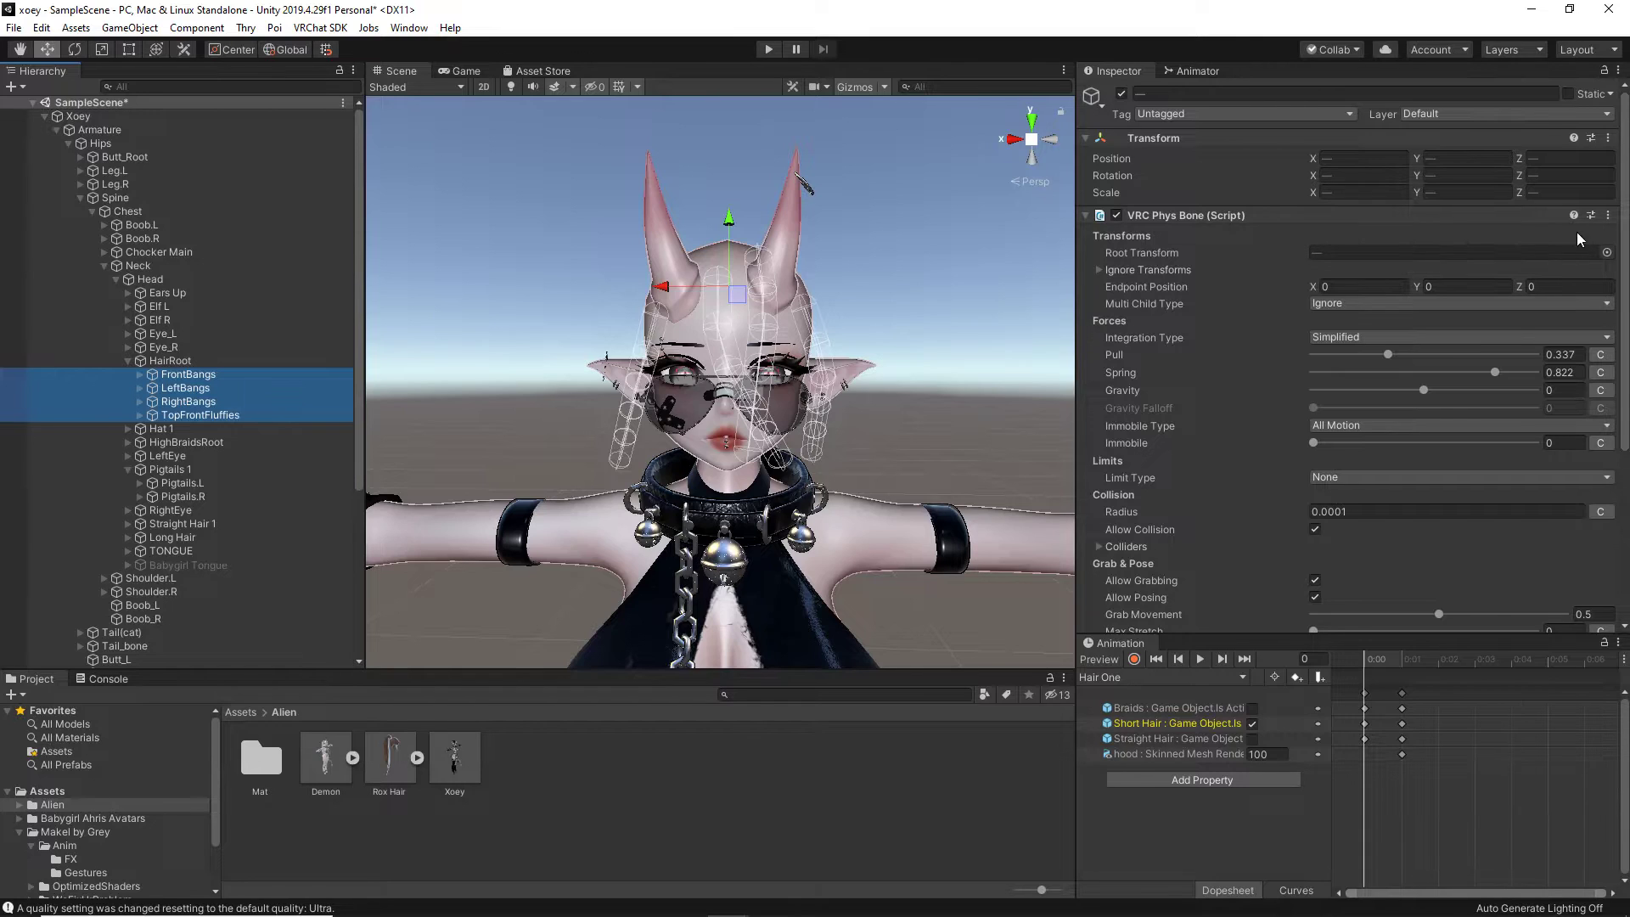
{"action": "left_click", "coordinate": [1607, 218]}
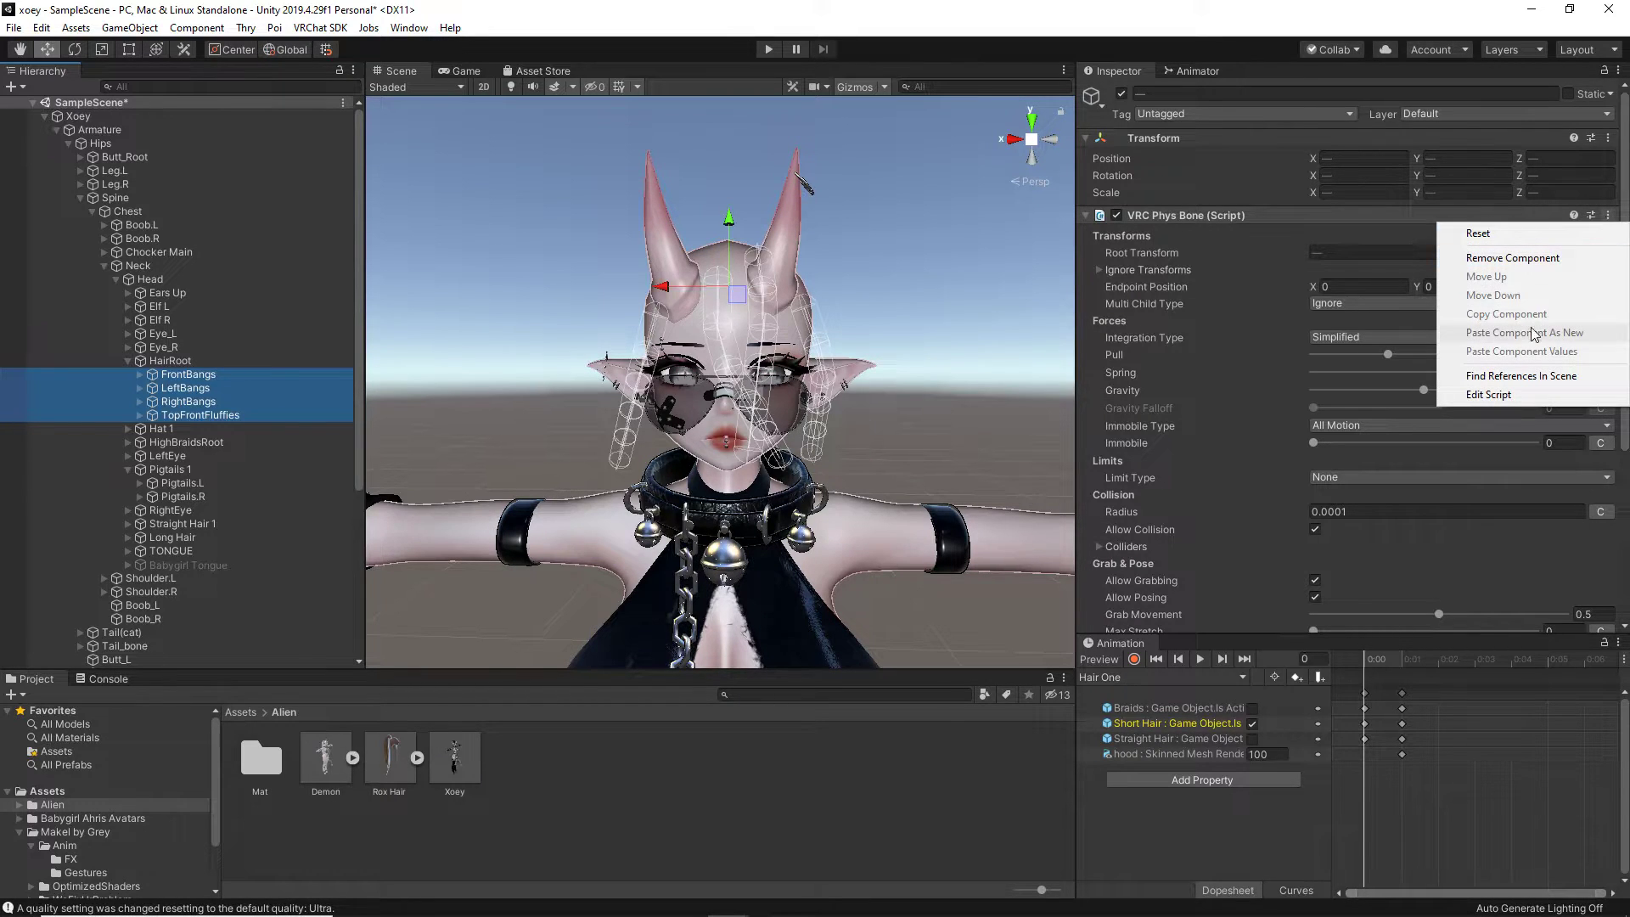
{"action": "left_click", "coordinate": [1544, 258]}
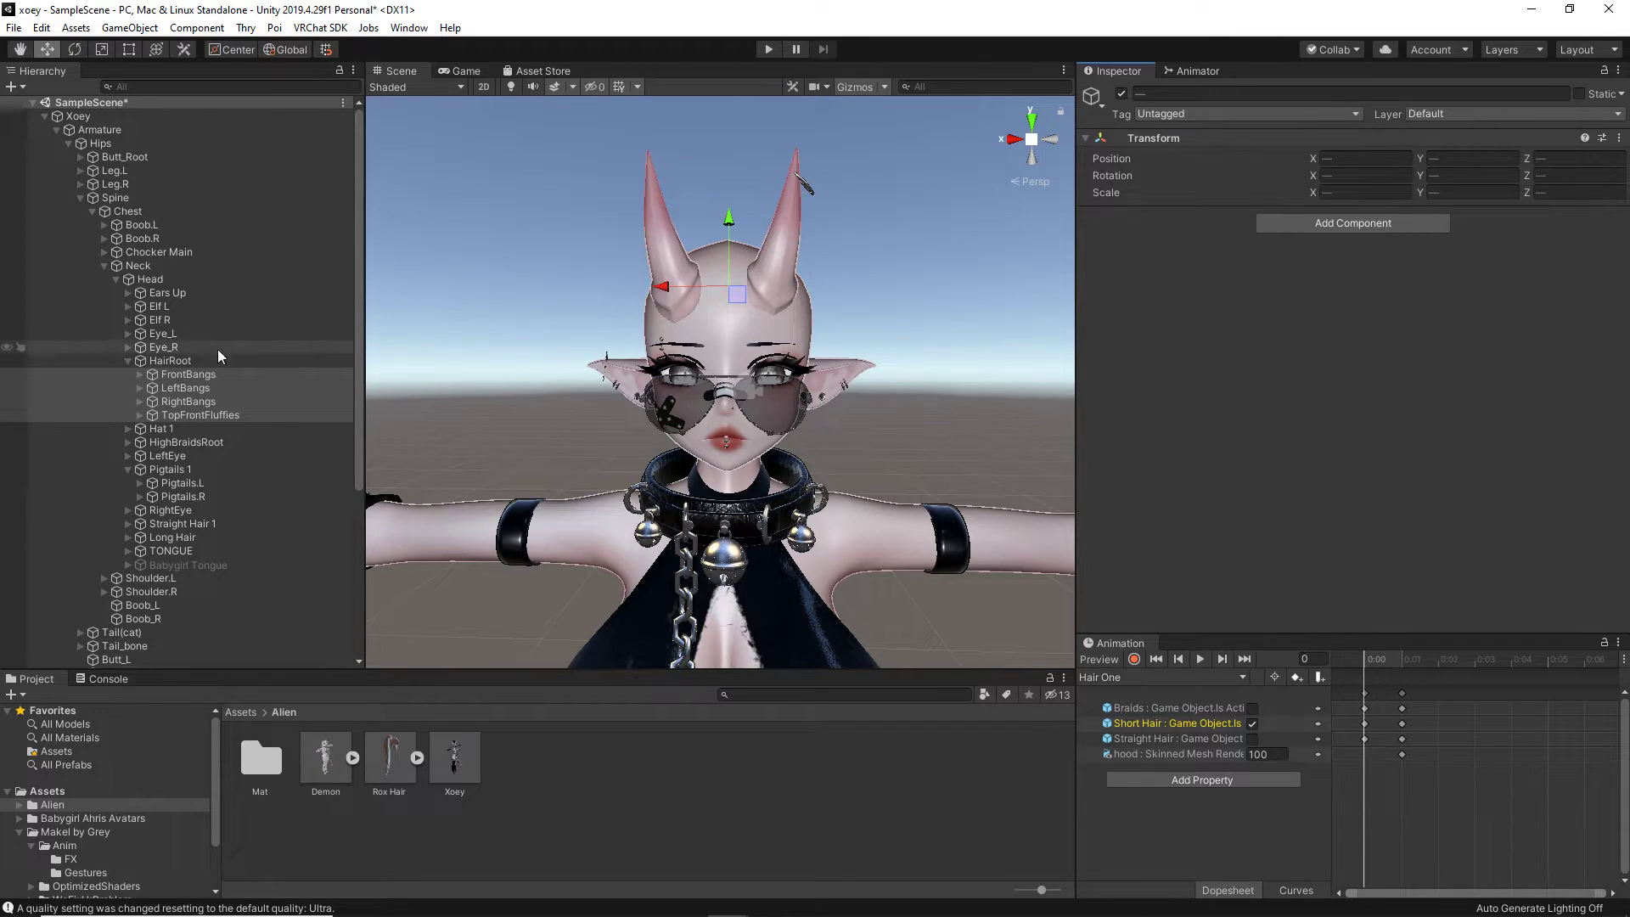
Step: Collapse Xoey's armature hierarchy and add the Rox Hair model from the Alien folder as a child of Xoey
{"action": "right_click", "coordinate": [157, 389]}
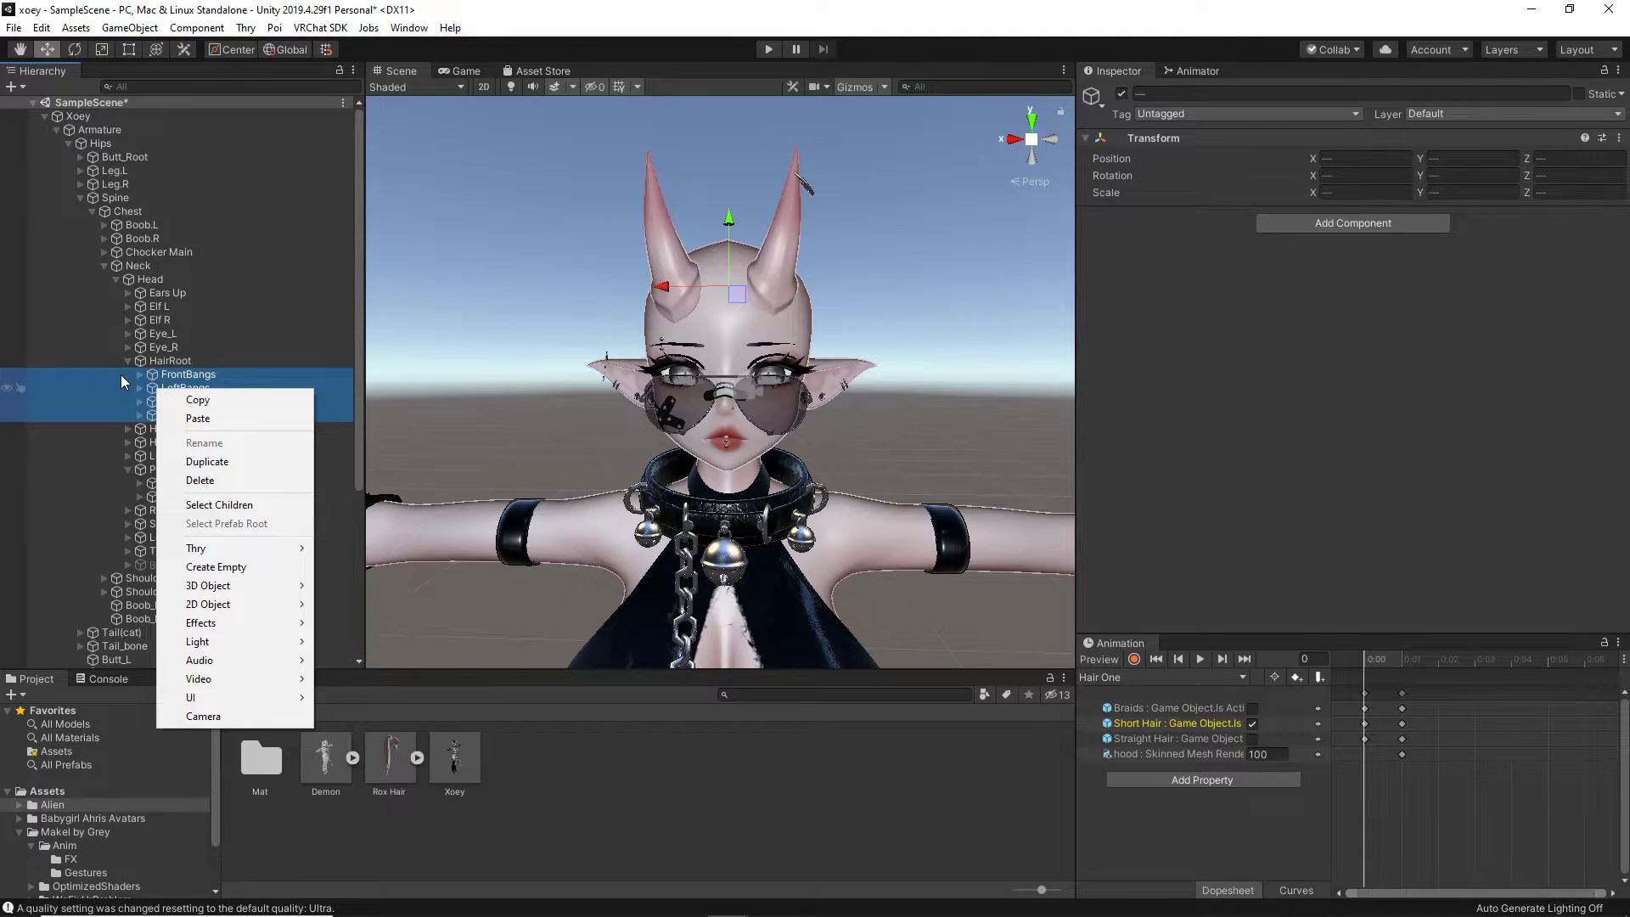
{"action": "left_click", "coordinate": [120, 375]}
{"action": "left_click", "coordinate": [128, 364]}
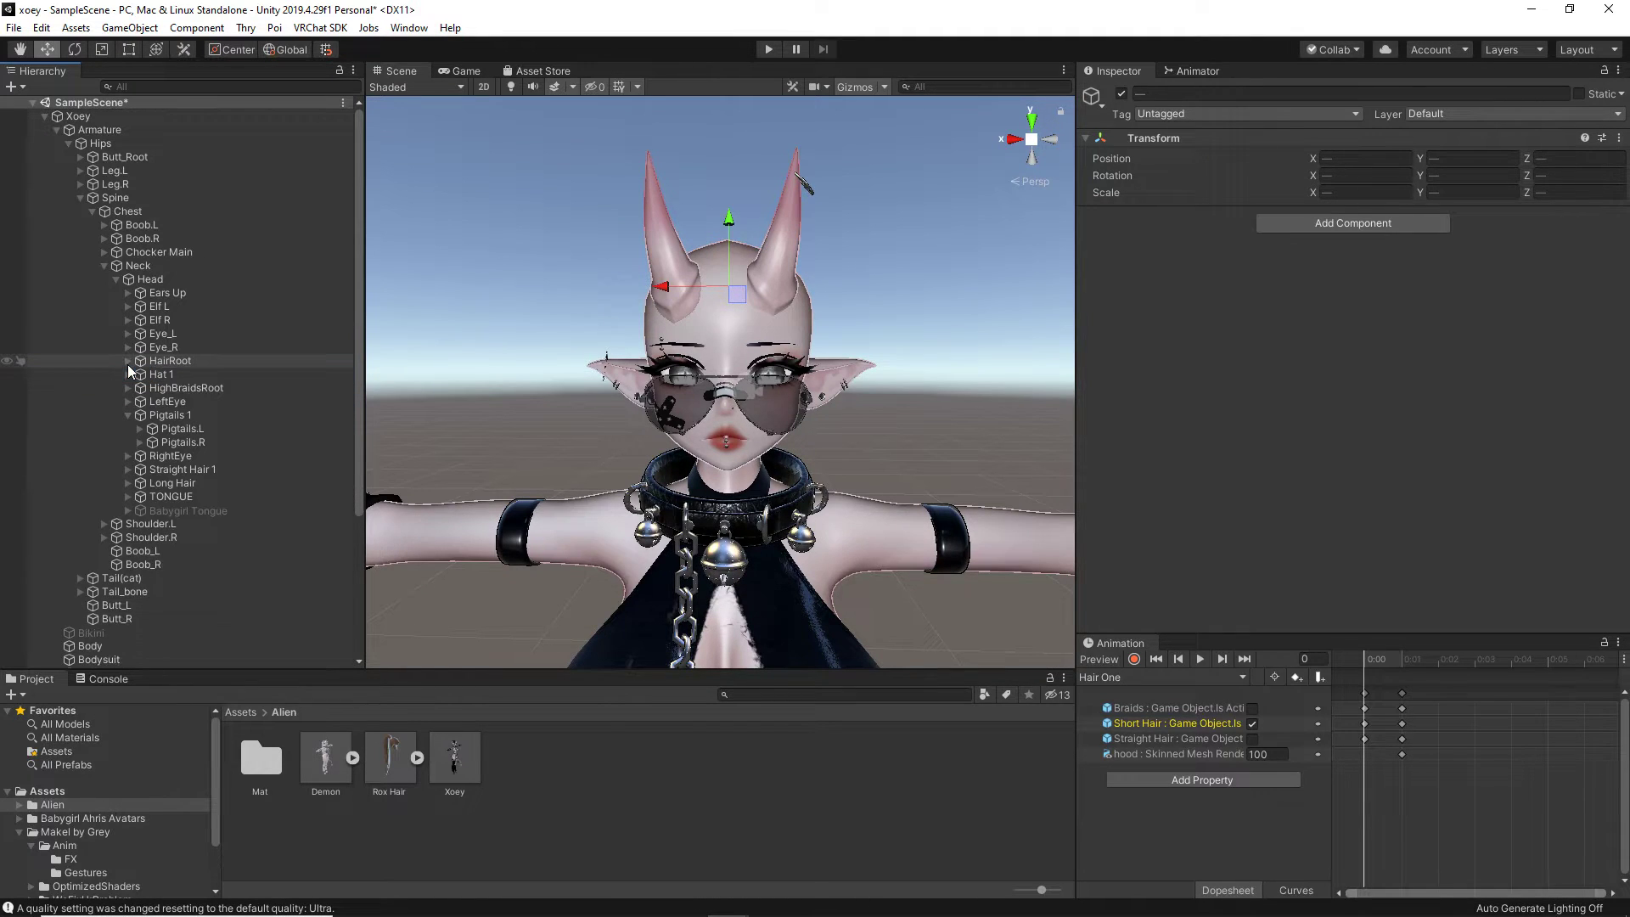
{"action": "left_click", "coordinate": [117, 280]}
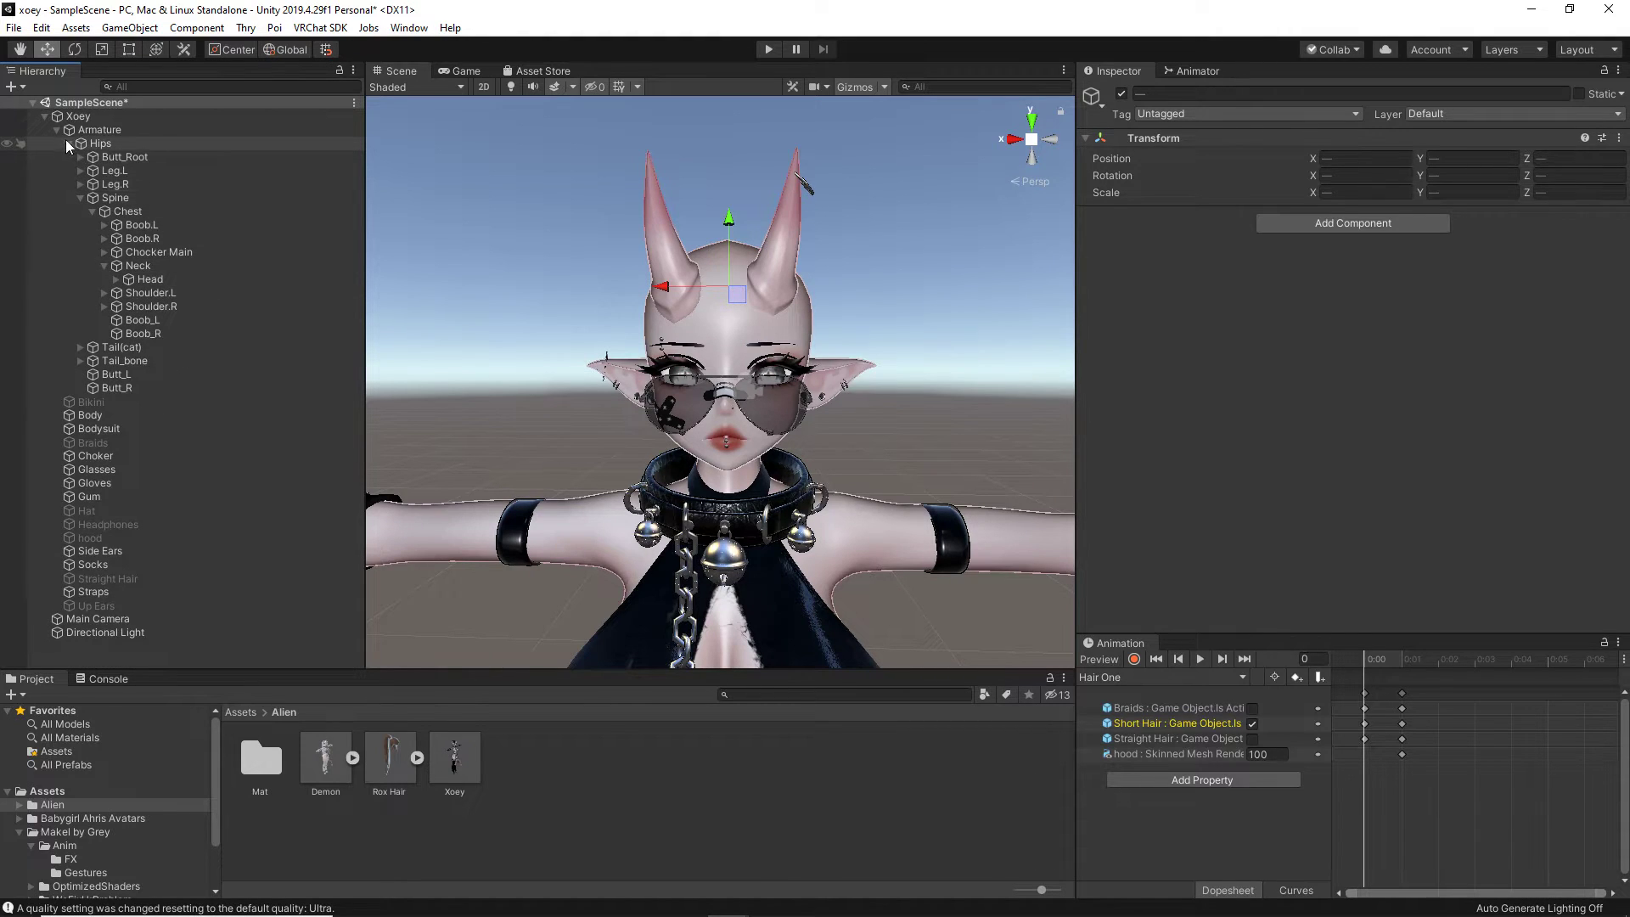
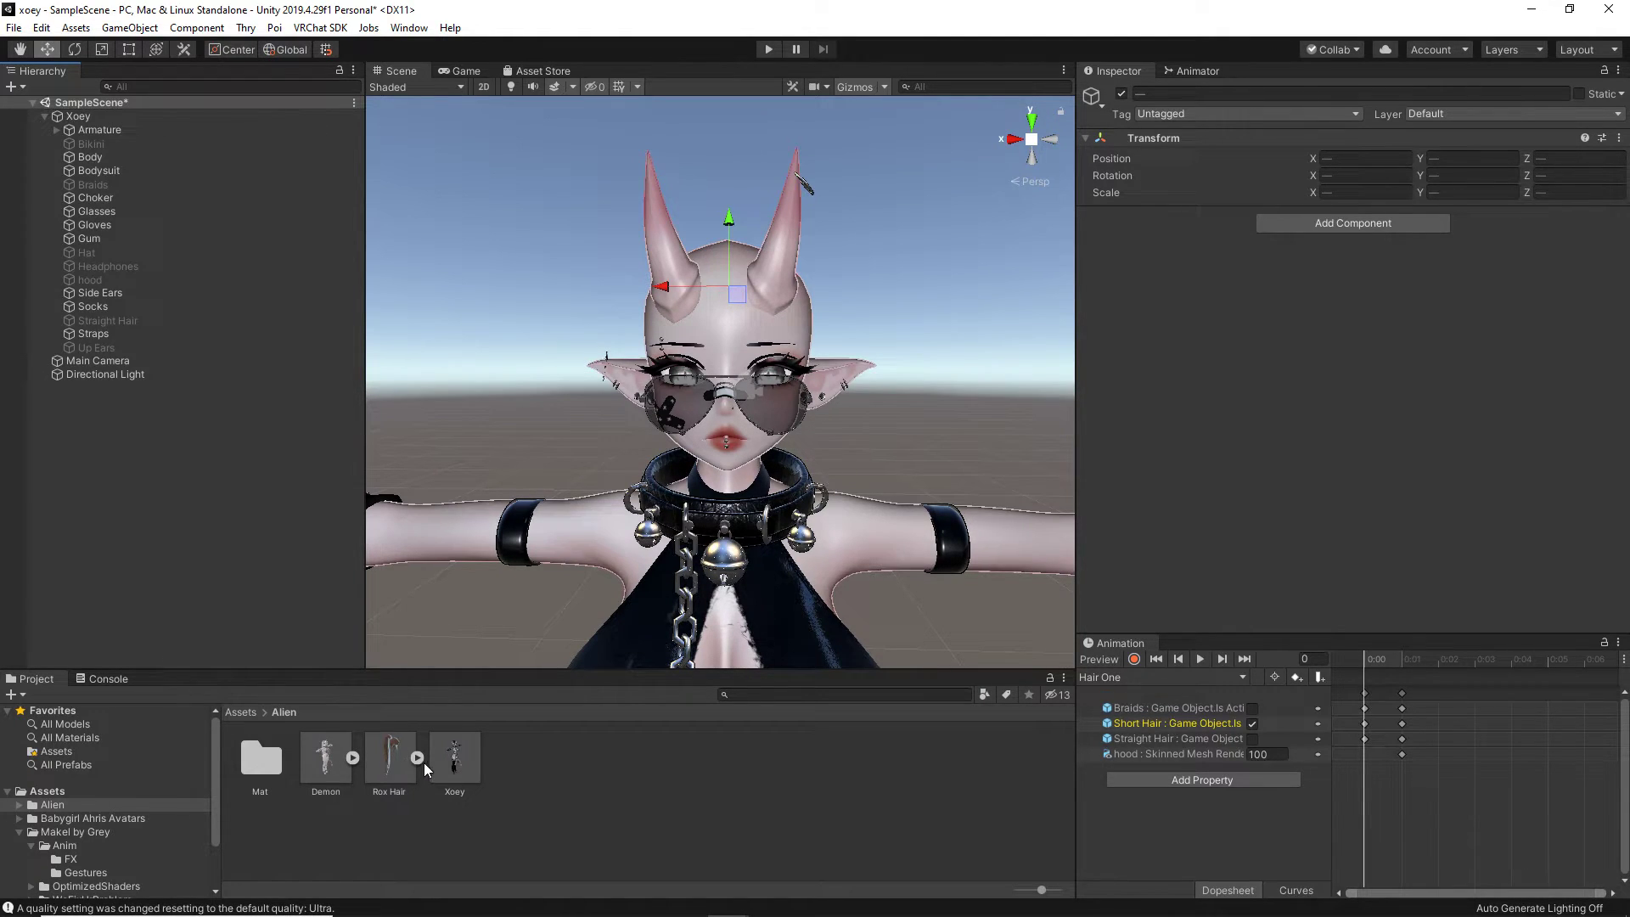
{"action": "left_click", "coordinate": [391, 776]}
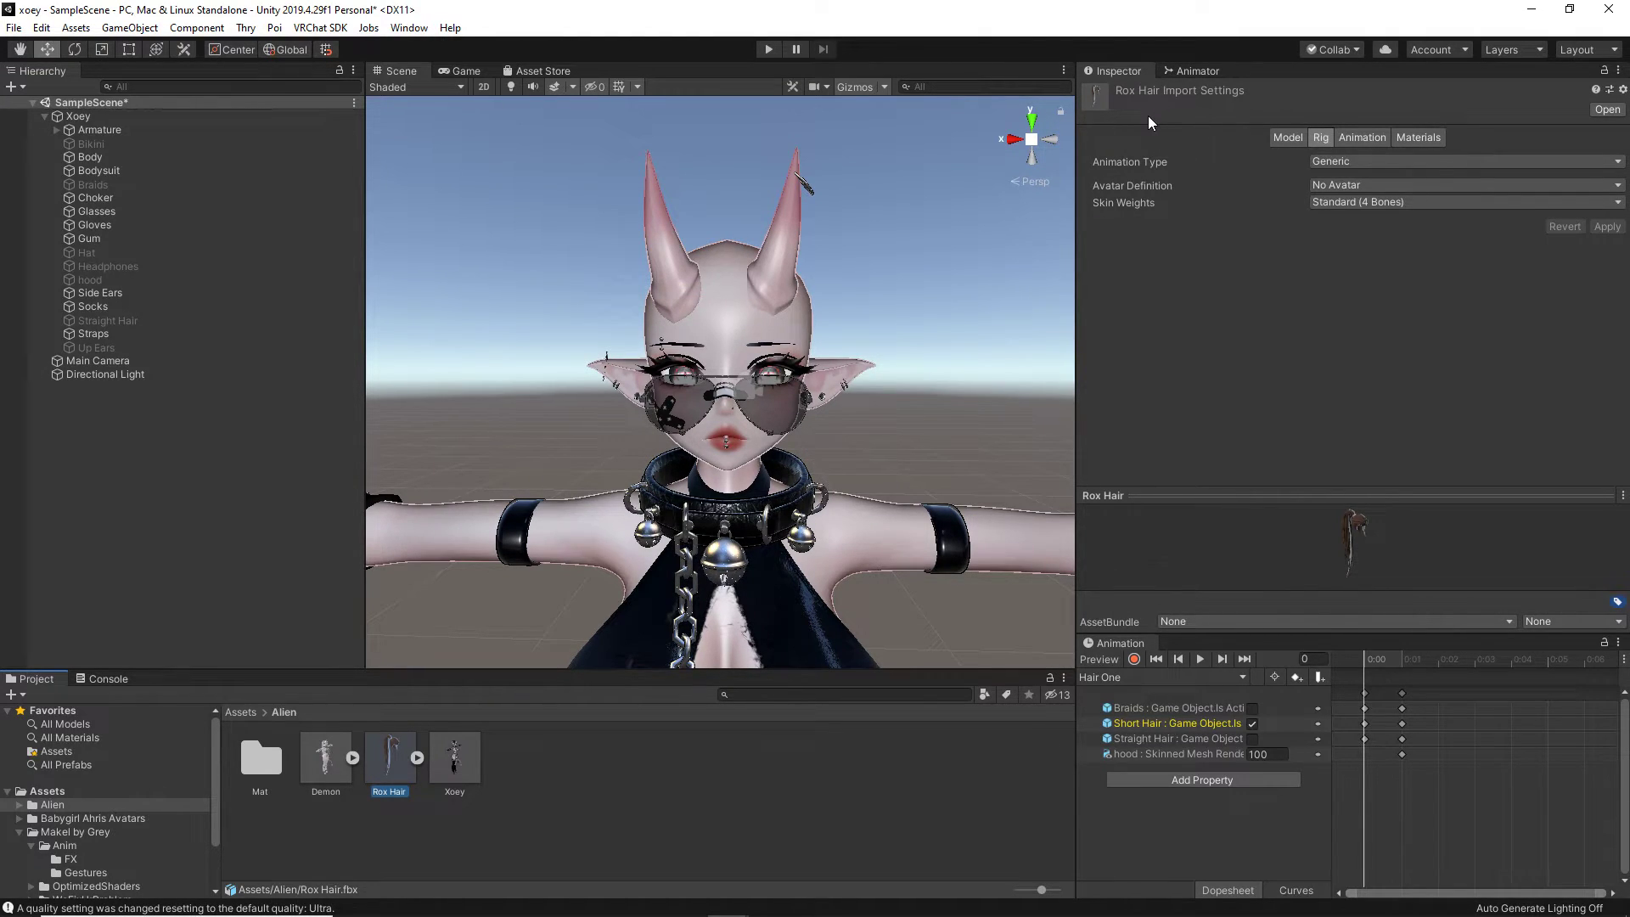
{"action": "left_click_drag", "start_coordinate": [383, 787], "coordinate": [86, 123]}
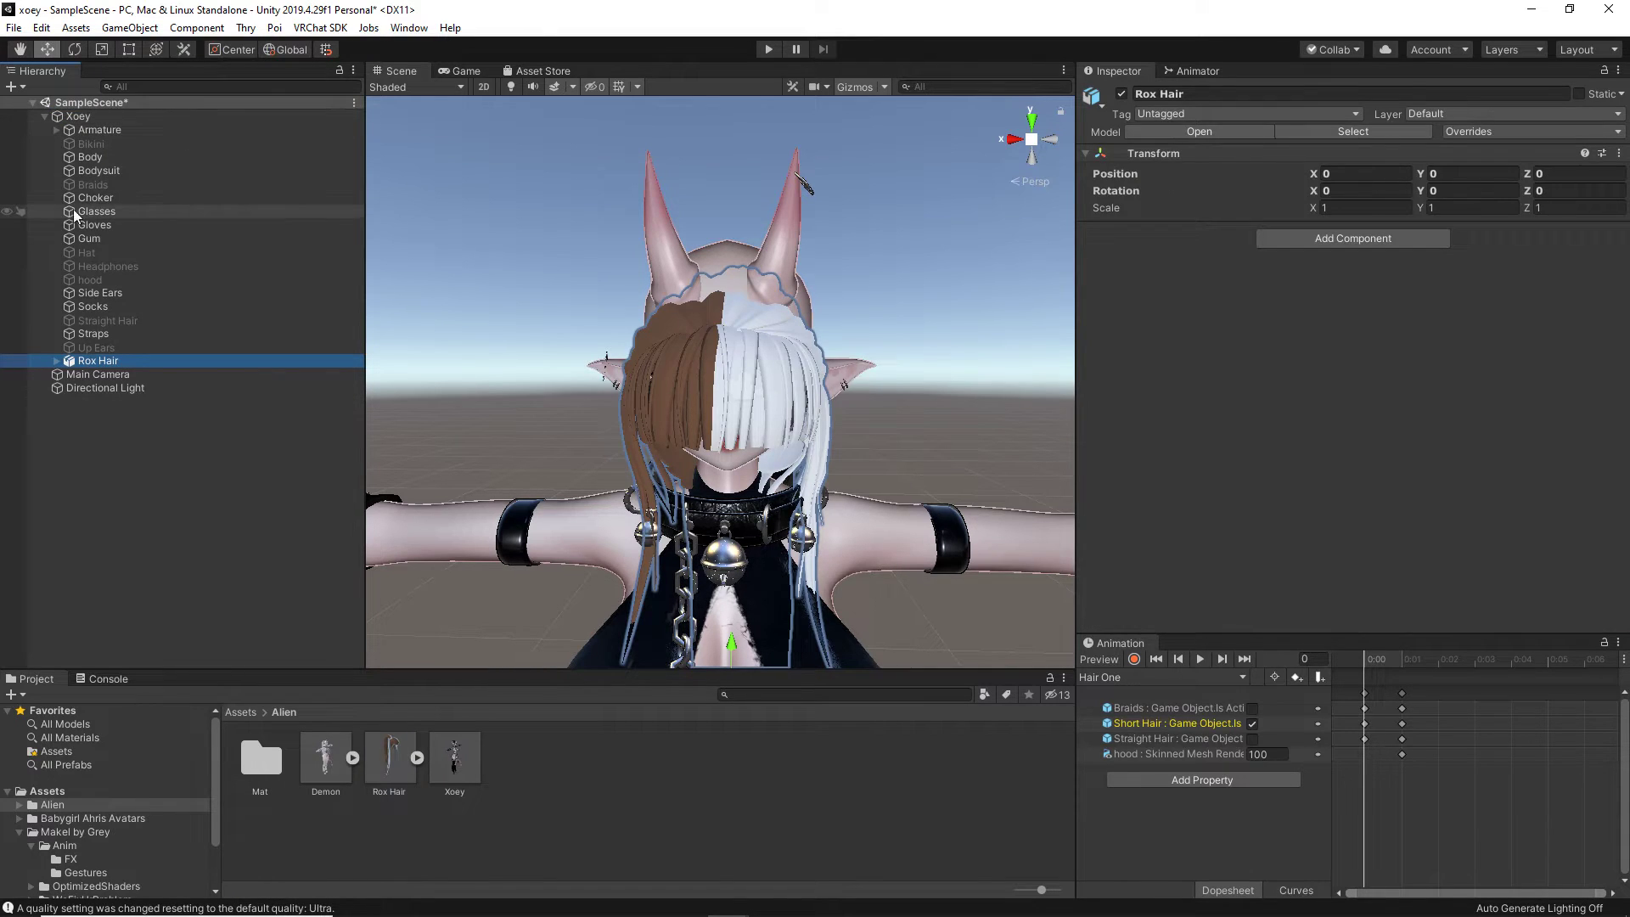
Step: Raise the Rox Hair to a Y position of 0.1307 and try scaling it
{"action": "left_click_drag", "start_coordinate": [748, 372], "coordinate": [724, 505], "text": "alt"}
{"action": "left_click_drag", "start_coordinate": [740, 558], "coordinate": [771, 390]}
{"action": "key", "text": "r"}
{"action": "left_click_drag", "start_coordinate": [713, 601], "coordinate": [717, 507]}
{"action": "key", "text": "ctrl+z"}
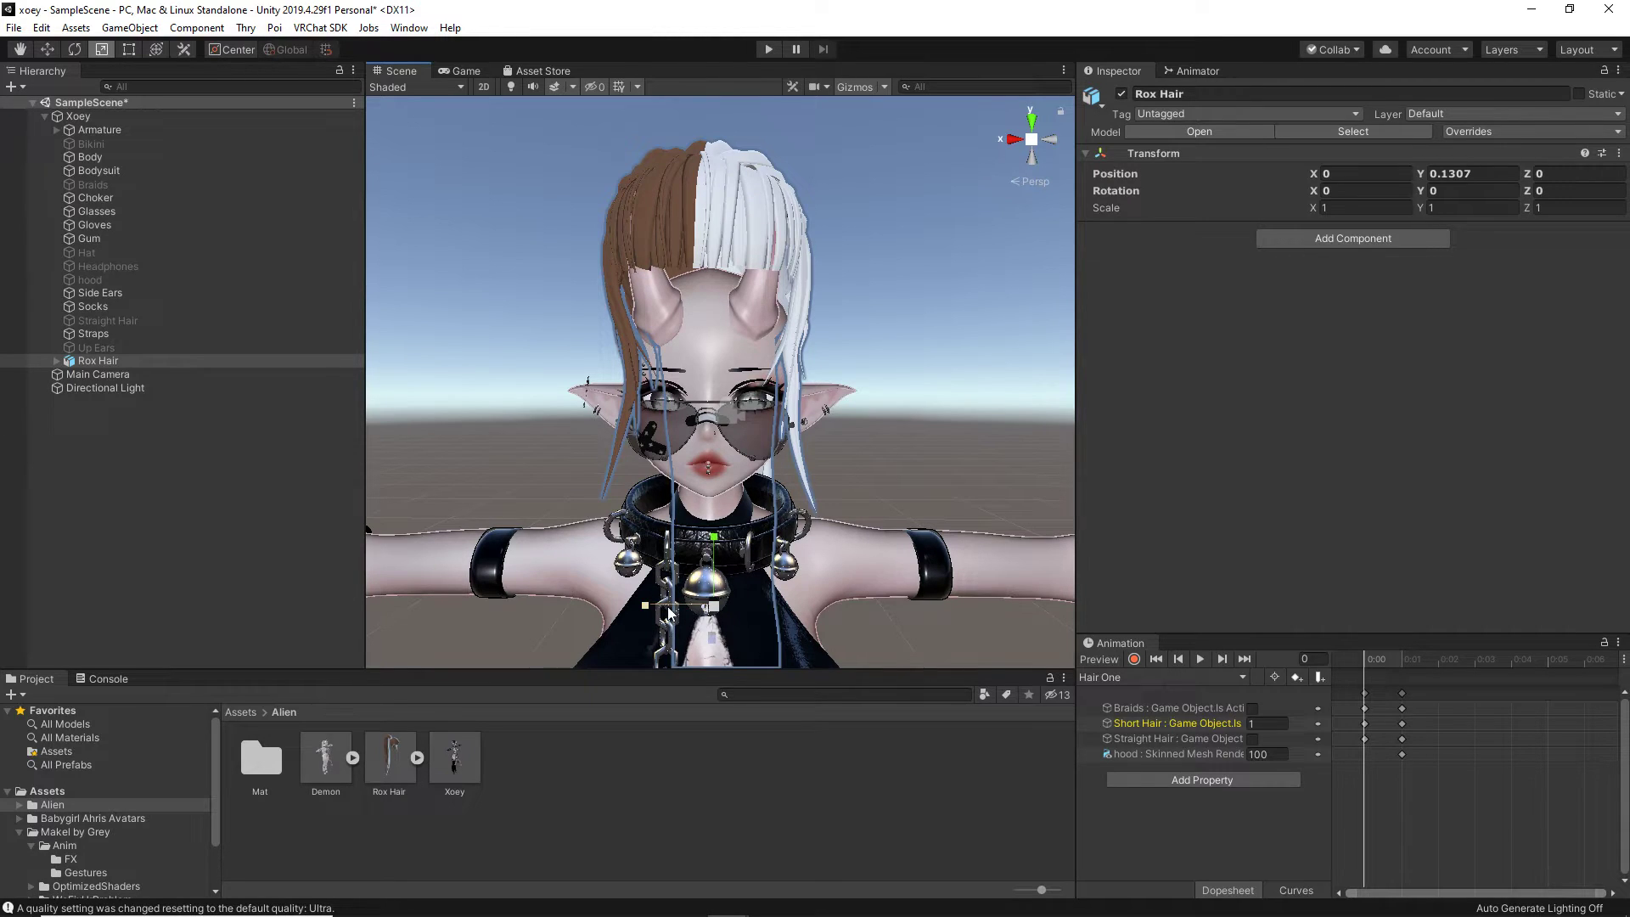
{"action": "left_click_drag", "start_coordinate": [649, 618], "coordinate": [825, 536]}
{"action": "key", "text": "ctrl+z"}
{"action": "key", "text": "e"}
{"action": "key", "text": "ctrl+z"}
{"action": "key", "text": "ctrl+z"}
{"action": "key", "text": "ctrl+z"}
{"action": "key", "text": "ctrl+z"}
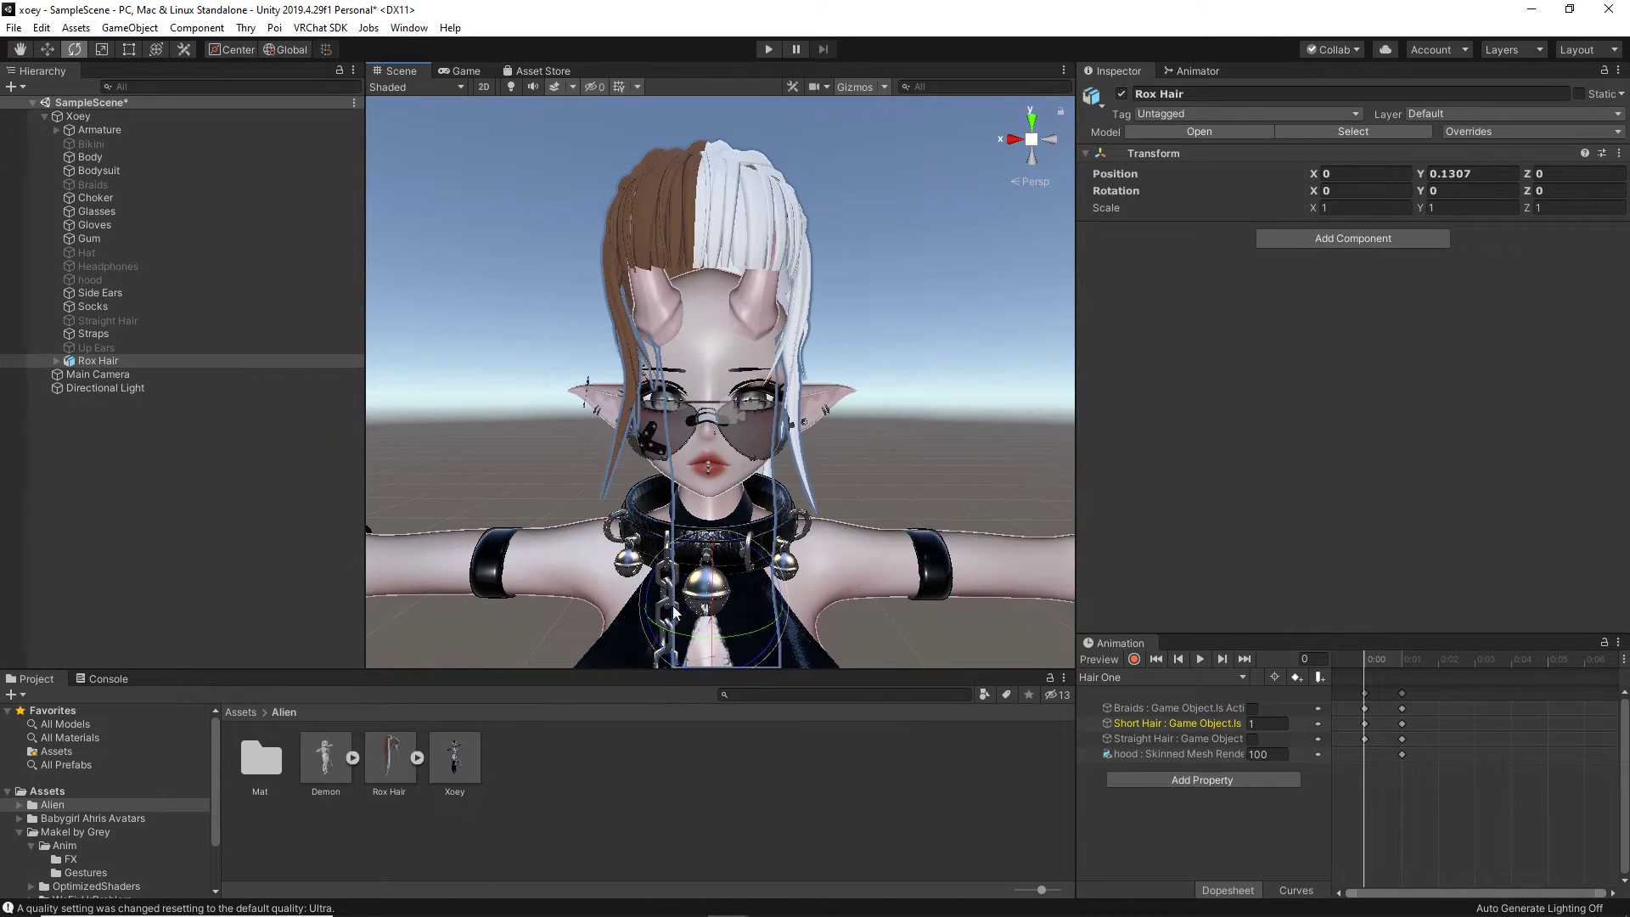
{"action": "key", "text": "w"}
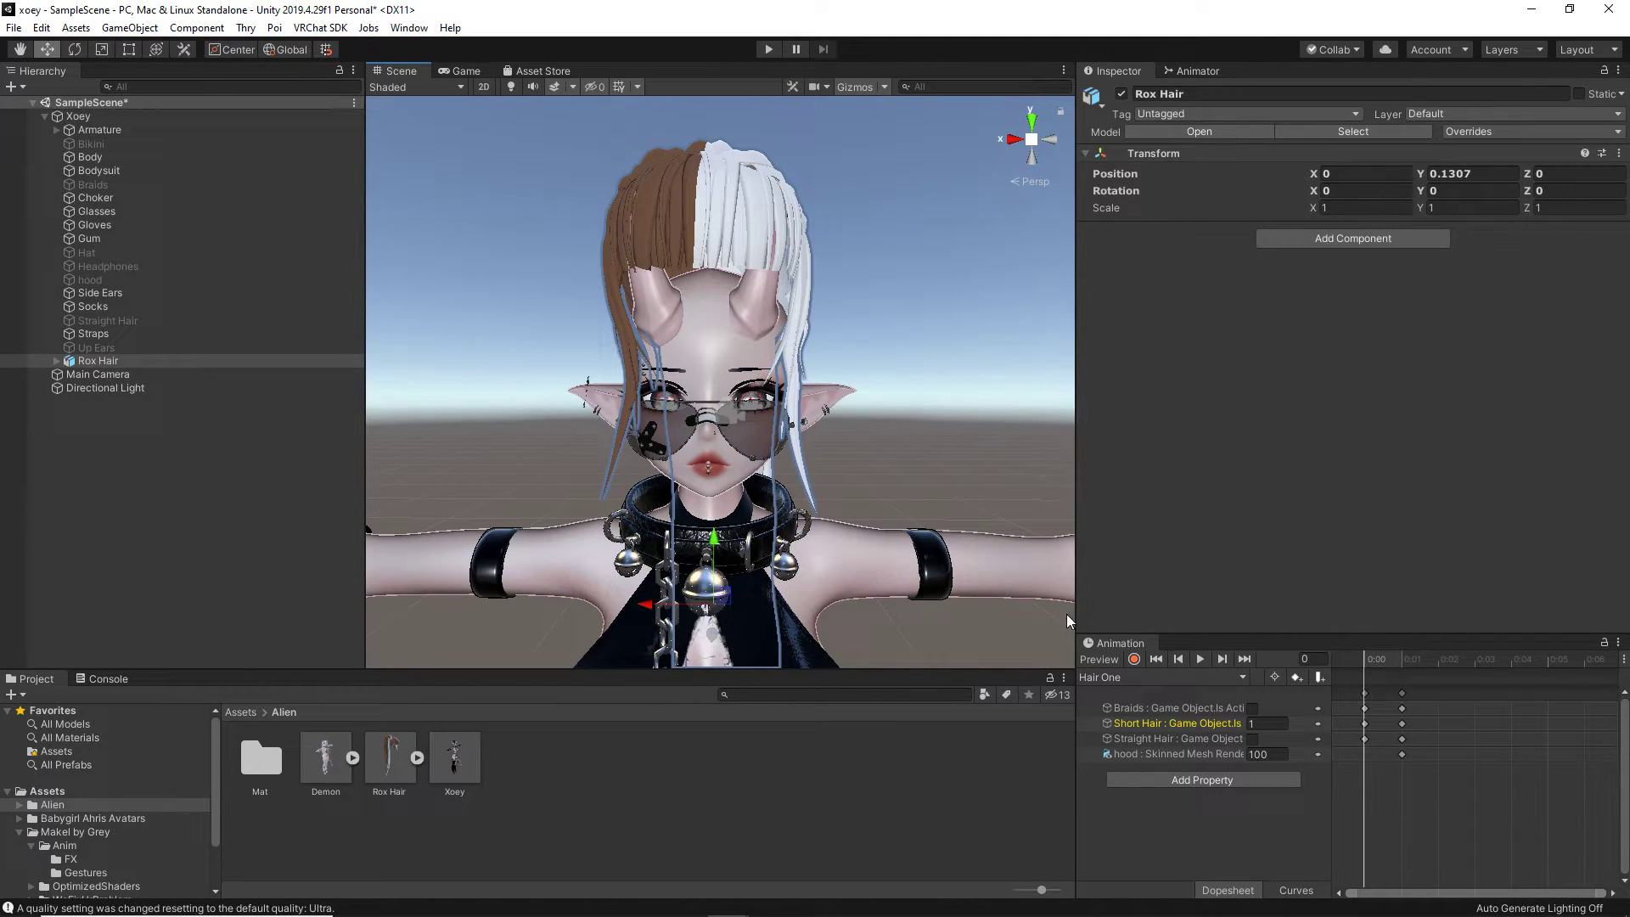
{"action": "left_click_drag", "start_coordinate": [638, 606], "coordinate": [617, 639]}
{"action": "key", "text": "ctrl+z"}
Step: Fit the Rox Hair to Xoey's head with position Y -0.065, Z -0.0273 and scale Y 1.0906, Z 1.1164
{"action": "left_click_drag", "start_coordinate": [718, 553], "coordinate": [689, 376]}
{"action": "key", "text": "r"}
{"action": "key", "text": "w"}
{"action": "key", "text": "r"}
{"action": "key", "text": "w"}
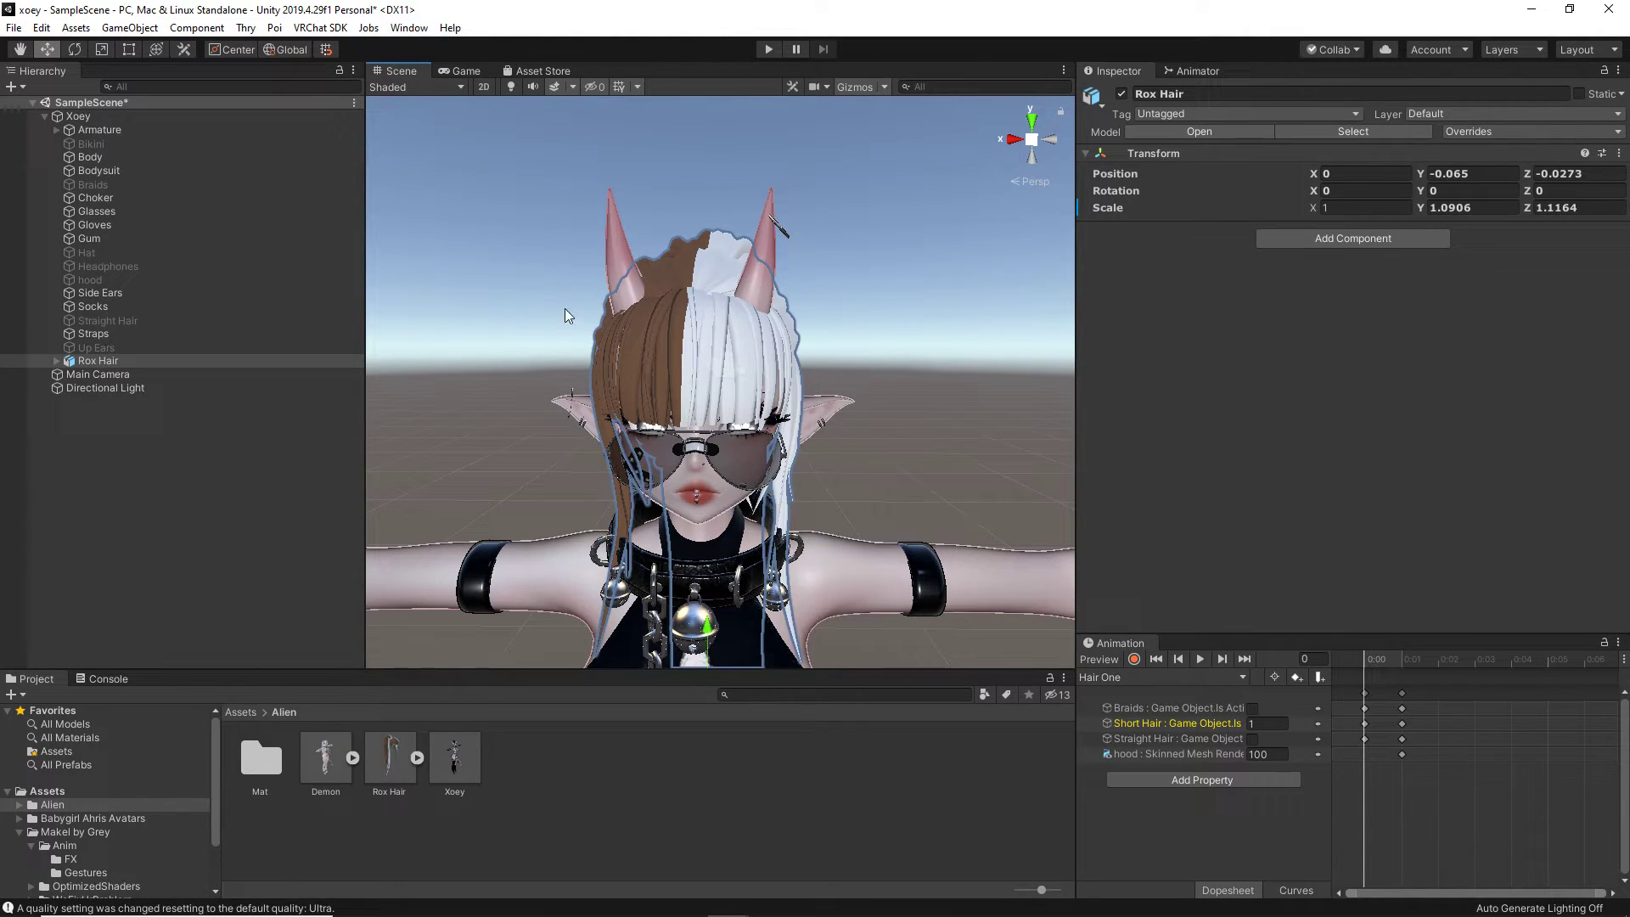
Step: Parent the Rox Hair to the Head bone in Xoey's armature and clear the Controller of Xoey's Animator
{"action": "left_click", "coordinate": [57, 130]}
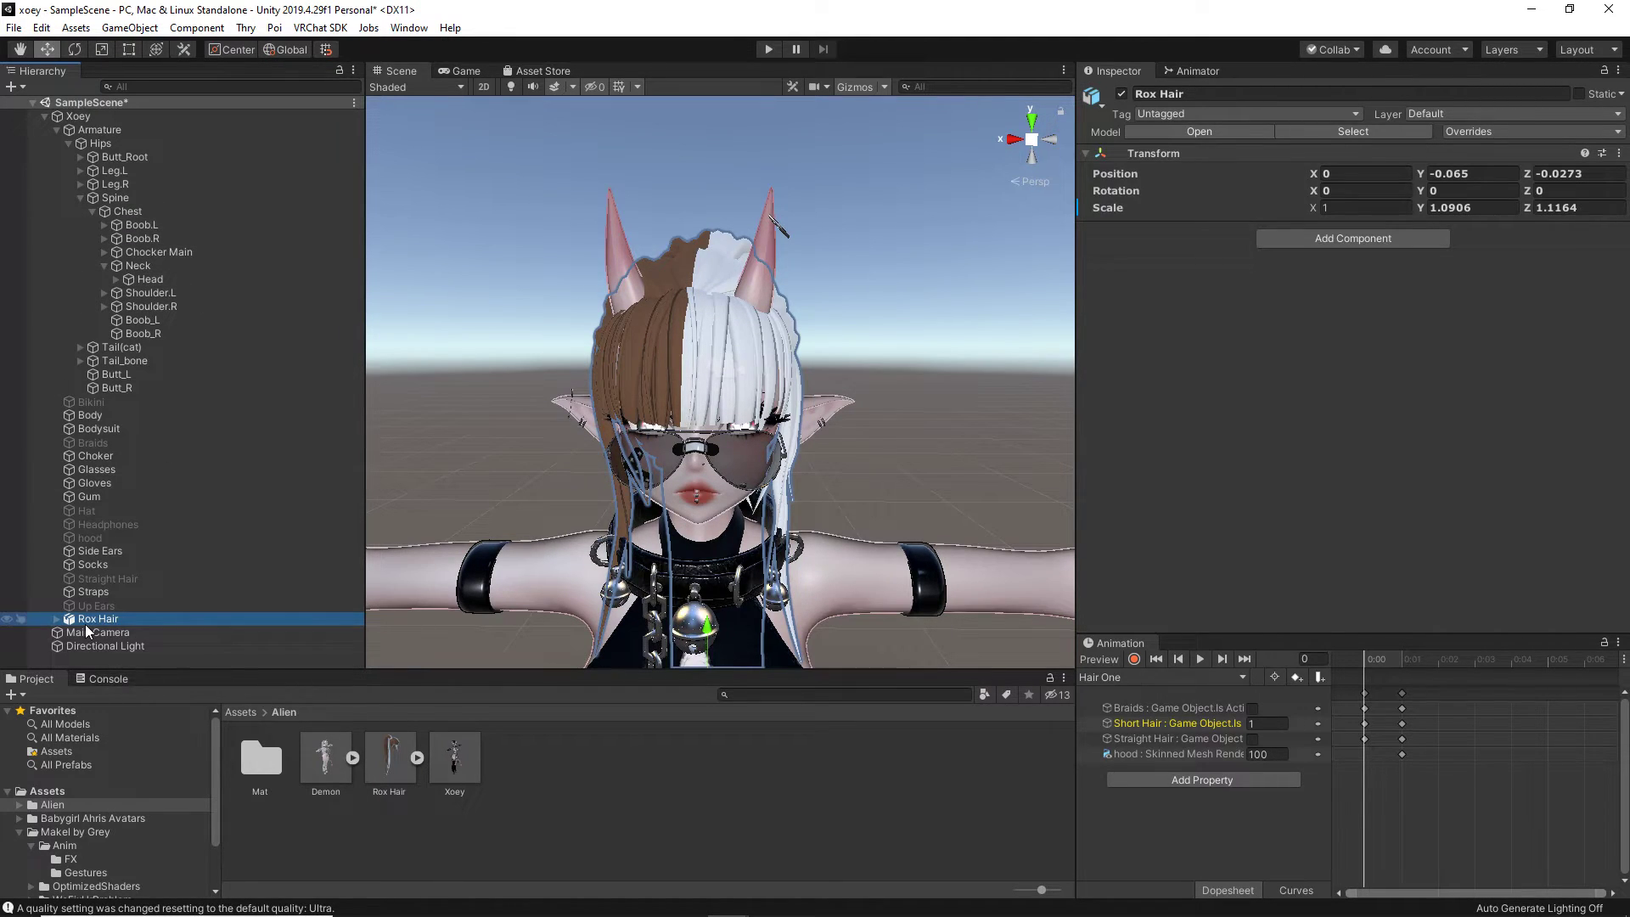
{"action": "left_click_drag", "start_coordinate": [88, 620], "coordinate": [146, 286]}
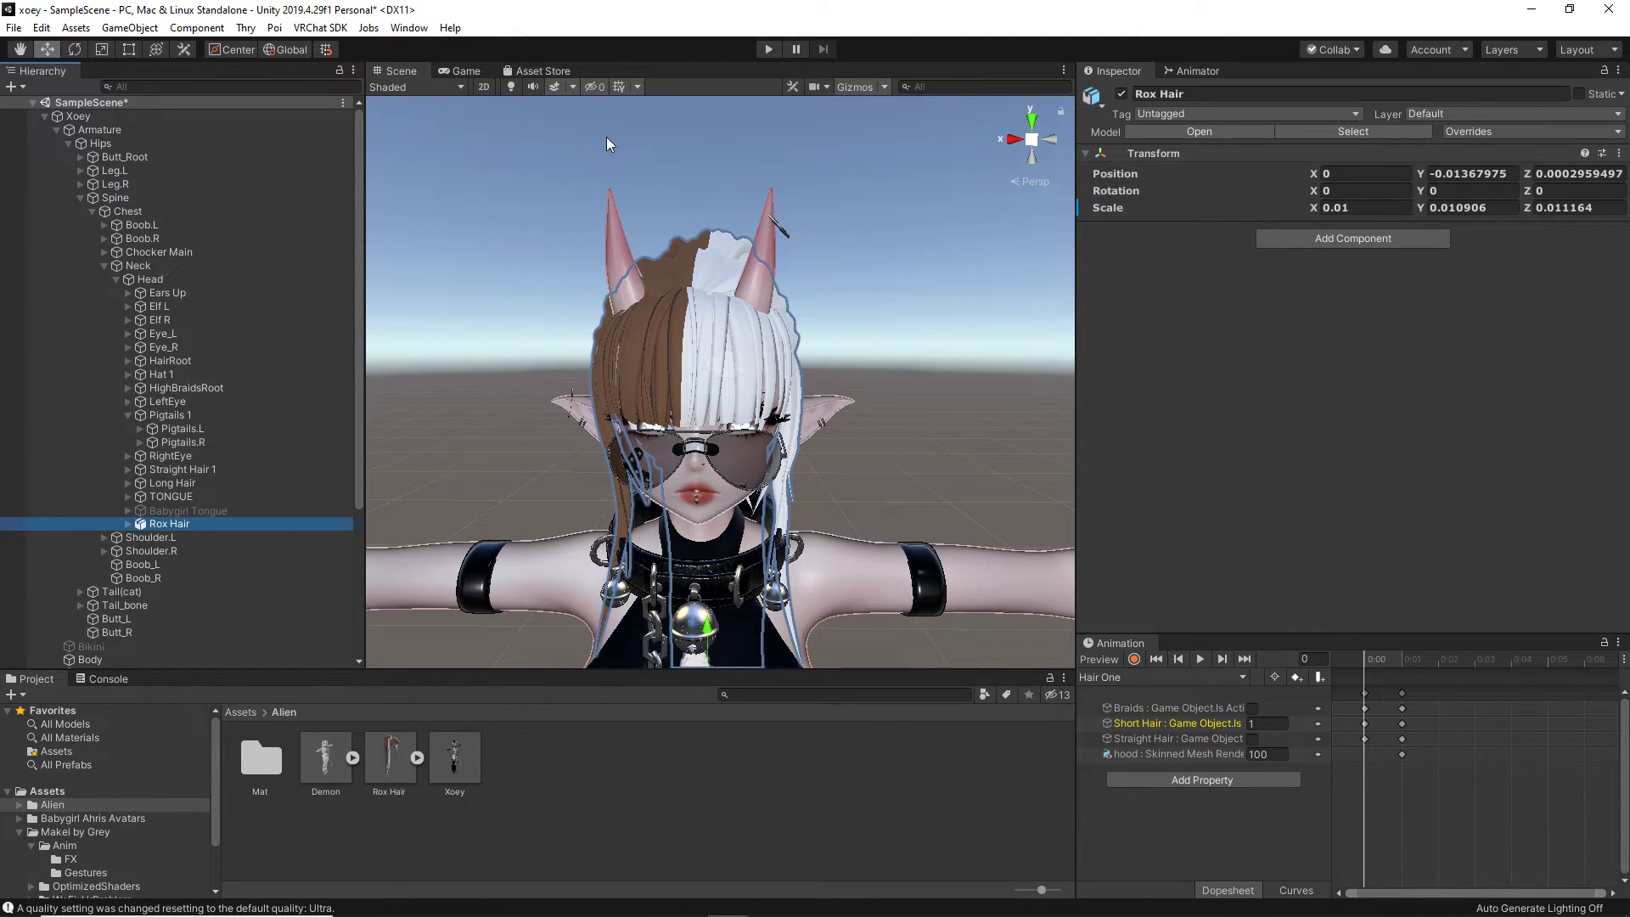
{"action": "left_click", "coordinate": [146, 119]}
{"action": "left_click", "coordinate": [1364, 235]}
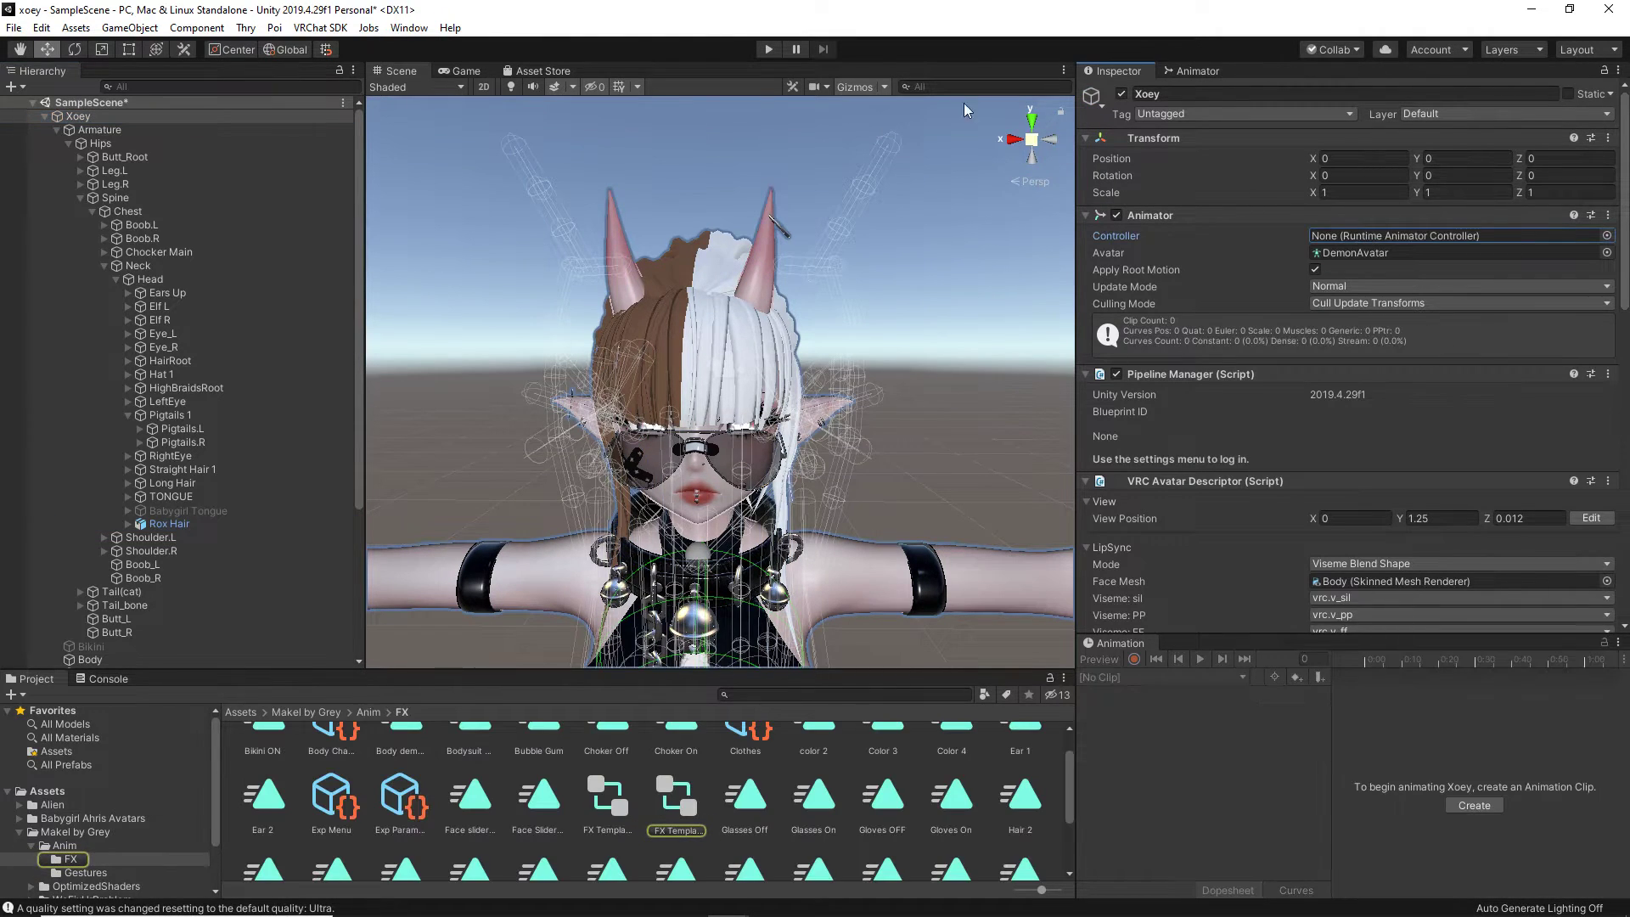
Step: Test in play mode whether the hair follows the head by moving Xoey sideways, and end play mode
{"action": "left_click", "coordinate": [770, 49]}
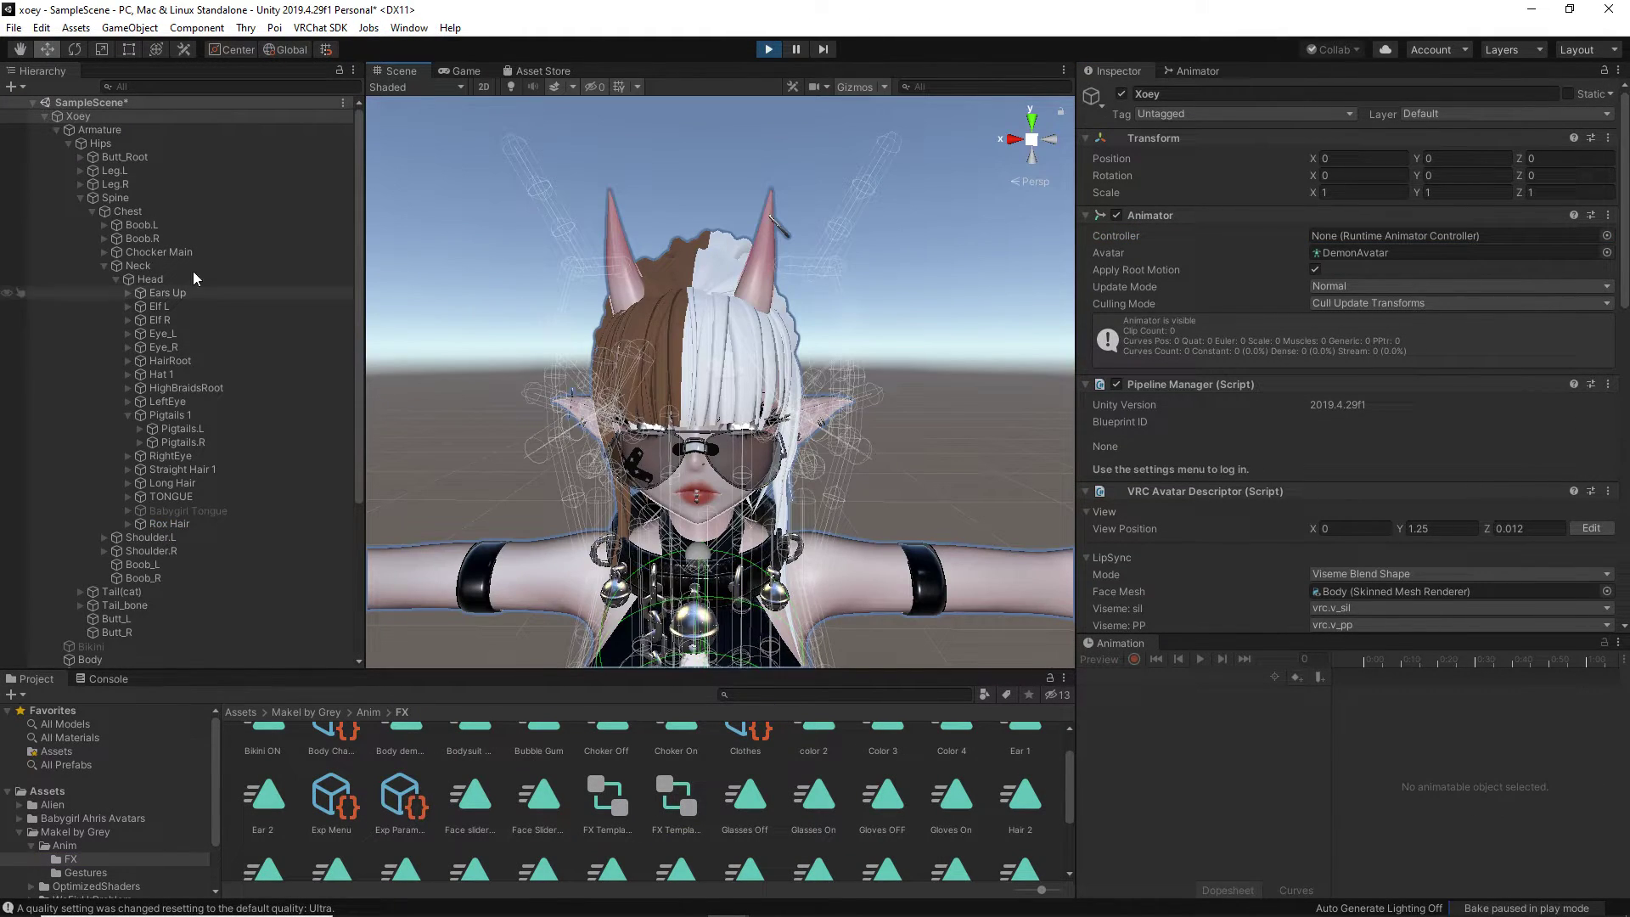
{"action": "left_click", "coordinate": [78, 116]}
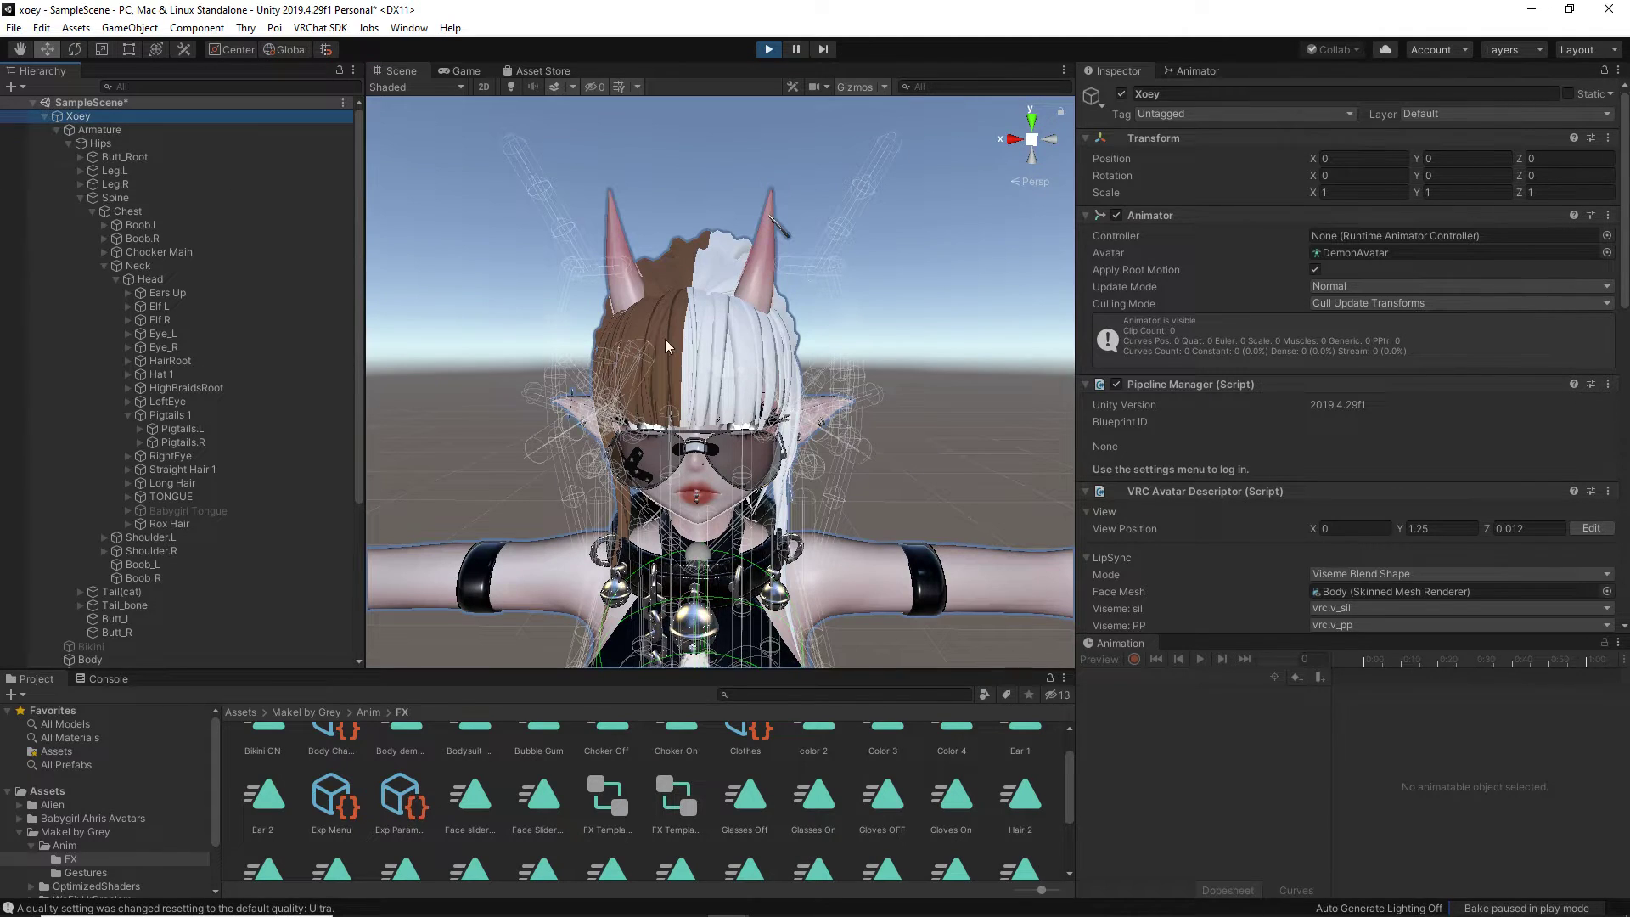
{"action": "scroll", "coordinate": [637, 339], "scroll_direction": "down", "scroll_amount": 5}
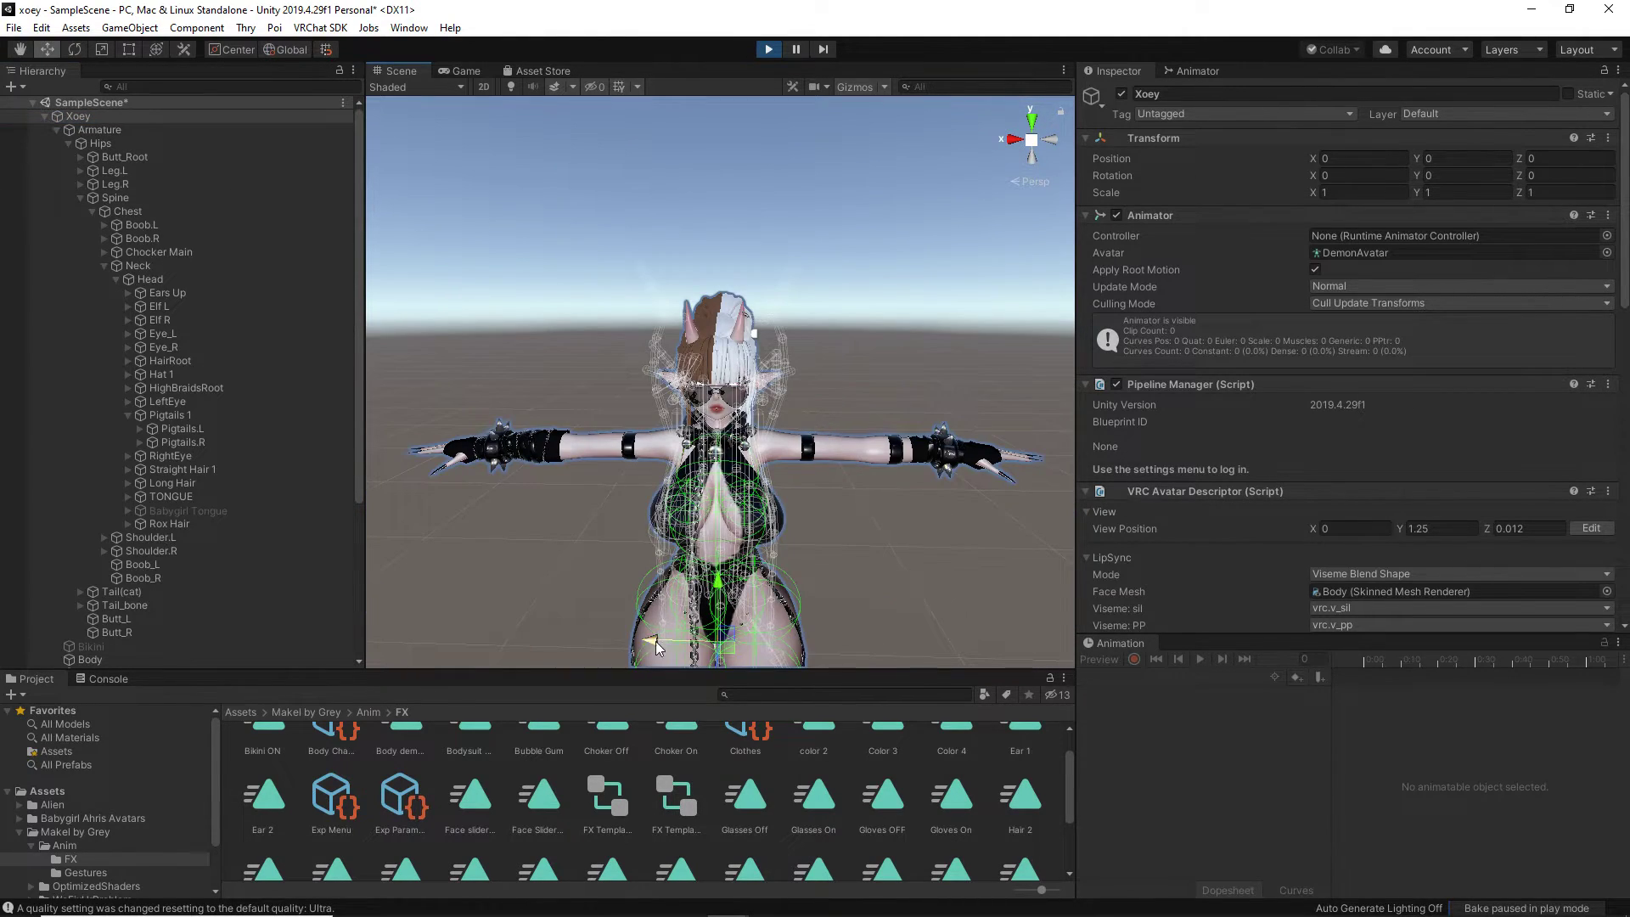
{"action": "left_click_drag", "start_coordinate": [655, 646], "coordinate": [703, 648]}
{"action": "left_click", "coordinate": [766, 49]}
{"action": "scroll", "coordinate": [746, 425], "scroll_direction": "up", "scroll_amount": 5}
{"action": "right_click_drag", "start_coordinate": [747, 441], "coordinate": [747, 501]}
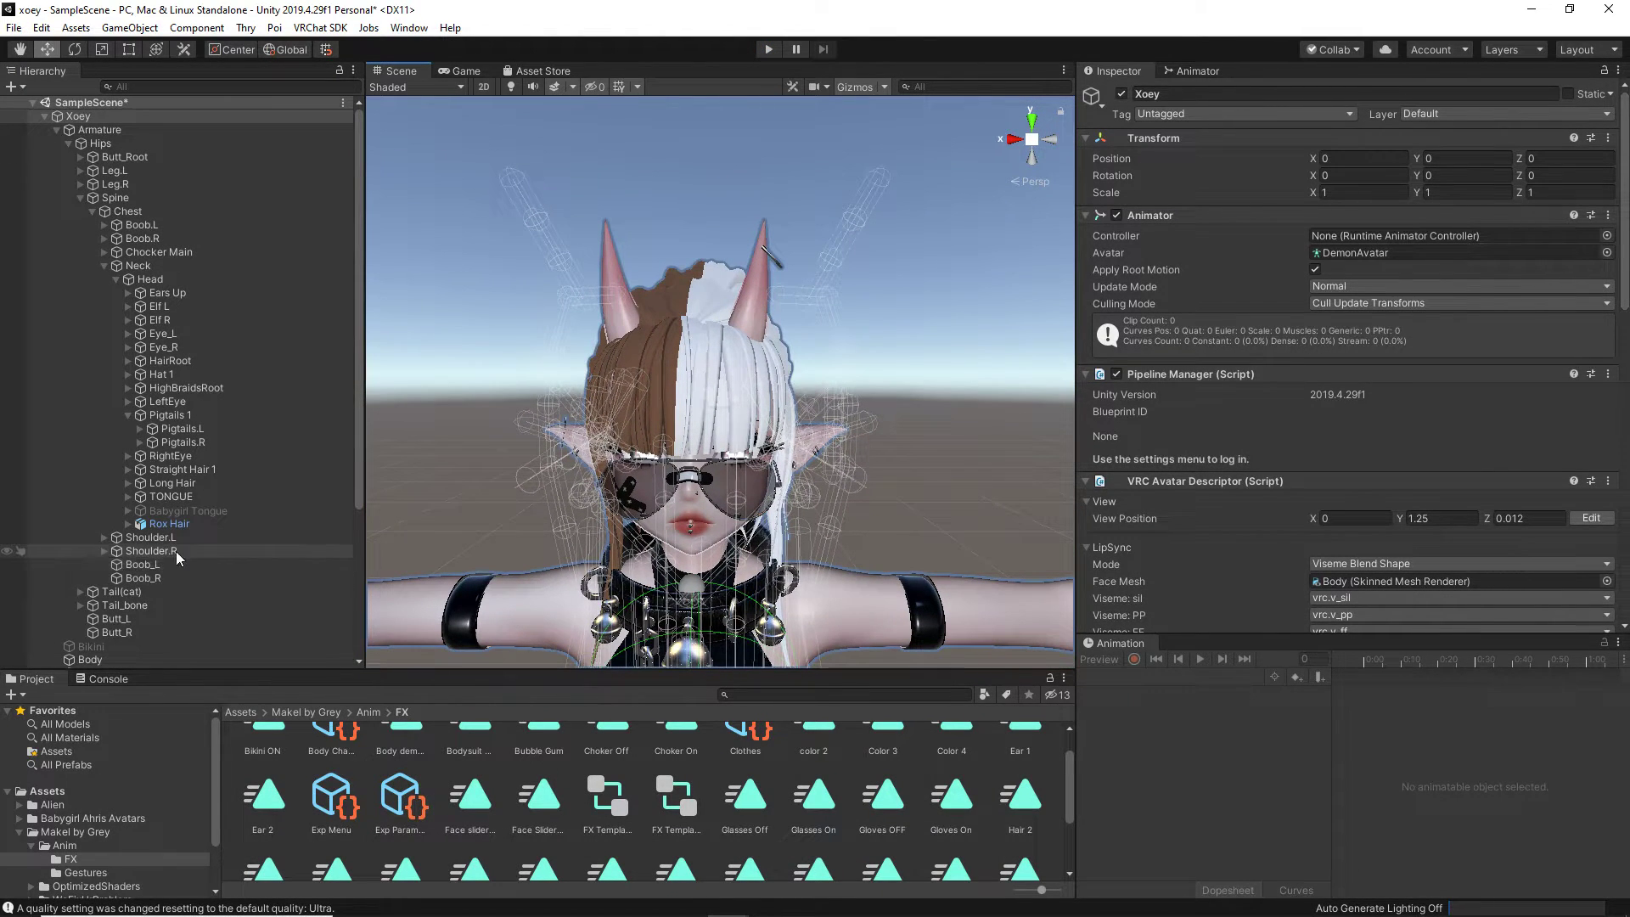
Step: Expand the Rox Hair armature through Hips, Spine, Chest and Neck down to the hair bones under its Head
{"action": "left_click", "coordinate": [128, 525]}
{"action": "scroll", "coordinate": [126, 528], "scroll_direction": "down", "scroll_amount": 2}
{"action": "left_click", "coordinate": [139, 486]}
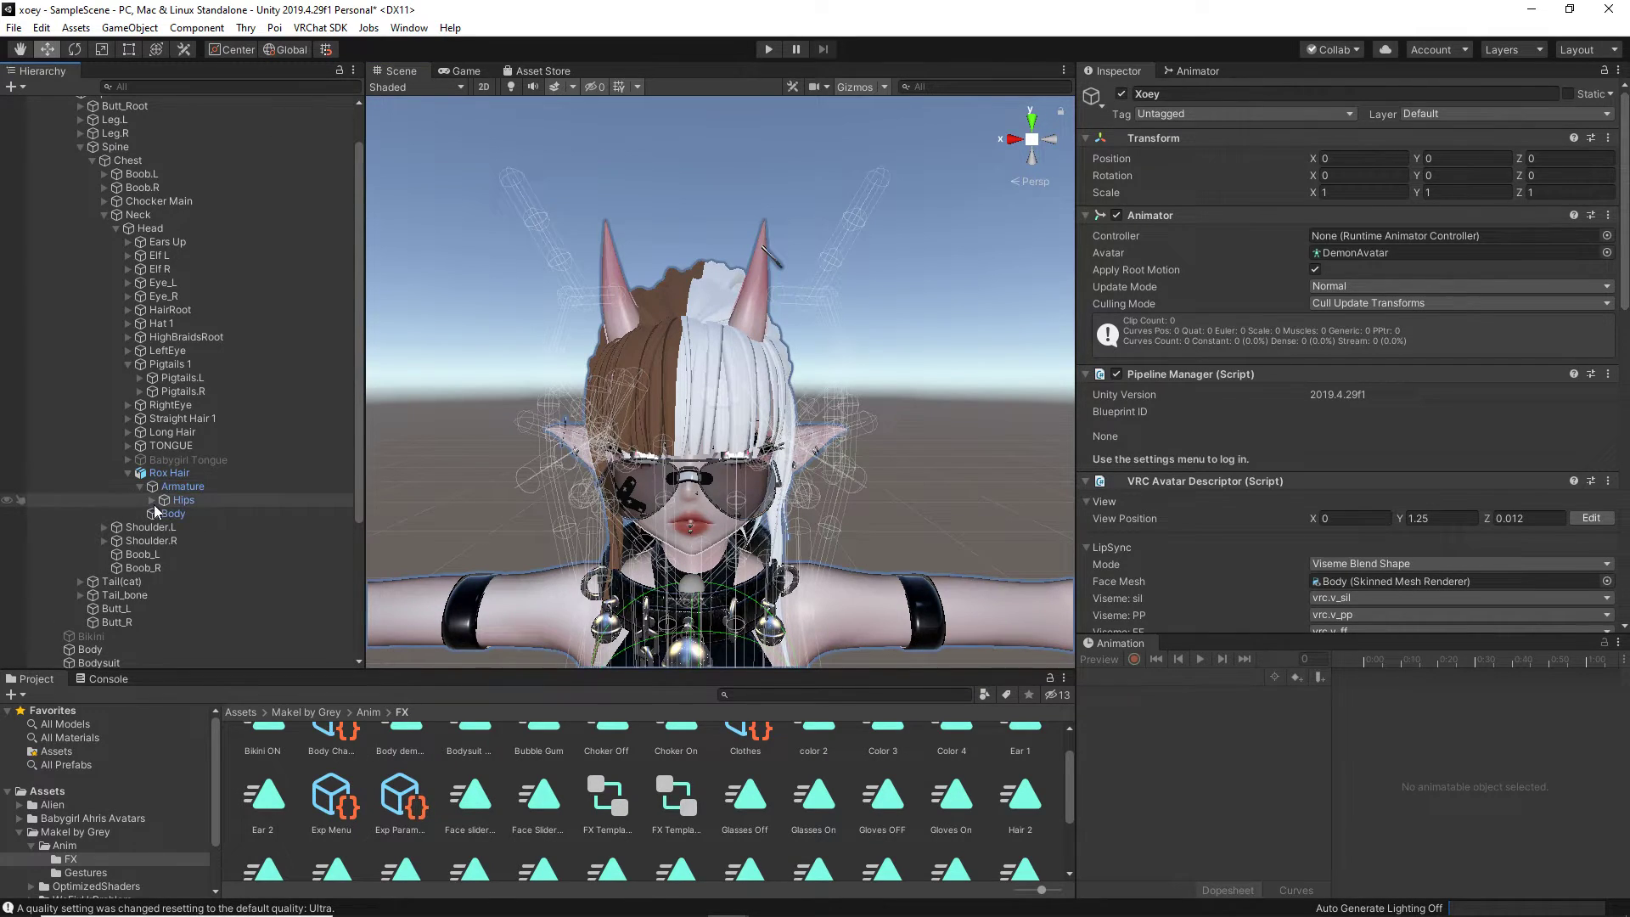
{"action": "left_click", "coordinate": [153, 501]}
{"action": "left_click", "coordinate": [164, 527]}
{"action": "left_click", "coordinate": [165, 554]}
{"action": "left_click", "coordinate": [177, 568]}
{"action": "left_click", "coordinate": [187, 596]}
{"action": "scroll", "coordinate": [187, 600], "scroll_direction": "down", "scroll_amount": 2}
{"action": "left_click", "coordinate": [198, 558]}
{"action": "scroll", "coordinate": [196, 559], "scroll_direction": "down", "scroll_amount": 4}
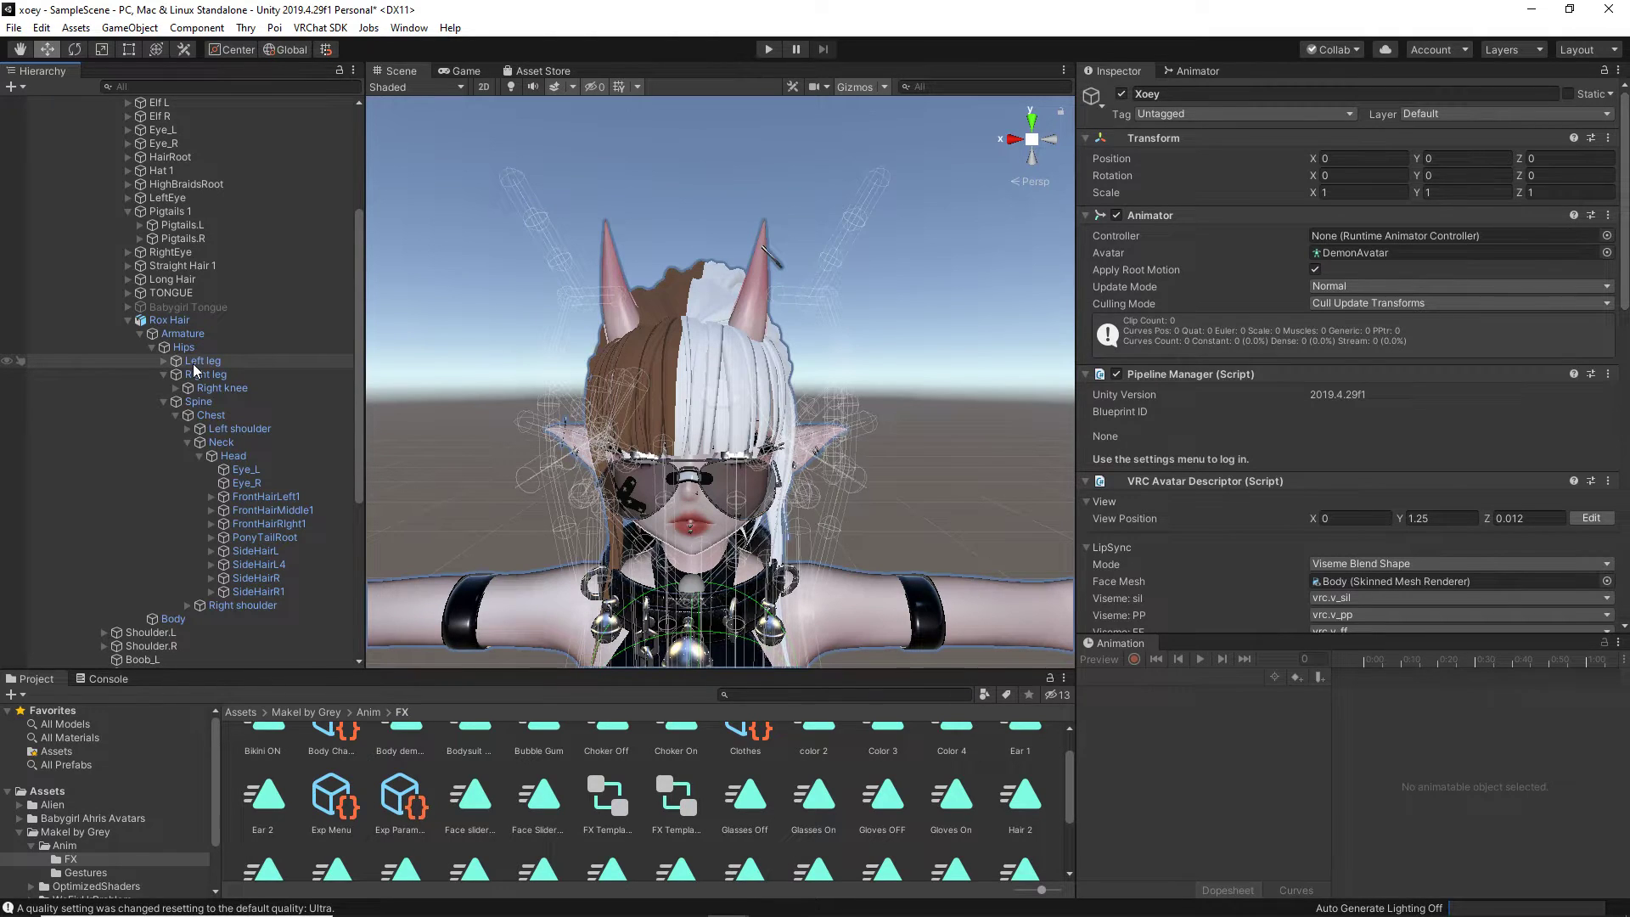
Step: Examine the side, ponytail and front hair bones under the Rox Hair's Head bone, along with their parent objects
{"action": "left_click", "coordinate": [244, 581]}
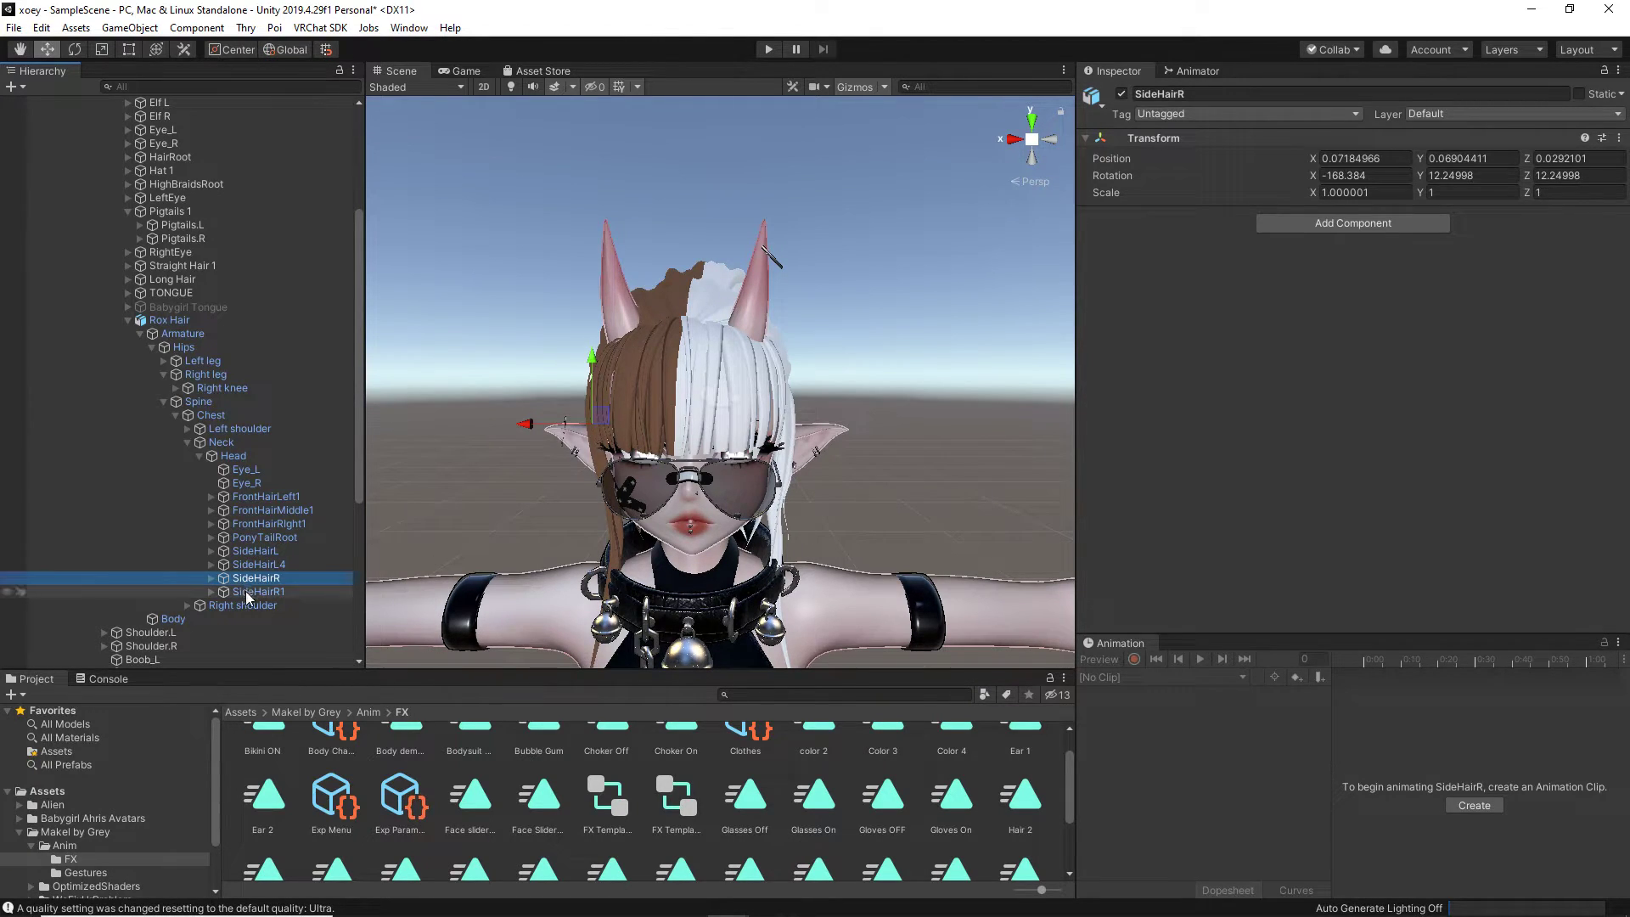
{"action": "left_click", "coordinate": [246, 590]}
{"action": "left_click", "coordinate": [254, 563]}
{"action": "left_click", "coordinate": [259, 538]}
{"action": "left_click", "coordinate": [262, 579]}
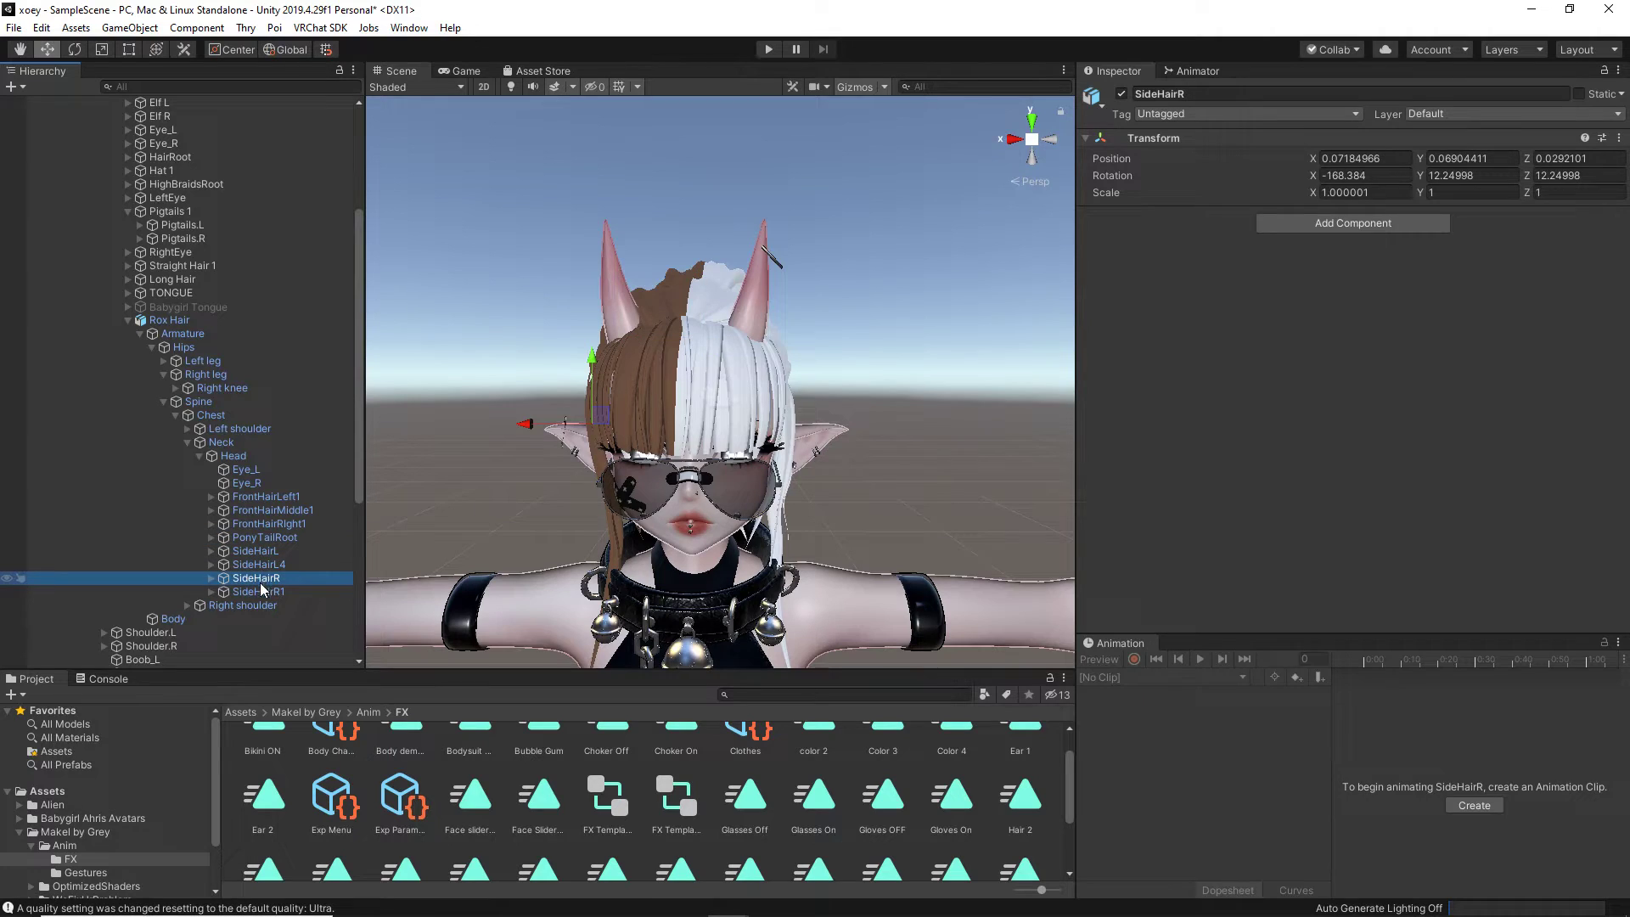
{"action": "left_click", "coordinate": [266, 497]}
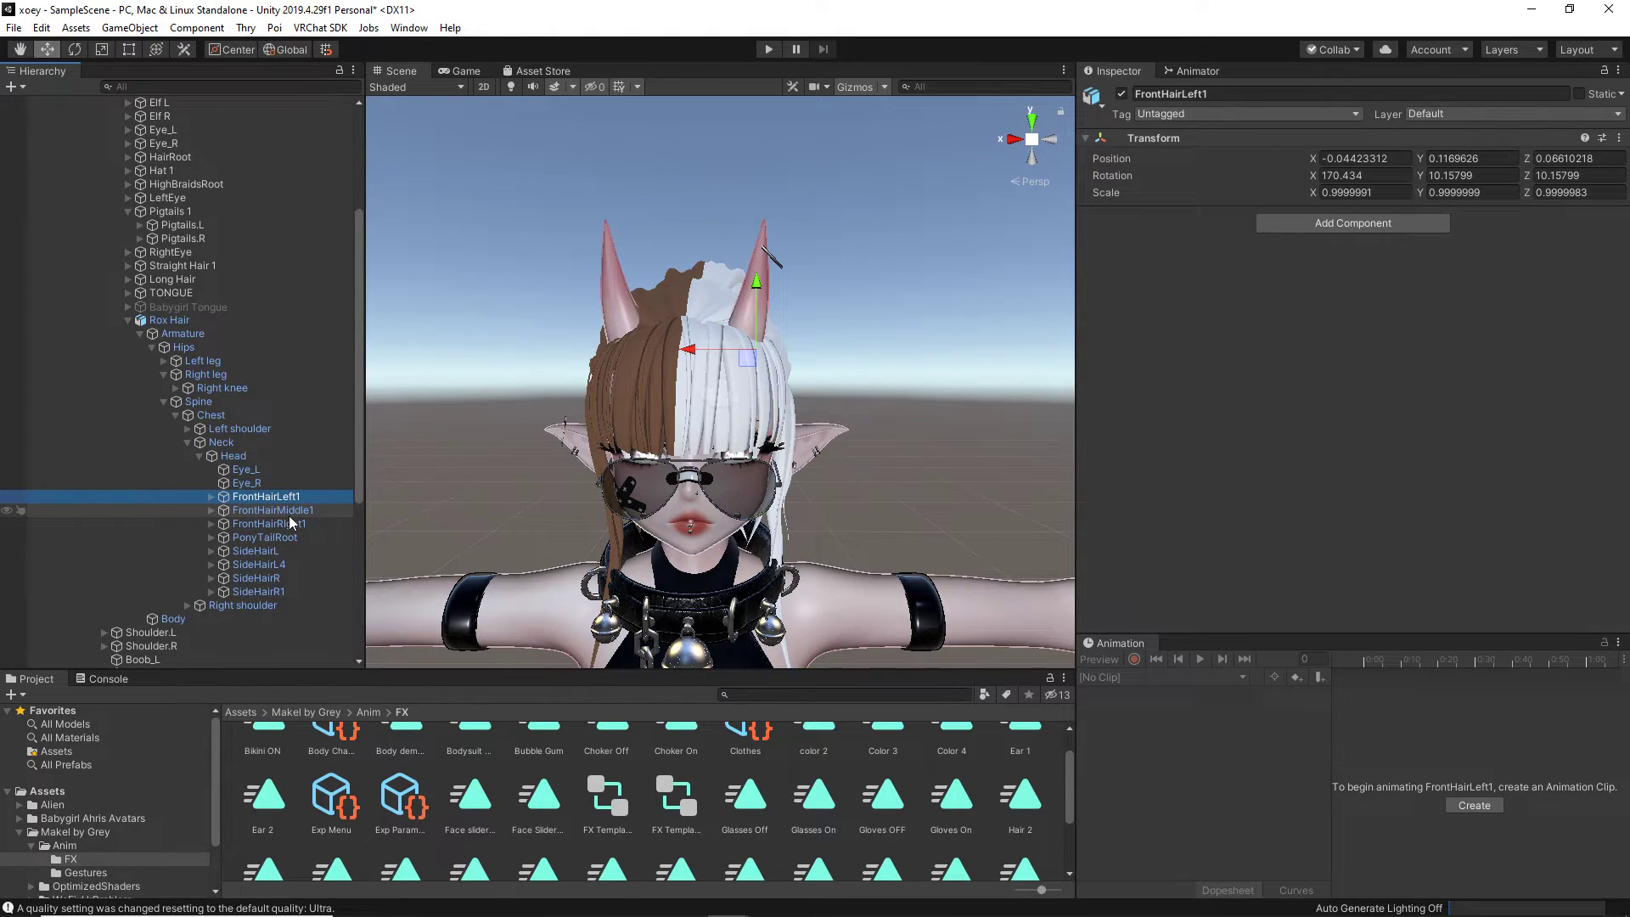
{"action": "left_click", "coordinate": [159, 322]}
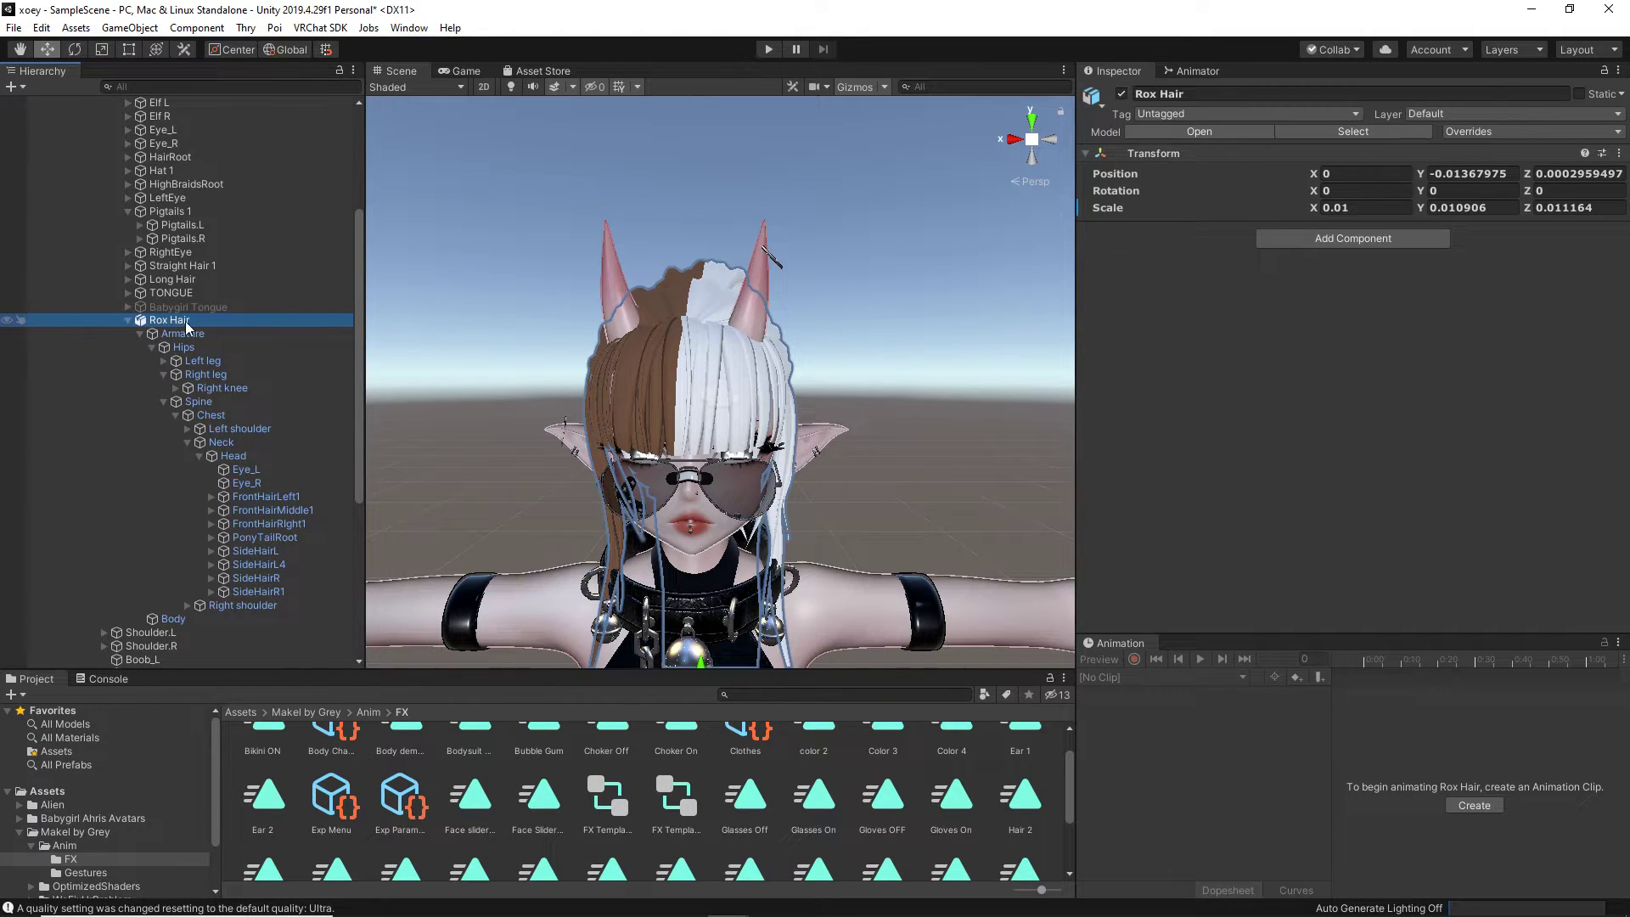
{"action": "left_click", "coordinate": [170, 333]}
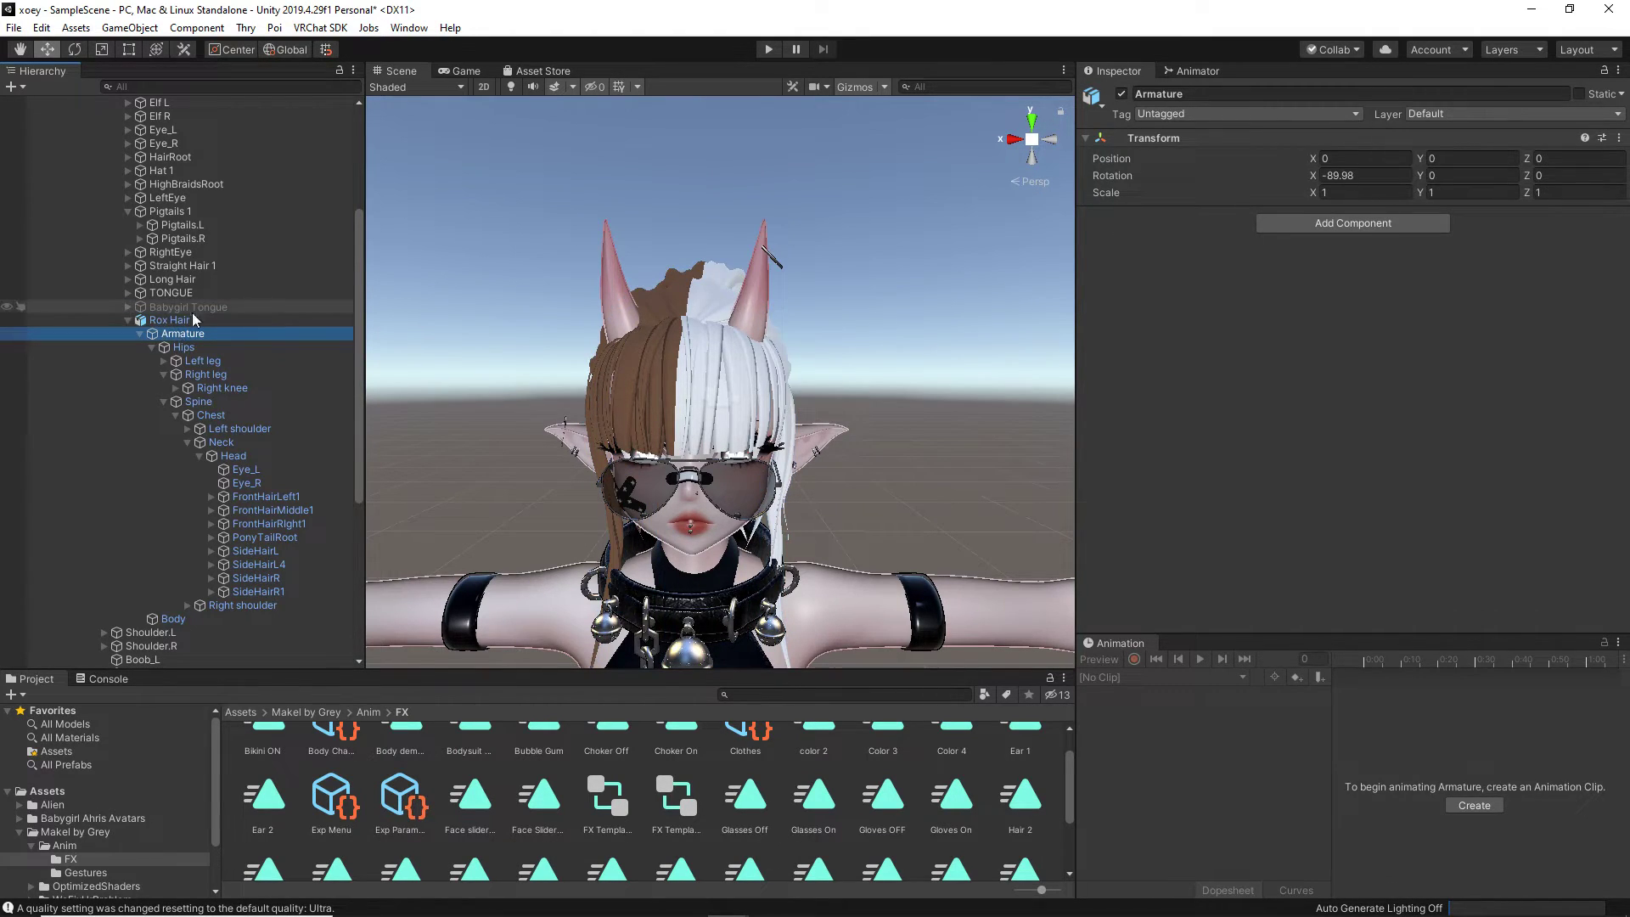
{"action": "left_click", "coordinate": [227, 456]}
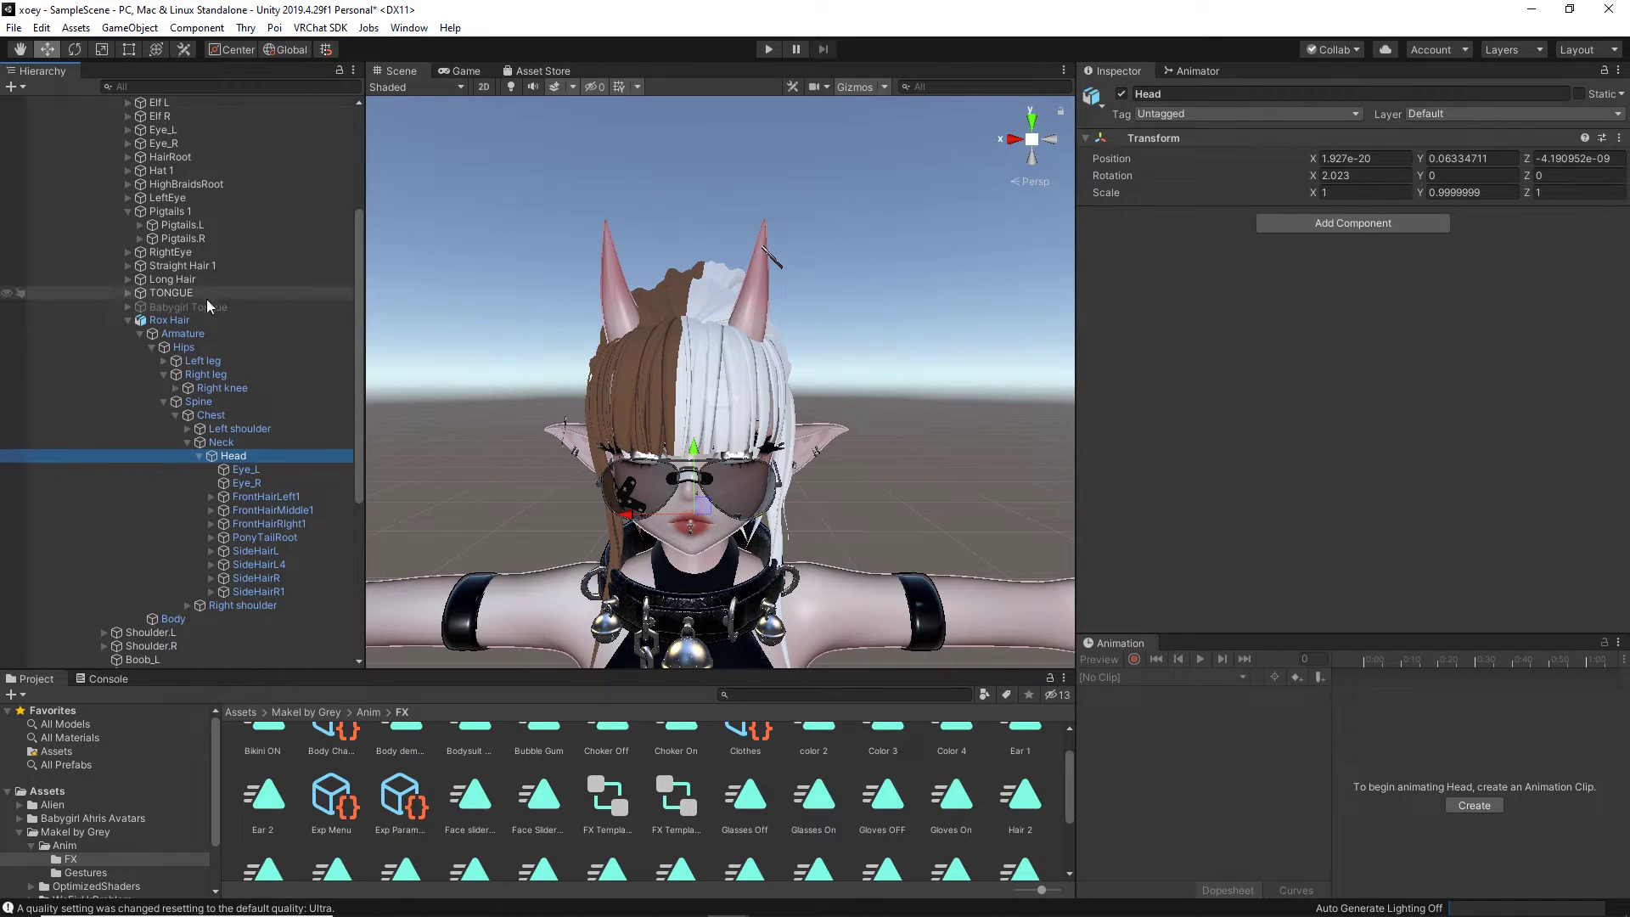
Step: Add a VRC Phys Bone component to the Rox Hair root object
{"action": "left_click", "coordinate": [255, 320]}
{"action": "left_click", "coordinate": [1382, 239]}
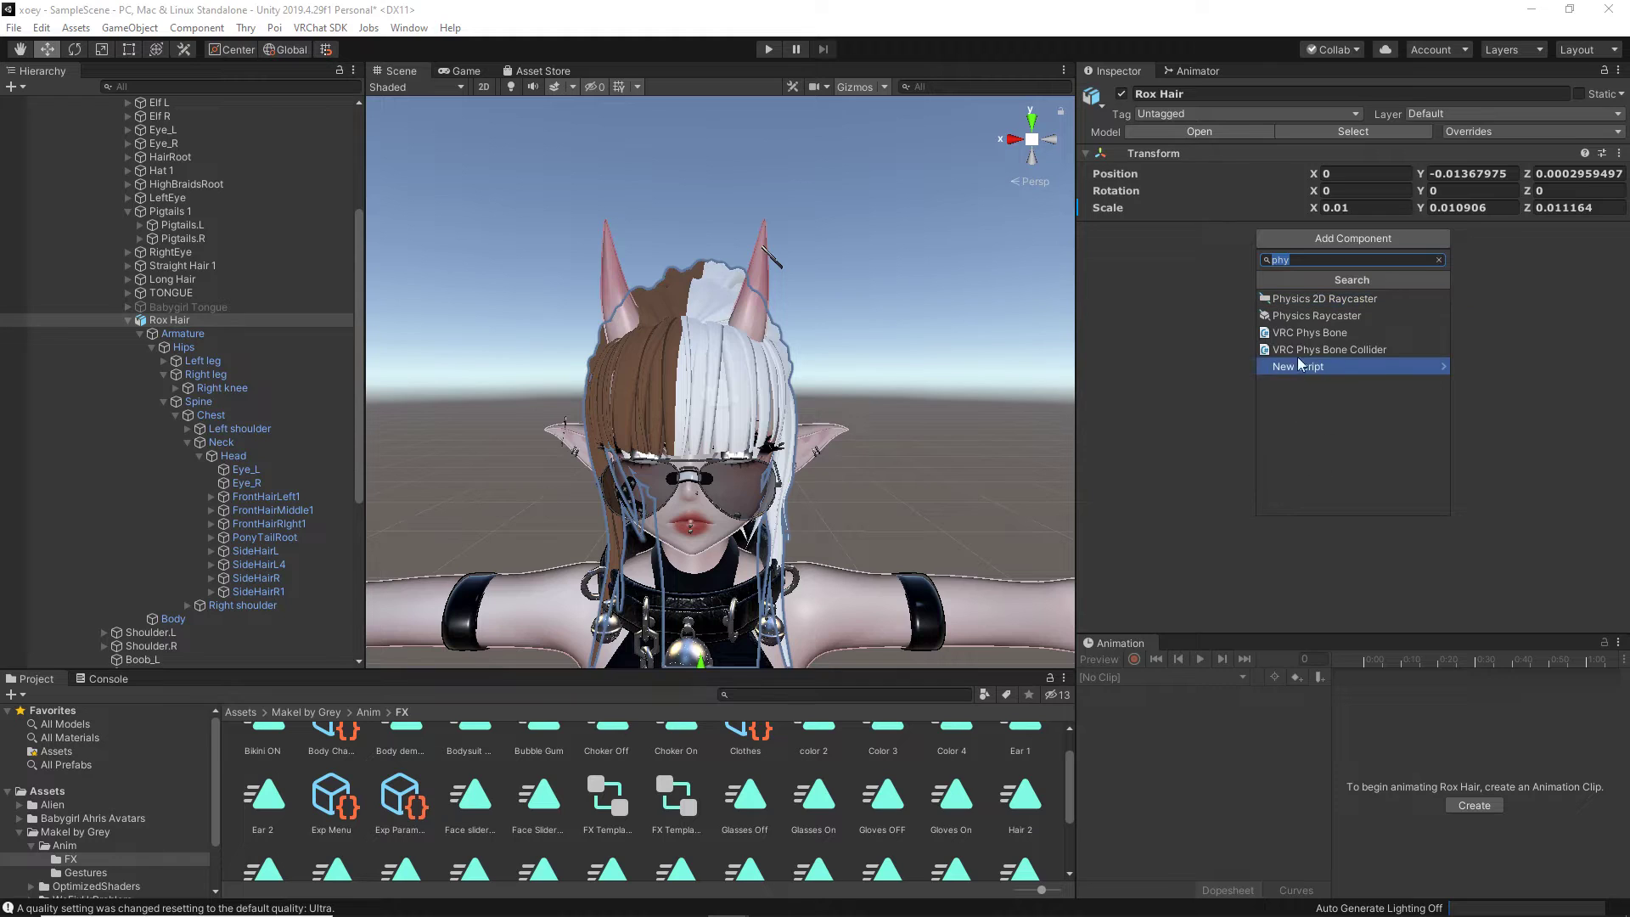
{"action": "left_click", "coordinate": [1294, 332]}
Step: Test the Rox Hair root's physics in play mode by moving Xoey from side to side, and end play mode
{"action": "left_click", "coordinate": [767, 51]}
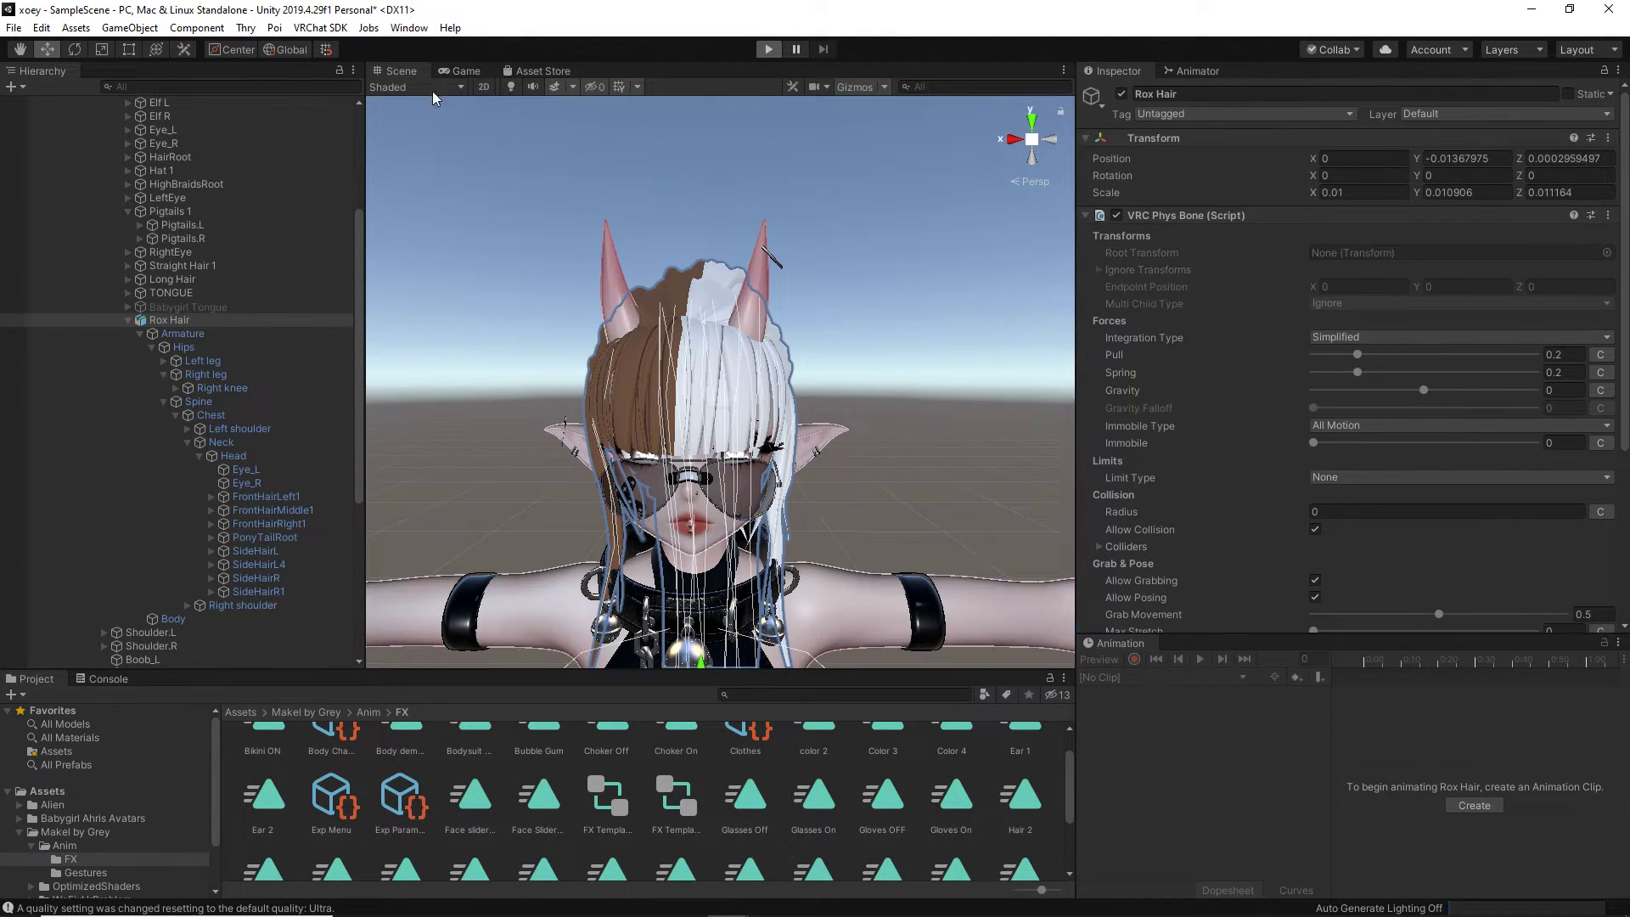
{"action": "left_click", "coordinate": [400, 72]}
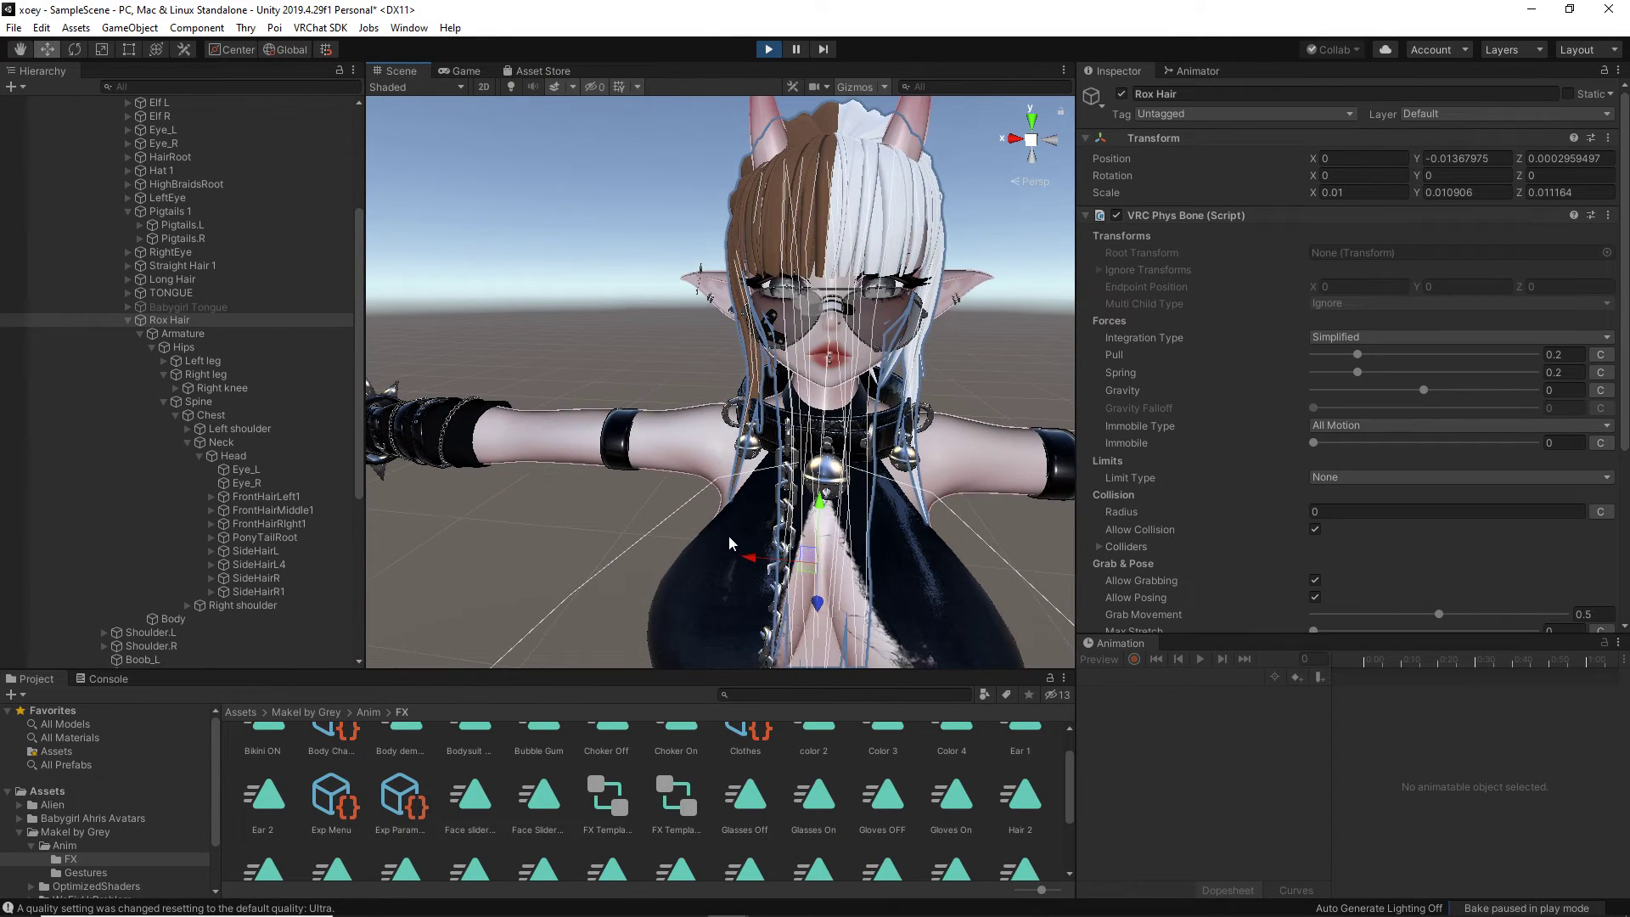
{"action": "scroll", "coordinate": [47, 400], "scroll_direction": "up", "scroll_amount": 5}
{"action": "left_click", "coordinate": [78, 116]}
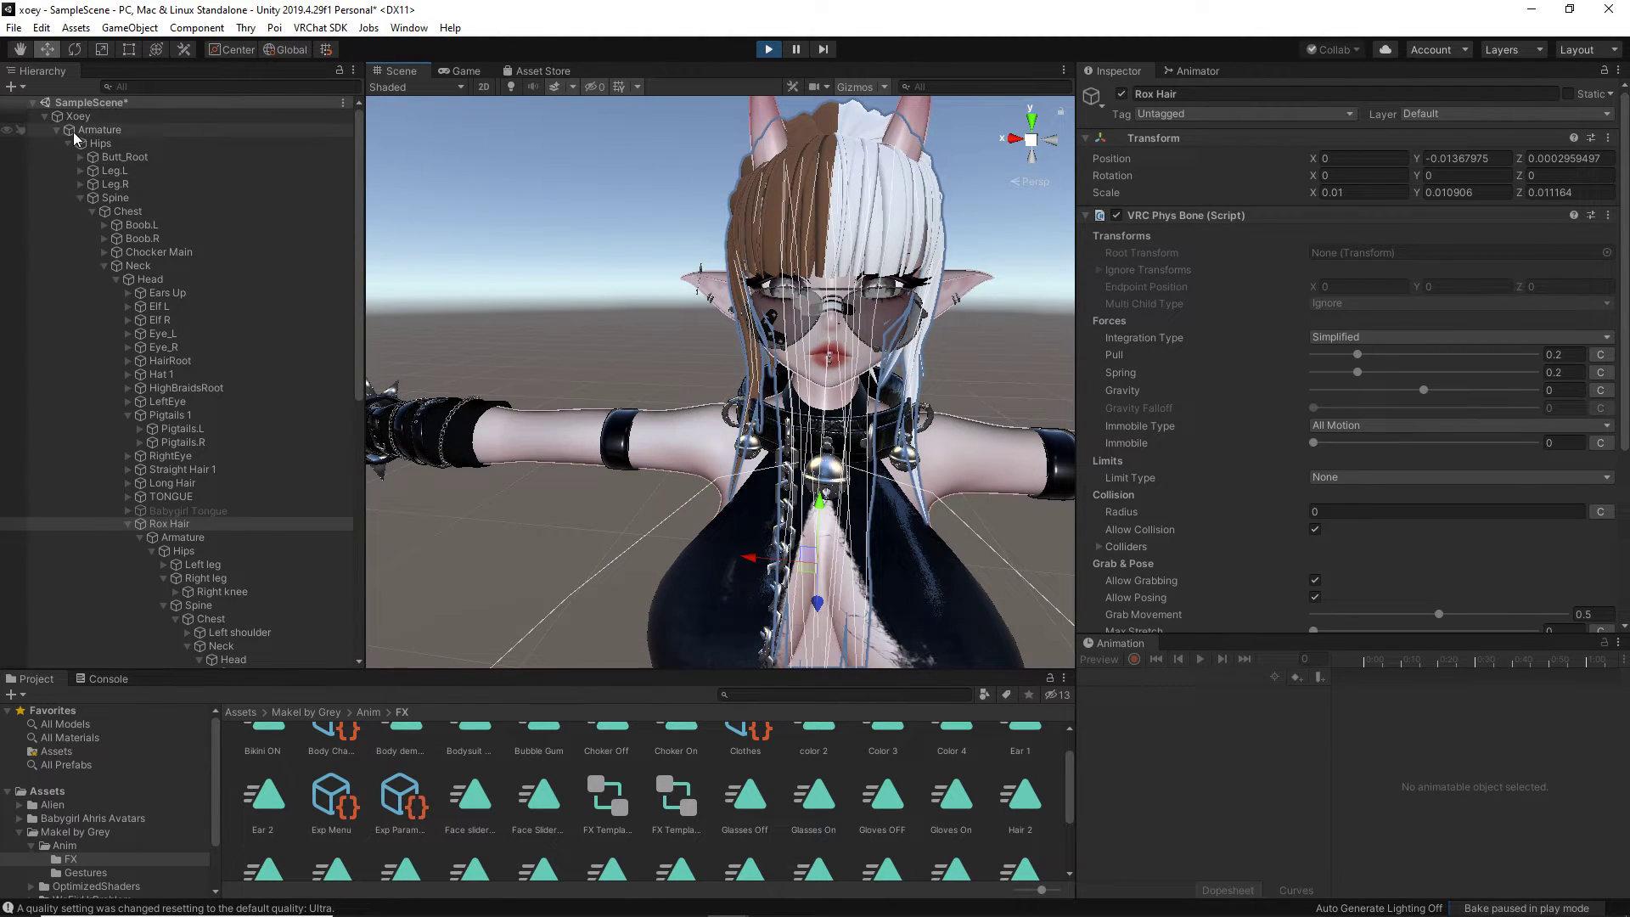
{"action": "left_click_drag", "start_coordinate": [679, 521], "coordinate": [721, 526]}
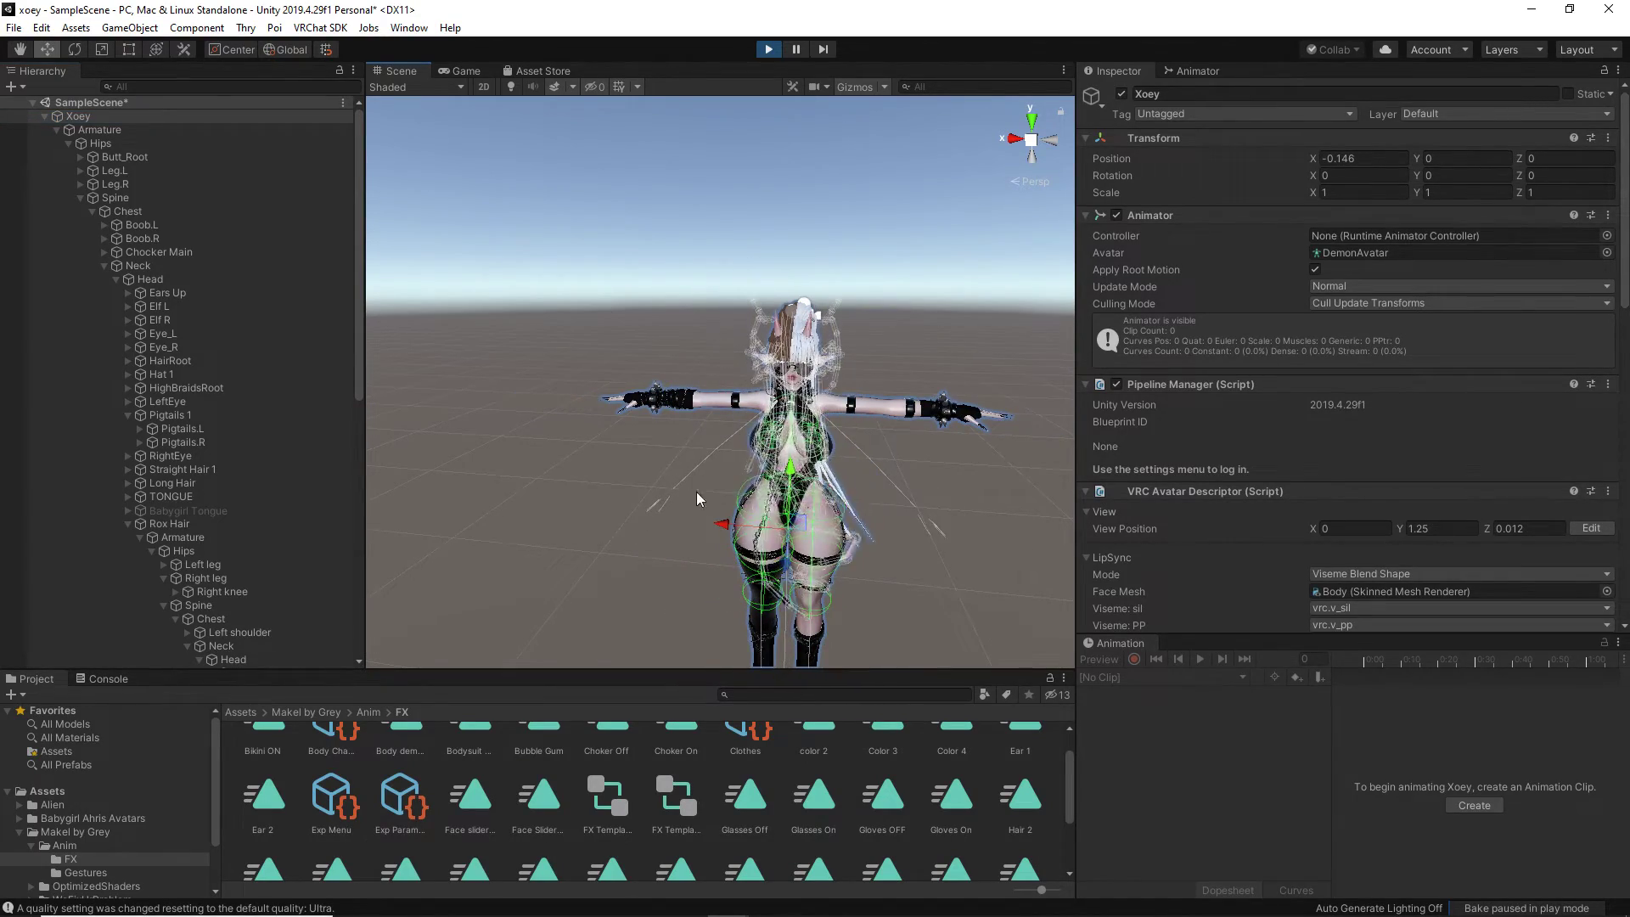
{"action": "left_click_drag", "start_coordinate": [721, 524], "coordinate": [671, 521]}
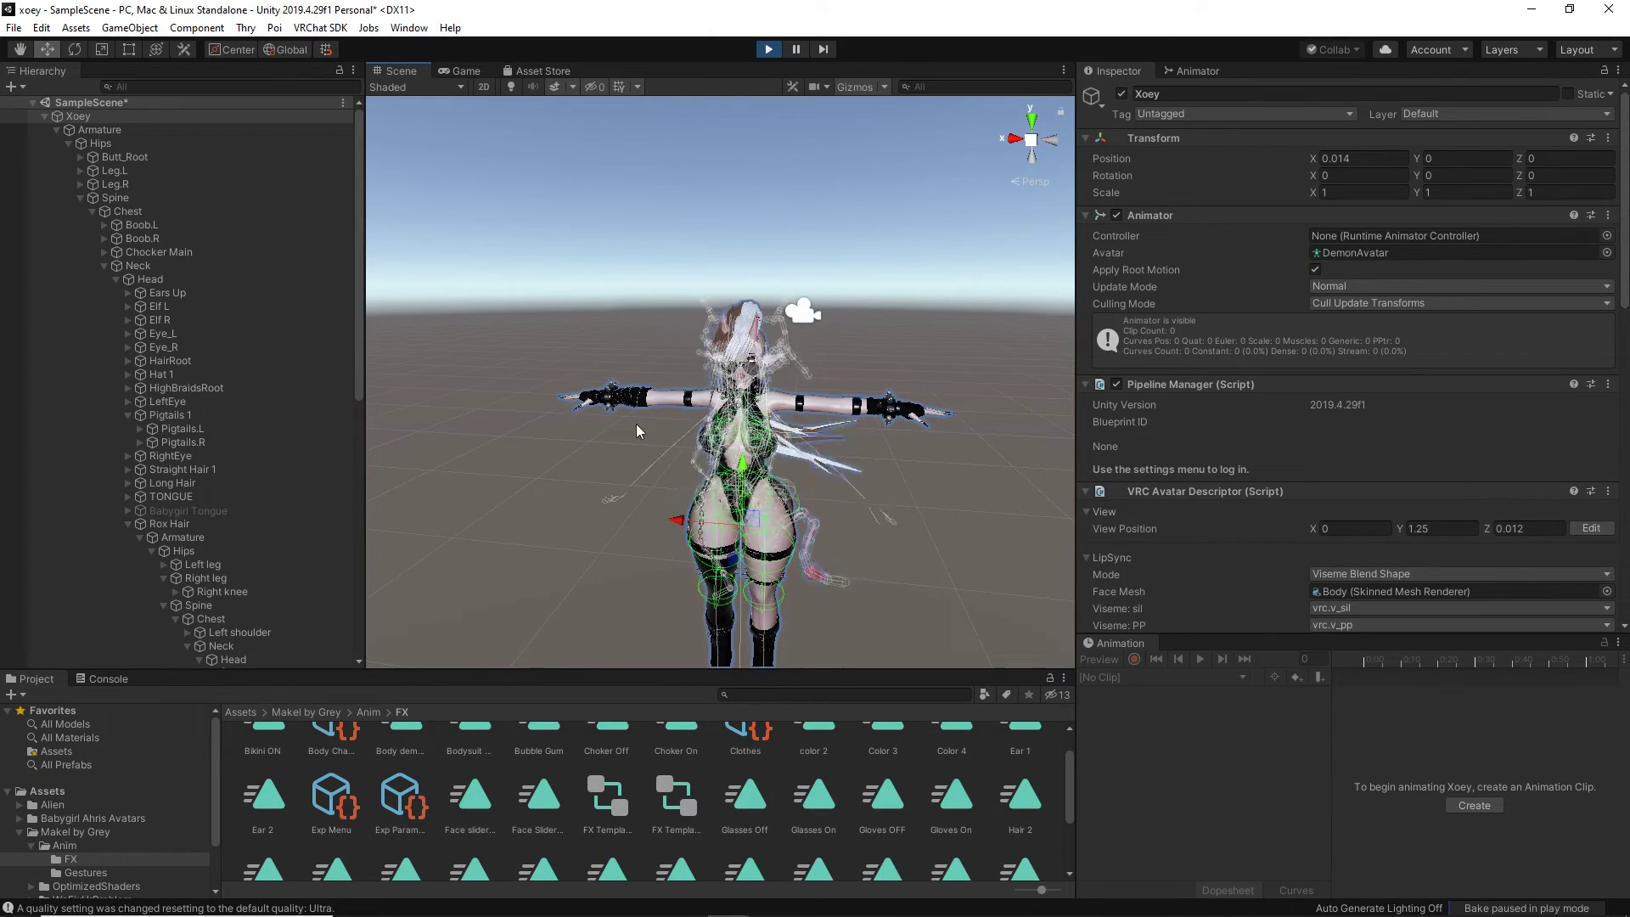
{"action": "left_click", "coordinate": [768, 49]}
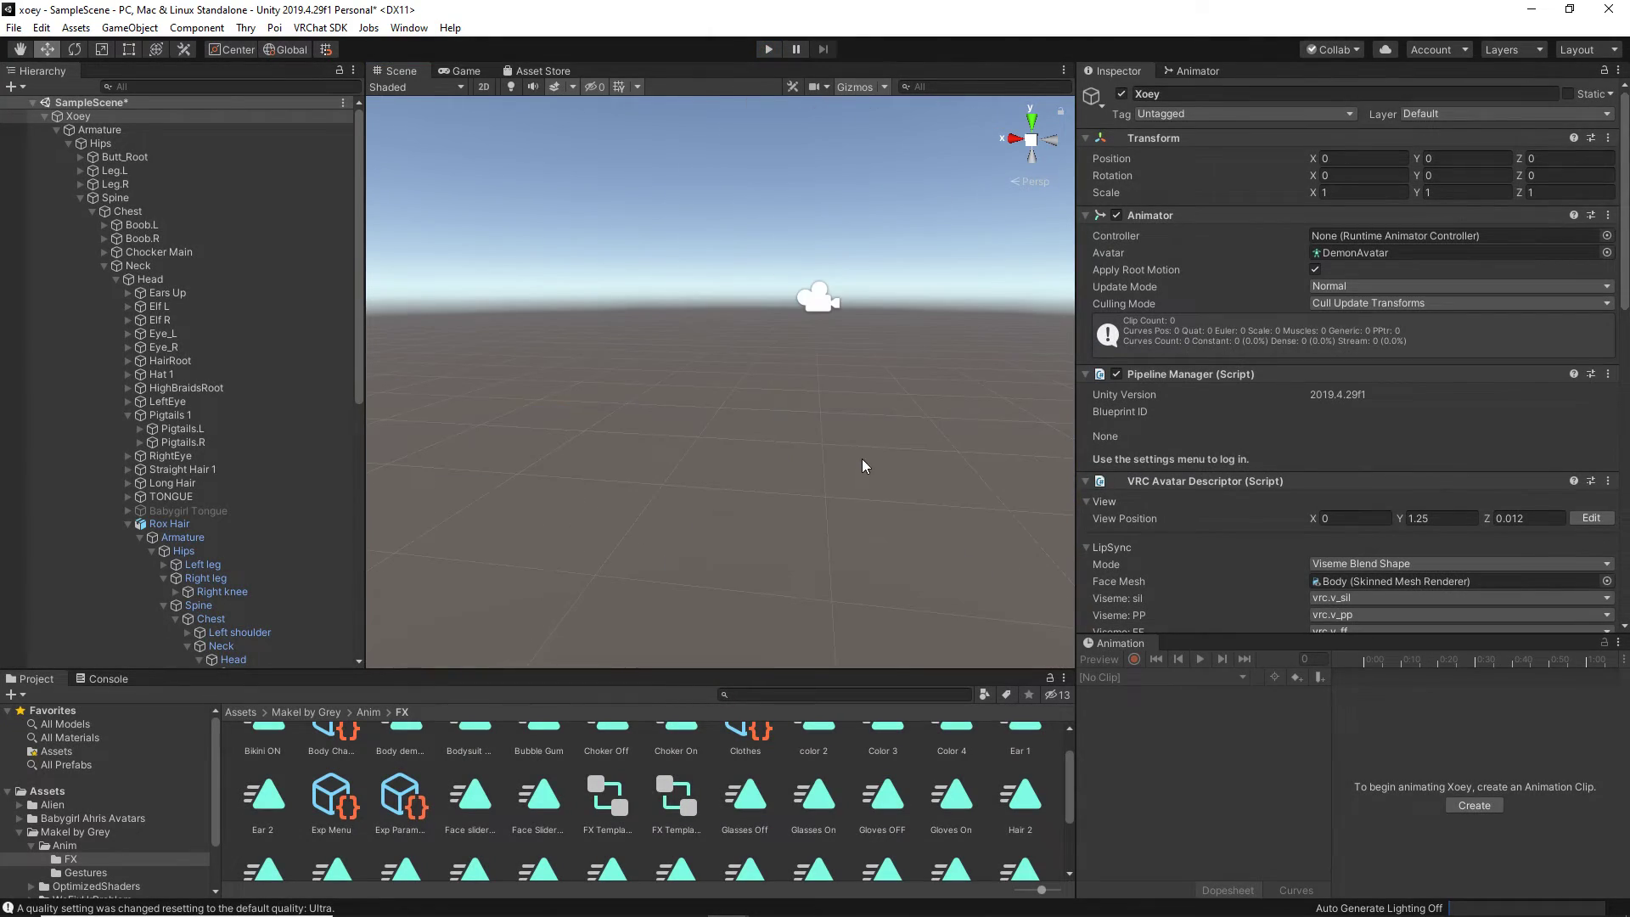
{"action": "scroll", "coordinate": [864, 463], "scroll_direction": "up", "scroll_amount": 5}
Step: Remove the VRC Phys Bone component from the Rox Hair root object
{"action": "left_click", "coordinate": [170, 524]}
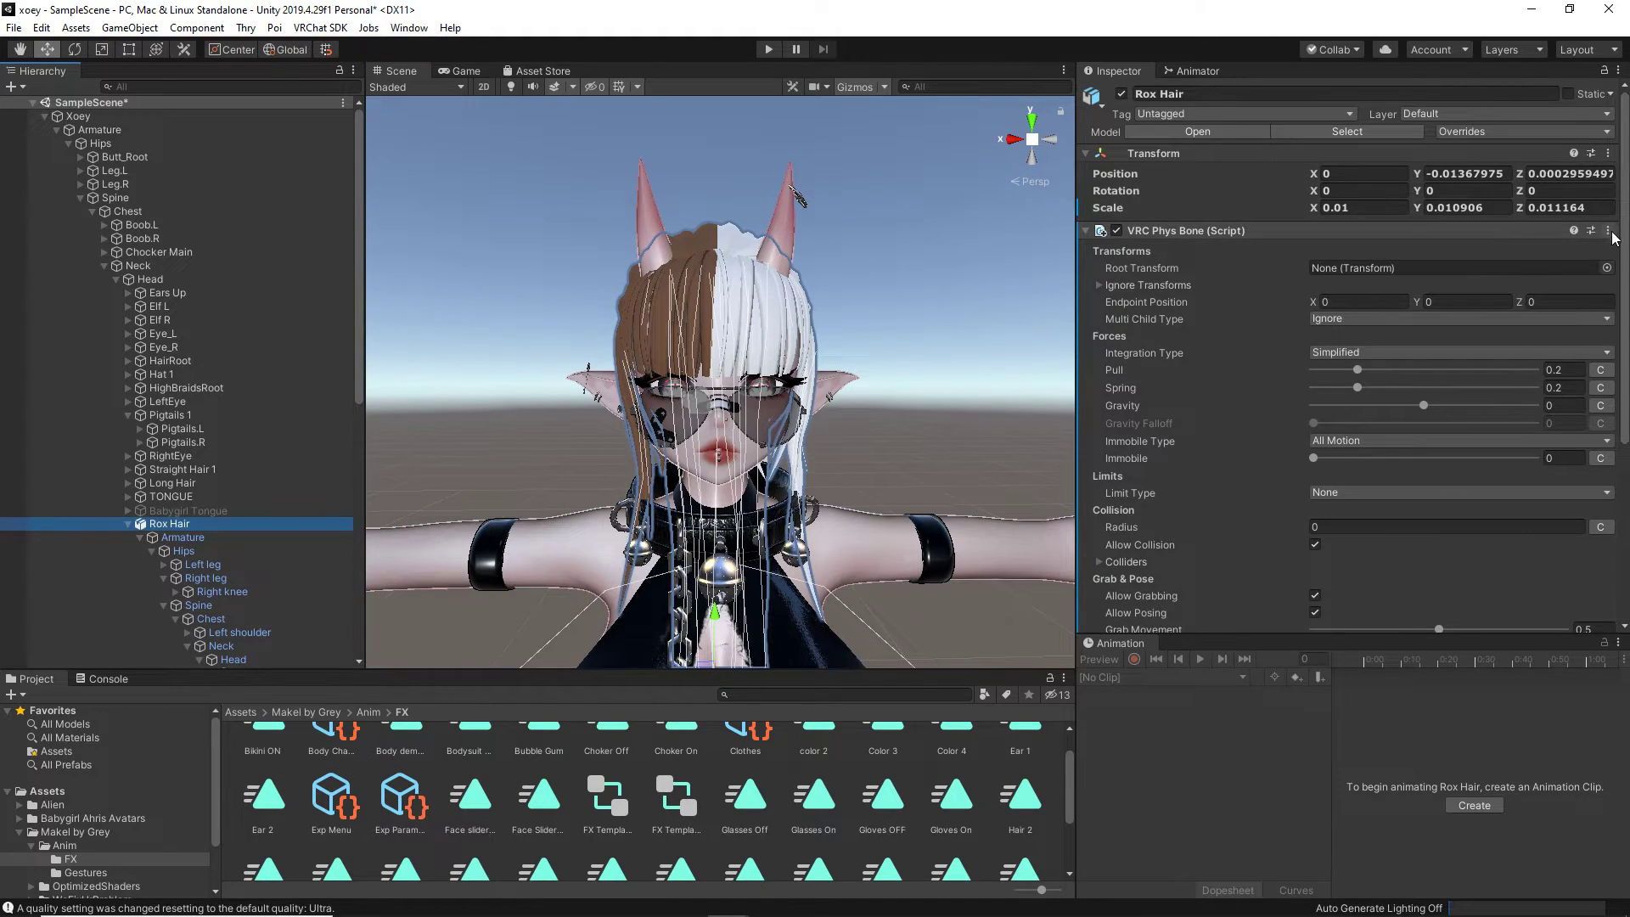
{"action": "left_click", "coordinate": [1608, 231]}
{"action": "left_click", "coordinate": [1477, 291]}
Step: Add a VRC Phys Bone component to all eight hair bones under the Rox Hair's Head, from FrontHairLeft1 through SideHairR1
{"action": "scroll", "coordinate": [17, 390], "scroll_direction": "down", "scroll_amount": 2}
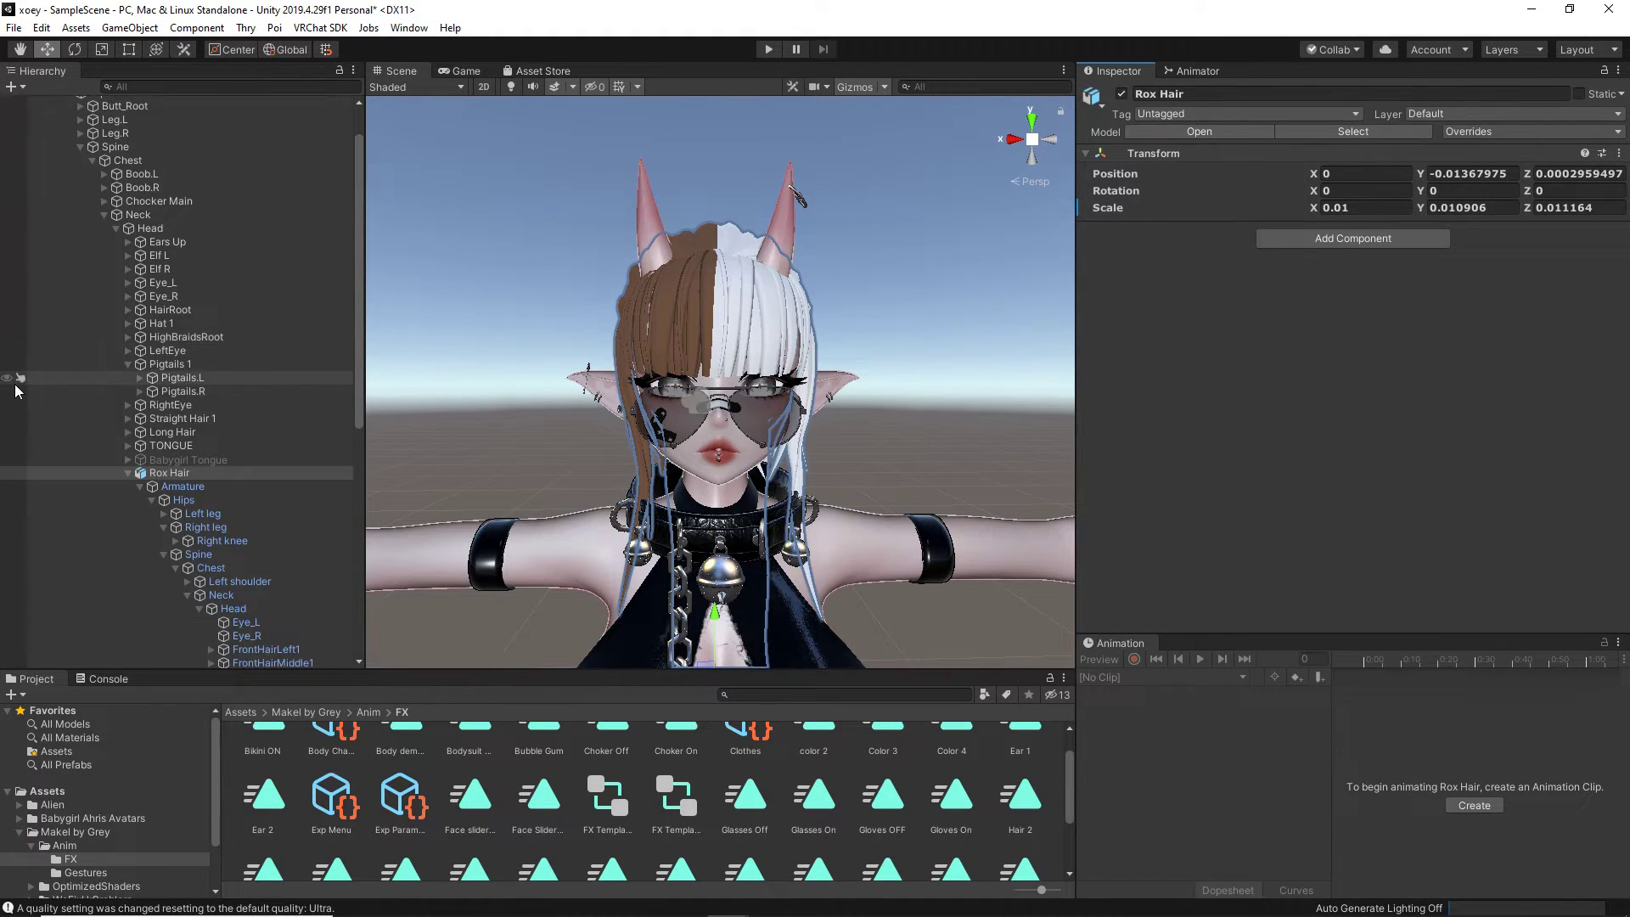
{"action": "scroll", "coordinate": [127, 509], "scroll_direction": "down", "scroll_amount": 3}
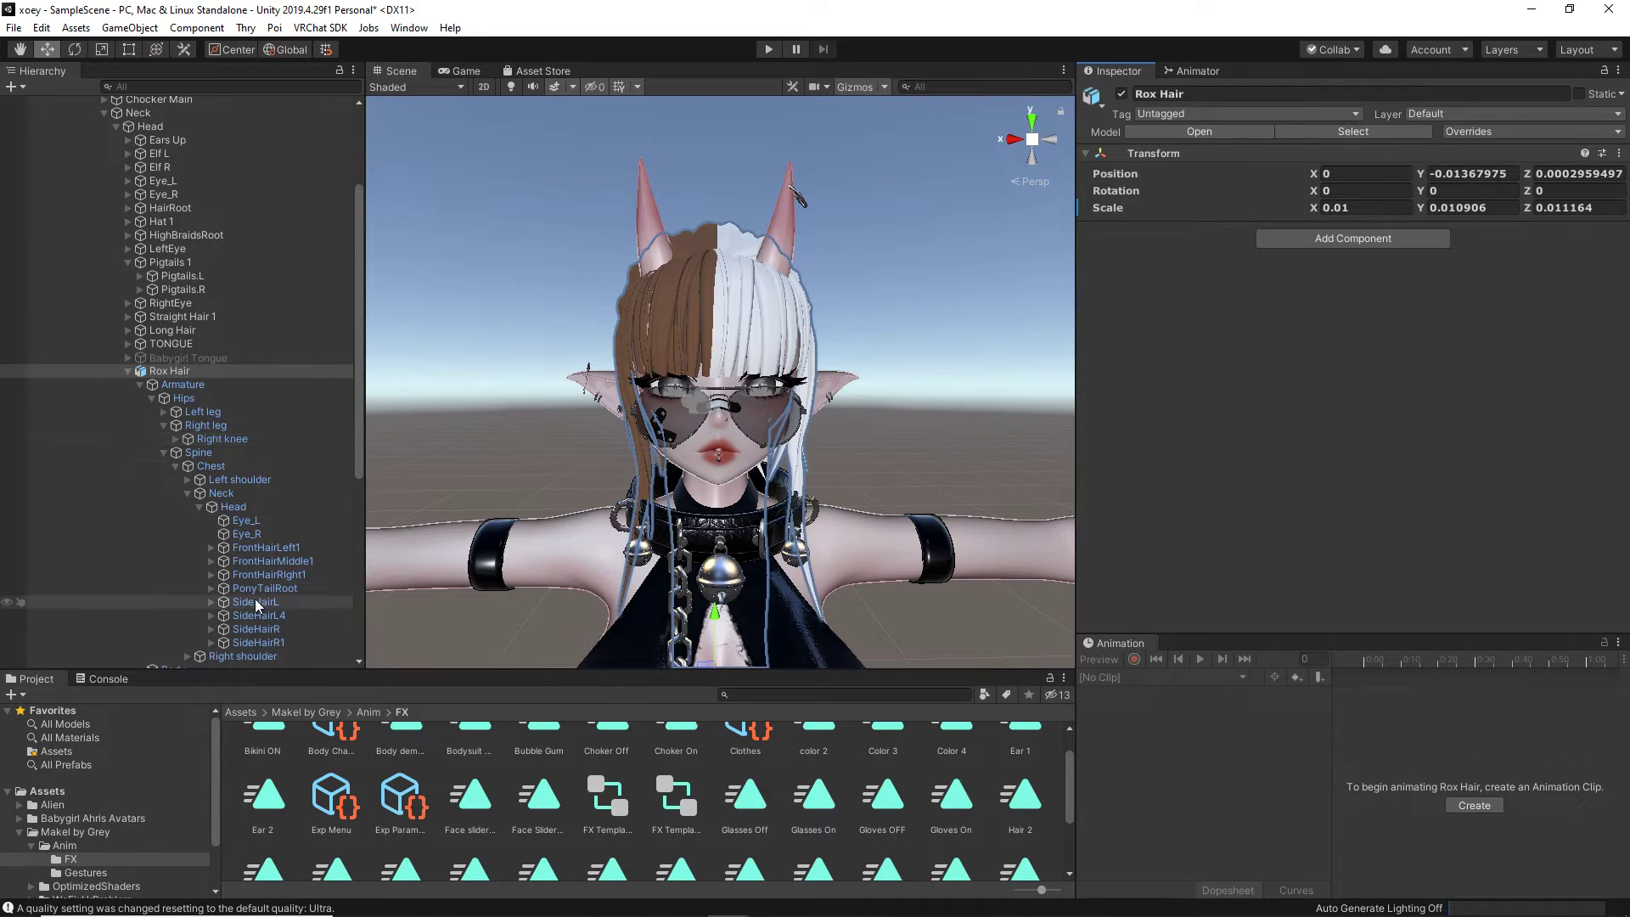
{"action": "left_click", "coordinate": [258, 643]}
{"action": "left_click", "coordinate": [256, 629], "text": "shift"}
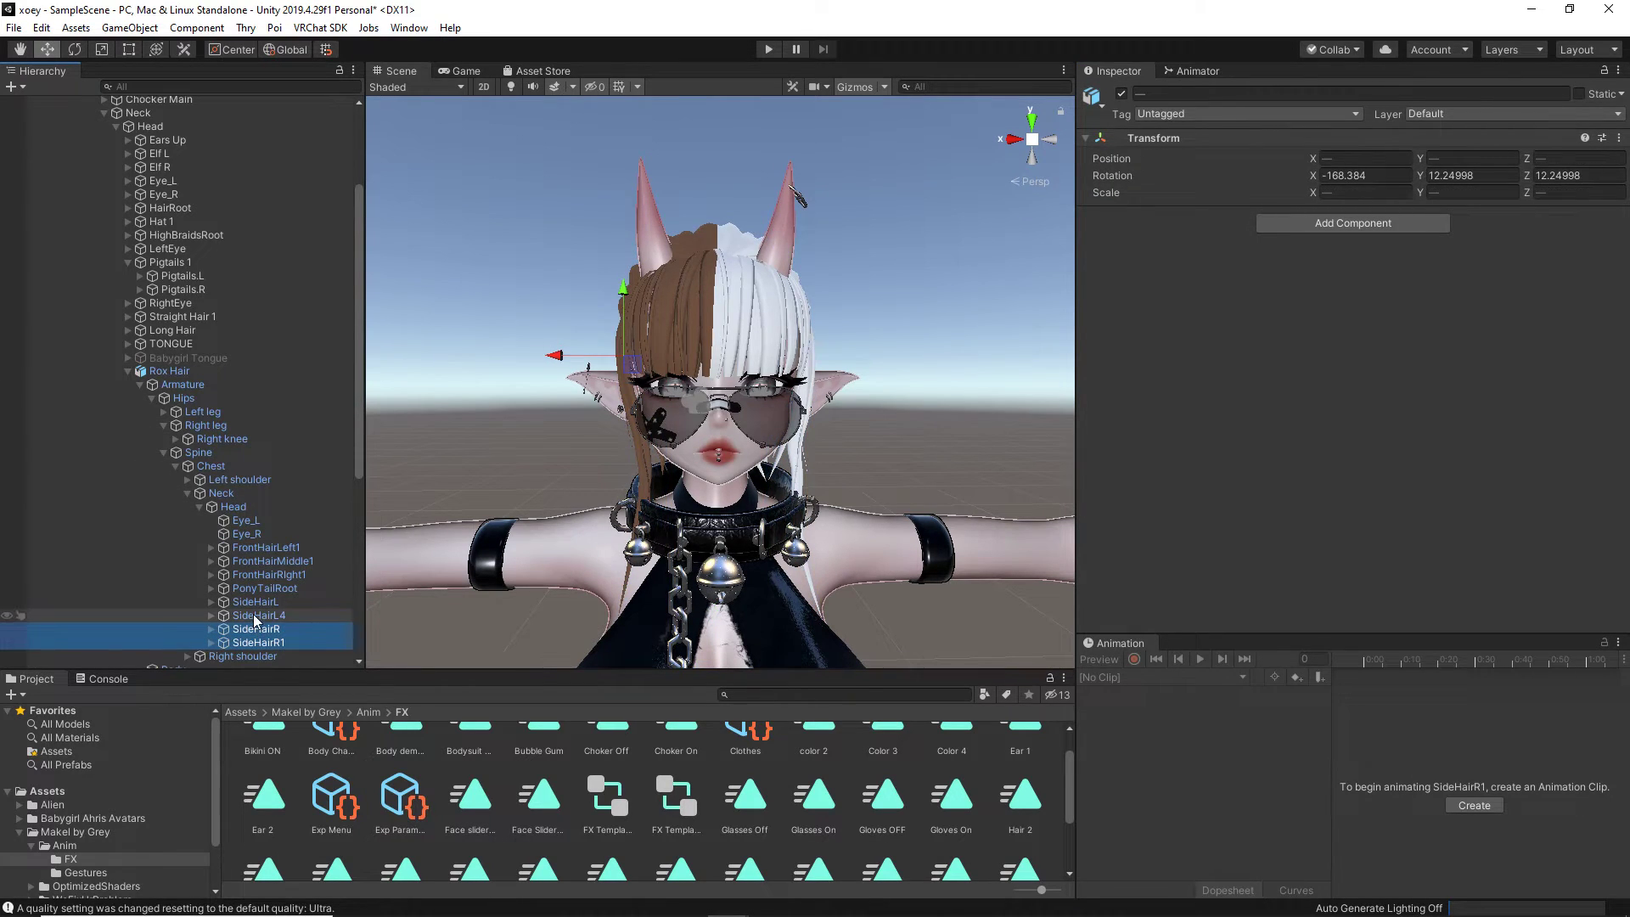
{"action": "left_click", "coordinate": [256, 615], "text": "shift"}
{"action": "left_click", "coordinate": [255, 602], "text": "shift"}
{"action": "left_click", "coordinate": [253, 588], "text": "shift"}
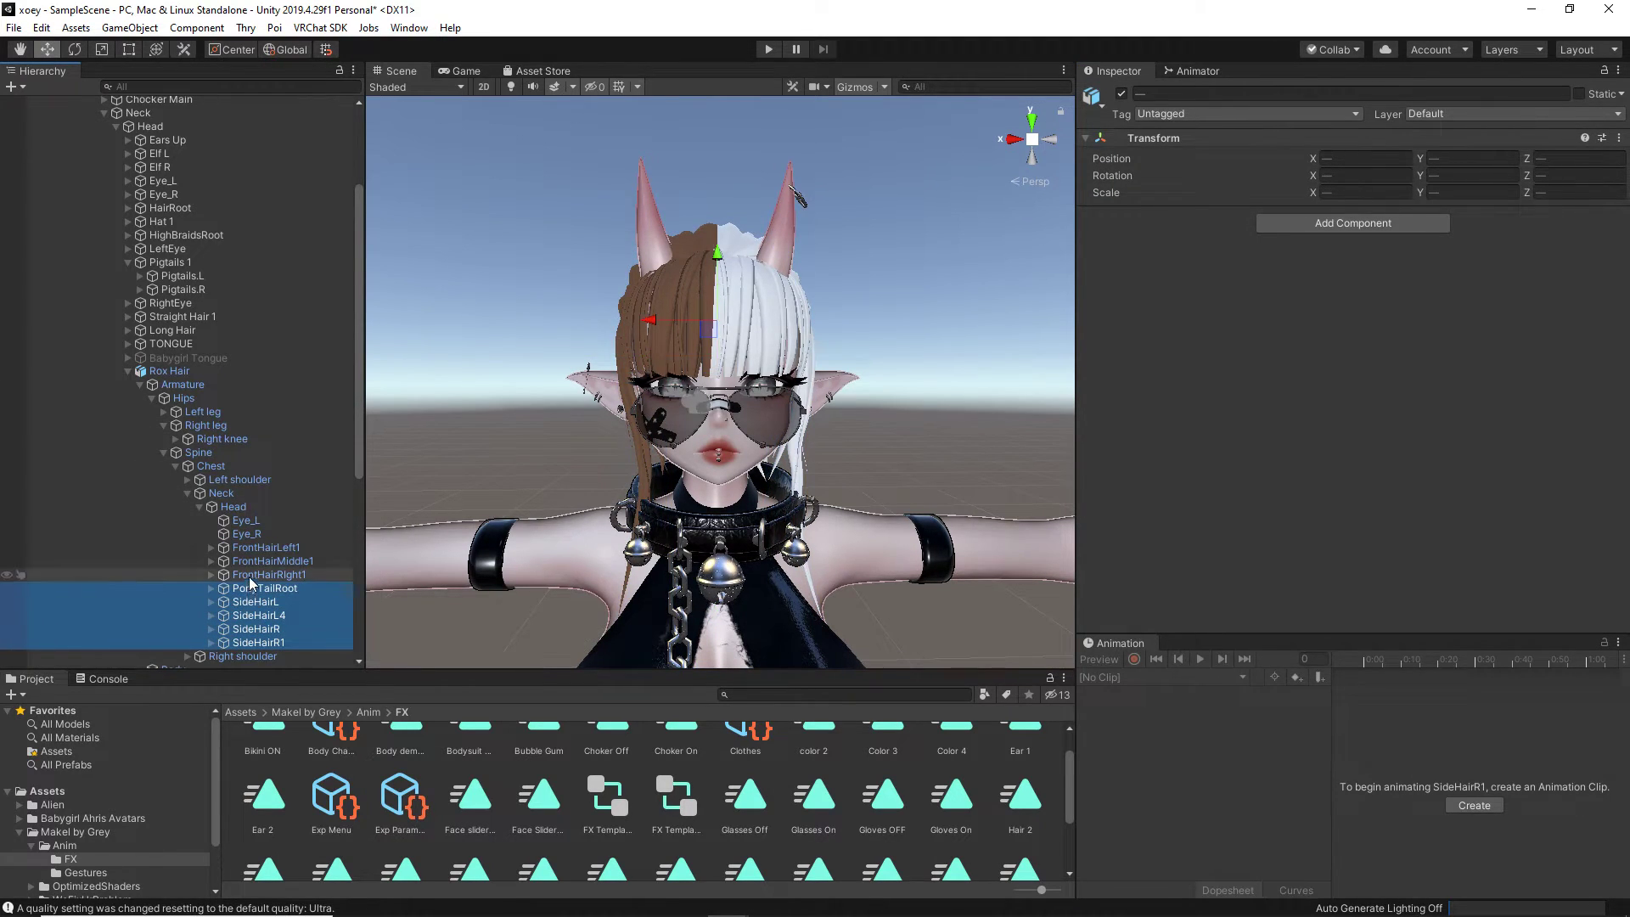
{"action": "left_click", "coordinate": [251, 574], "text": "shift"}
{"action": "left_click", "coordinate": [253, 561], "text": "shift"}
{"action": "left_click", "coordinate": [253, 547], "text": "shift"}
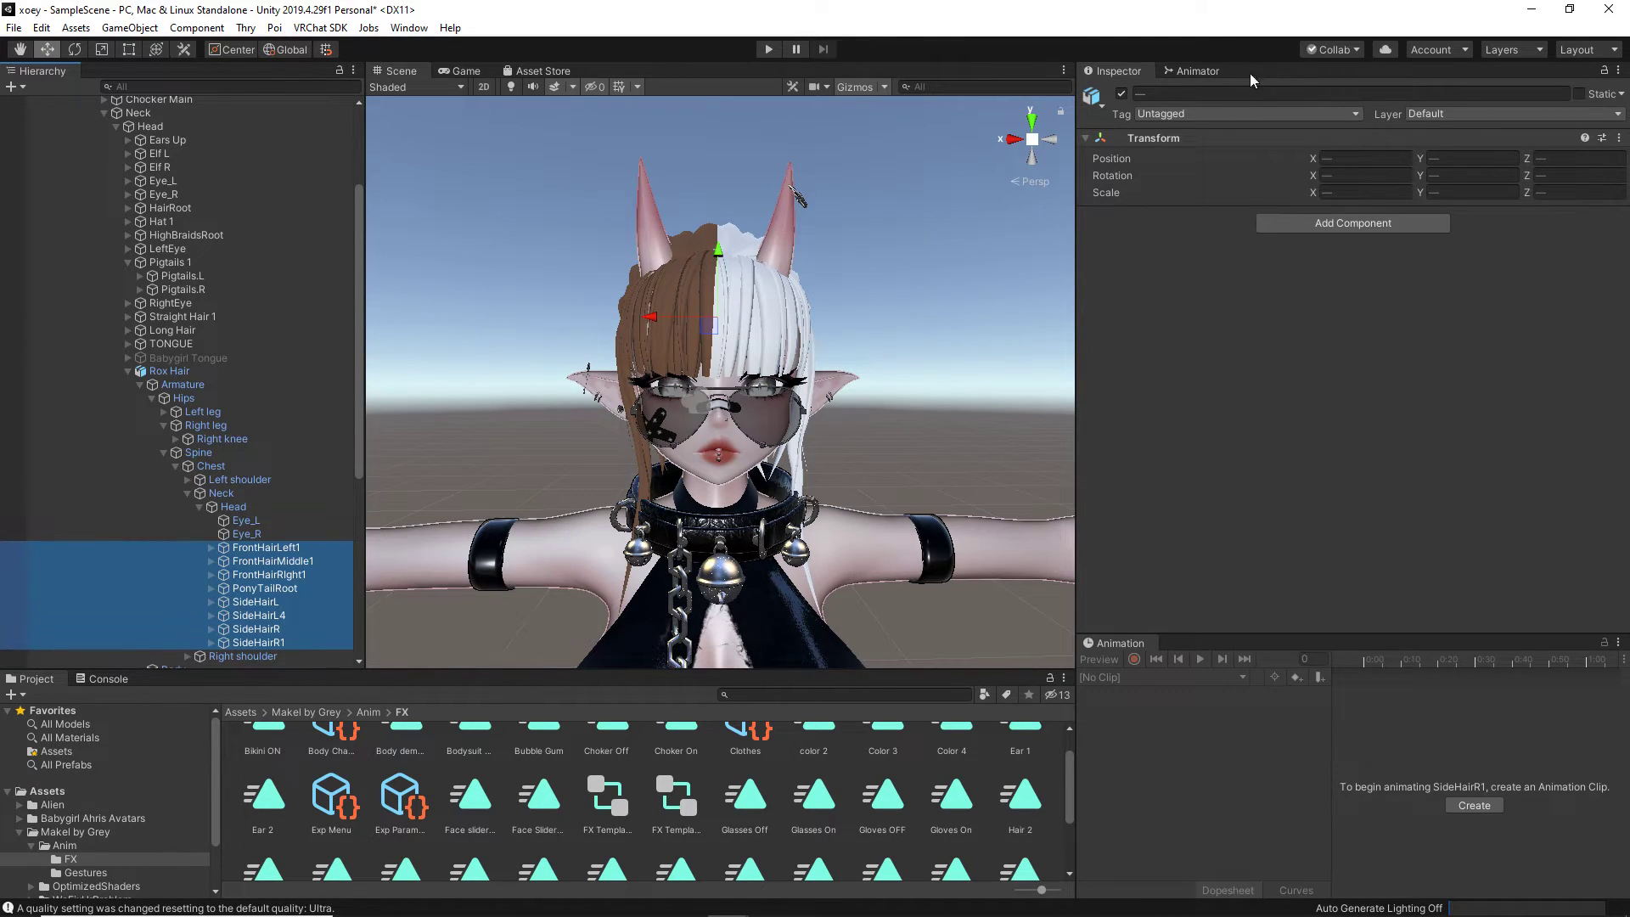
{"action": "left_click", "coordinate": [1302, 223]}
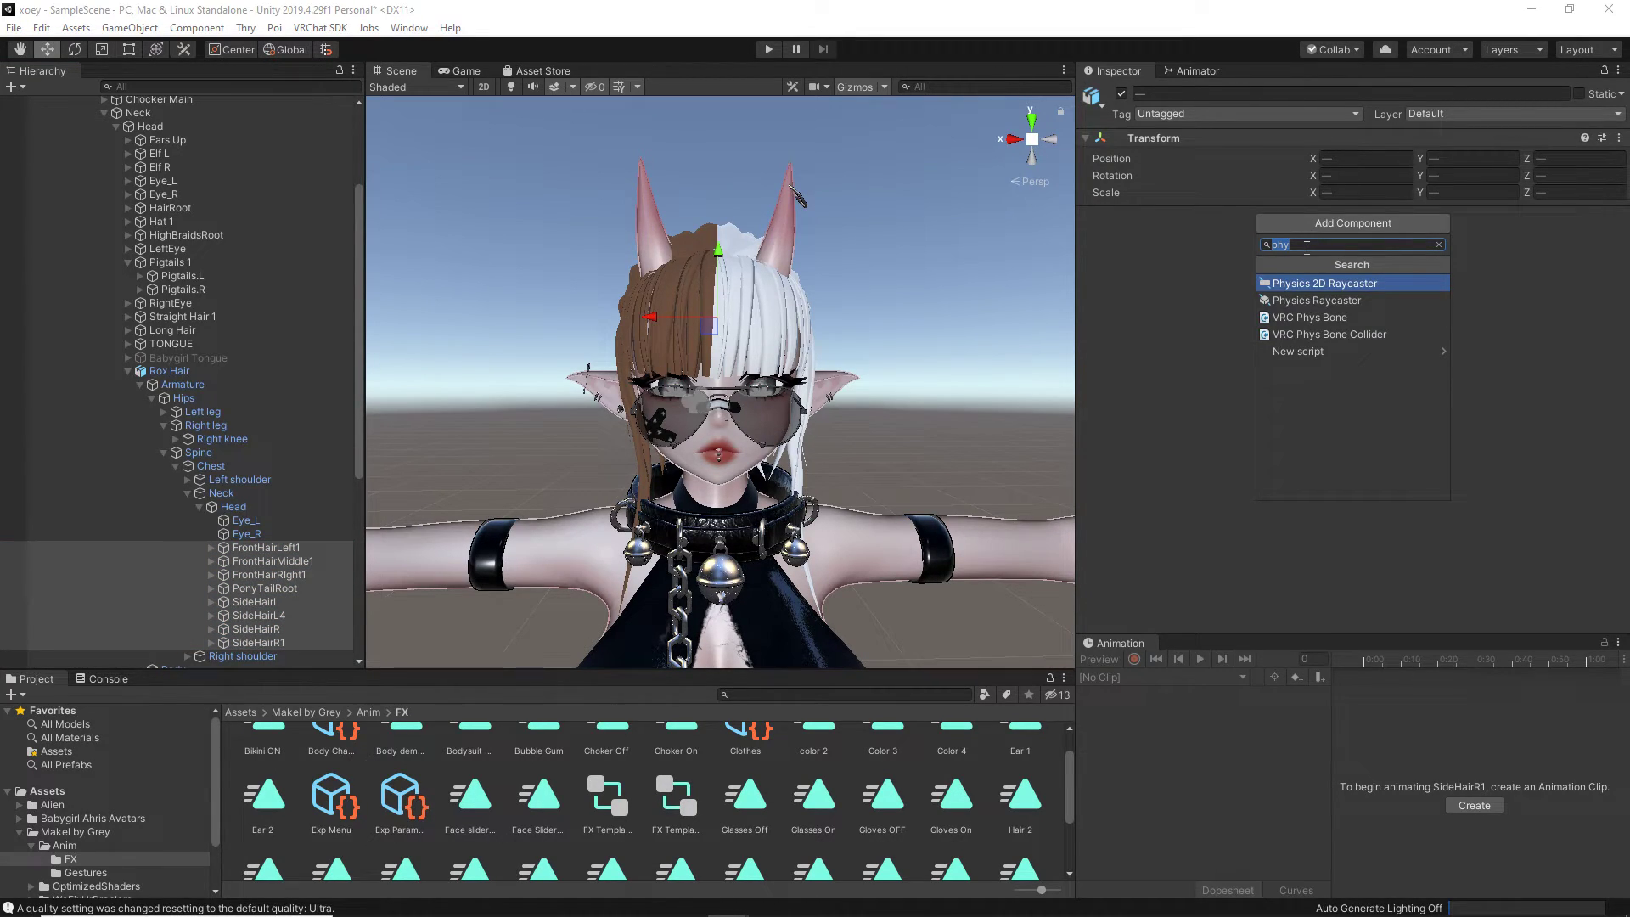
{"action": "left_click", "coordinate": [1300, 321]}
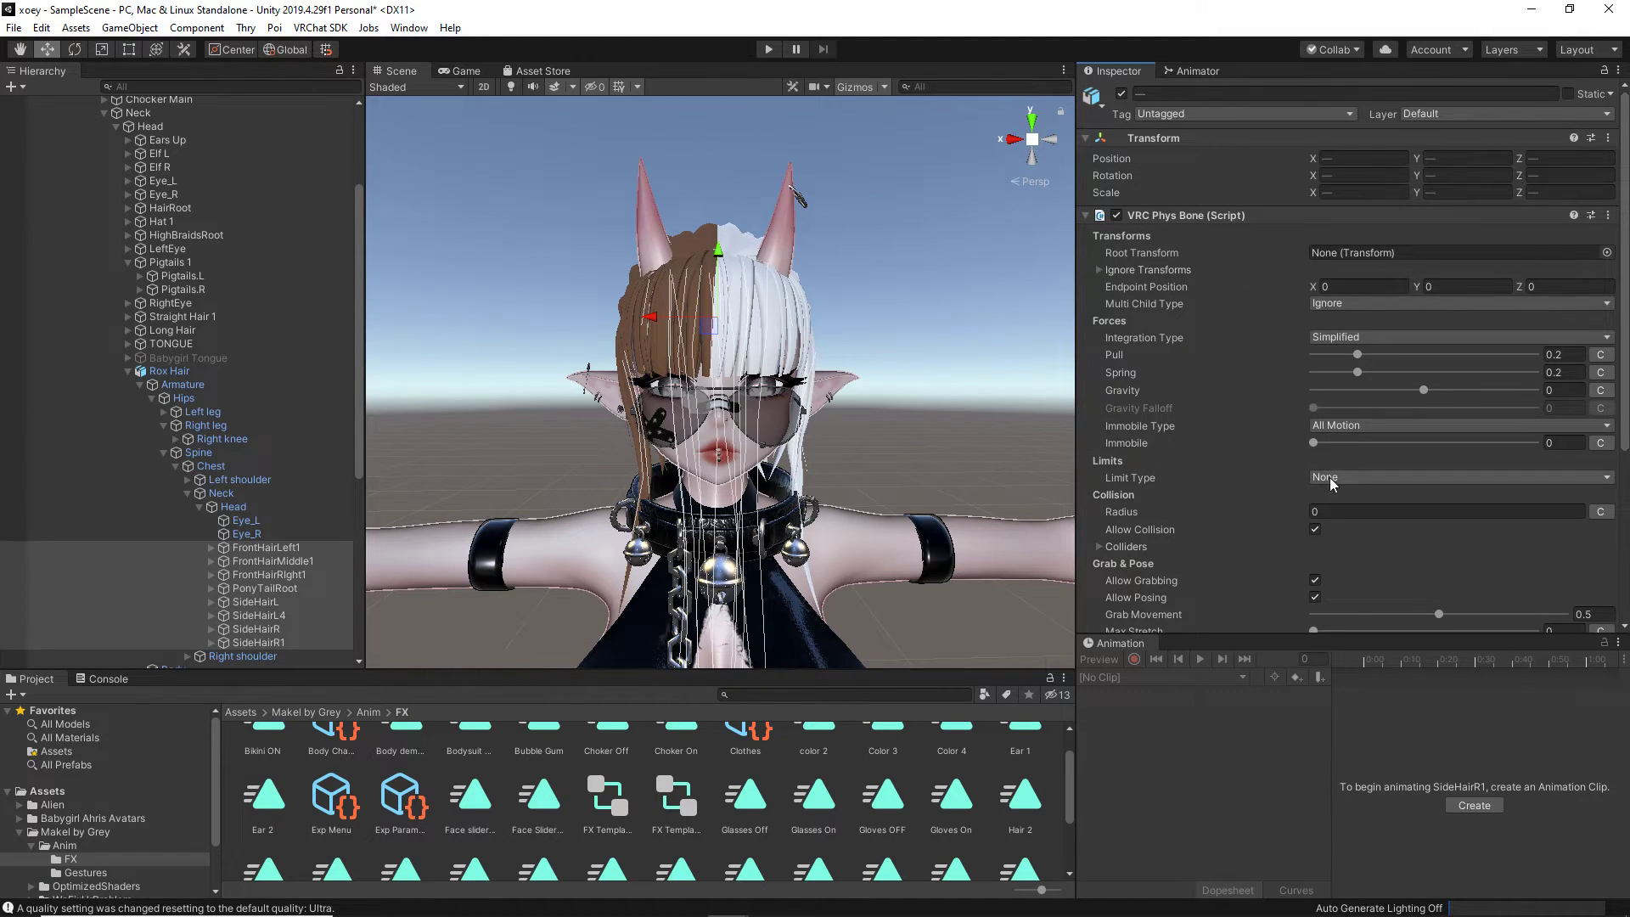
Step: Set the VRC Phys Bone collision radius to 0.01 on all eight selected hair bones and inspect how it fits the hair
{"action": "left_click", "coordinate": [1351, 512]}
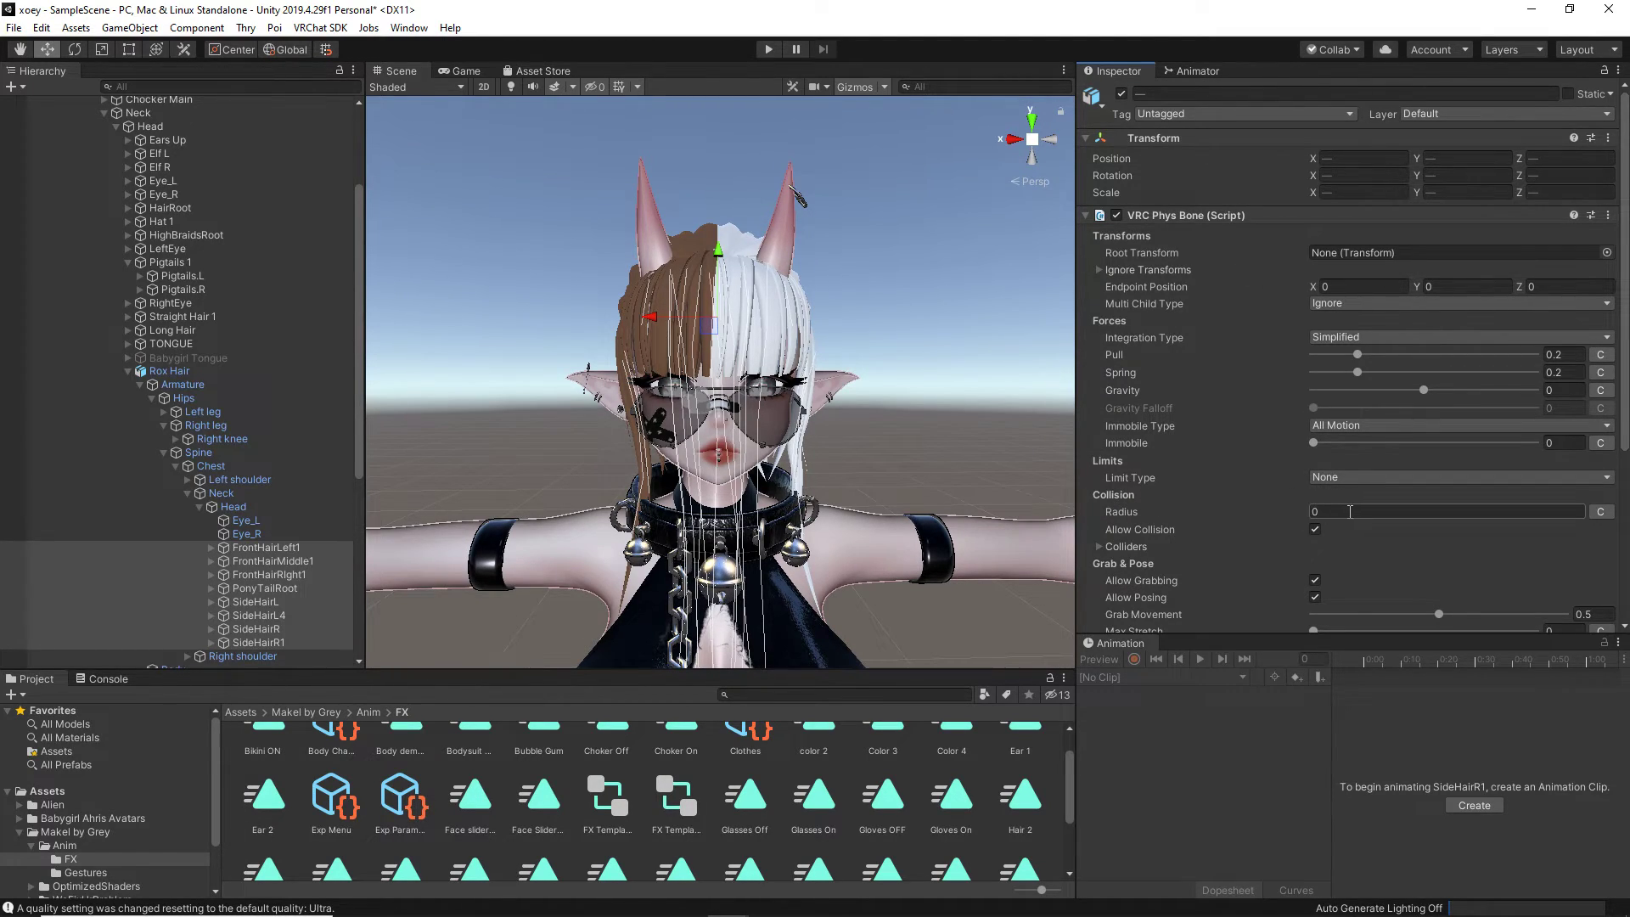
{"action": "type", "text": "0.03"}
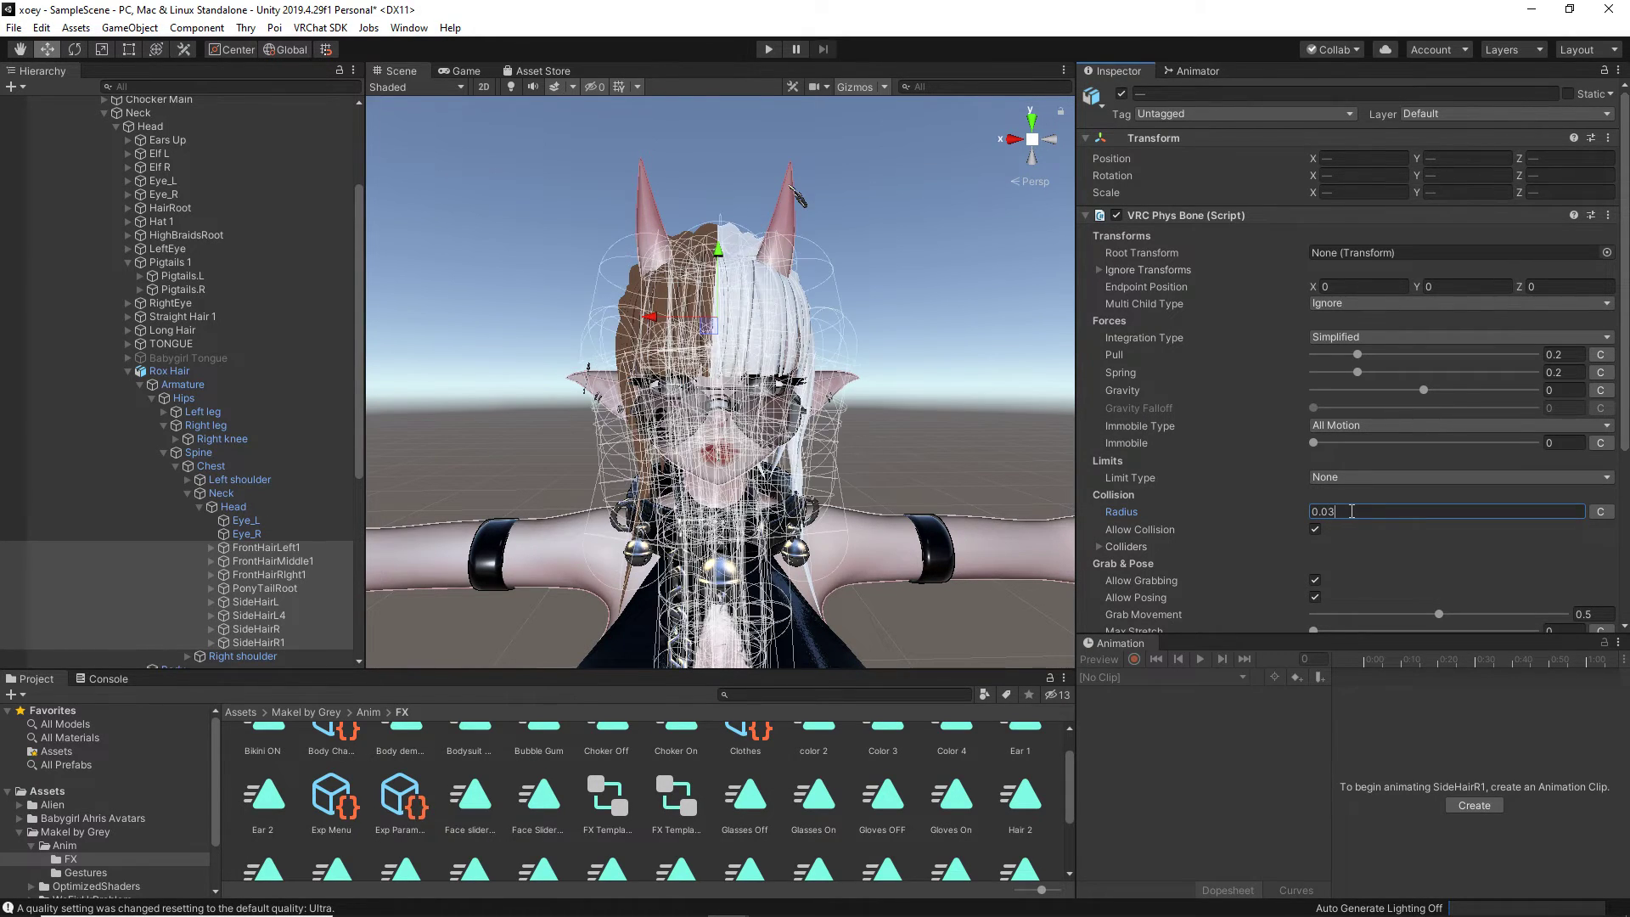
{"action": "key", "text": "BackSpace"}
{"action": "type", "text": "1"}
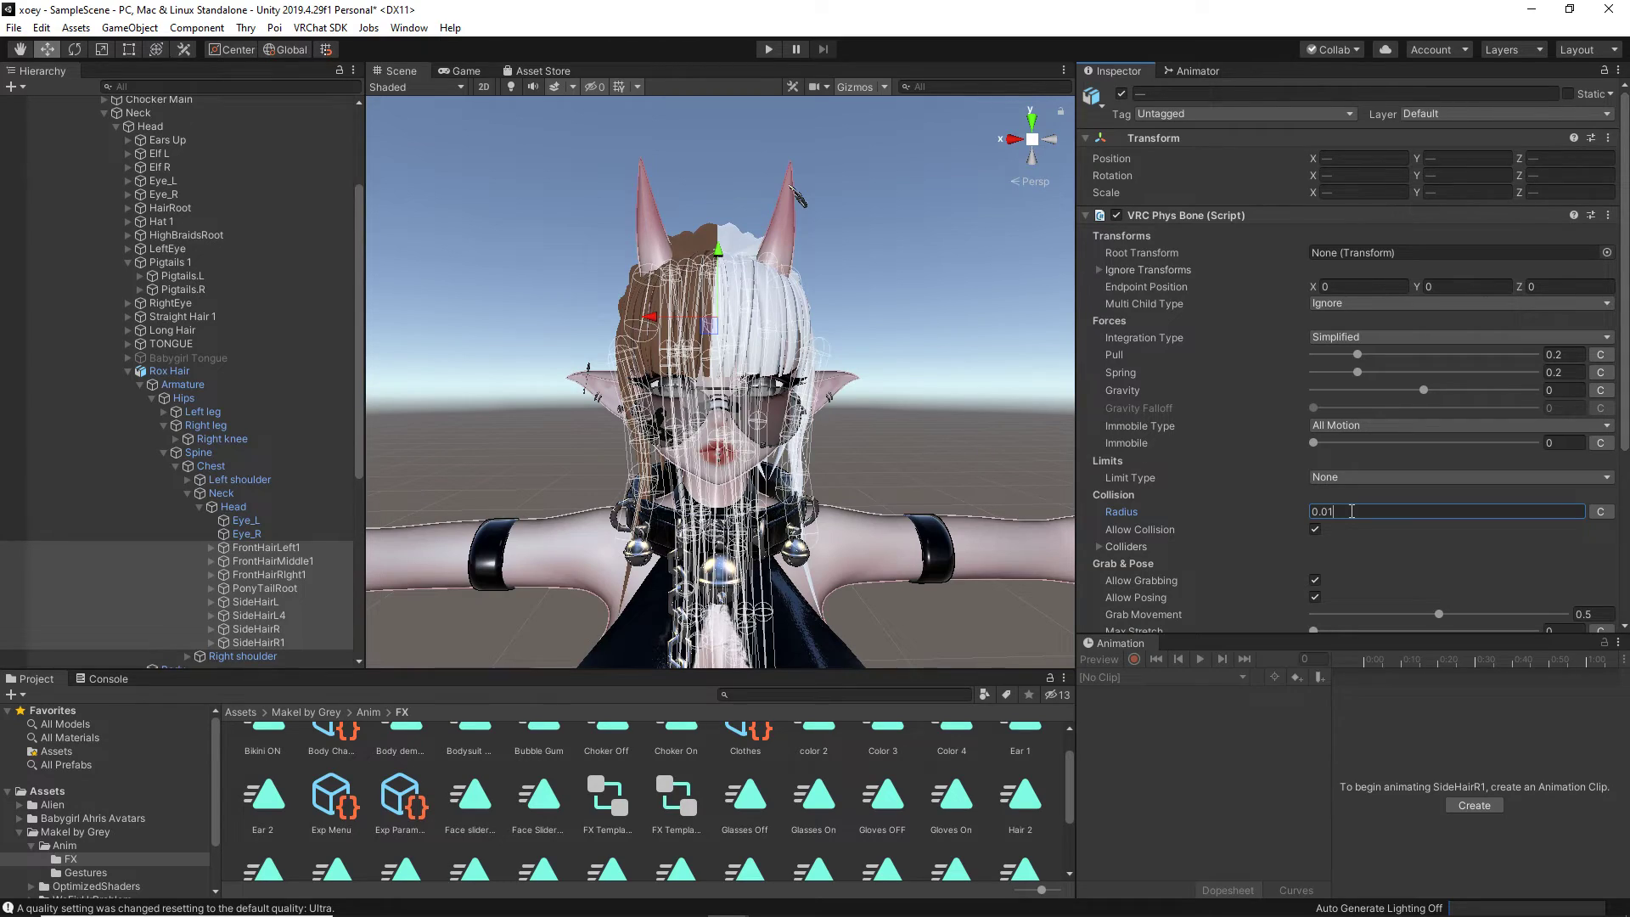
{"action": "left_click_drag", "start_coordinate": [734, 376], "coordinate": [618, 421], "text": "alt"}
{"action": "scroll", "coordinate": [615, 421], "scroll_direction": "up", "scroll_amount": 8}
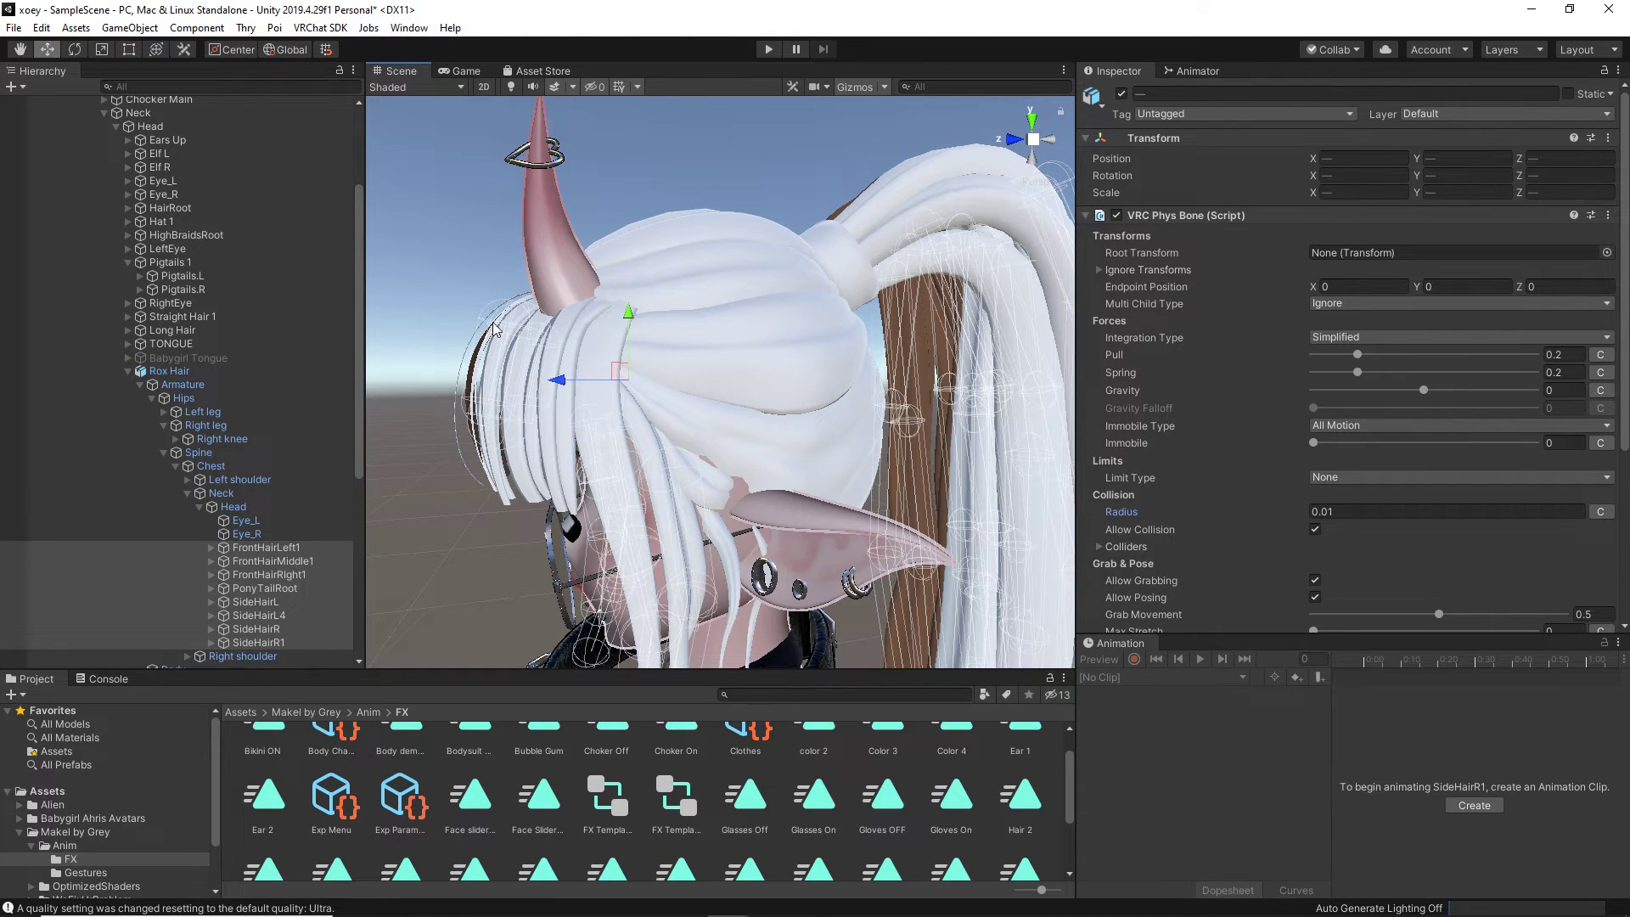
{"action": "left_click_drag", "start_coordinate": [754, 421], "coordinate": [799, 390], "text": "alt"}
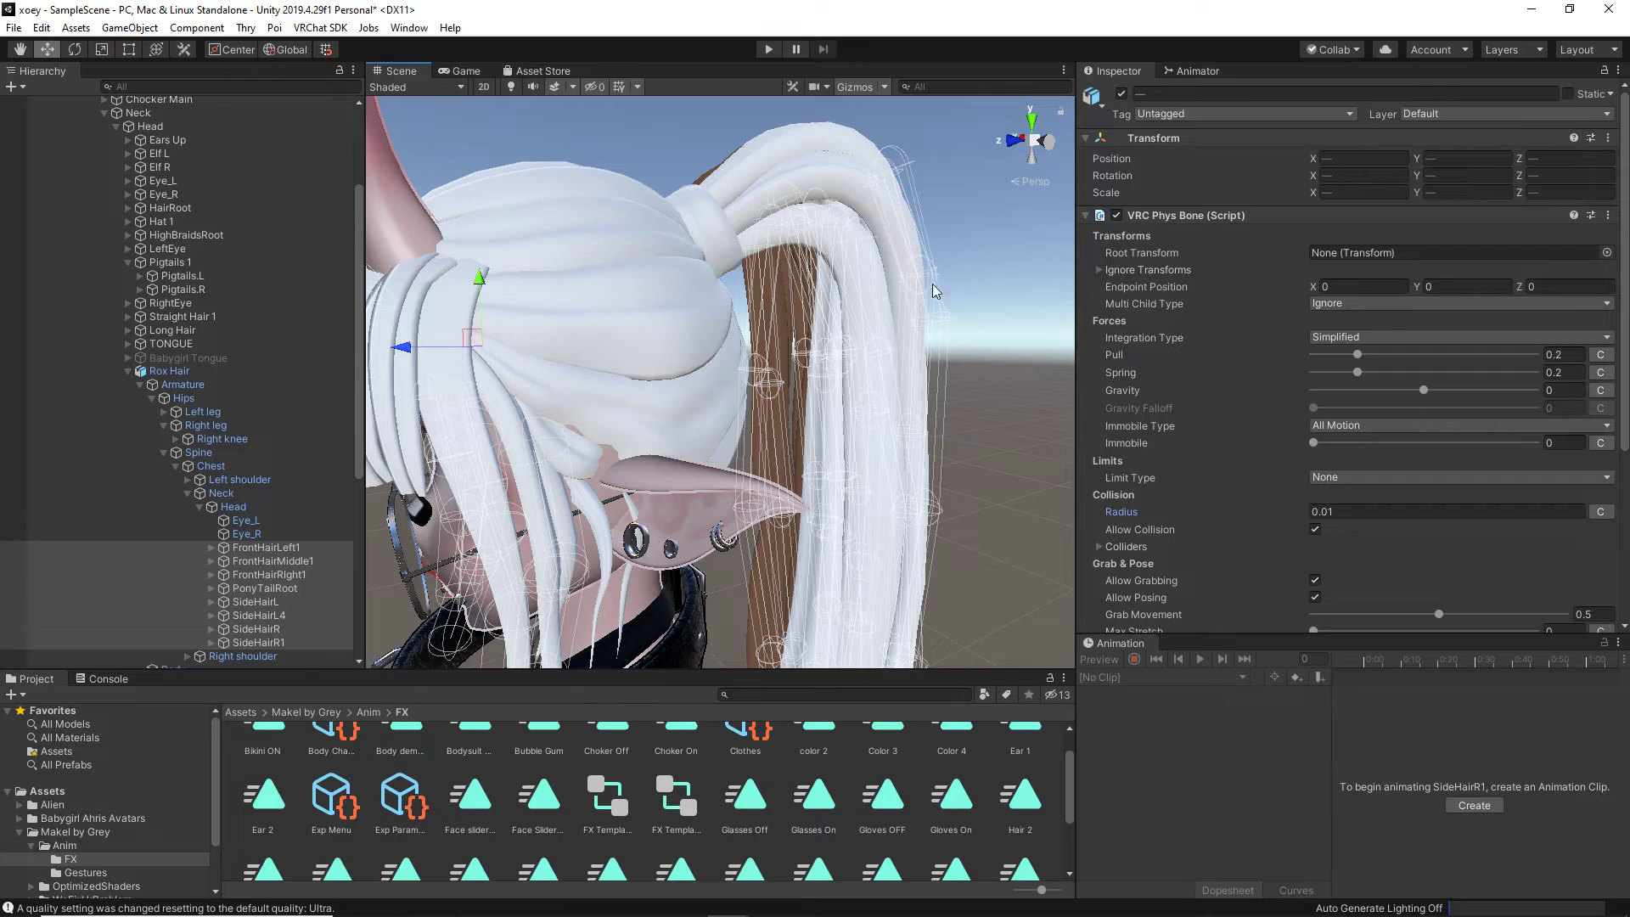
{"action": "mouse_move", "coordinate": [896, 450]}
{"action": "left_mouse_down", "text": "alt"}
{"action": "mouse_move", "coordinate": [707, 533]}
{"action": "mouse_move", "coordinate": [912, 448]}
{"action": "mouse_move", "coordinate": [902, 466]}
{"action": "left_mouse_up", "text": "alt"}
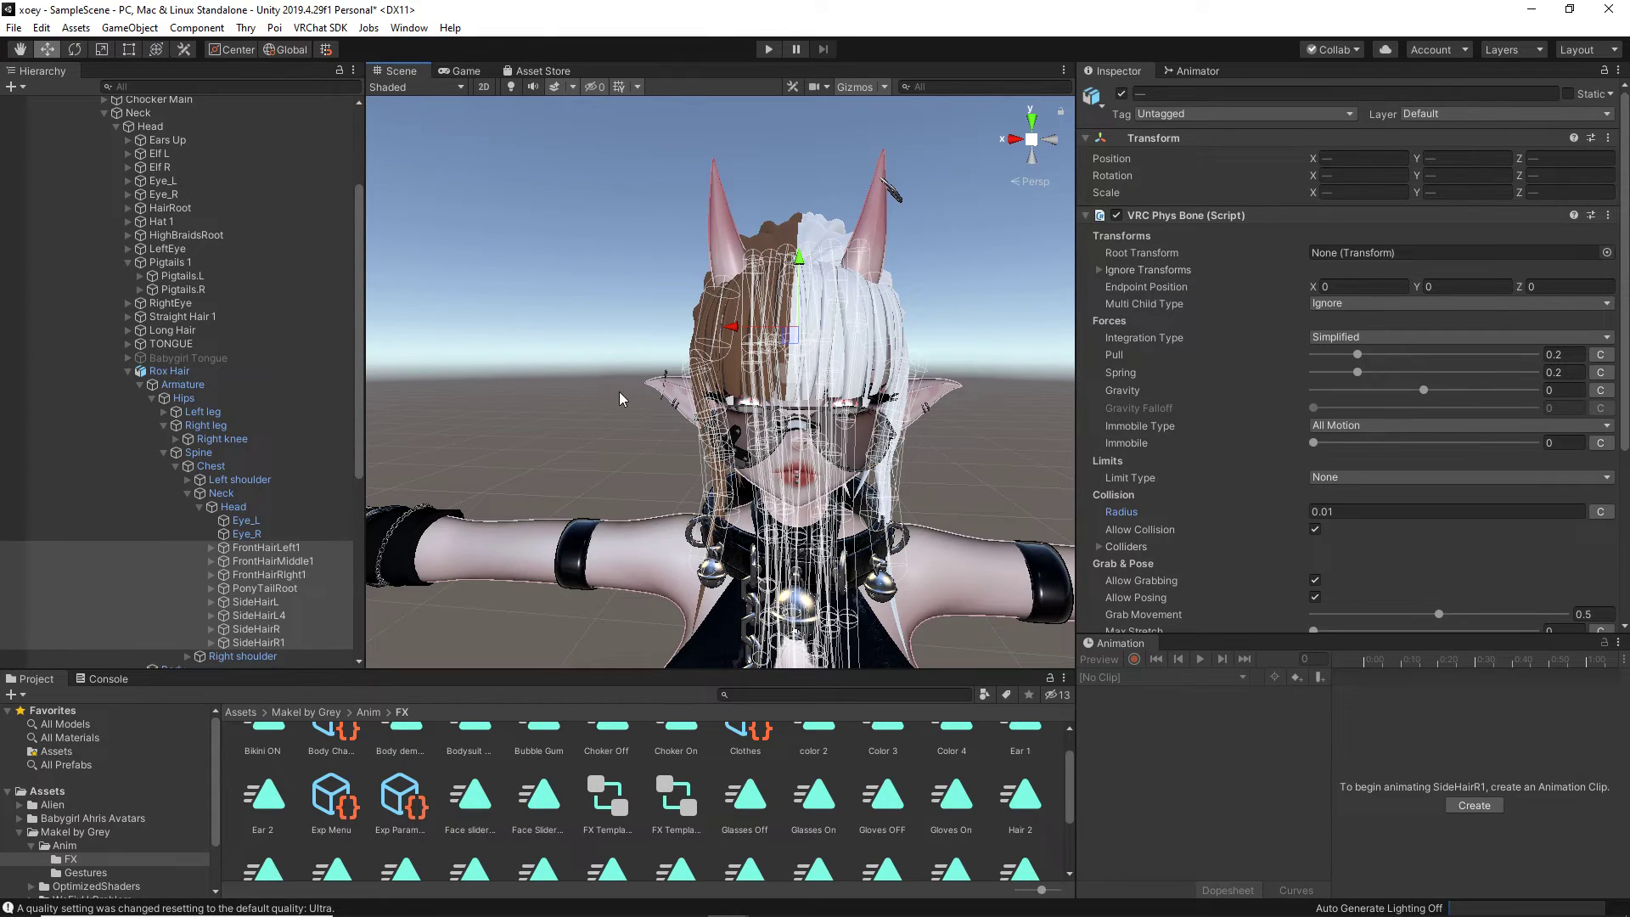
{"action": "left_click", "coordinate": [496, 307]}
{"action": "right_click_drag", "start_coordinate": [496, 307], "coordinate": [556, 301]}
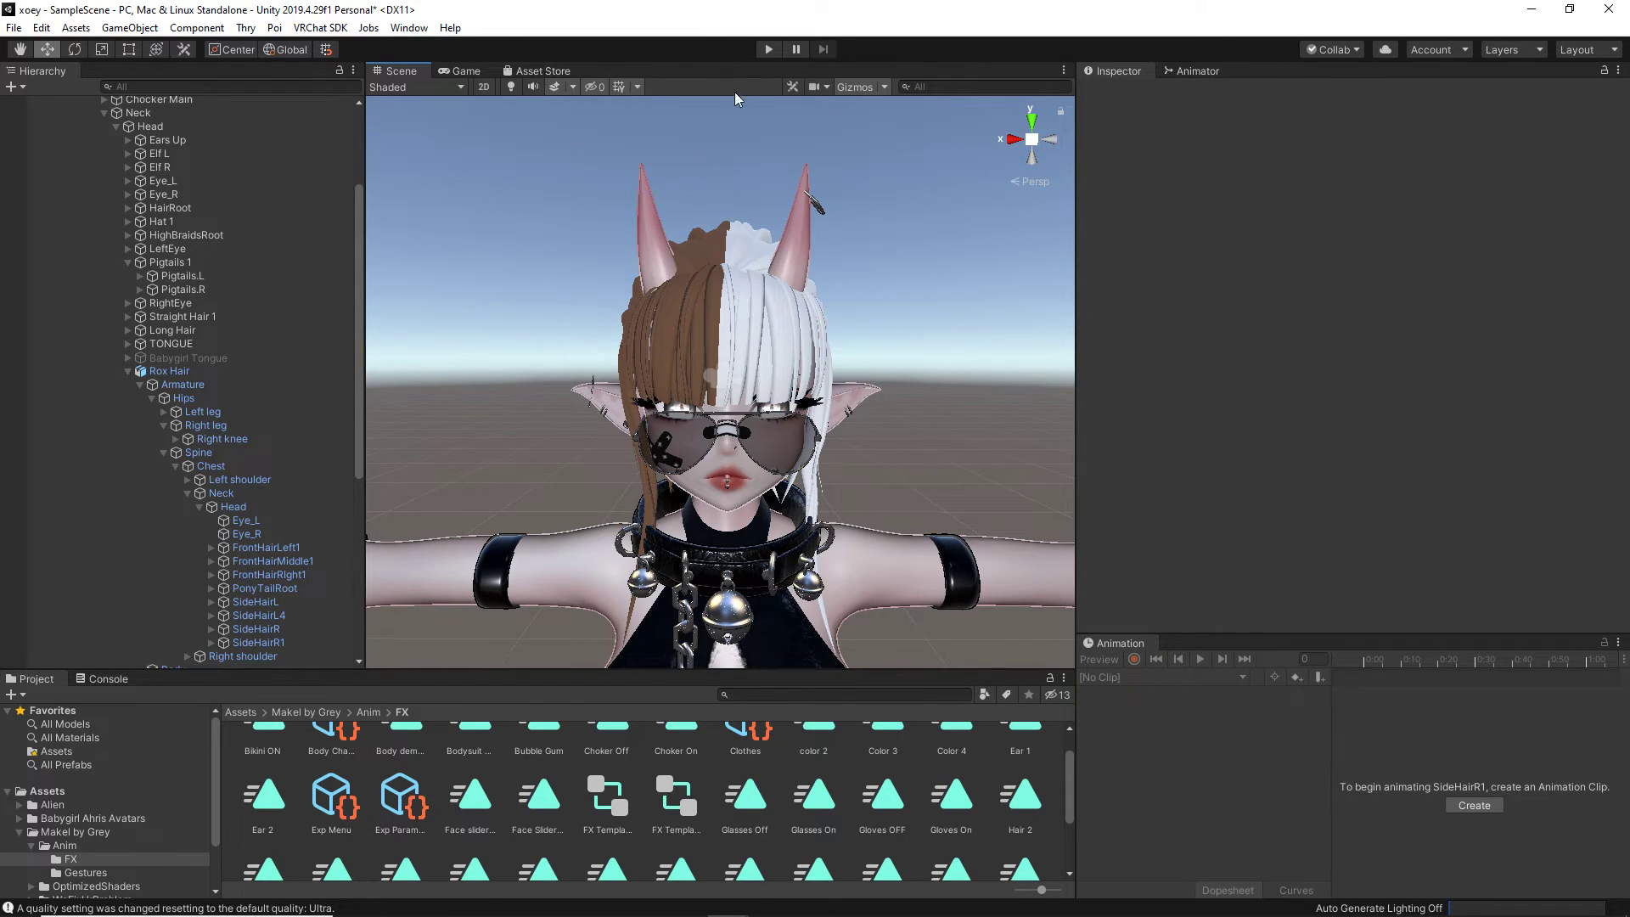
Step: Test the hair bones' physics in play mode by moving Xoey in the scene, and end play mode
{"action": "left_click", "coordinate": [769, 51]}
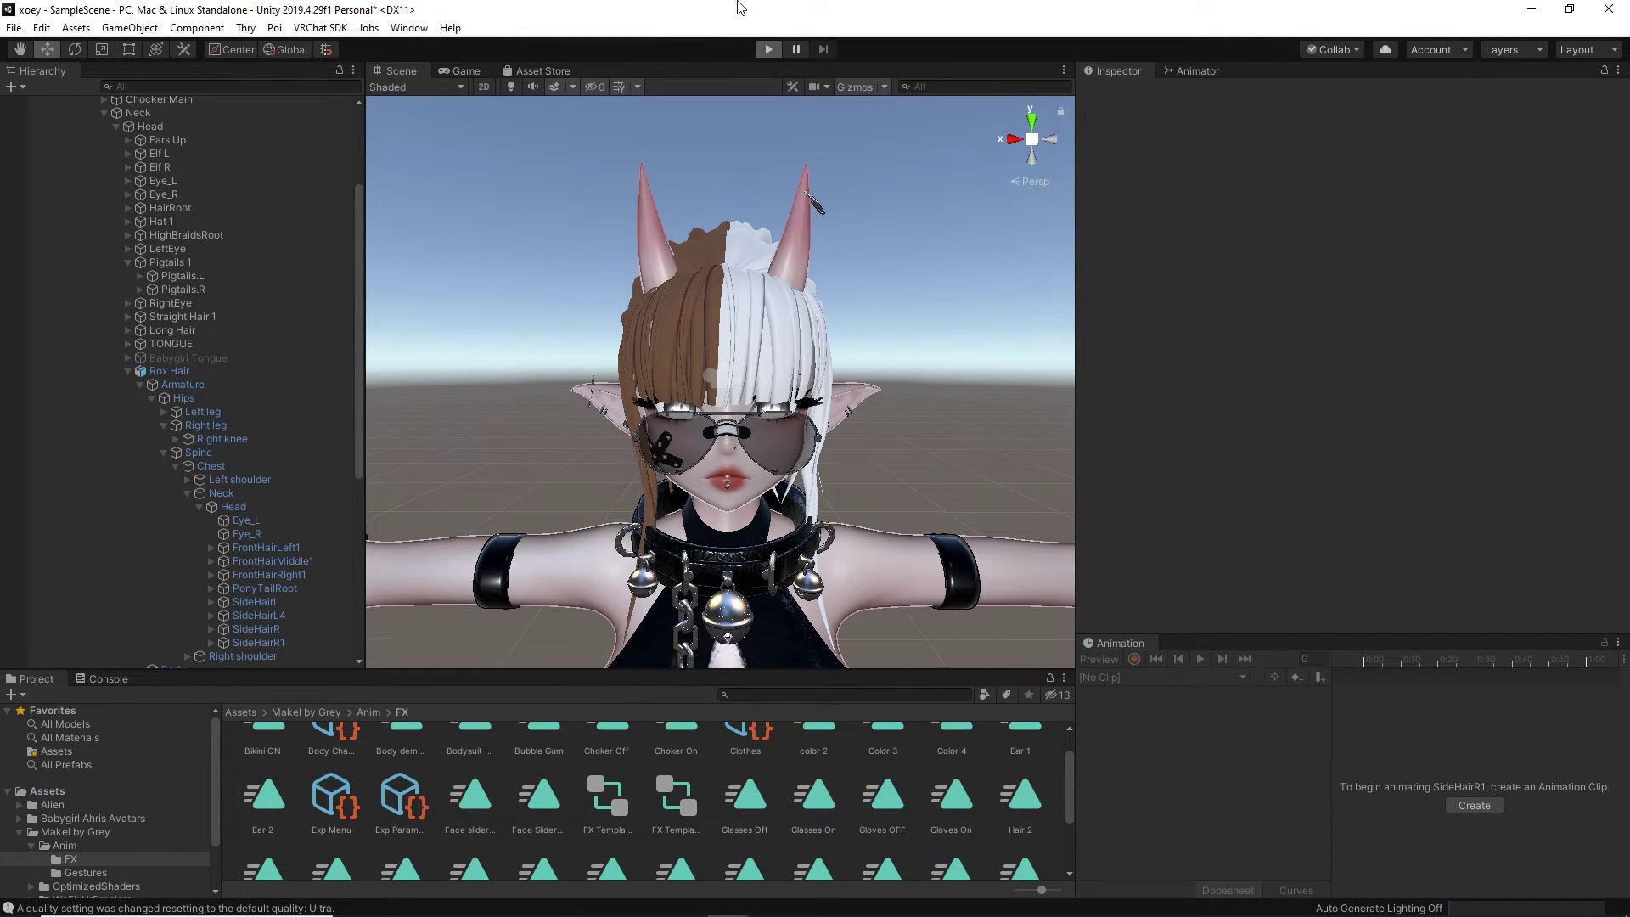
{"action": "left_click", "coordinate": [401, 71]}
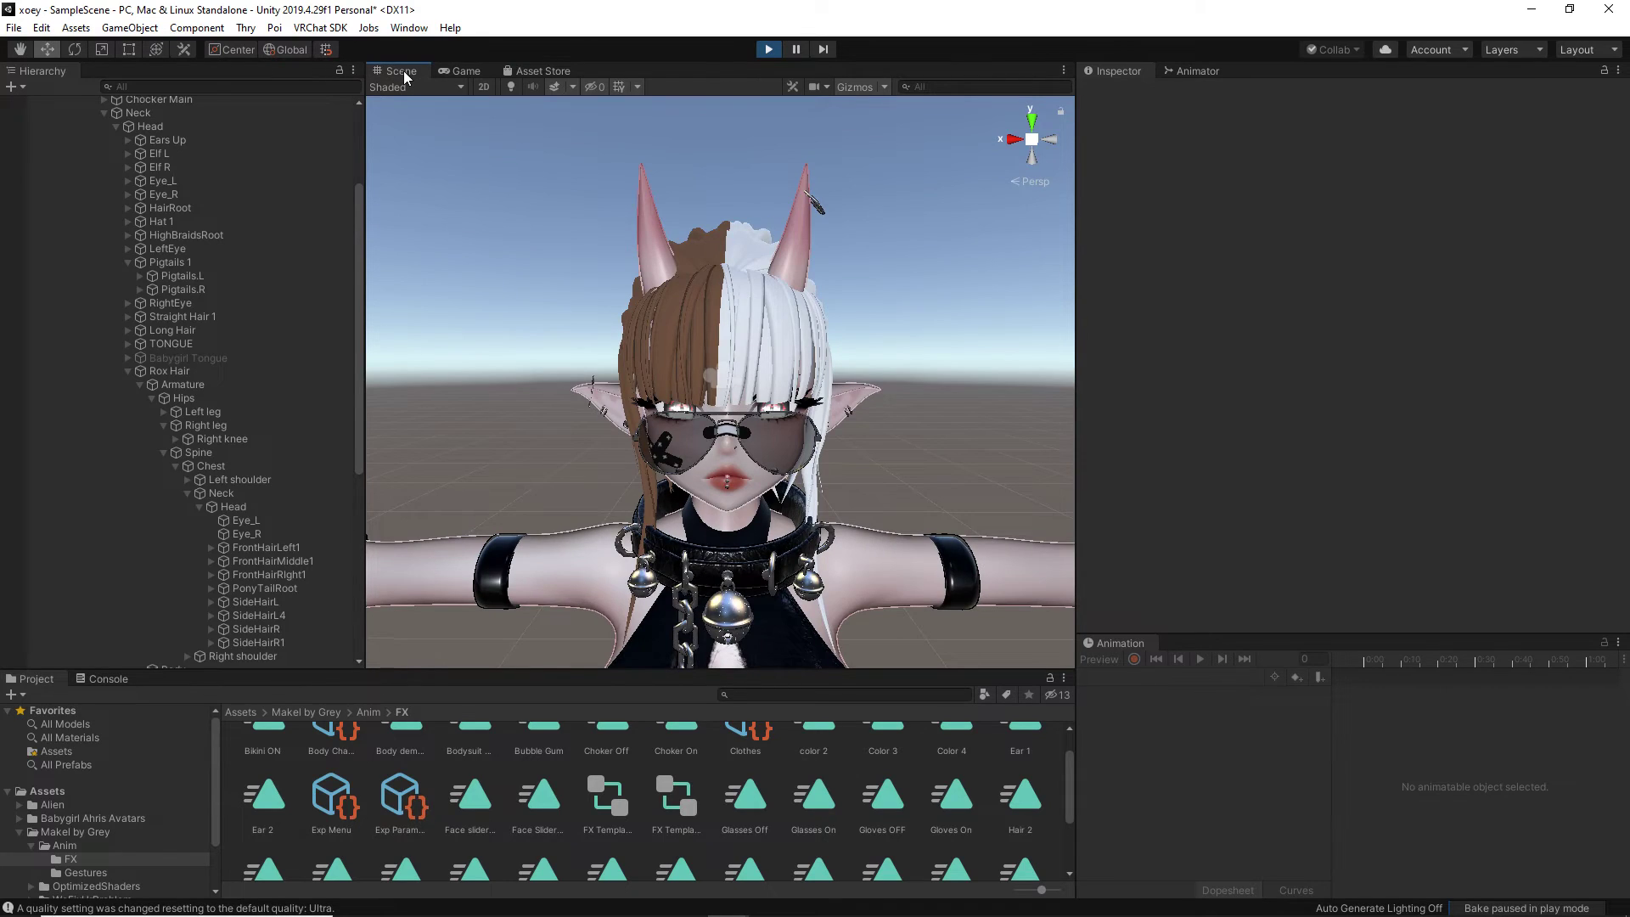
{"action": "scroll", "coordinate": [133, 167], "scroll_direction": "up", "scroll_amount": 4}
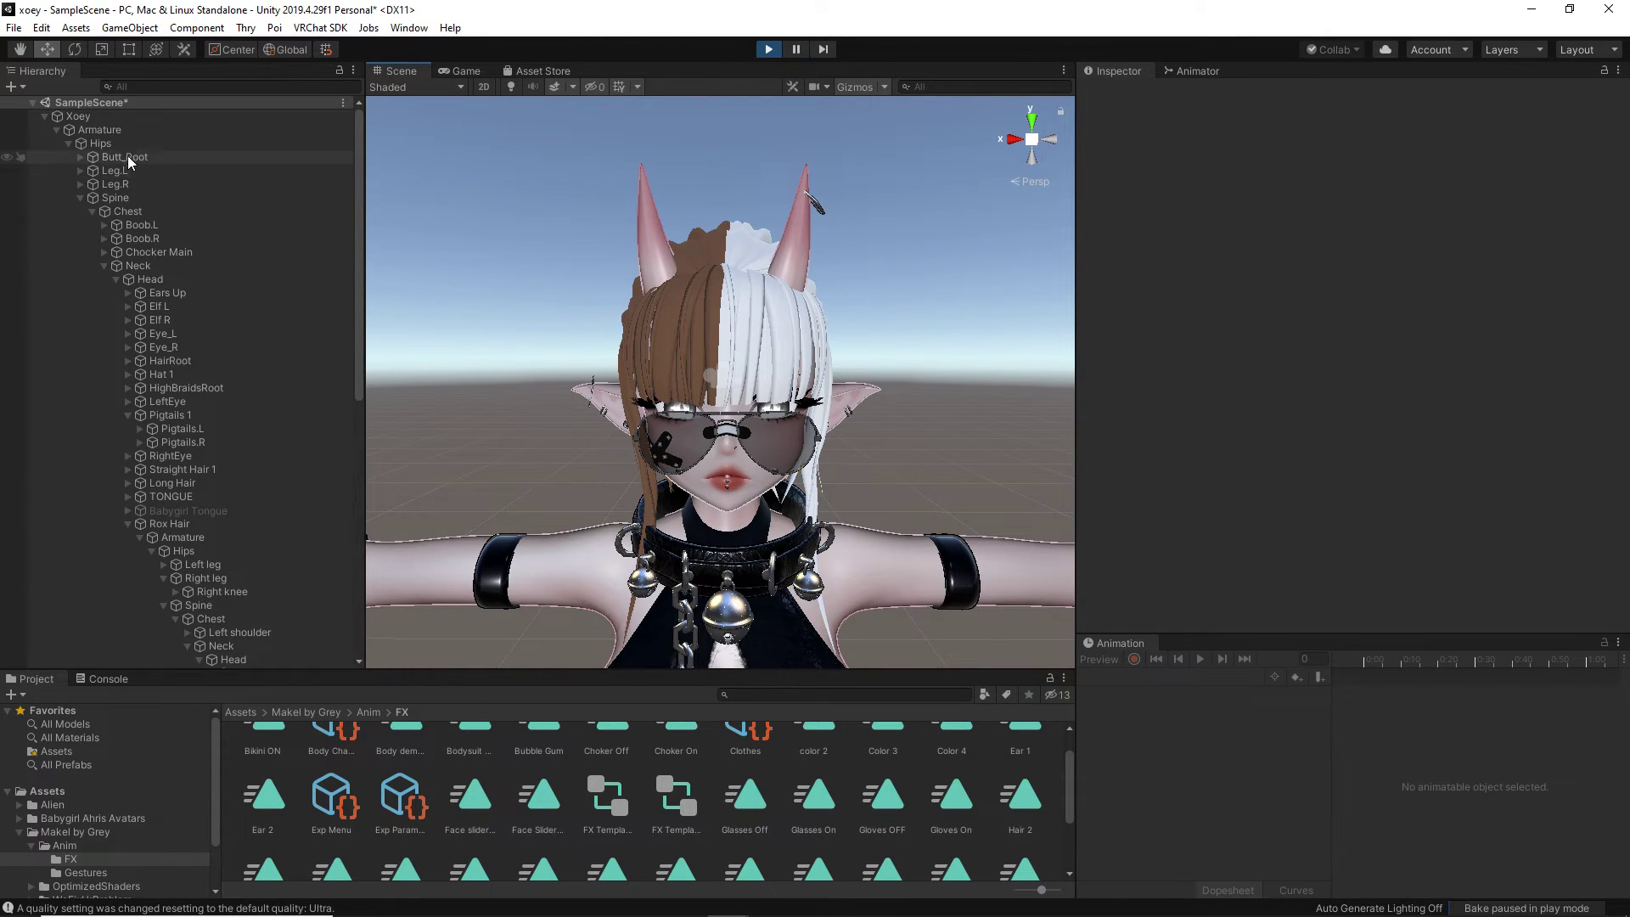
{"action": "left_click", "coordinate": [78, 115]}
{"action": "left_click_drag", "start_coordinate": [696, 382], "coordinate": [561, 424], "text": "alt"}
{"action": "scroll", "coordinate": [594, 509], "scroll_direction": "down", "scroll_amount": 3}
{"action": "left_click_drag", "start_coordinate": [611, 596], "coordinate": [743, 624]}
{"action": "scroll", "coordinate": [806, 509], "scroll_direction": "up", "scroll_amount": 5}
{"action": "left_click_drag", "start_coordinate": [815, 408], "coordinate": [916, 475], "text": "alt"}
{"action": "key", "text": "ctrl+p"}
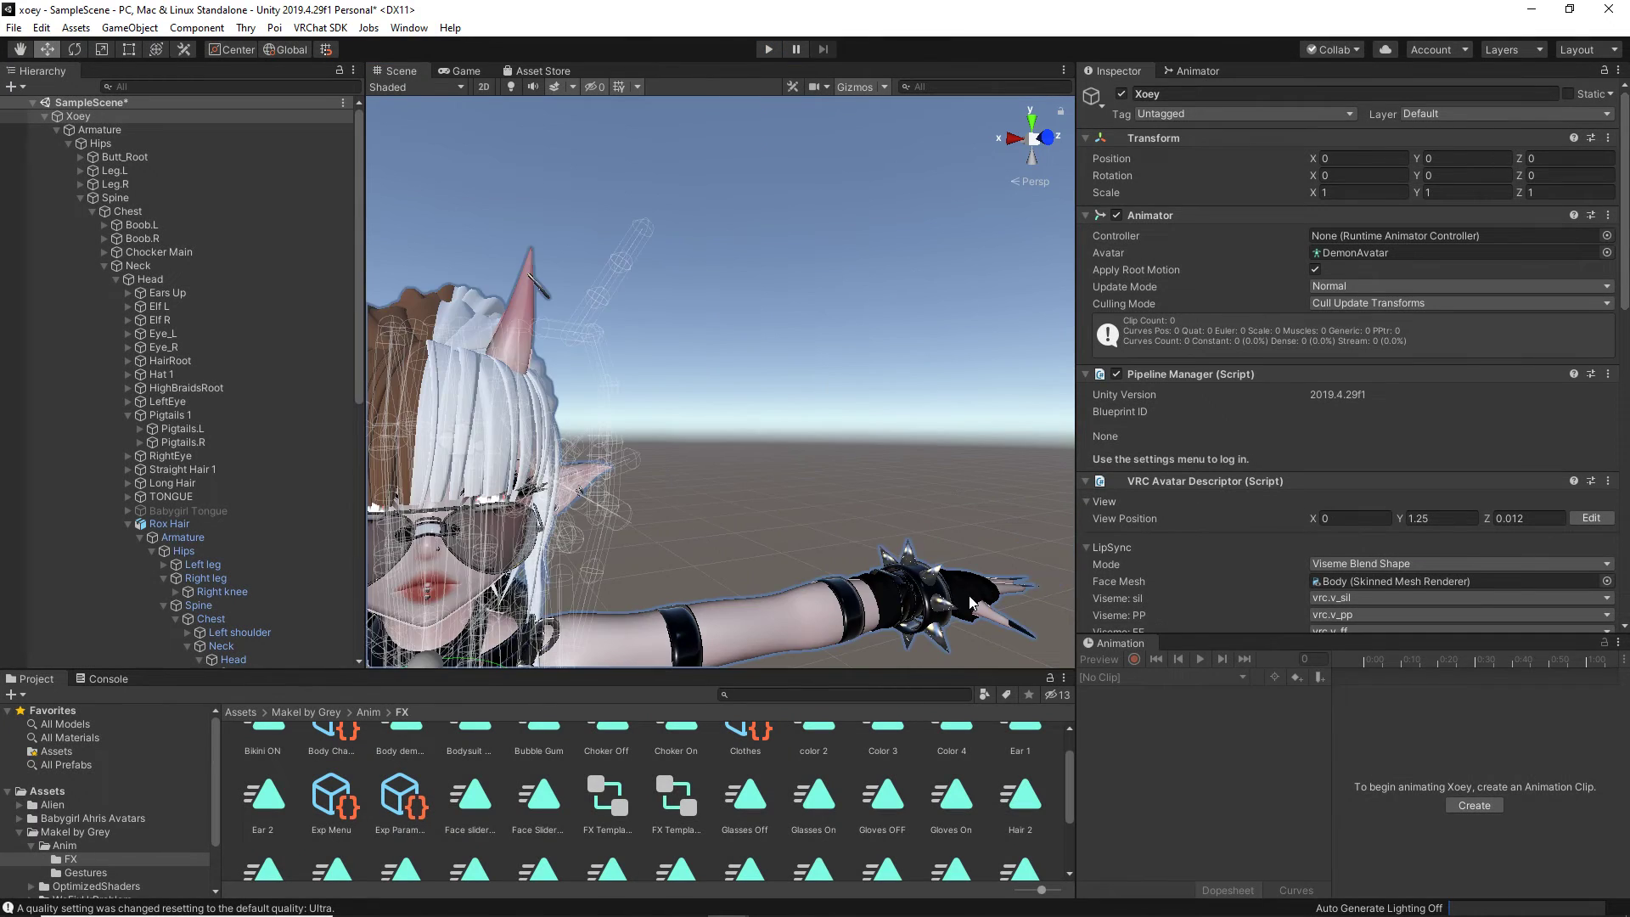
Step: Apply the pink Bandage material to both the white and the brown halves of the Rox Hair
{"action": "left_click_drag", "start_coordinate": [970, 603], "coordinate": [766, 611], "text": "alt"}
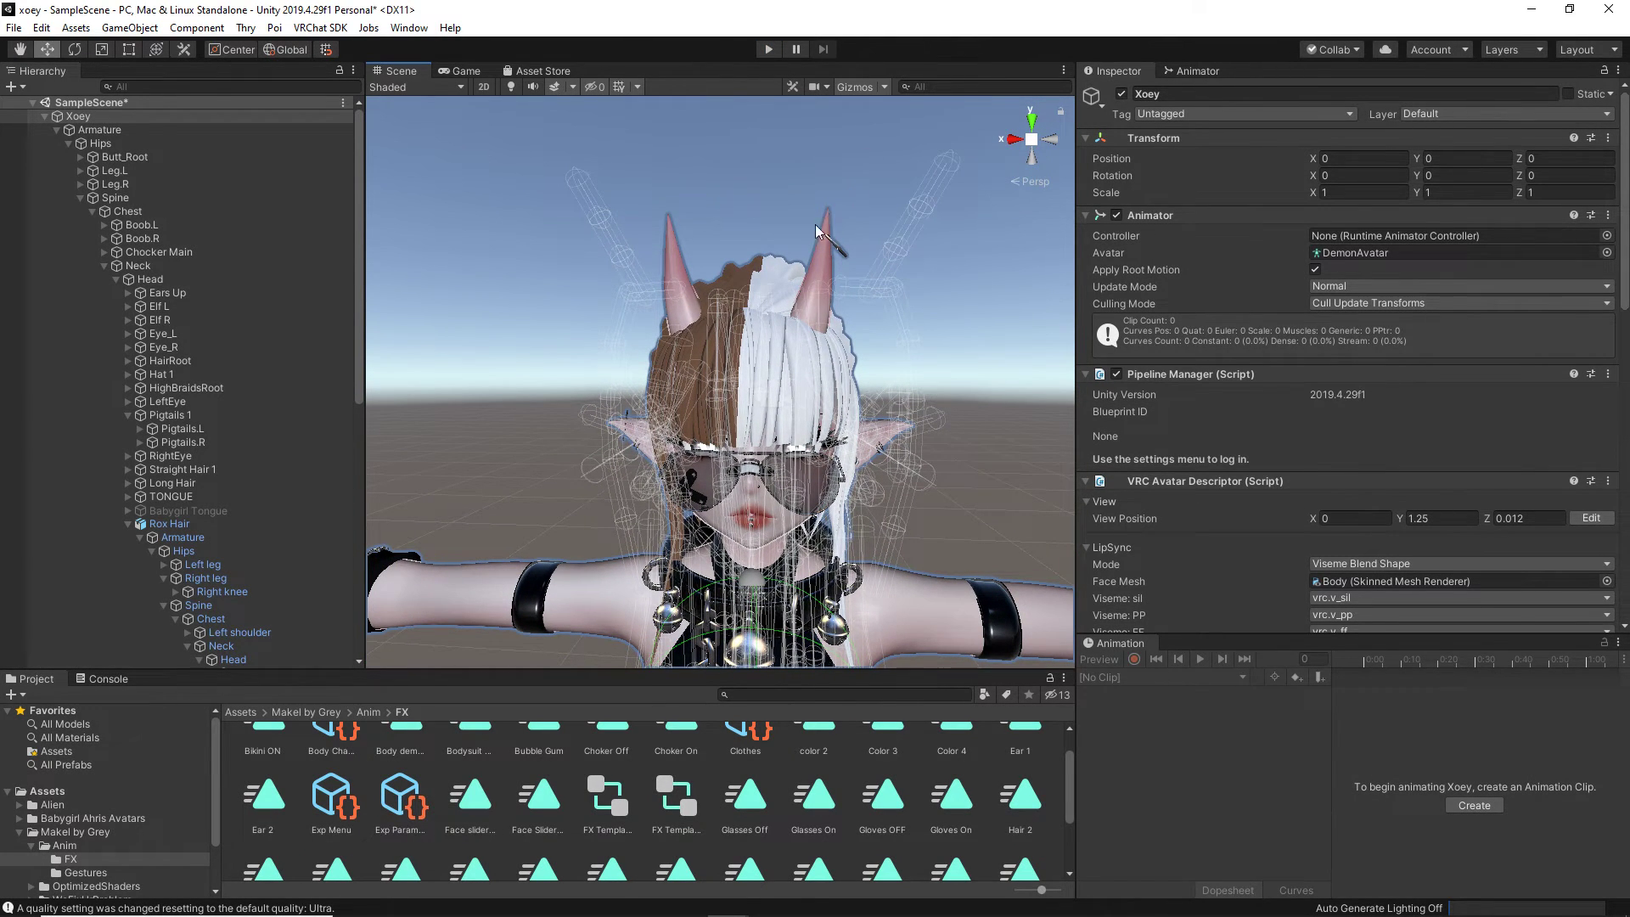
{"action": "left_click", "coordinate": [767, 283]}
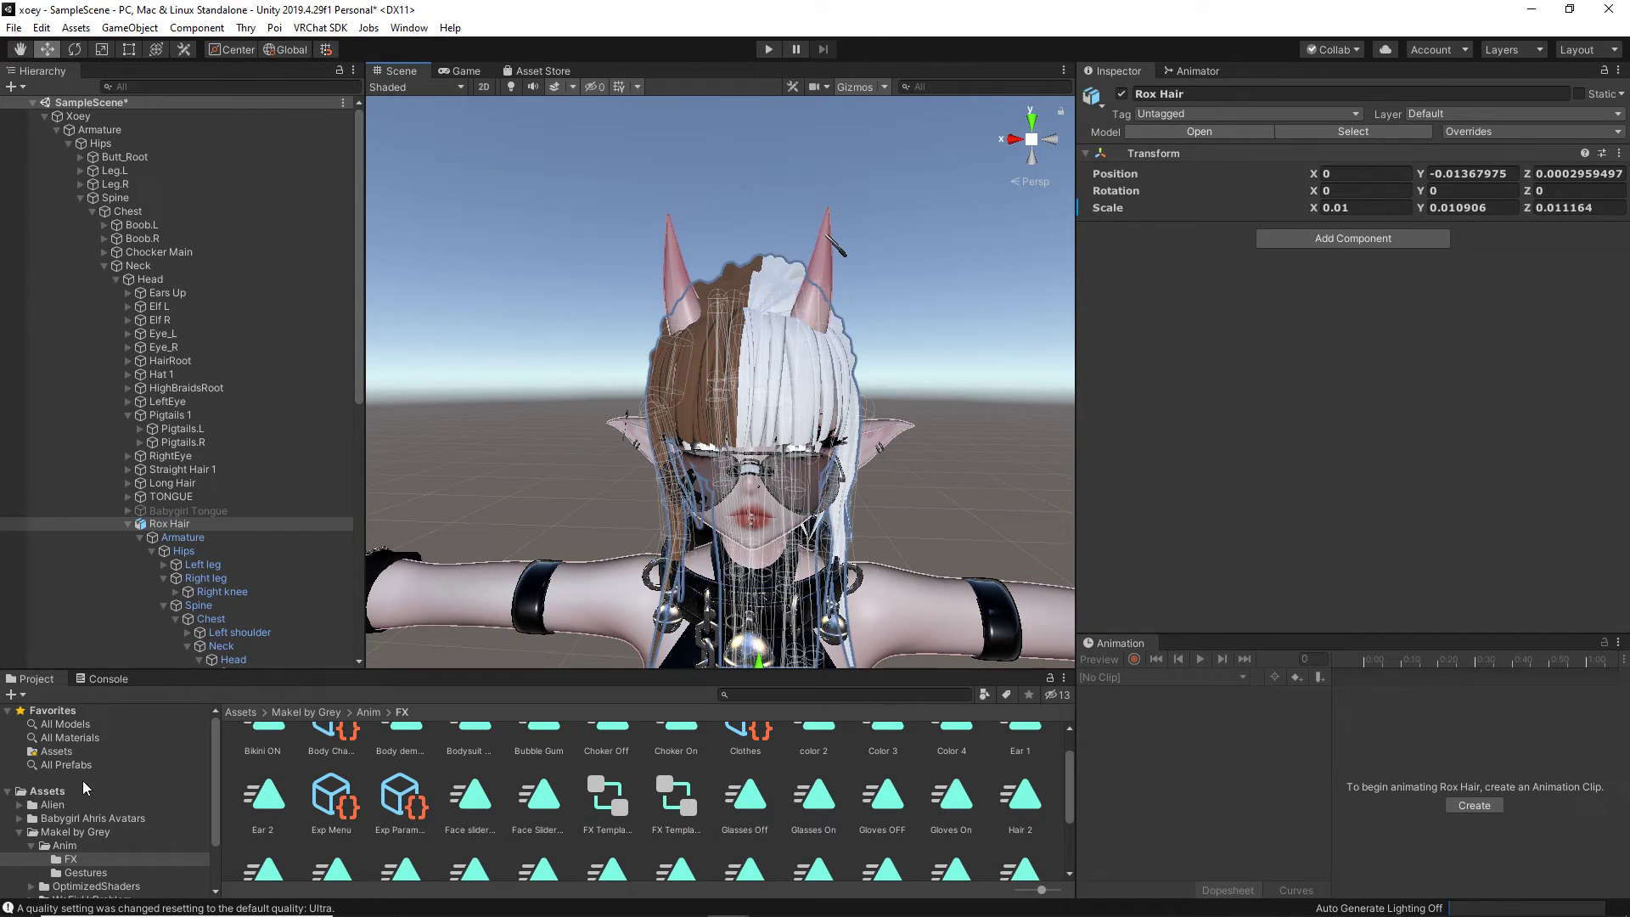
{"action": "left_click", "coordinate": [84, 748]}
{"action": "left_click", "coordinate": [85, 738]}
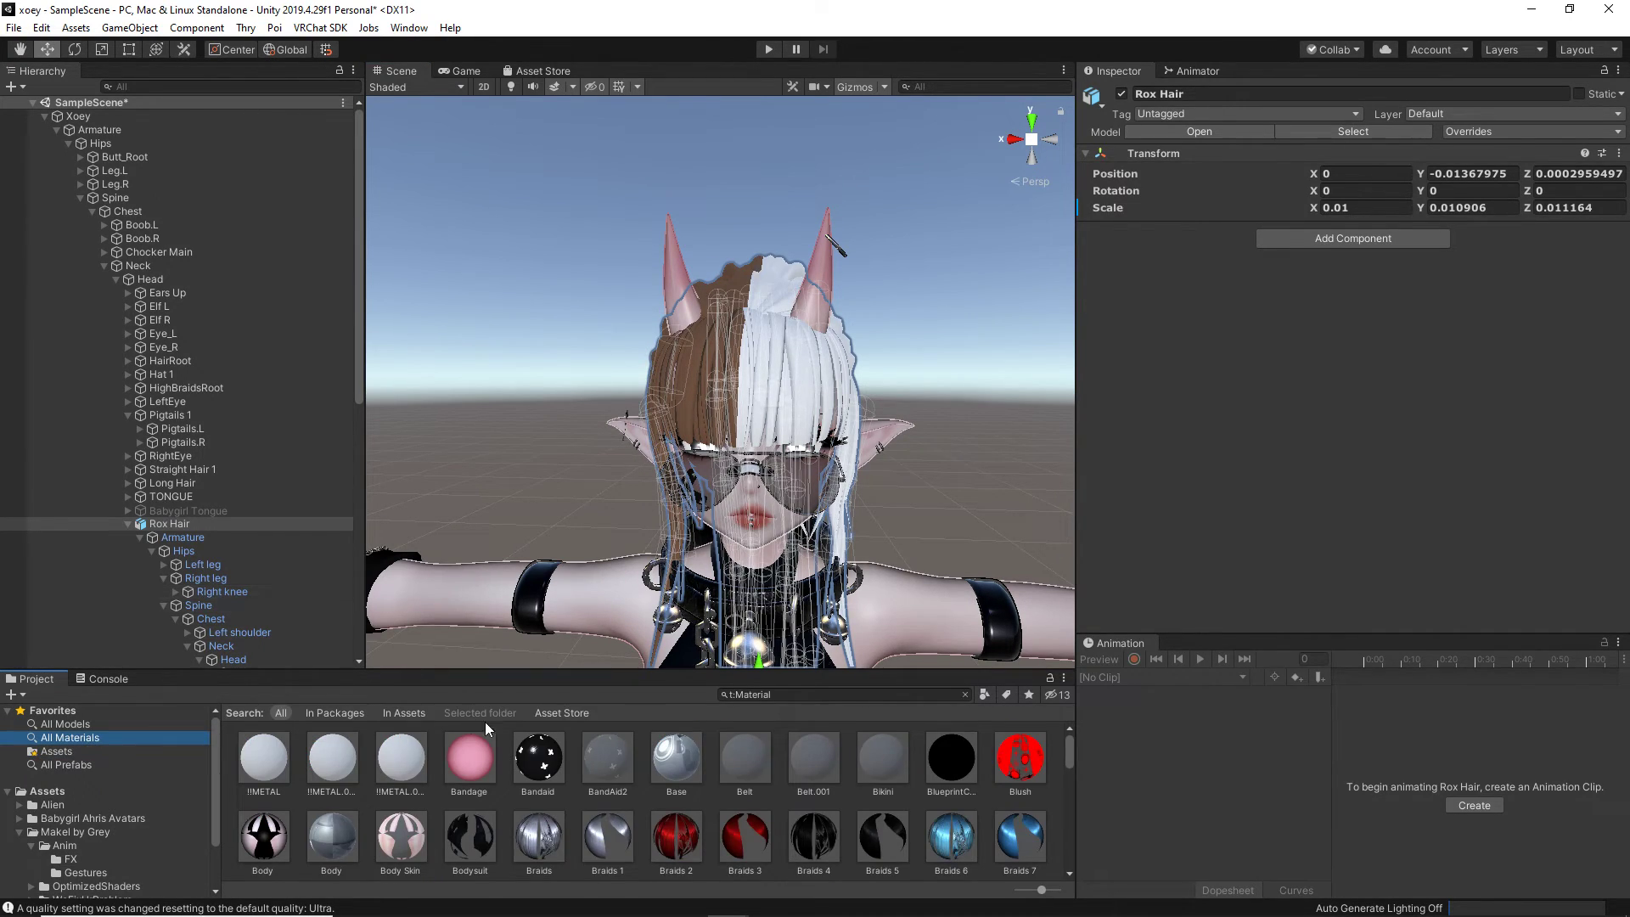
{"action": "left_click_drag", "start_coordinate": [465, 761], "coordinate": [789, 365]}
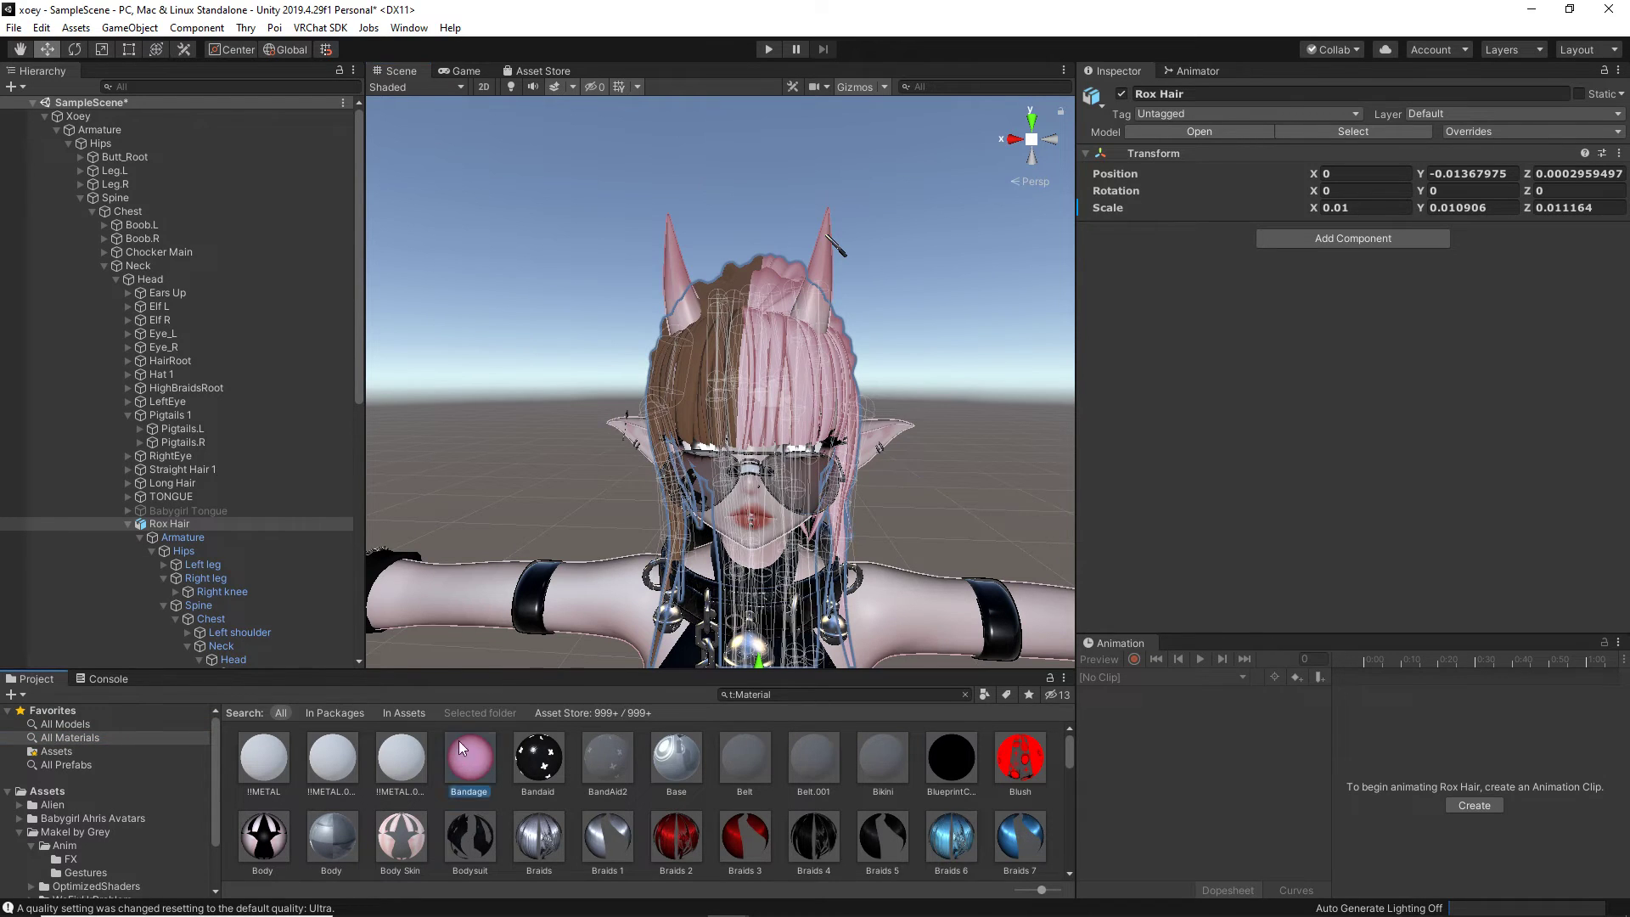
{"action": "left_click_drag", "start_coordinate": [453, 750], "coordinate": [665, 375]}
{"action": "left_click", "coordinate": [950, 433]}
{"action": "scroll", "coordinate": [874, 438], "scroll_direction": "up", "scroll_amount": 3}
{"action": "left_click_drag", "start_coordinate": [886, 424], "coordinate": [885, 348], "text": "alt"}
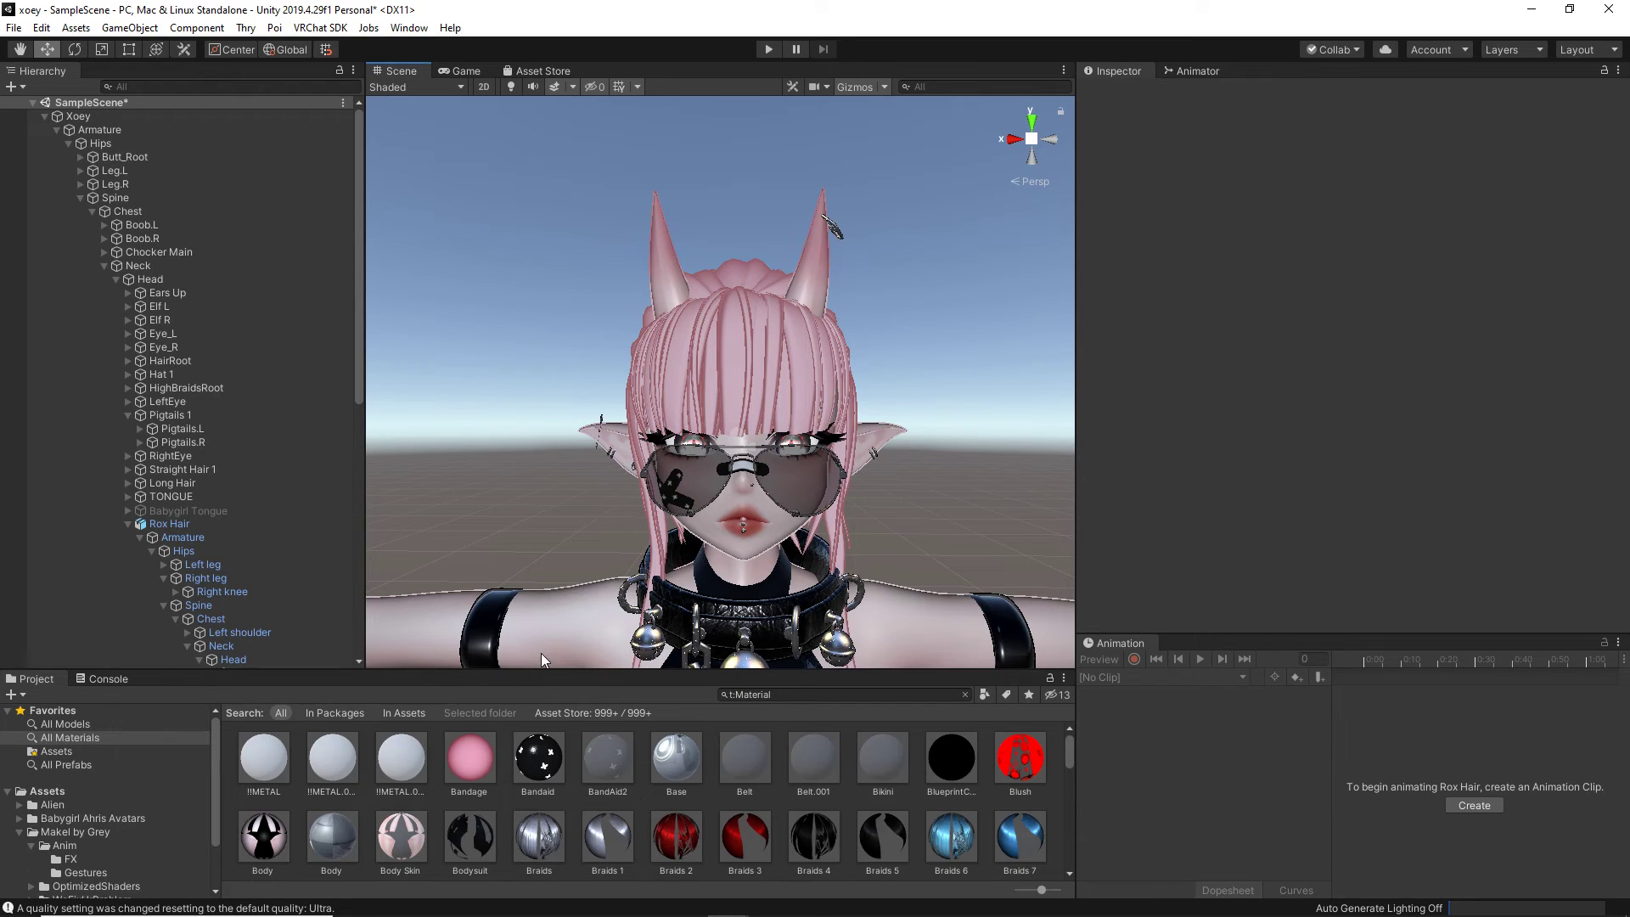